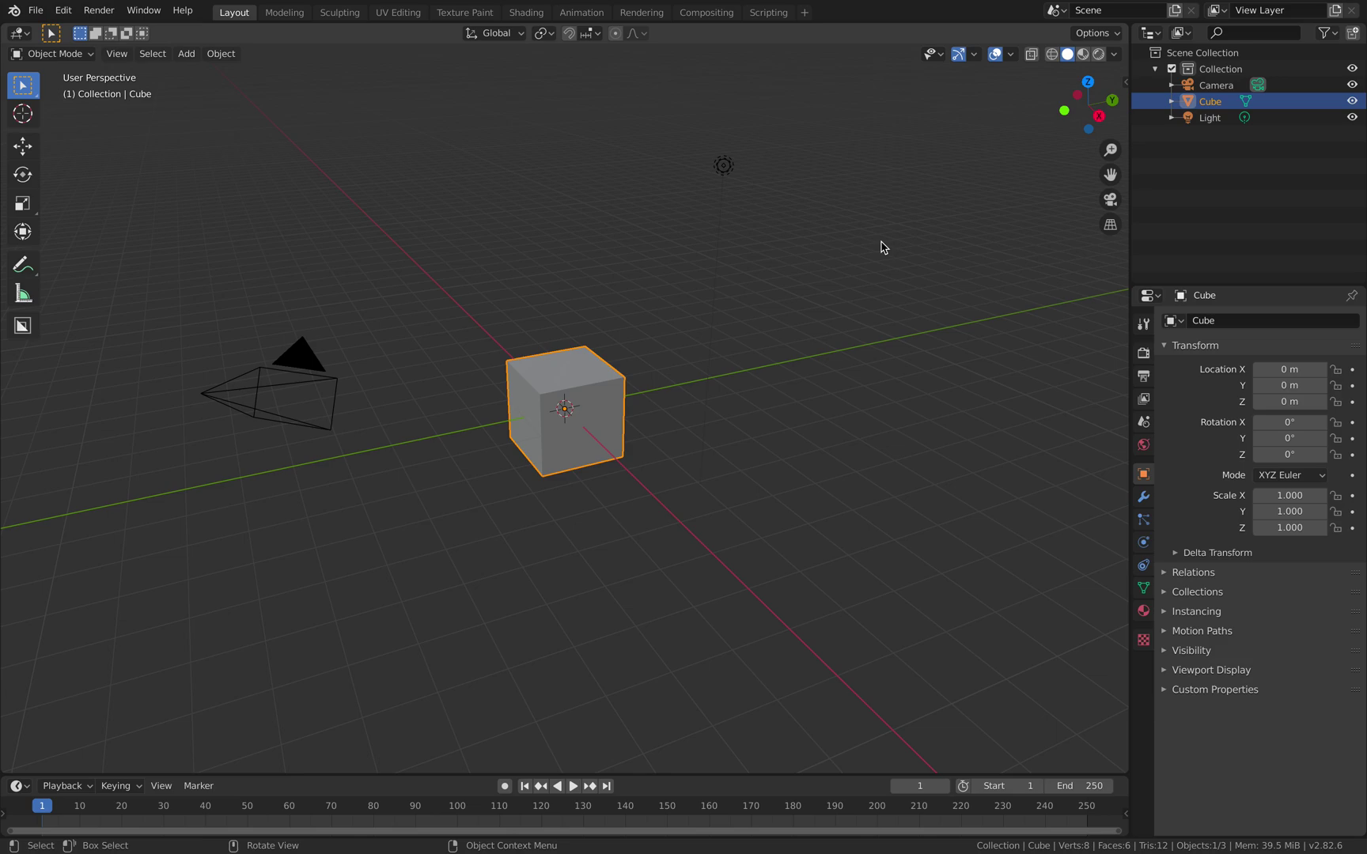
- Split the 3D viewport into two stacked areas and make the upper one a Sorcar editor with a new node tree
left_click(1098, 33)
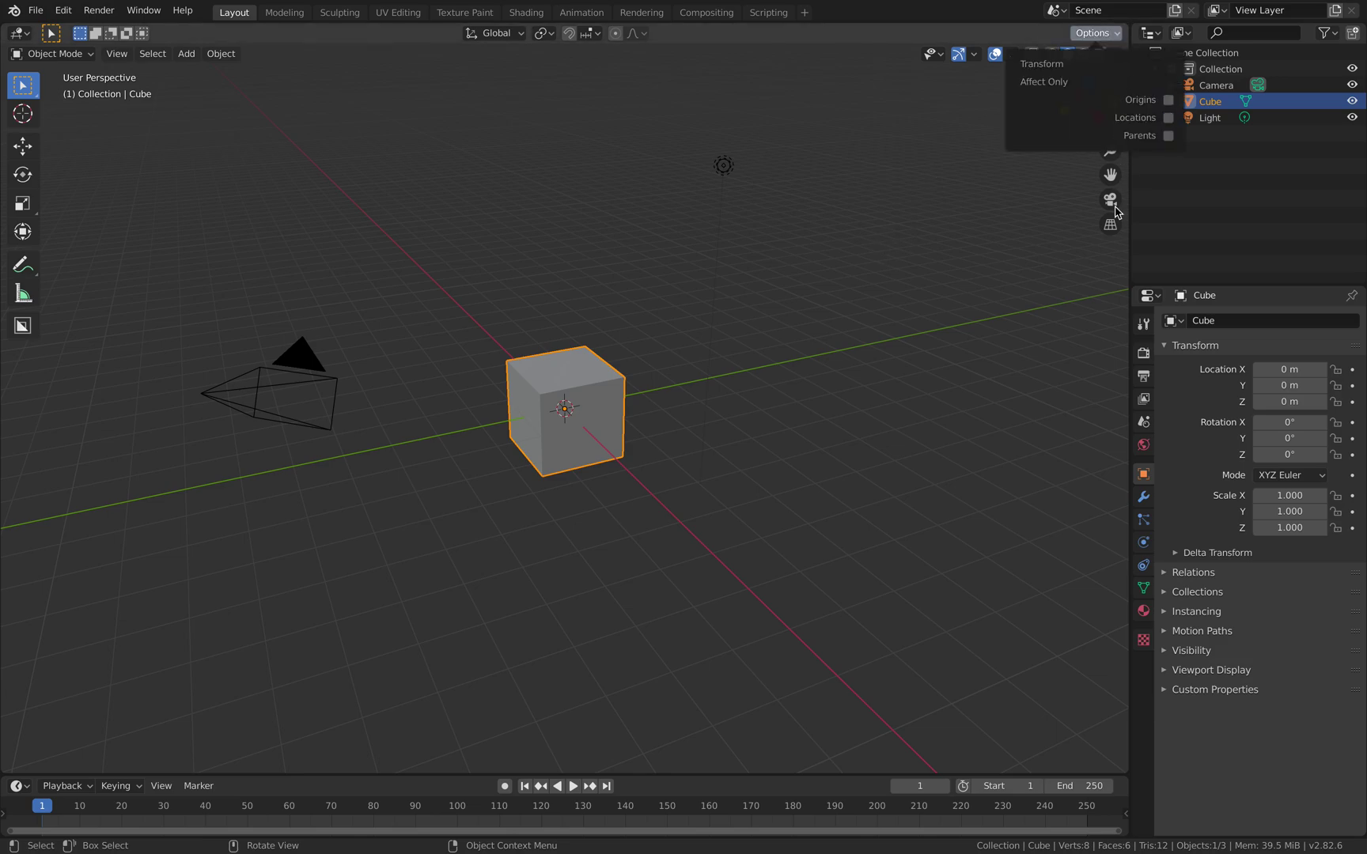
left_click_drag(1124, 25, 1100, 434)
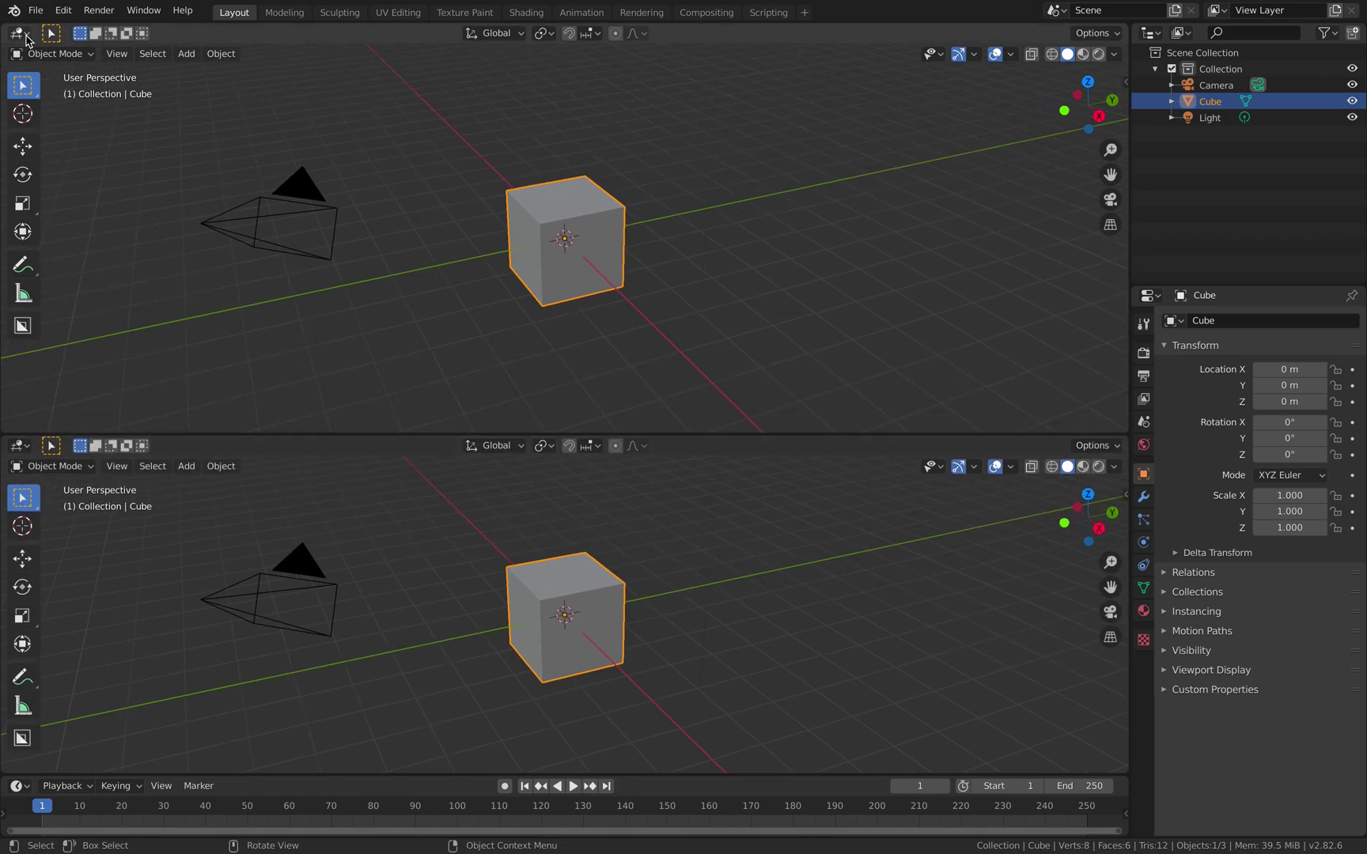
left_click(23, 35)
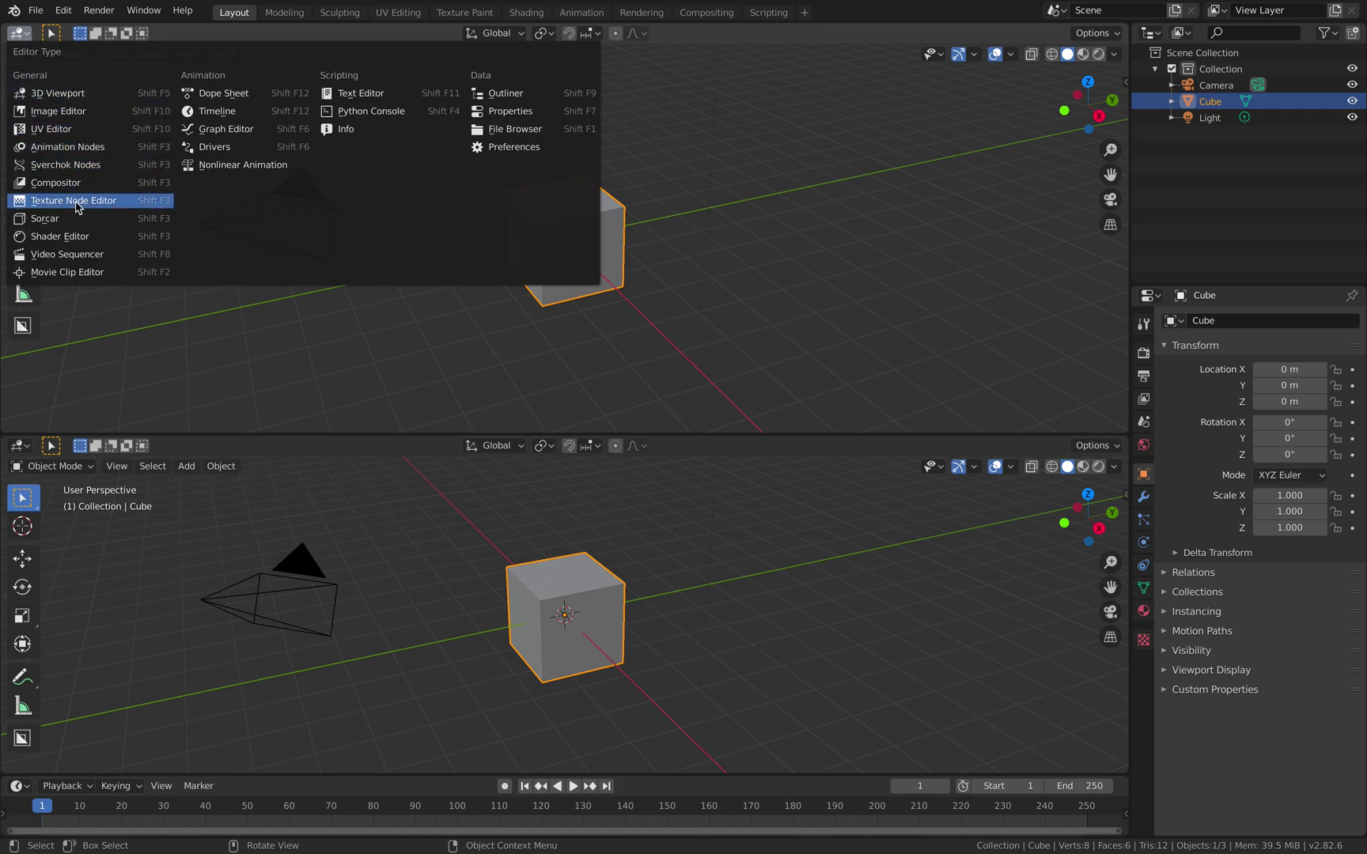
left_click(110, 221)
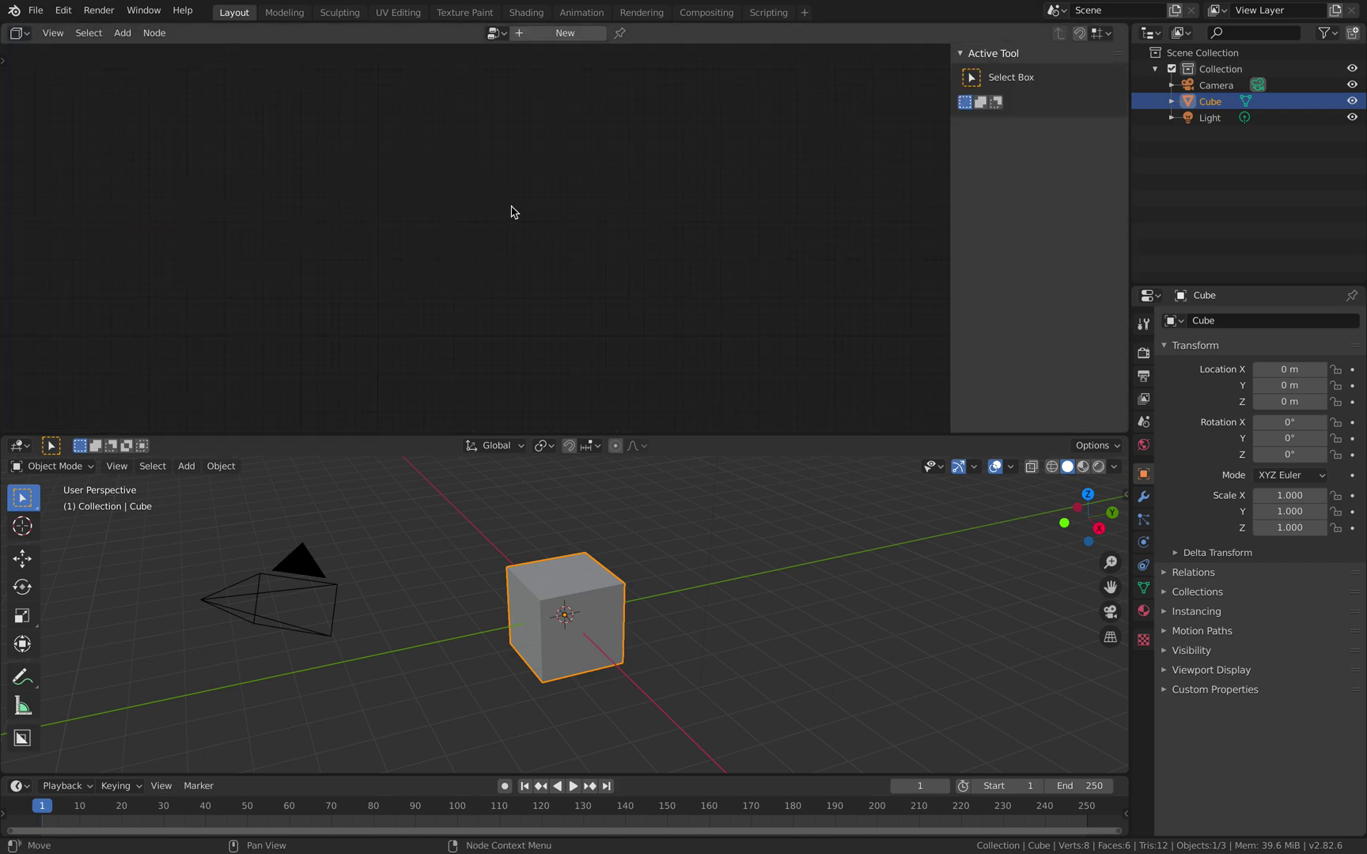
left_click(567, 36)
- Add a Monkey (Suzanne) node to the Sorcar node tree
key("shift+a")
left_click(512, 166)
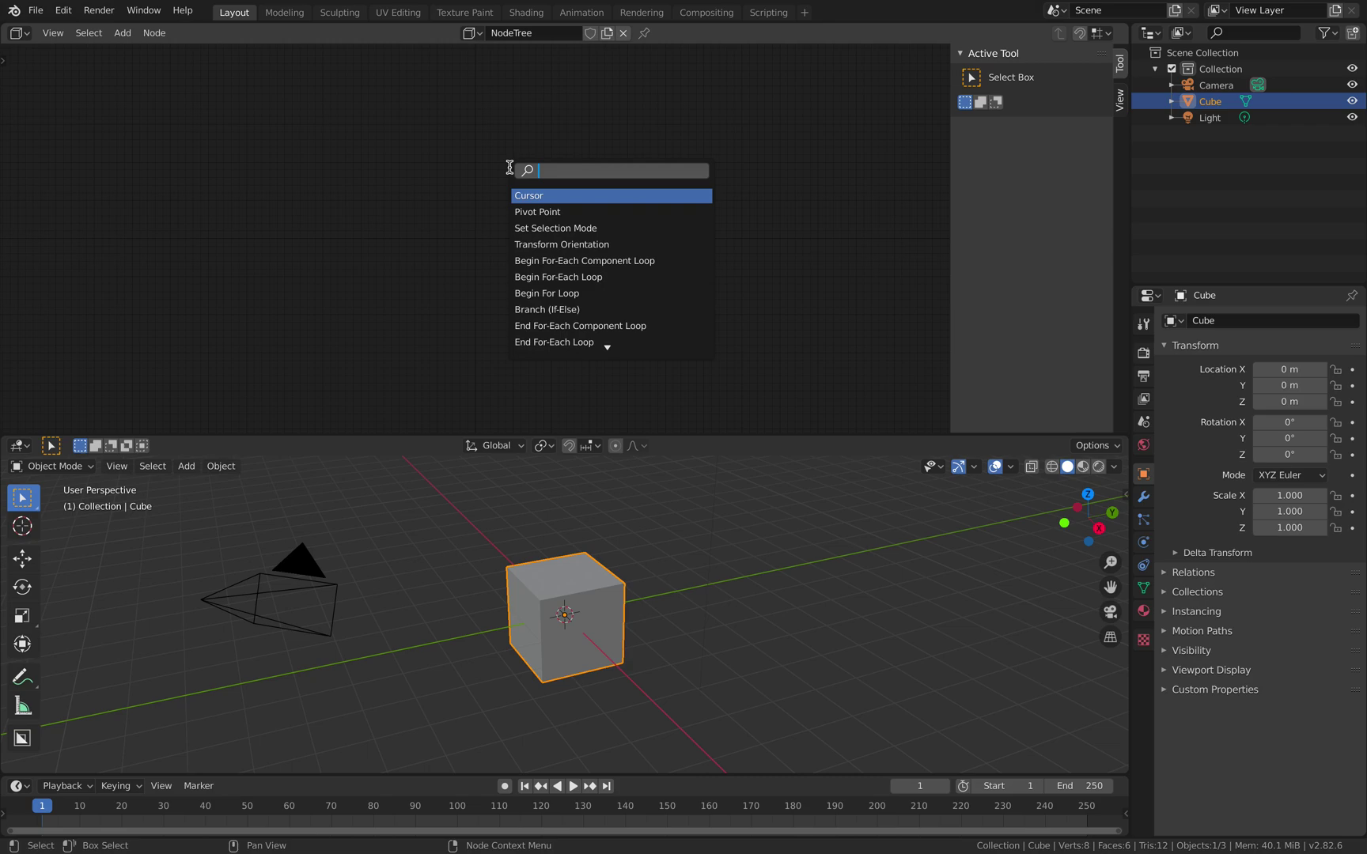
type("suz")
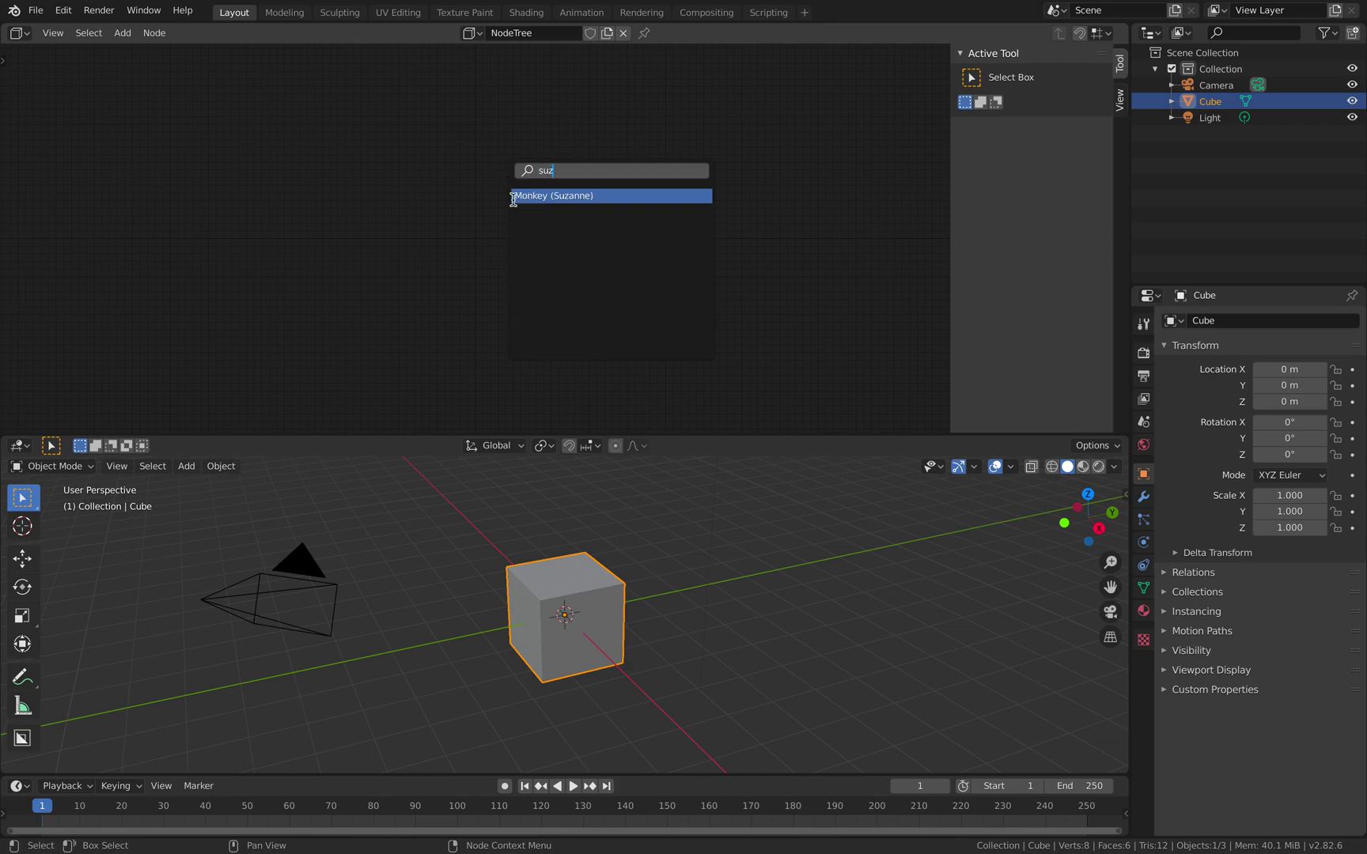
left_click(533, 195)
left_click(409, 199)
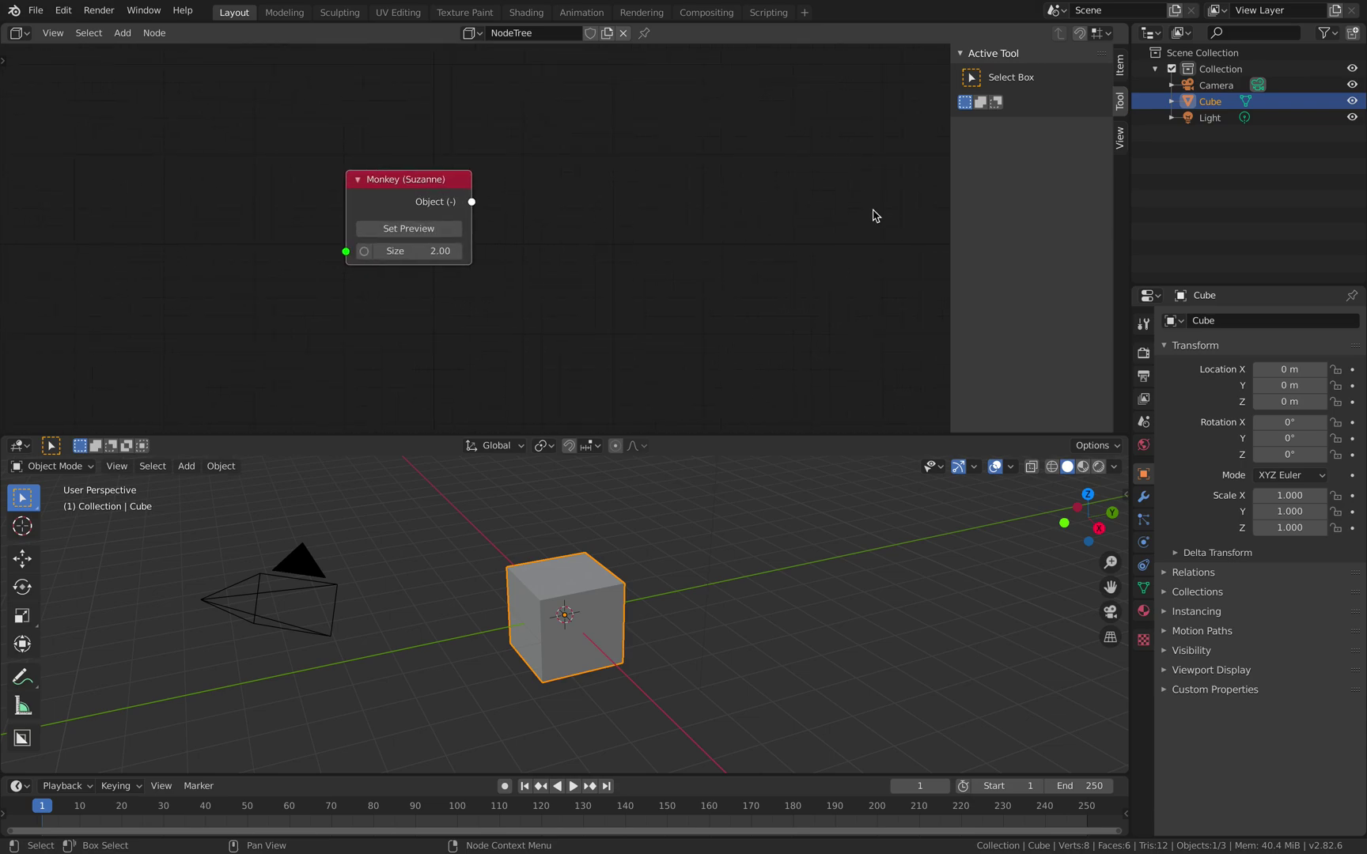
- Hide the node editor's sidebar and delete the default cube and camera from the scene
key("n")
key("Delete")
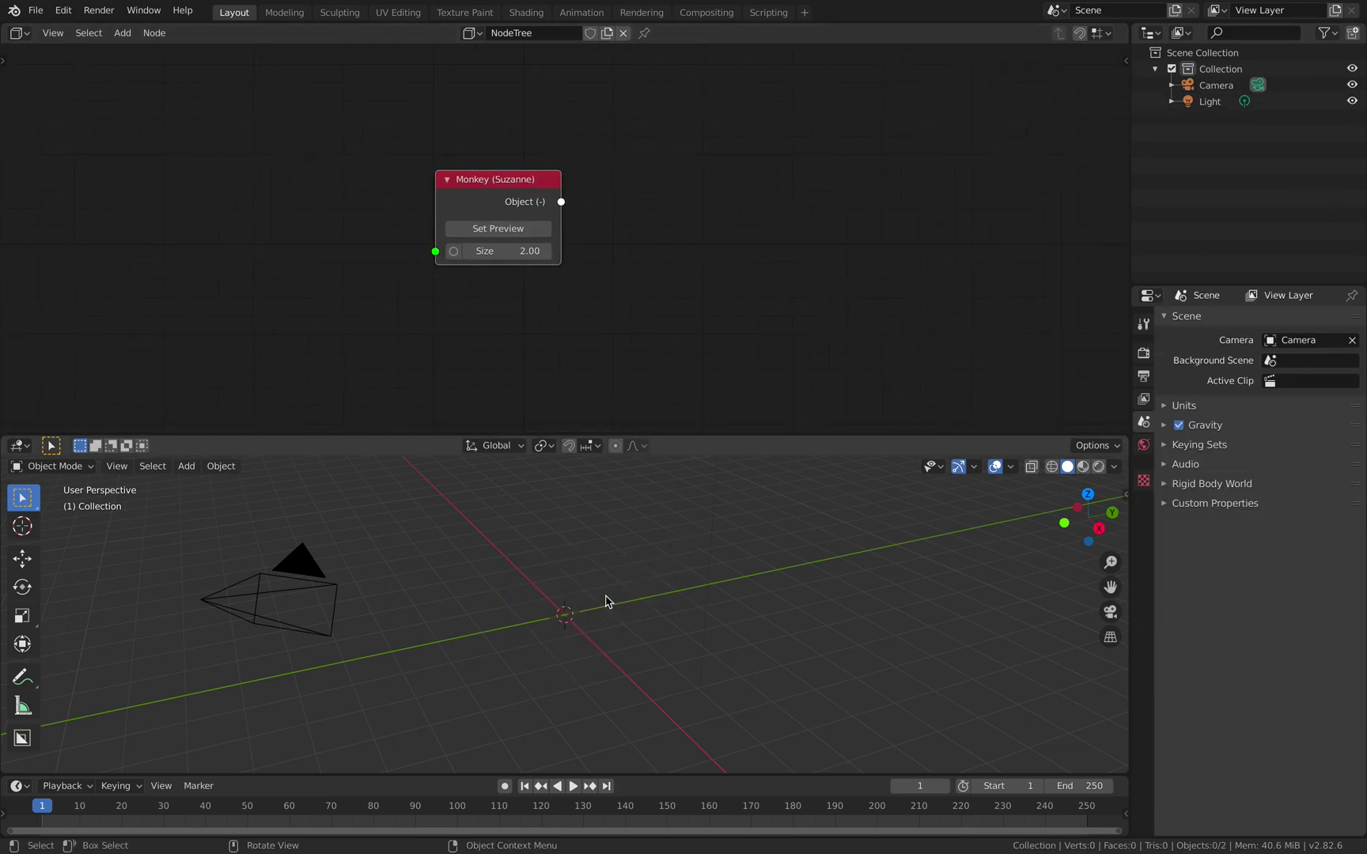
left_click(311, 589)
key("Delete")
- Set the Monkey (Suzanne) node as the preview so its mesh is generated in the 3D viewport
middle_click_drag(478, 564, 522, 554)
left_click(498, 228)
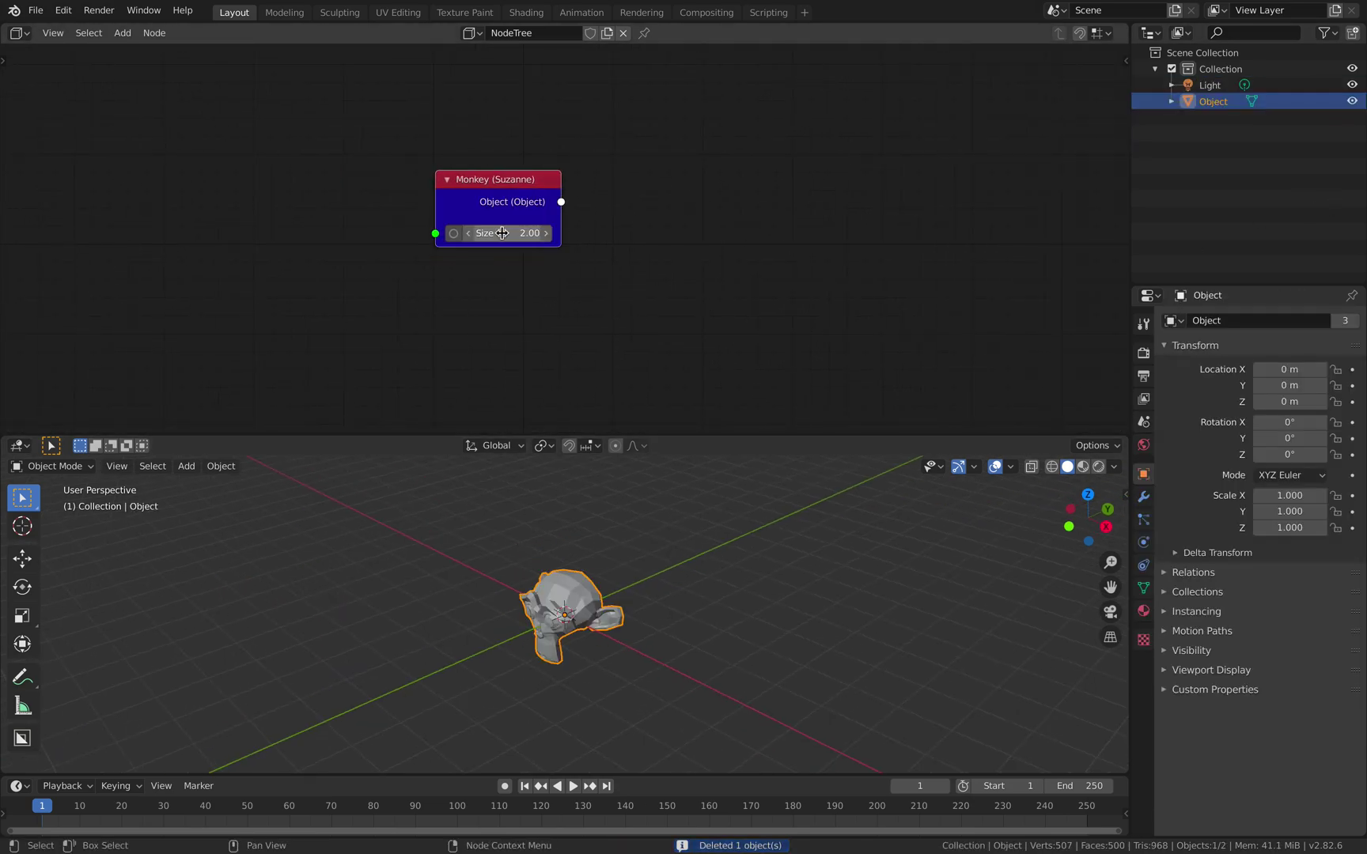
middle_click_drag(659, 555, 477, 533)
- Add a Cube node and place it below the Monkey (Suzanne) node
middle_click_drag(714, 275, 580, 268)
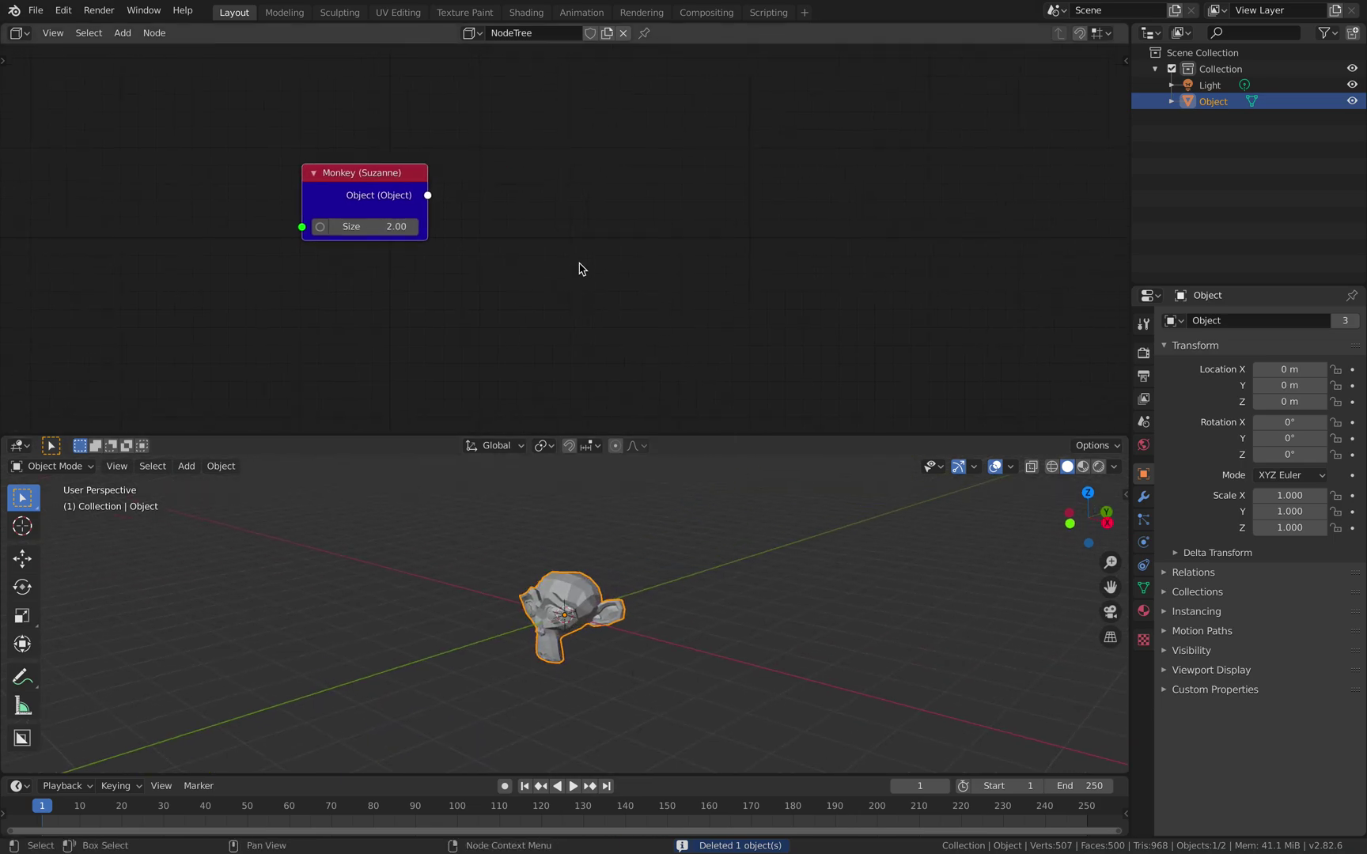
key("shift+a")
left_click(606, 219)
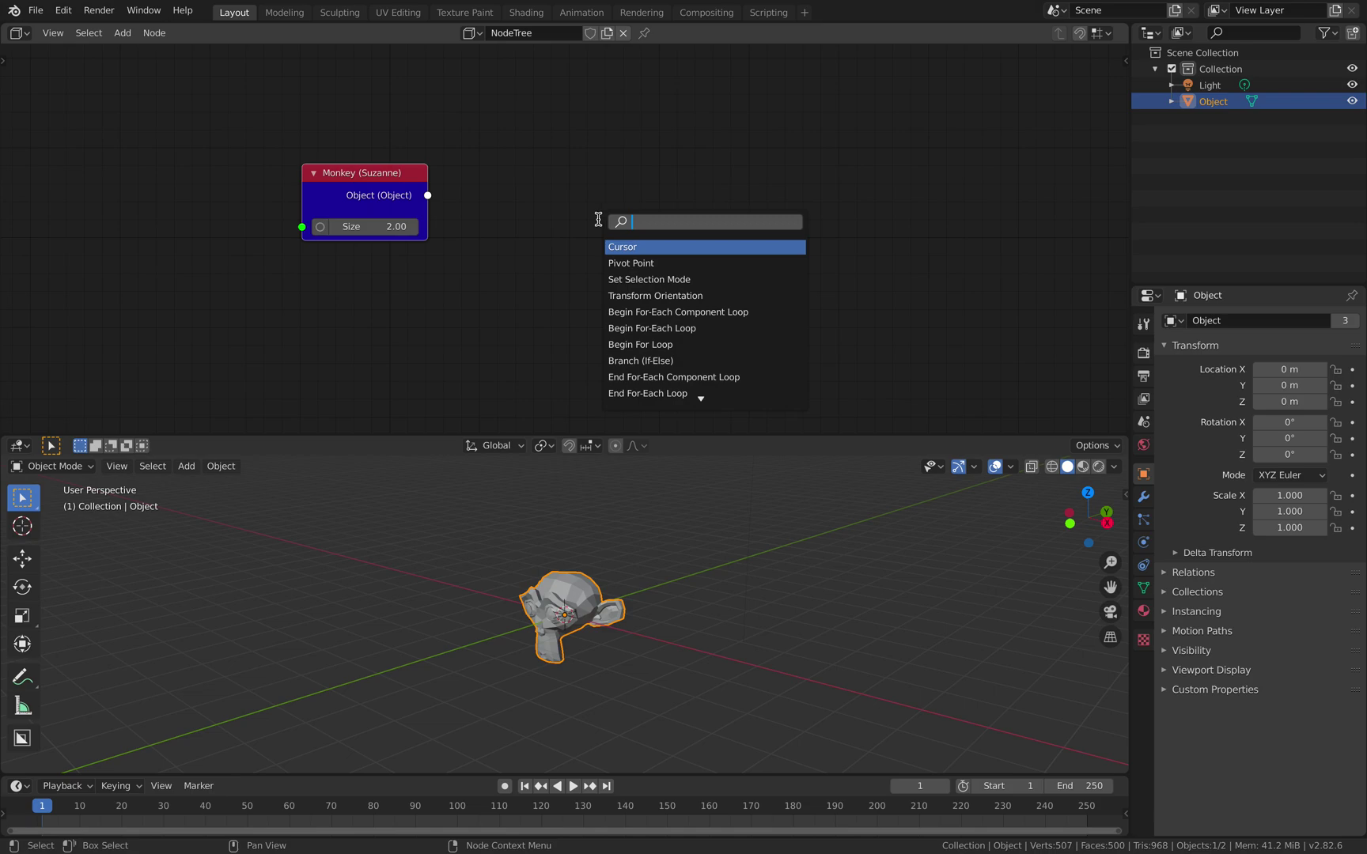
type("cub")
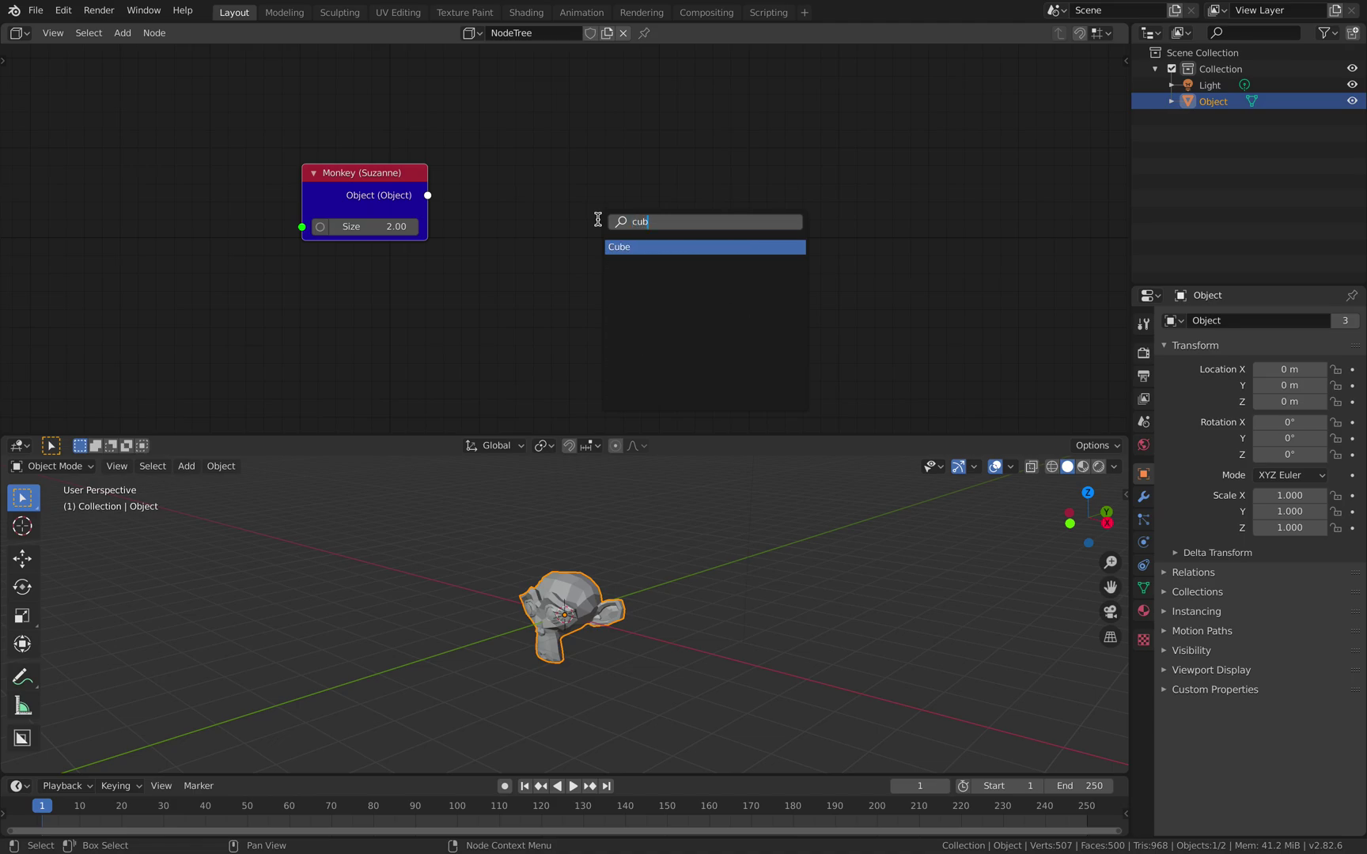
left_click(619, 247)
left_click(317, 280)
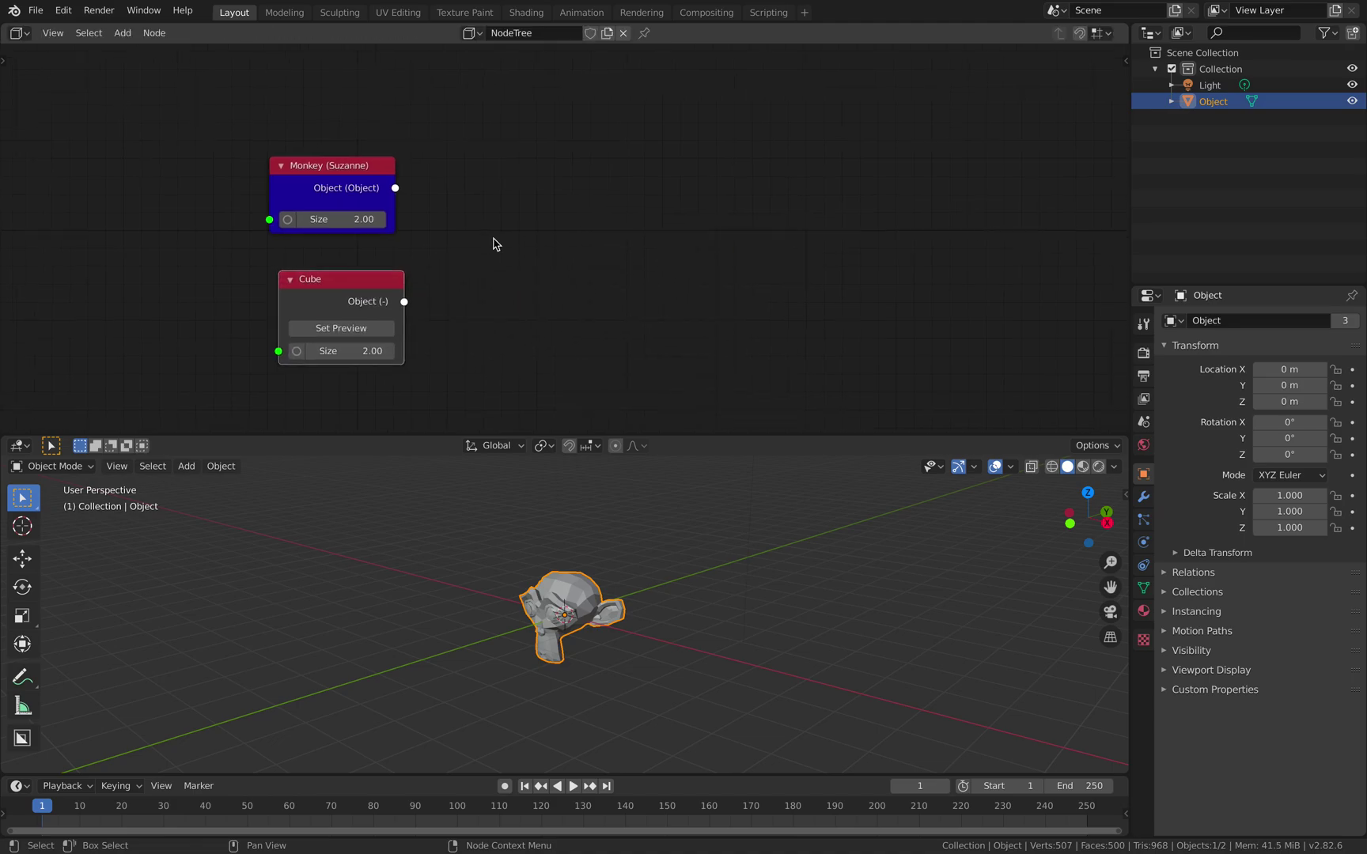
- Save the Blender file to the Desktop as sorcar_transform_001
key("super+s")
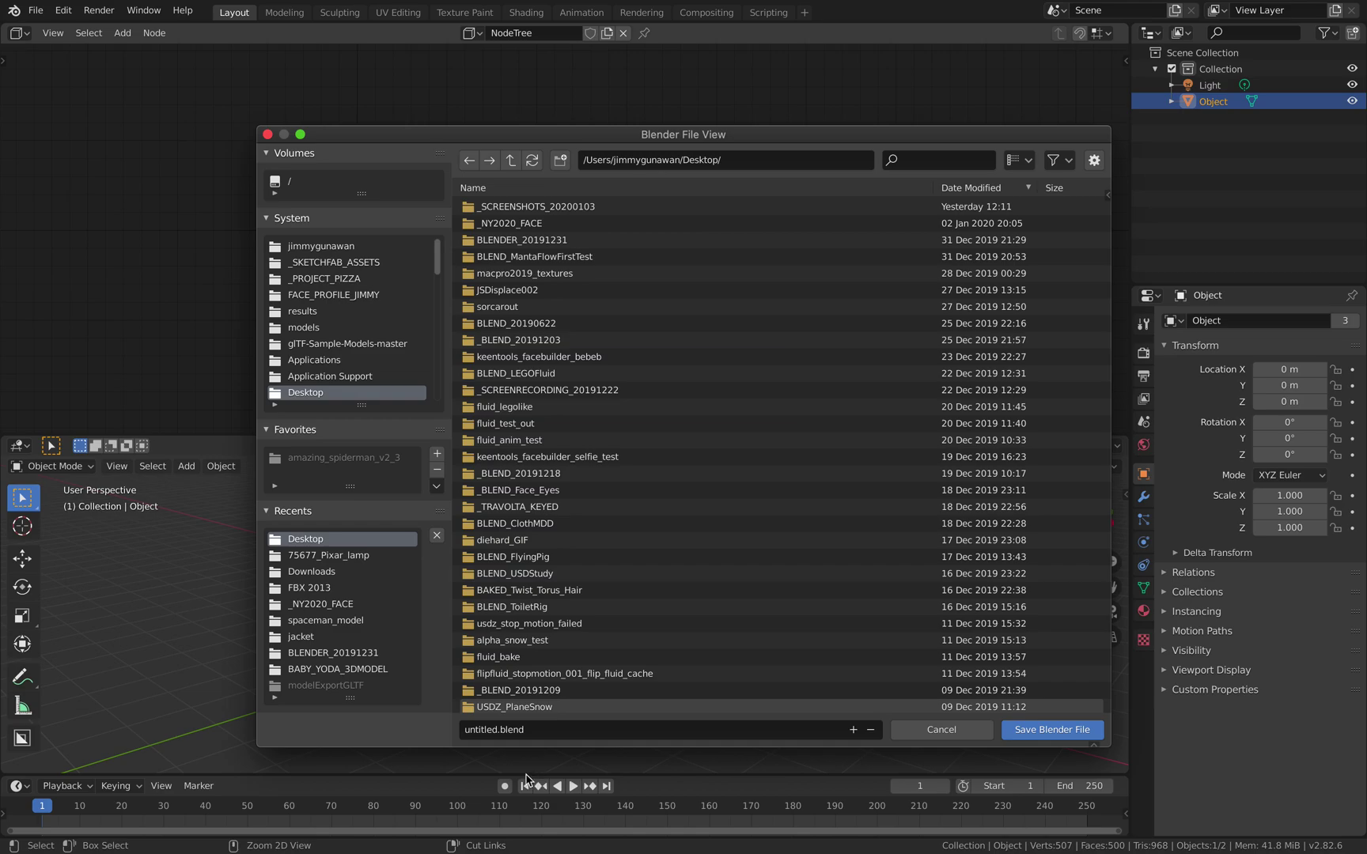
left_click(483, 732)
double_click(492, 732)
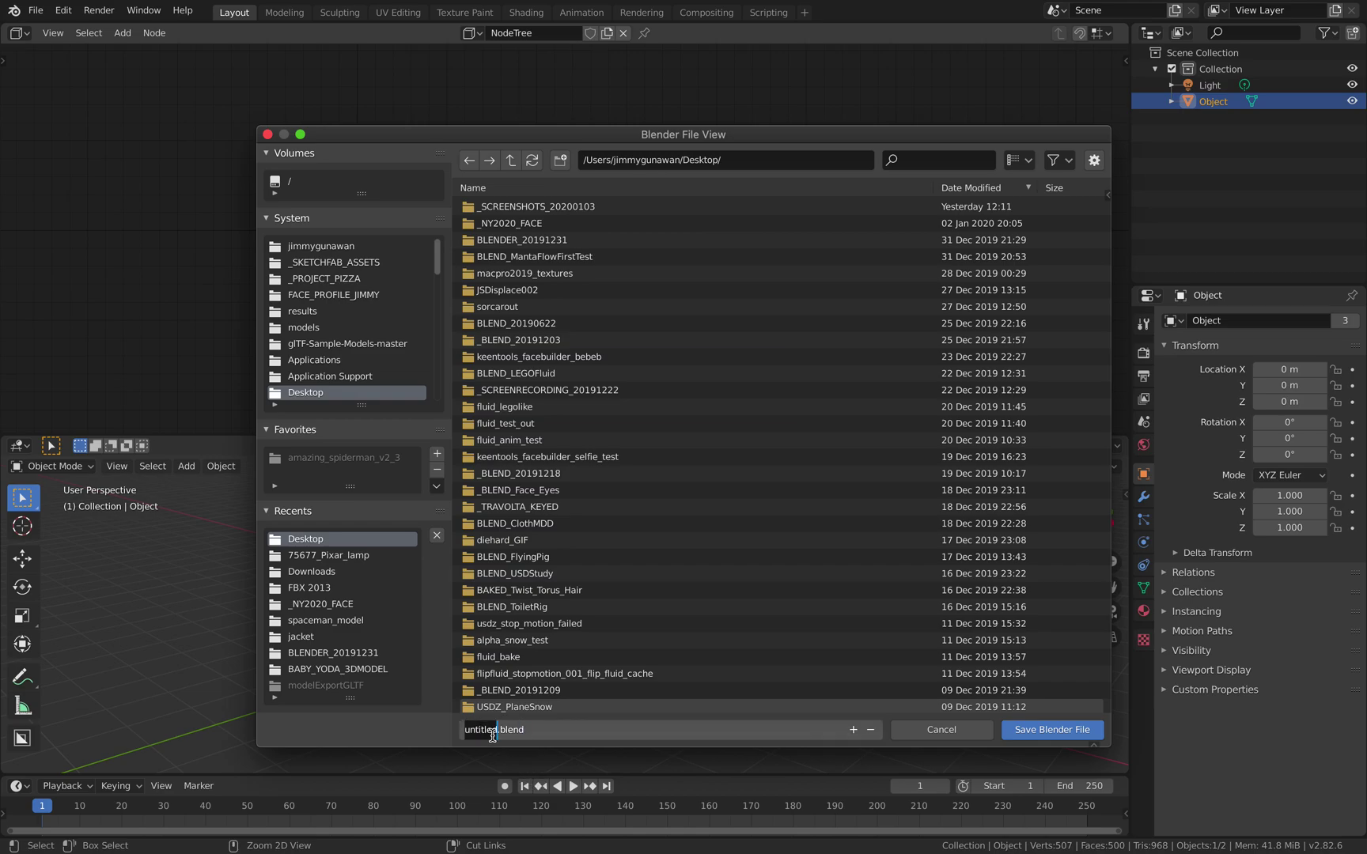
type("sorcar_transform_001")
left_click(1020, 730)
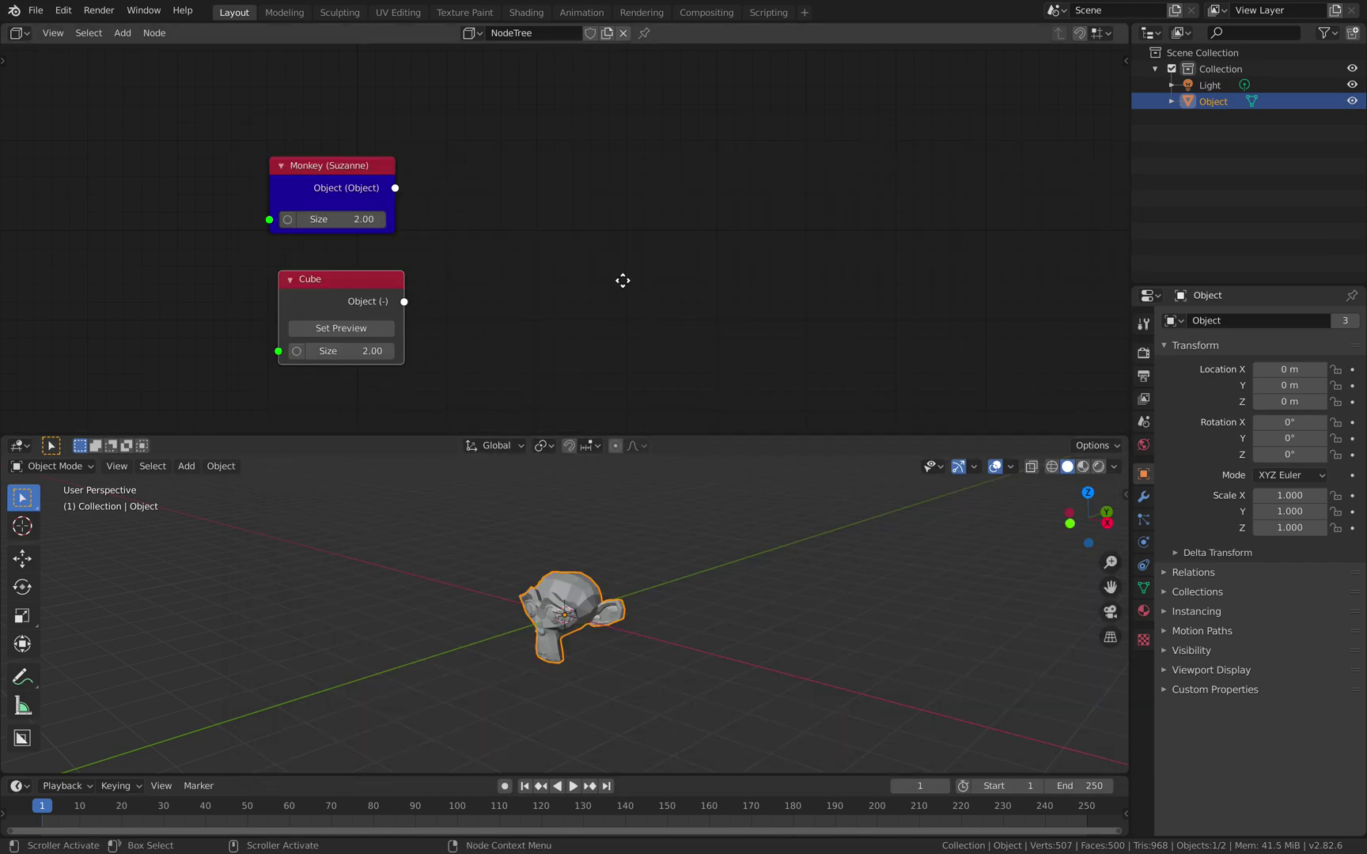
- Add a Transform node from the Transform category beside the Monkey (Suzanne) node
key("shift+a")
mouse_move(570, 277)
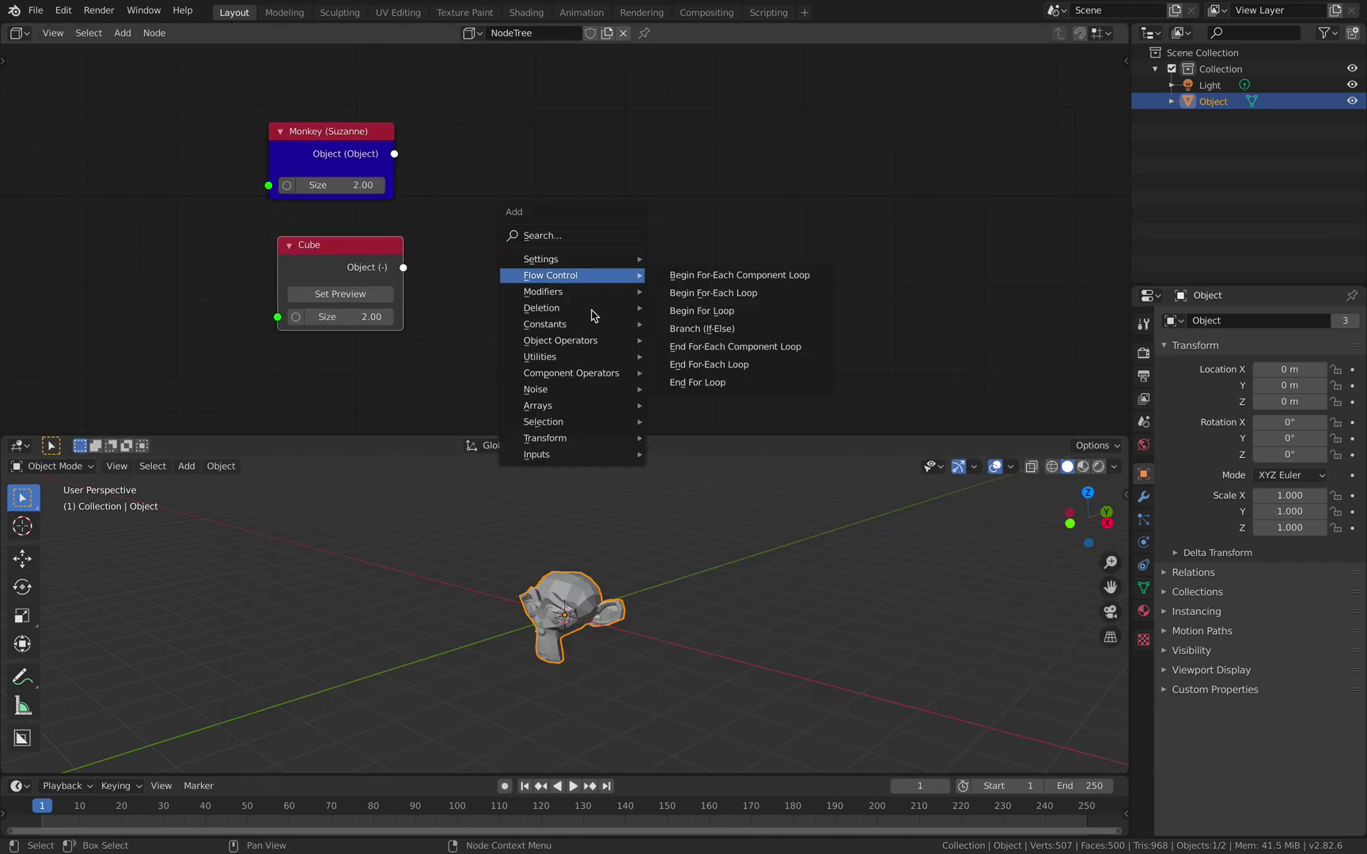
mouse_move(603, 440)
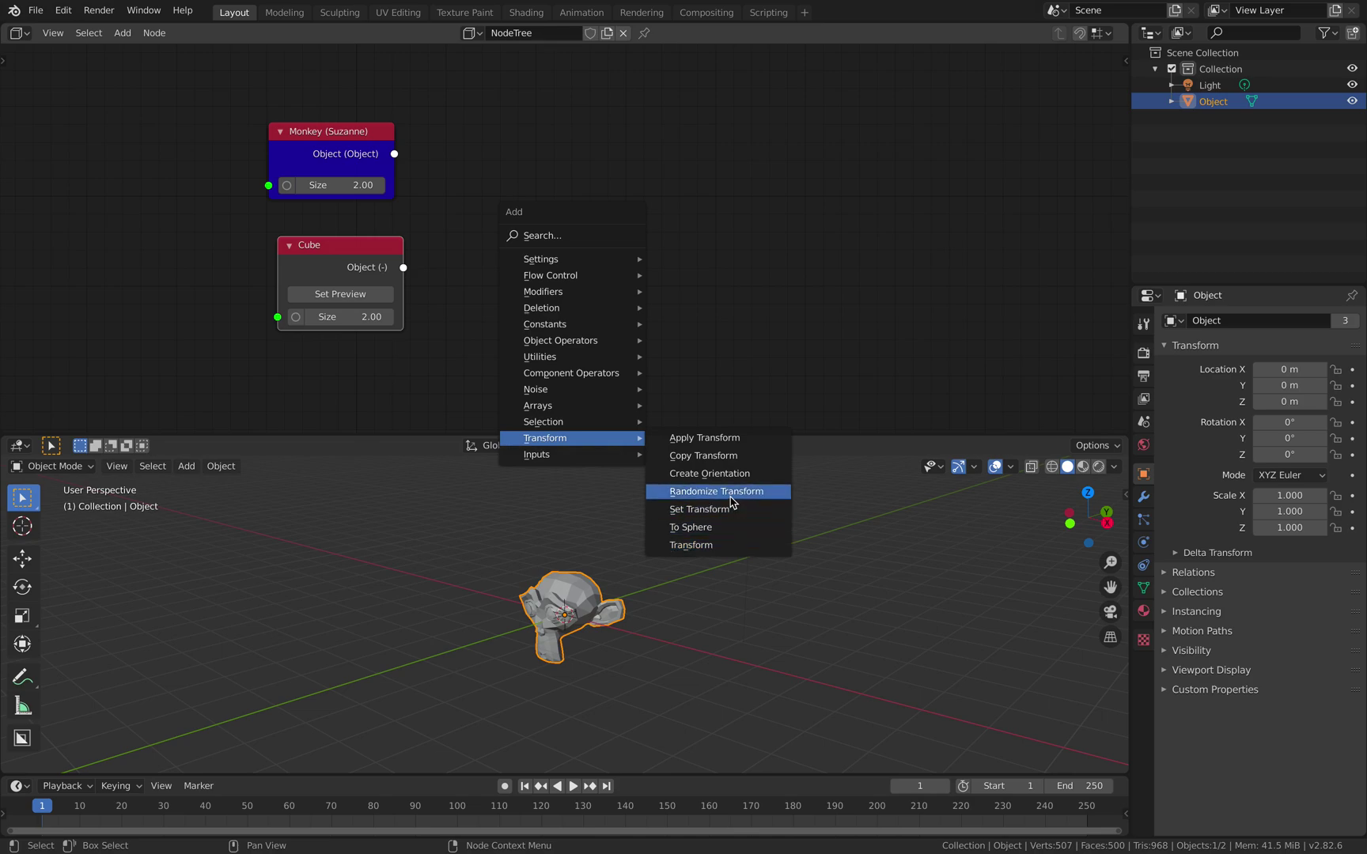
left_click(712, 545)
left_click(547, 86)
- Connect the Monkey node's Object output to the Transform node's Object input and preview the Transform node
key("shift+a")
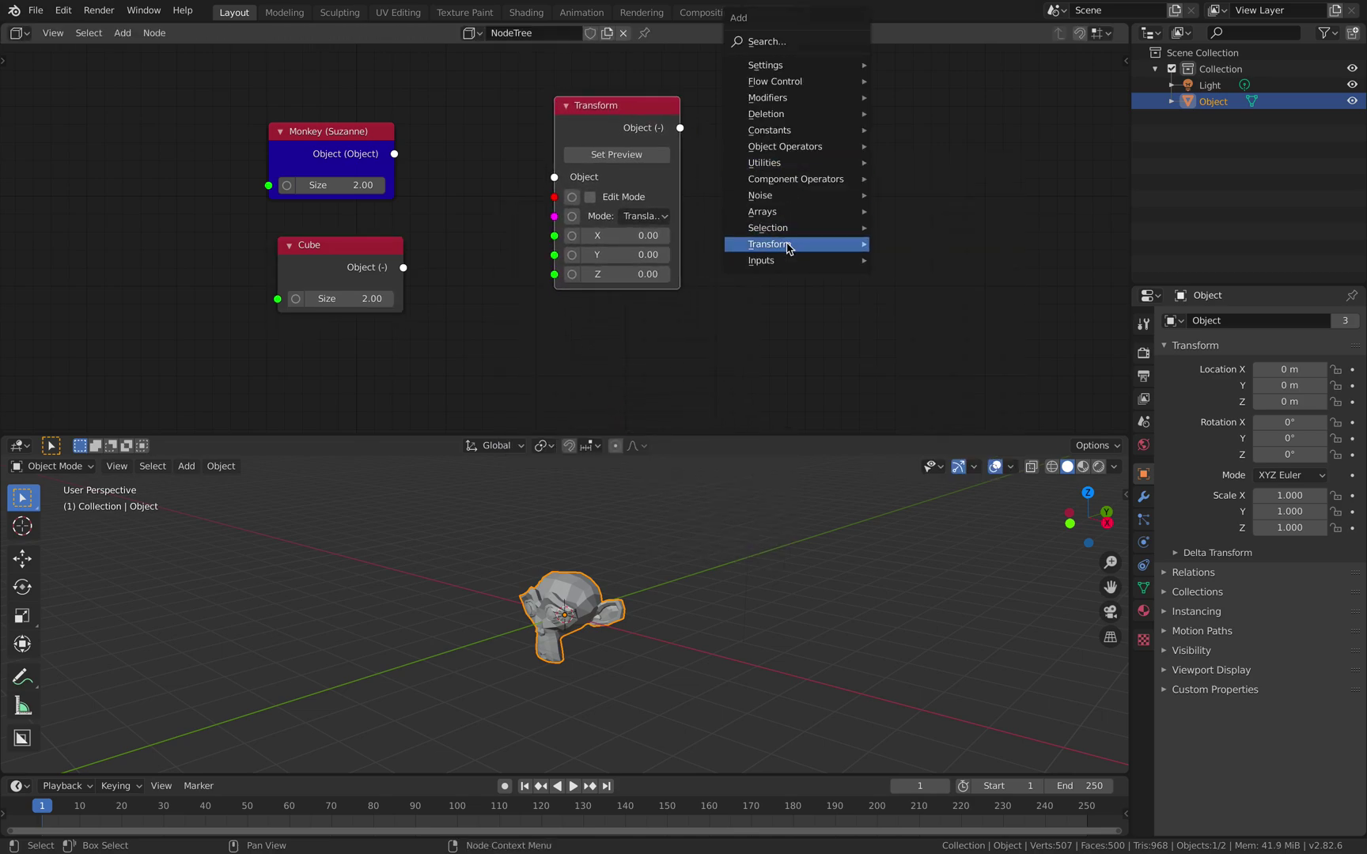
left_click_drag(394, 154, 560, 162)
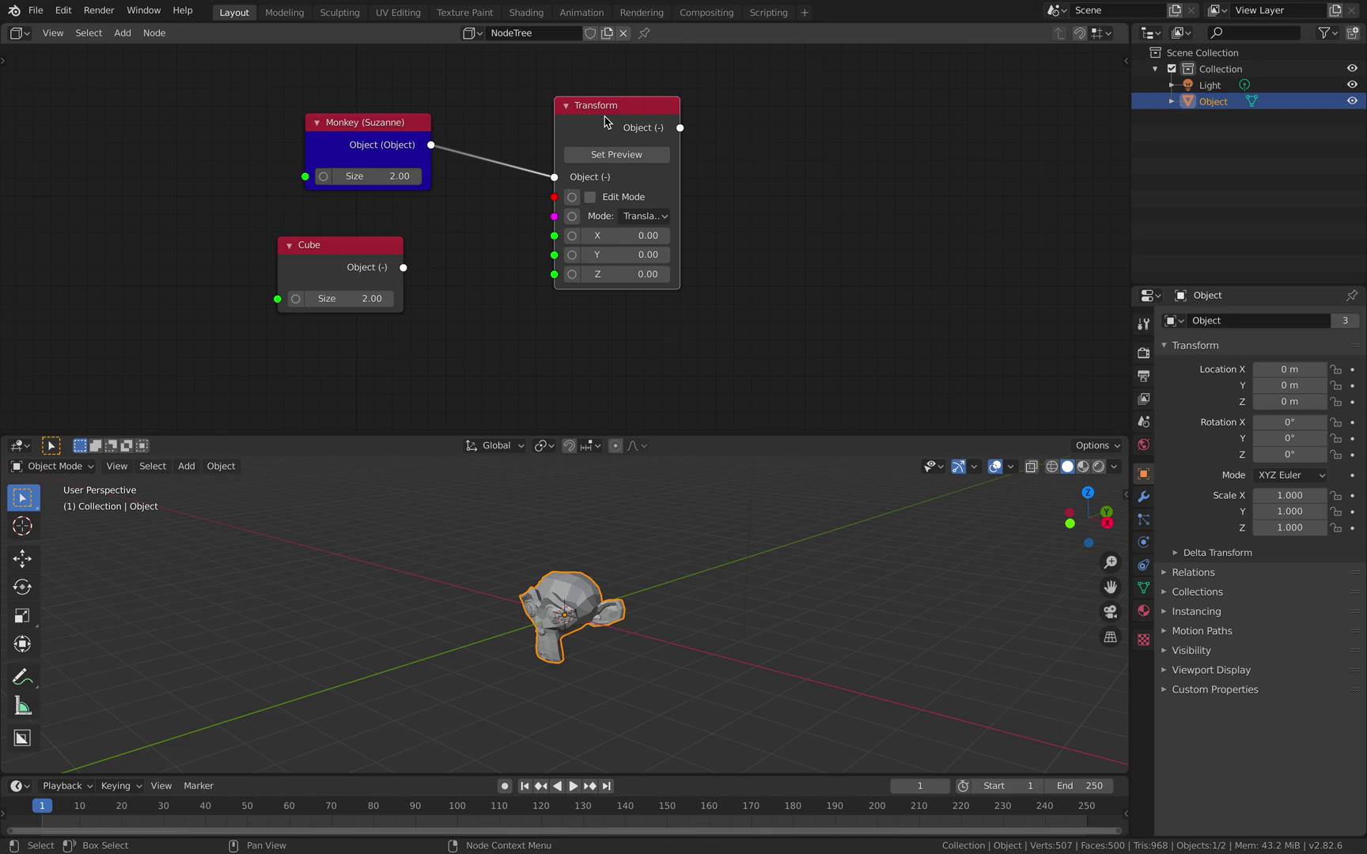
left_click(613, 154)
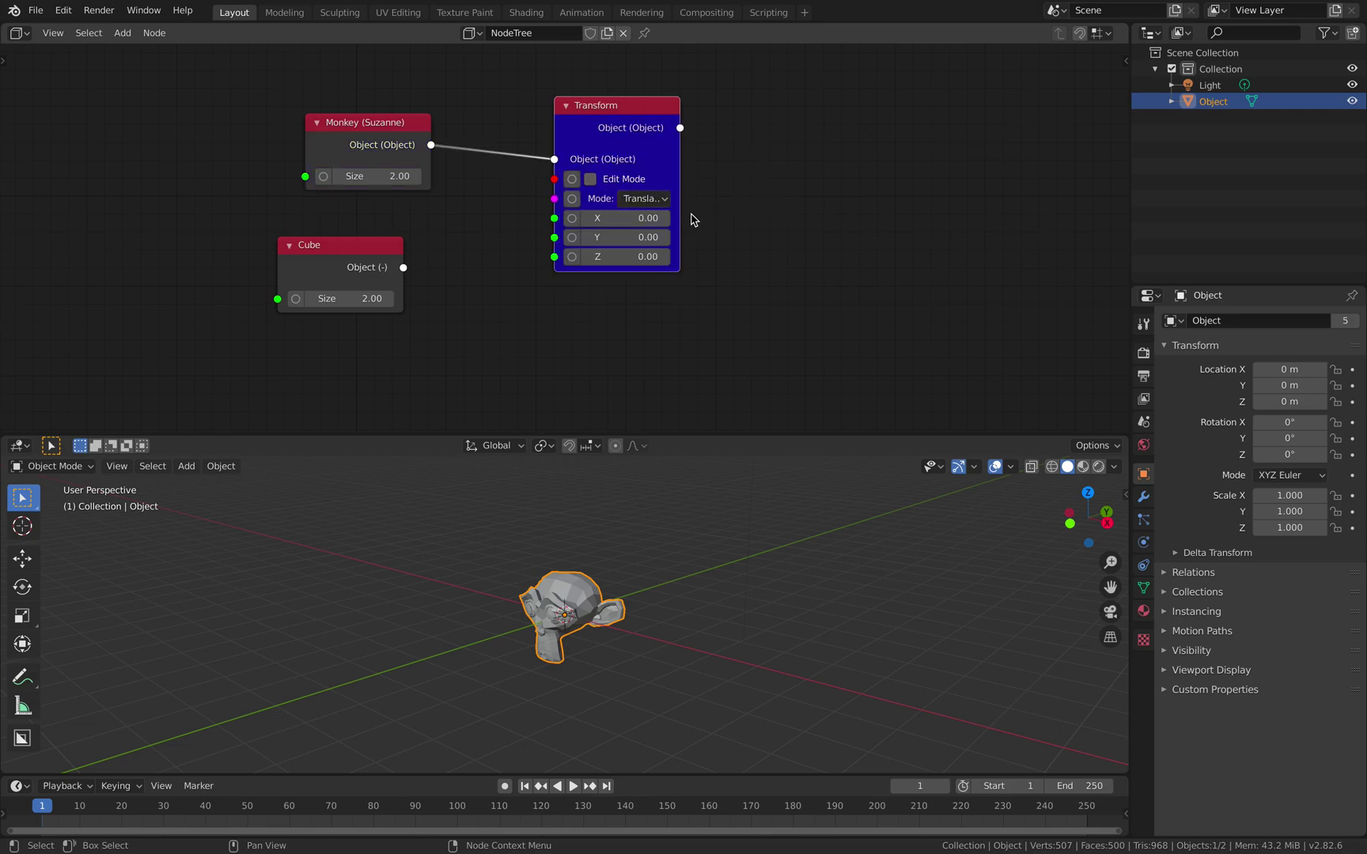
- Widen the Transform node and set its translation to X 0.36, Y 1.08 and Z 0.30
left_click_drag(680, 208, 721, 209)
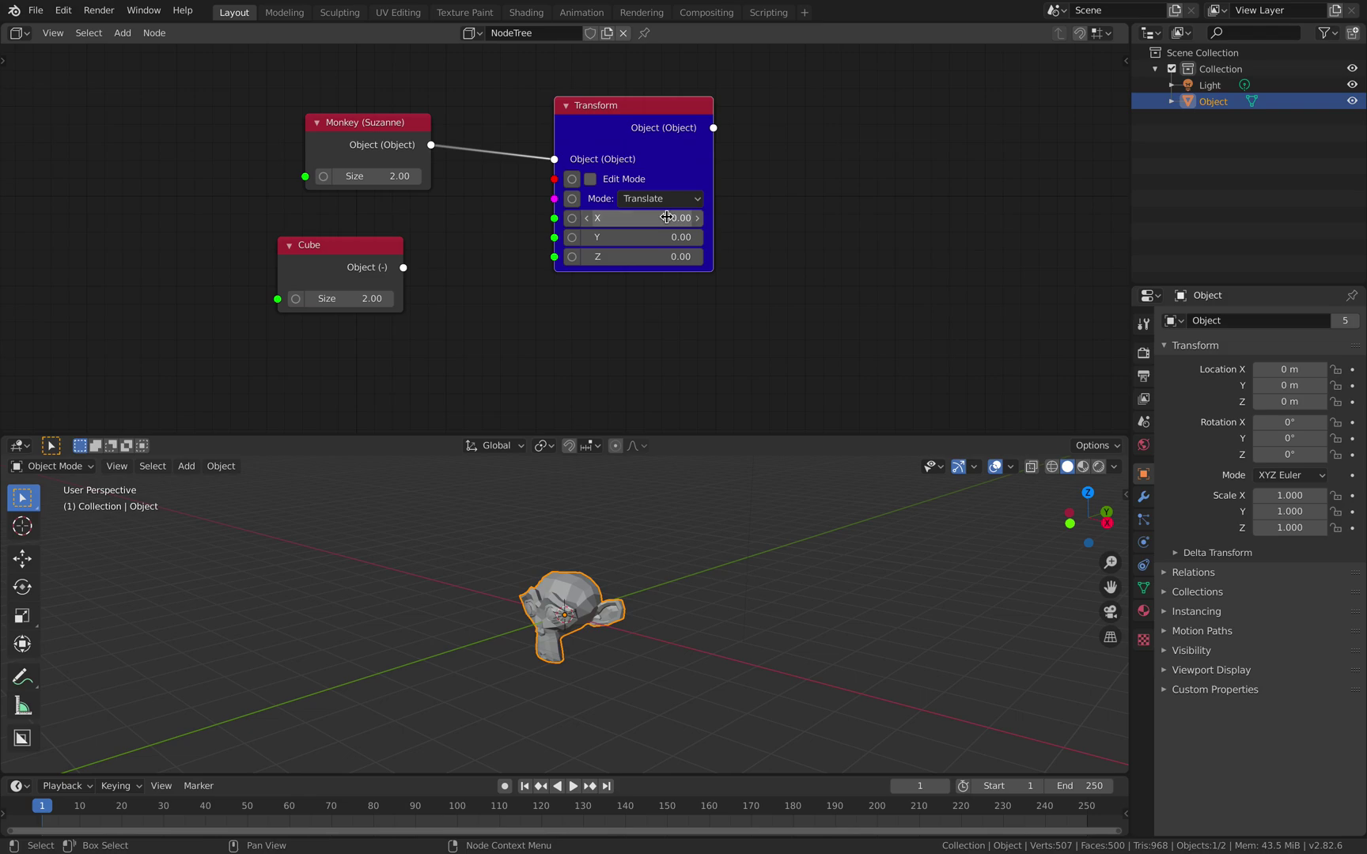
left_click_drag(653, 218, 671, 254)
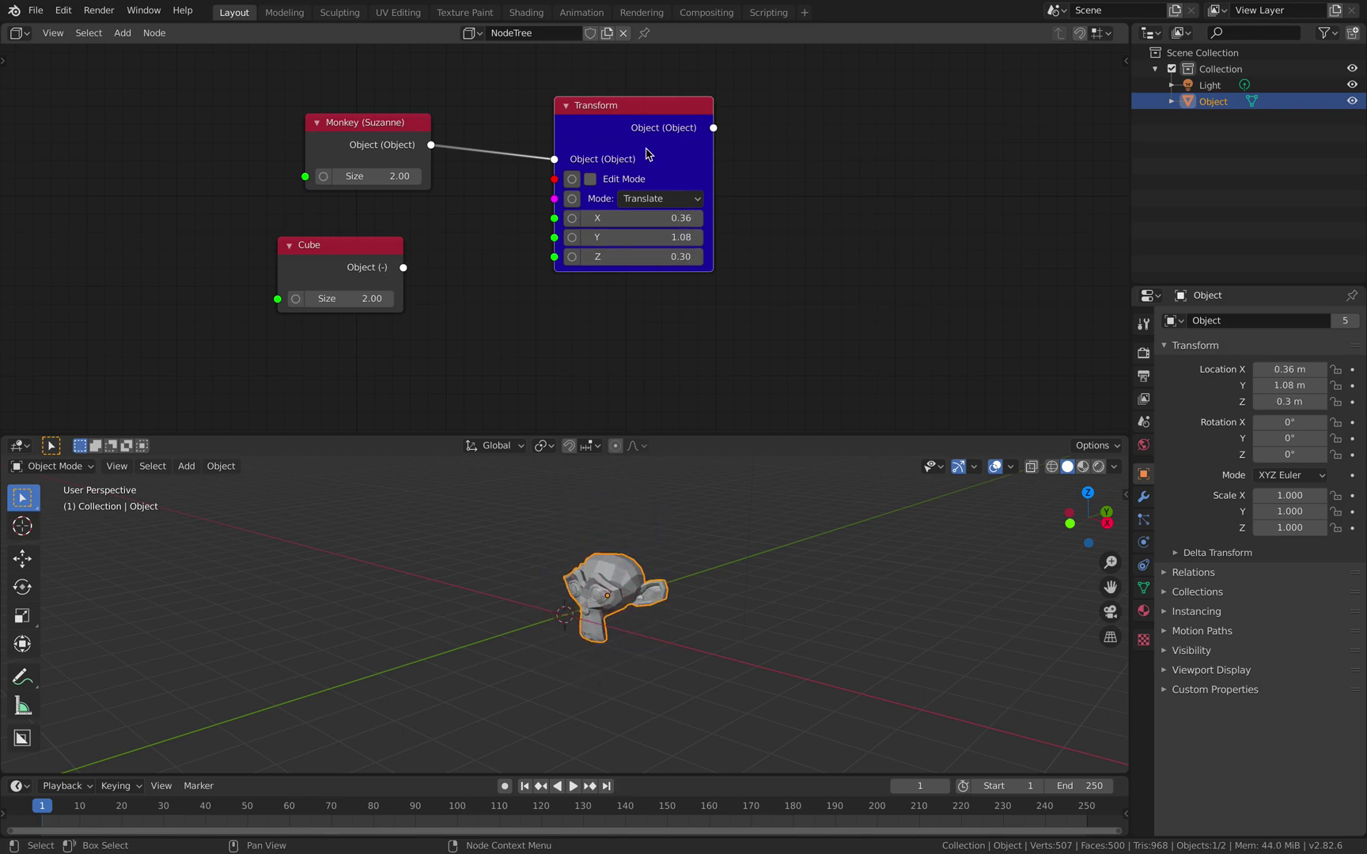
middle_click_drag(646, 470, 626, 470)
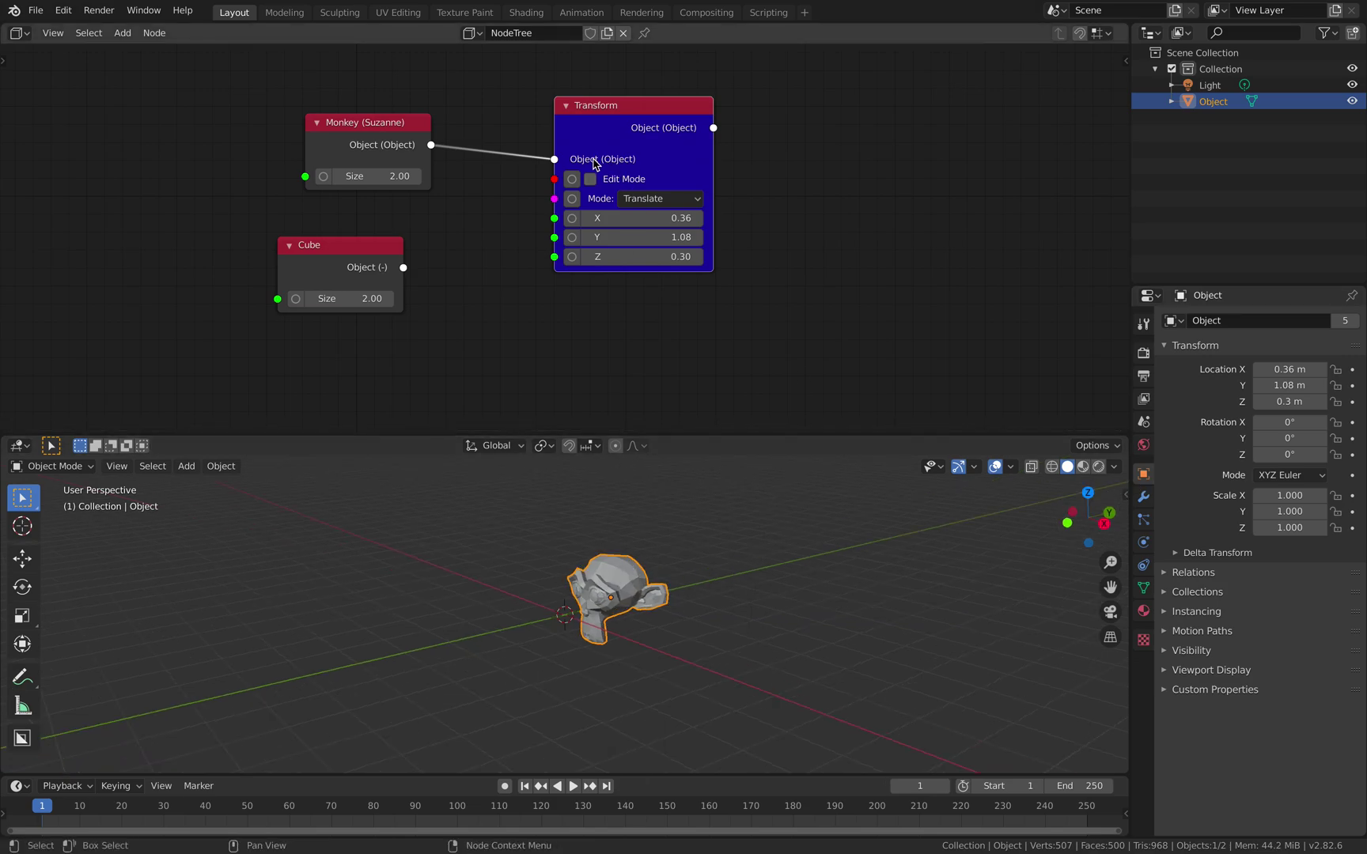
- Duplicate the Transform node and set the copy's mode to Scale
left_click_drag(611, 128, 566, 126)
middle_click_drag(617, 121, 549, 128)
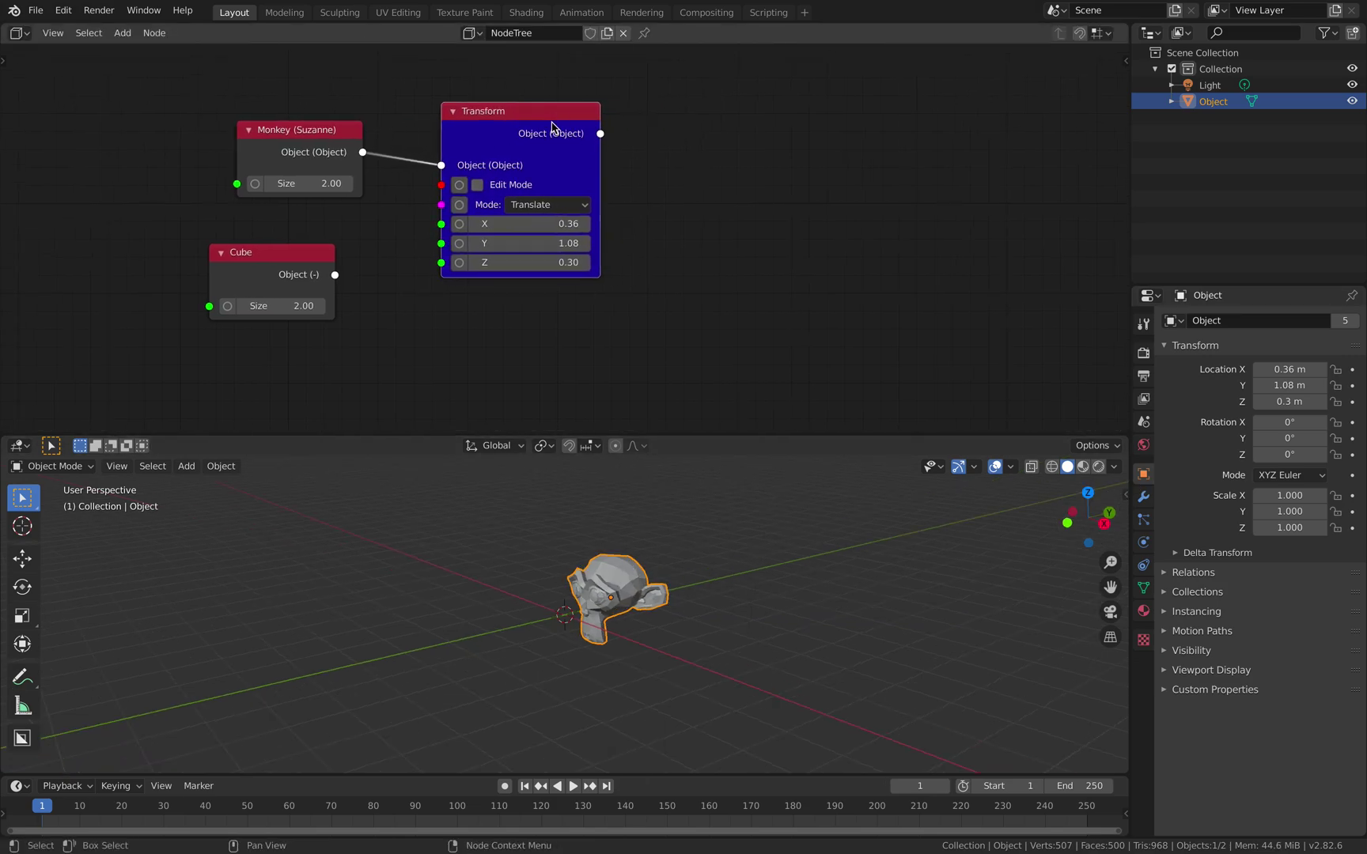
key("shift+d")
left_click(770, 103)
left_click(761, 197)
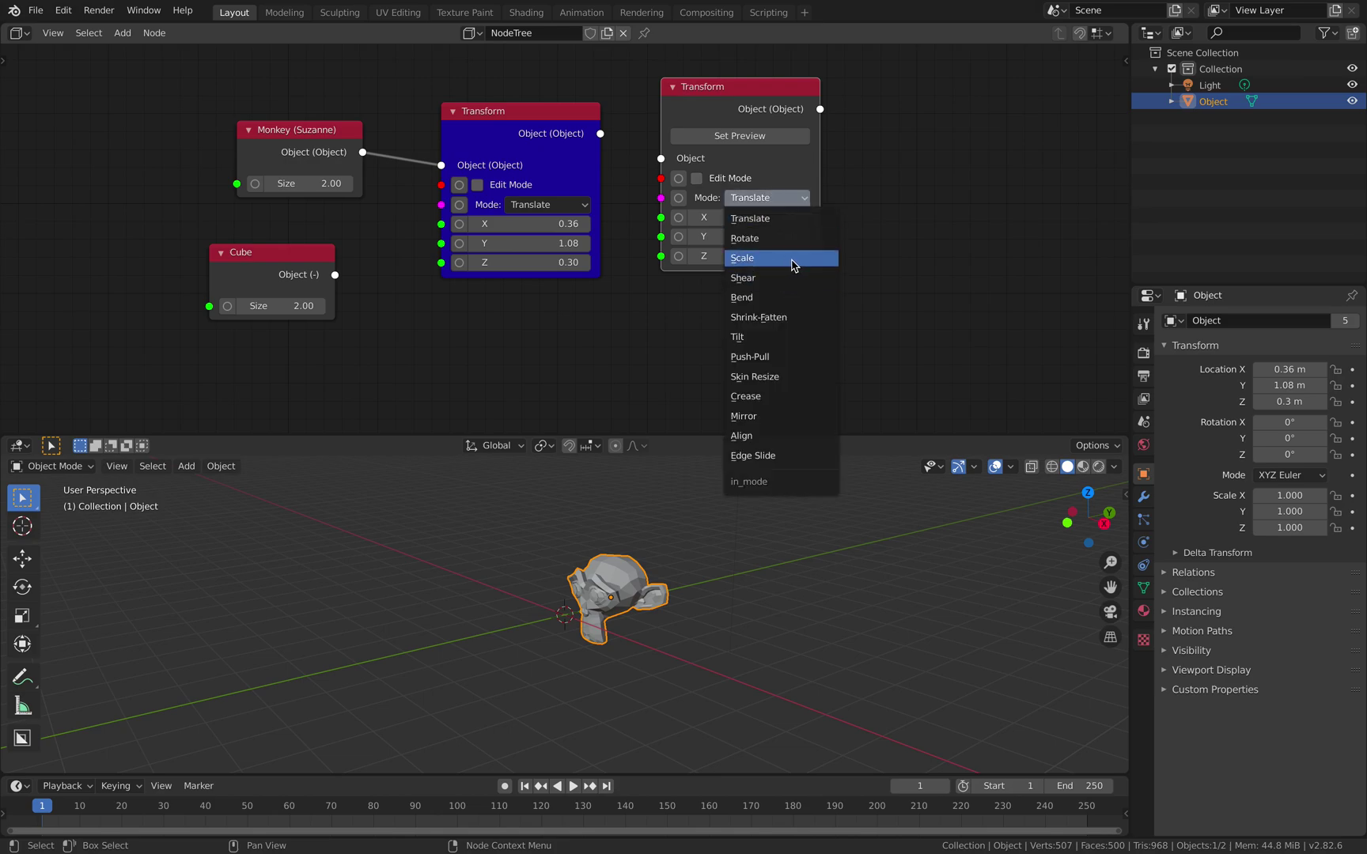
left_click(791, 260)
- Place the Scale Transform node below the first one, feed it from the Cube node's Object output, and preview it
left_click_drag(747, 107, 538, 355)
middle_click_drag(593, 257, 643, 110)
mouse_move(334, 115)
left_mouse_down()
mouse_move(308, 183)
mouse_move(504, 253)
left_mouse_up()
left_click_drag(573, 192, 549, 200)
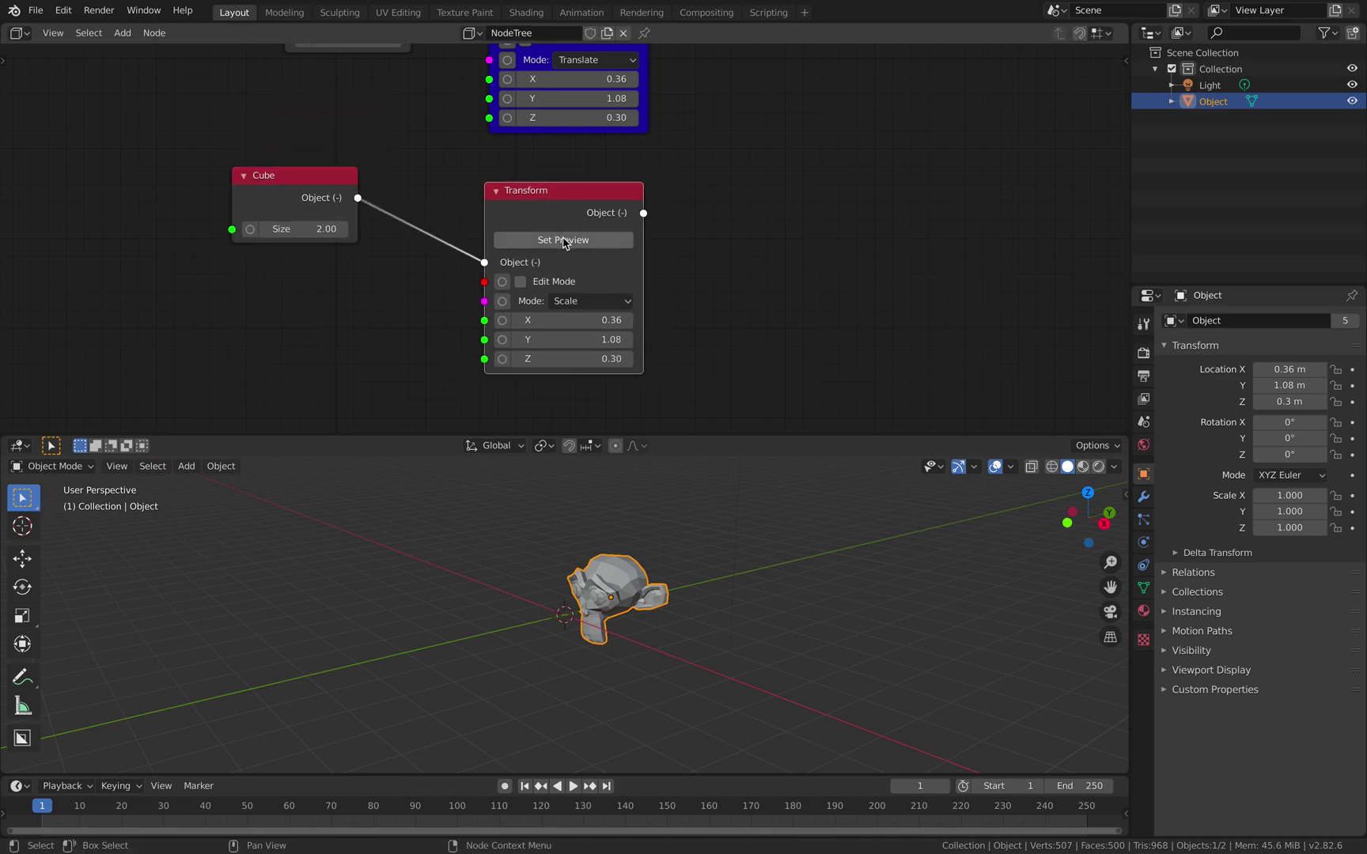
left_click(563, 239)
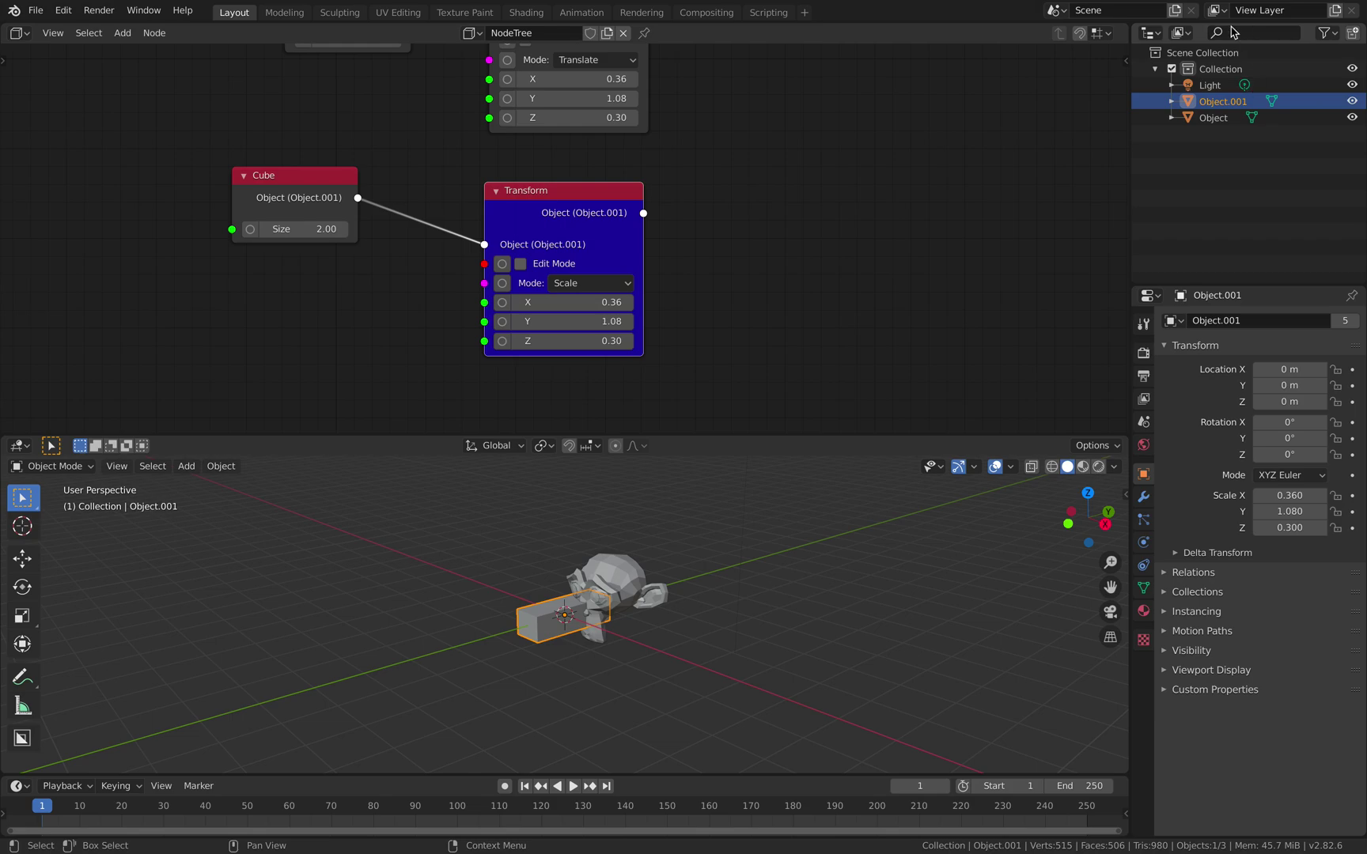
- Set the cube's Transform node scale to X 1.50, Y 2.52 and Z 0.12 to make a flat slab
middle_click_drag(665, 254, 653, 260)
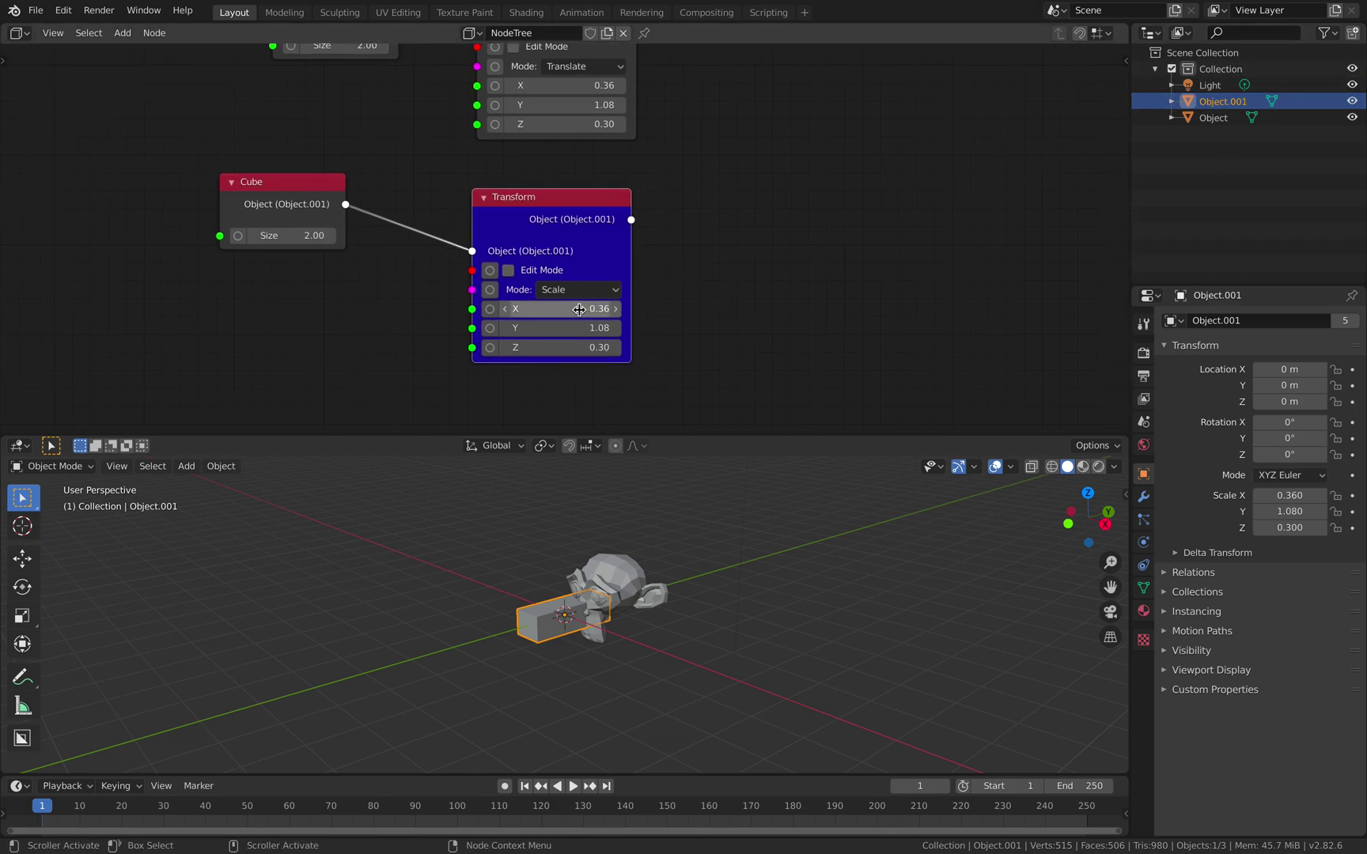
mouse_move(579, 309)
left_mouse_down()
mouse_move(618, 327)
mouse_move(597, 328)
mouse_move(589, 348)
mouse_move(616, 357)
mouse_move(582, 357)
mouse_move(599, 328)
left_mouse_up()
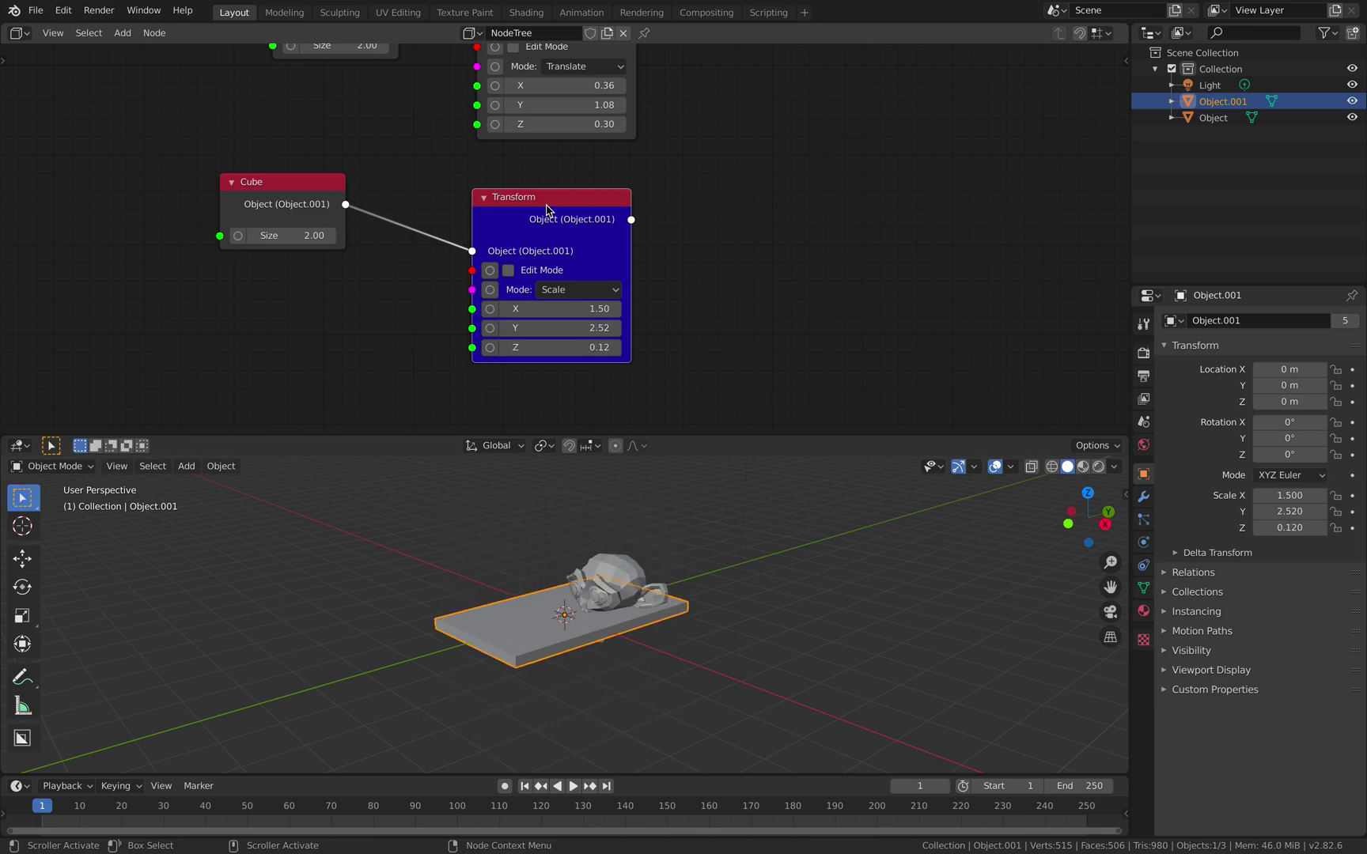
scroll(546, 212, "down", 1)
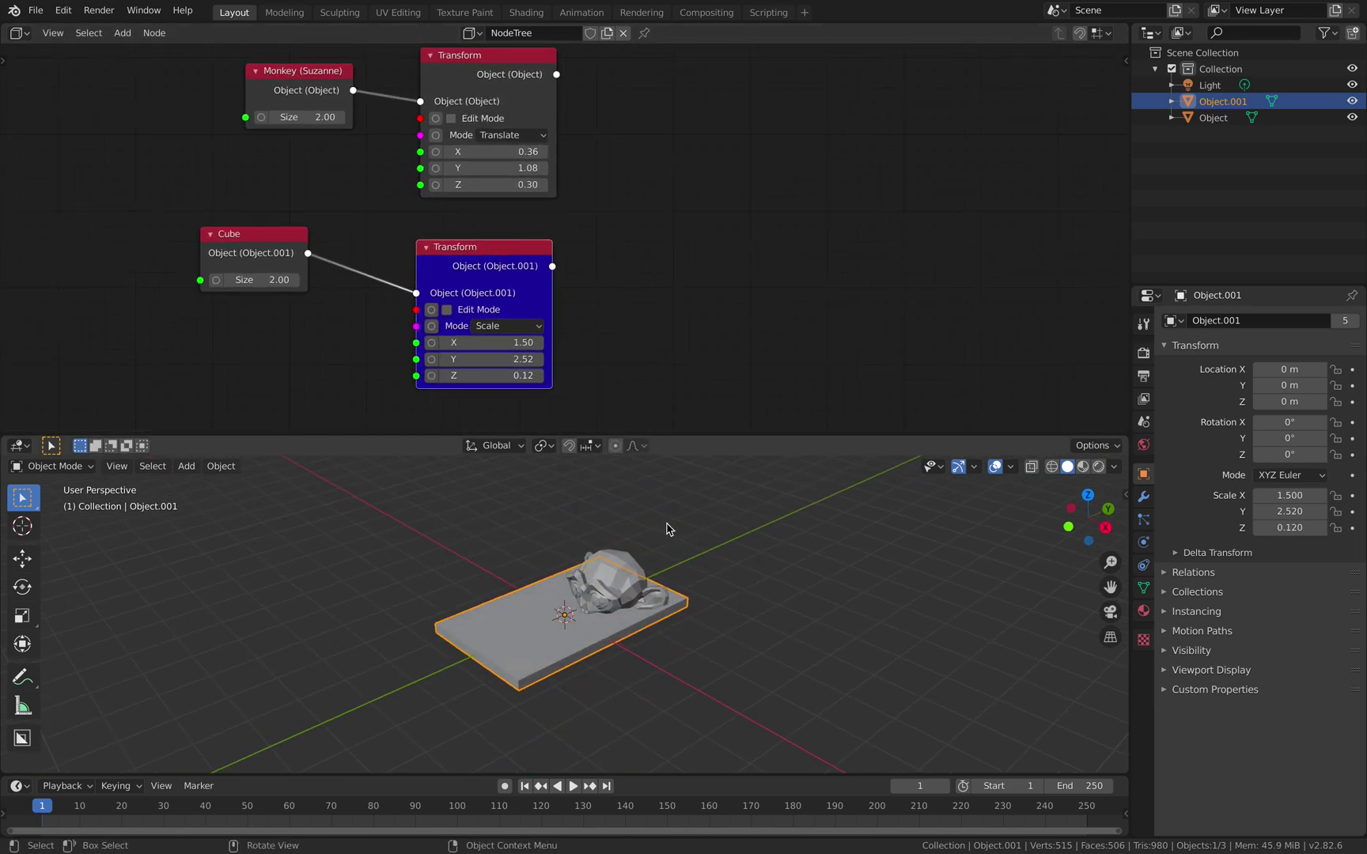
- Adjust the layout positions of the Cube node and its Transform node, and save the file
left_click_drag(496, 255, 479, 253)
mouse_move(589, 613)
middle_mouse_down()
mouse_move(598, 630)
mouse_move(558, 566)
mouse_move(578, 606)
mouse_move(599, 603)
middle_mouse_up()
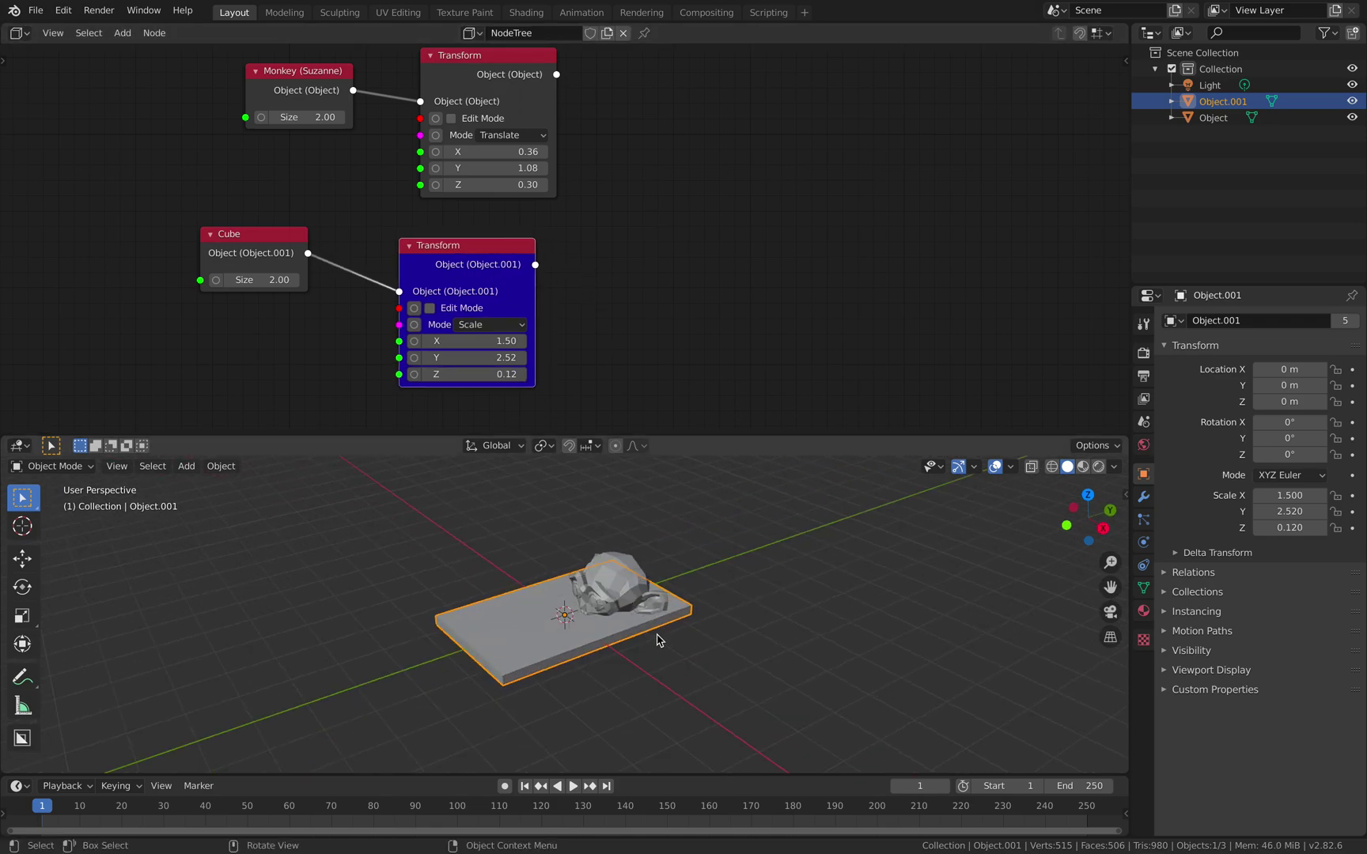
middle_click_drag(657, 639, 532, 592)
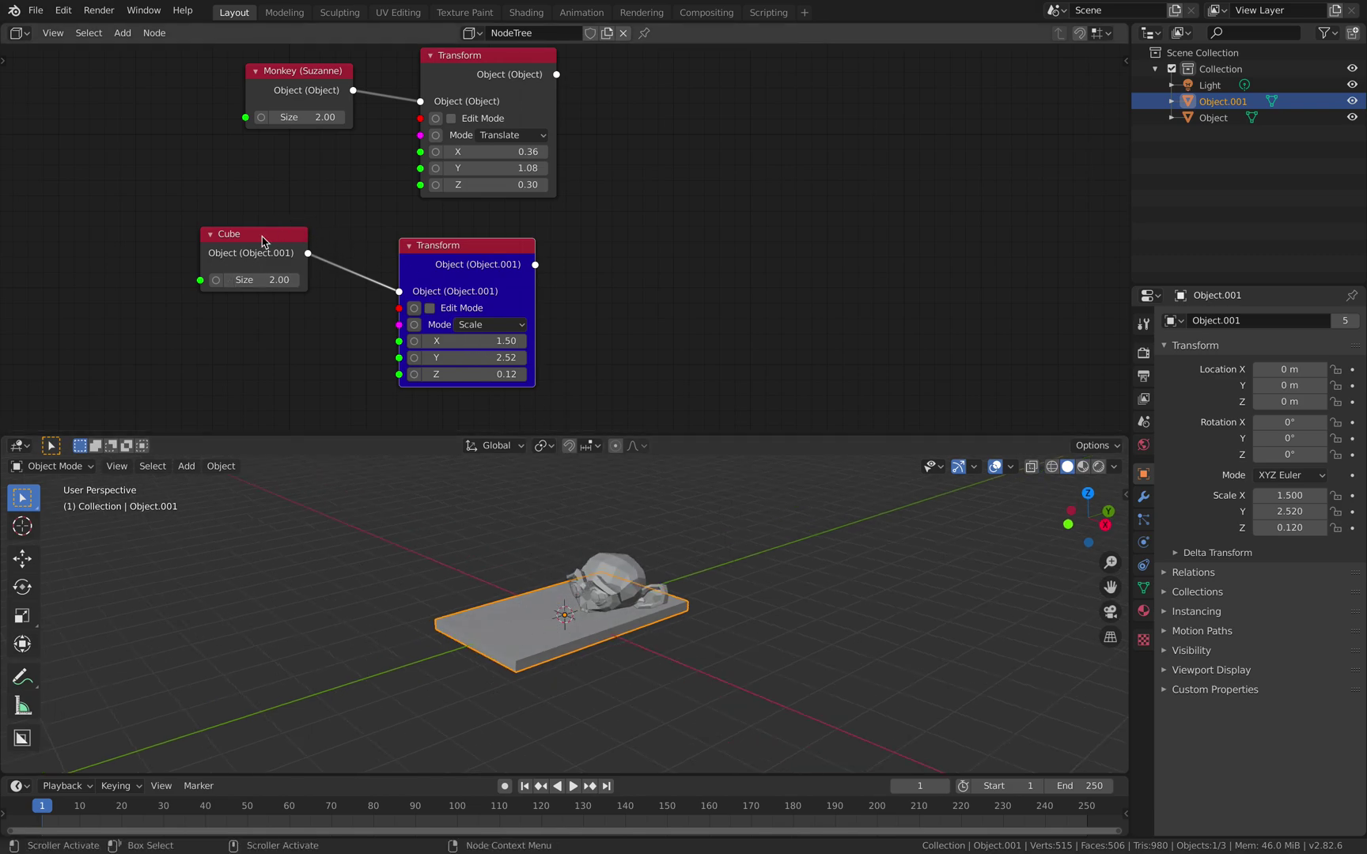
left_click_drag(258, 242, 262, 249)
middle_click_drag(674, 188, 653, 184)
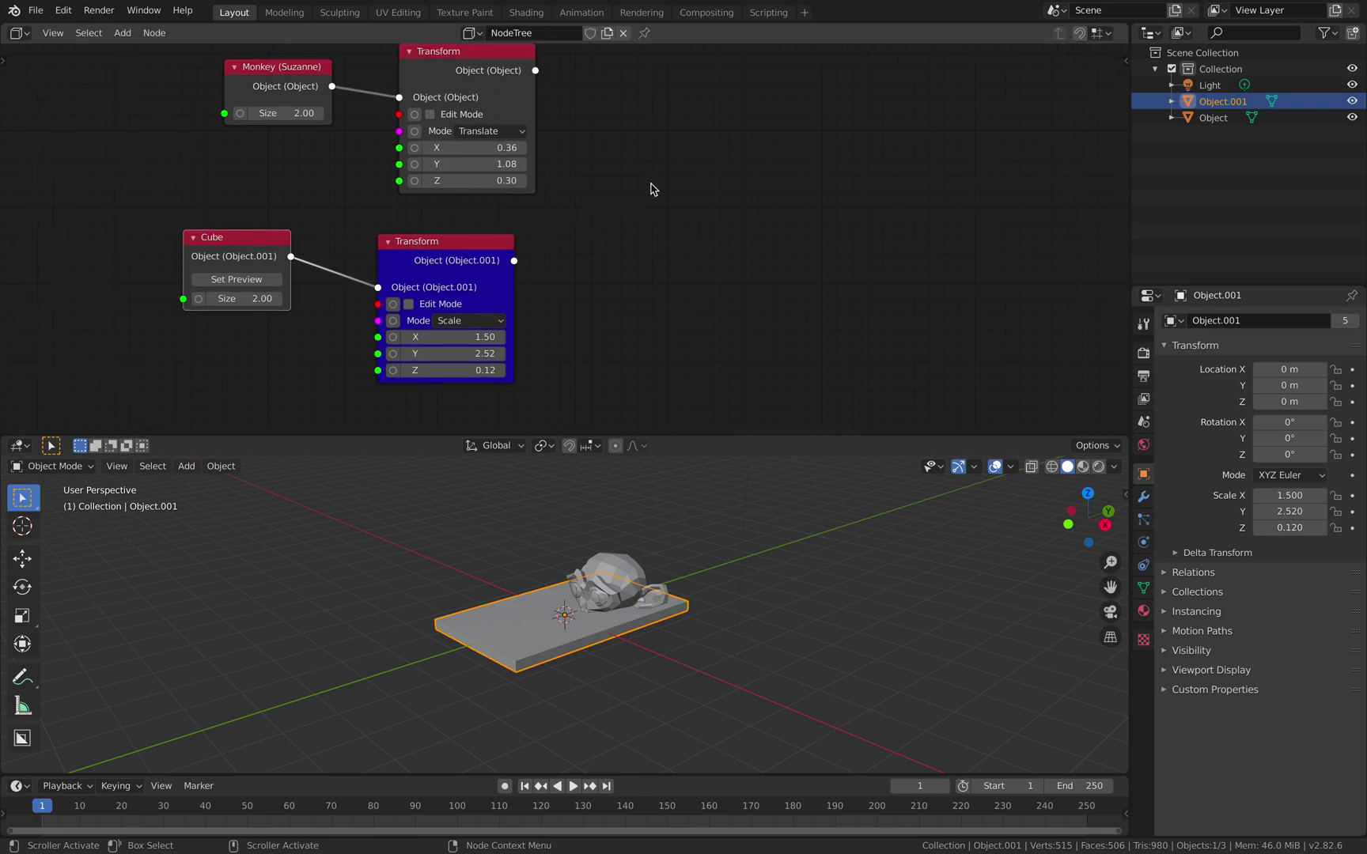
key("ctrl+s")
- Add a Voxel Remesh (Blender 2.81+) node beside the Transform nodes and widen it to show its full title
key("shift+a")
mouse_move(659, 183)
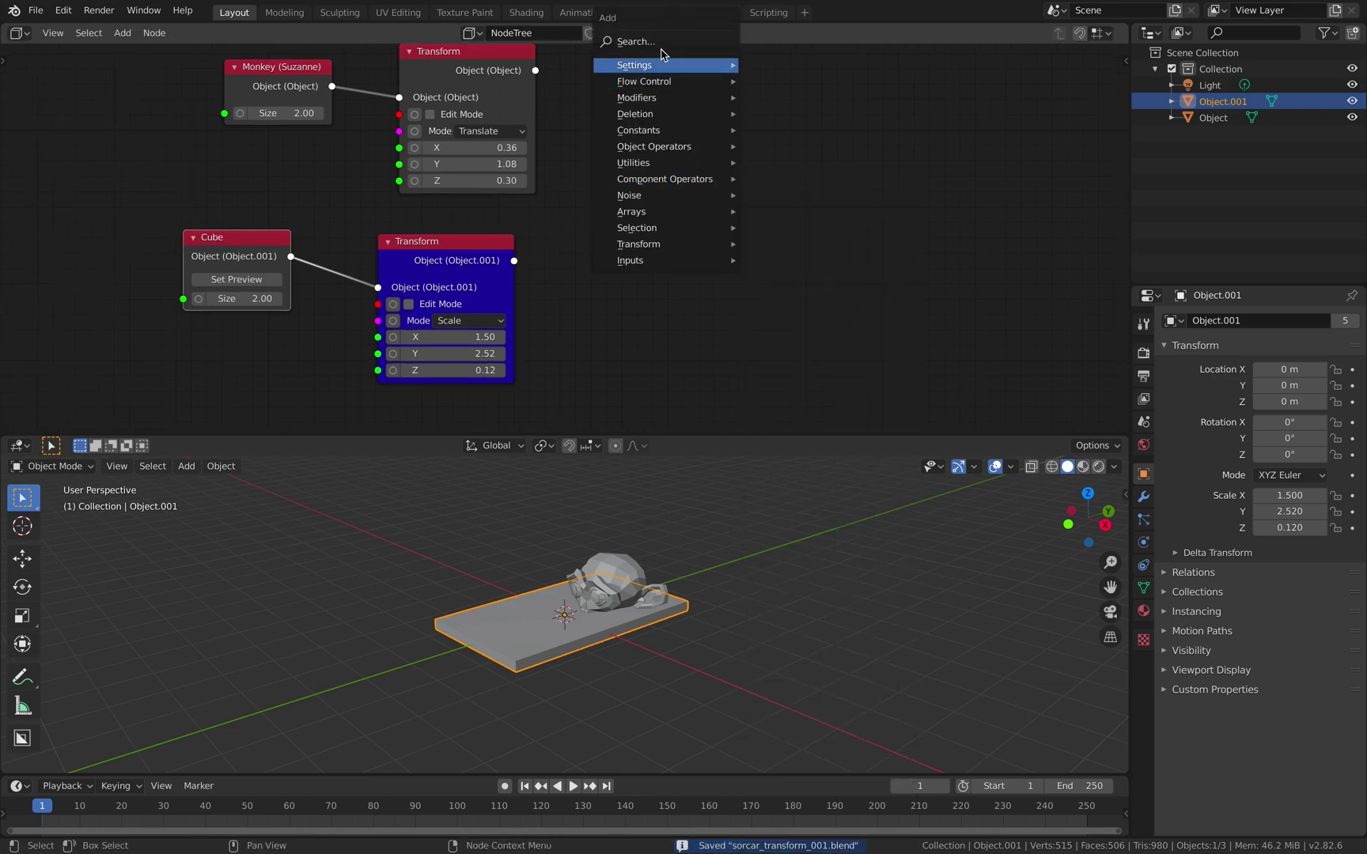
left_click(653, 43)
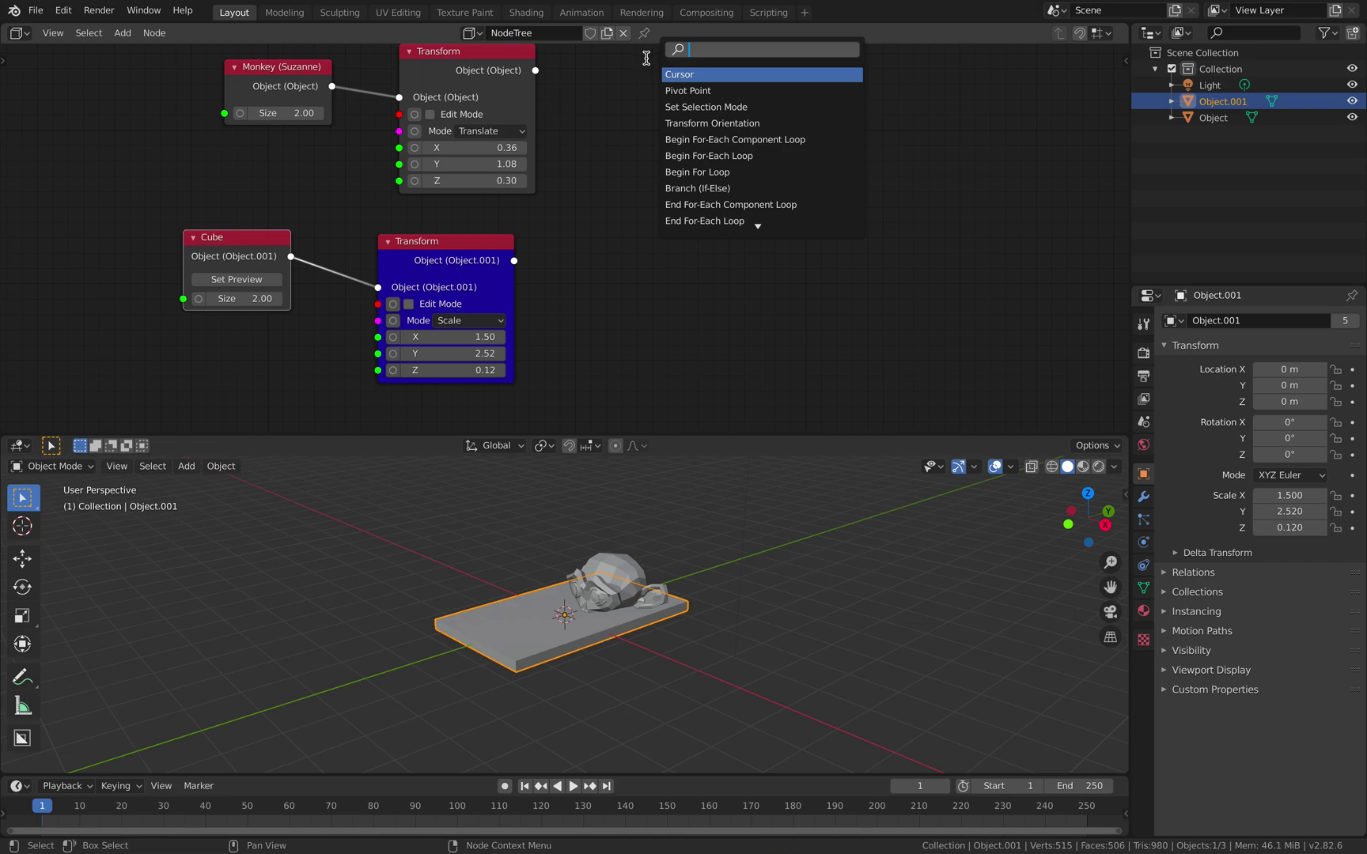
type("voxe")
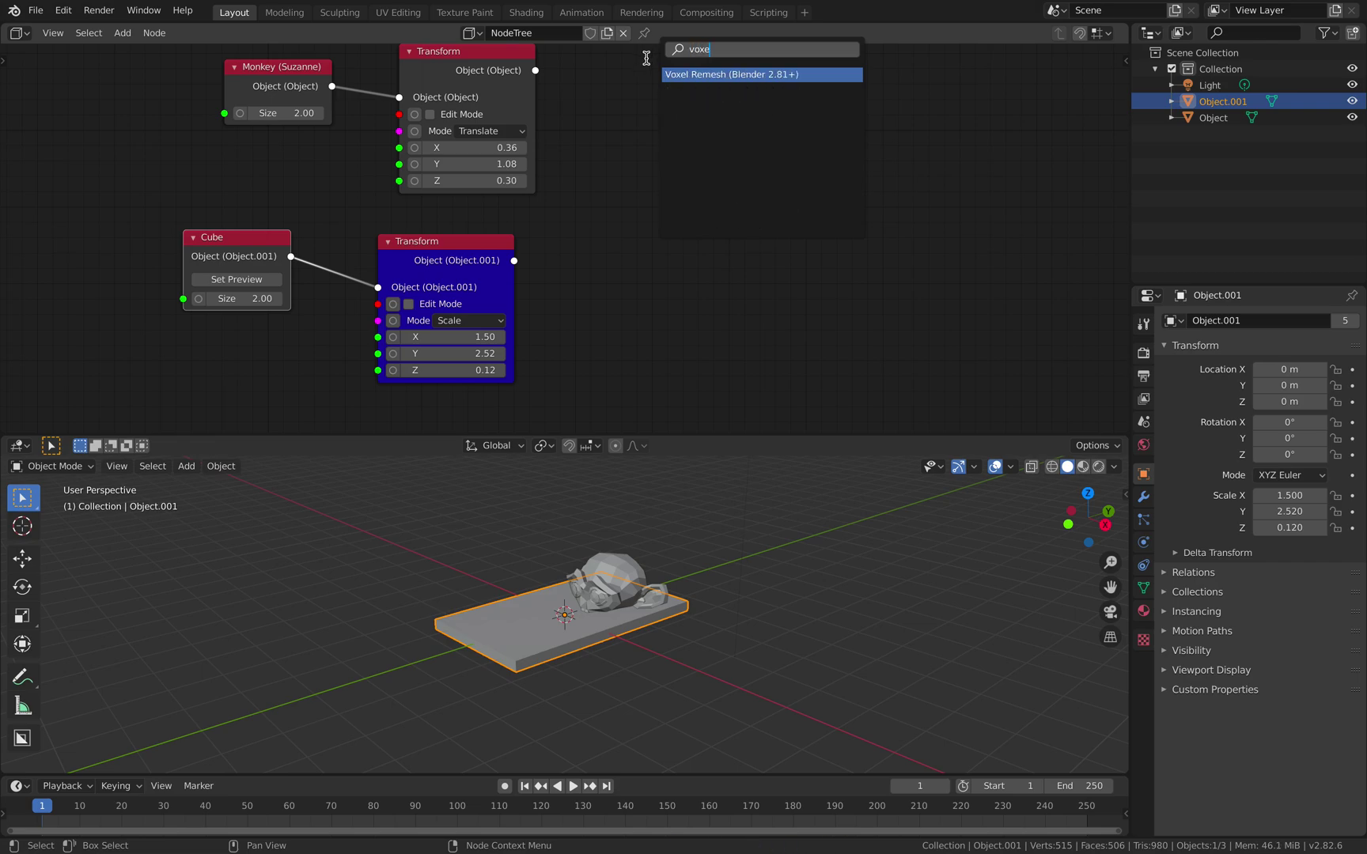
left_click(665, 72)
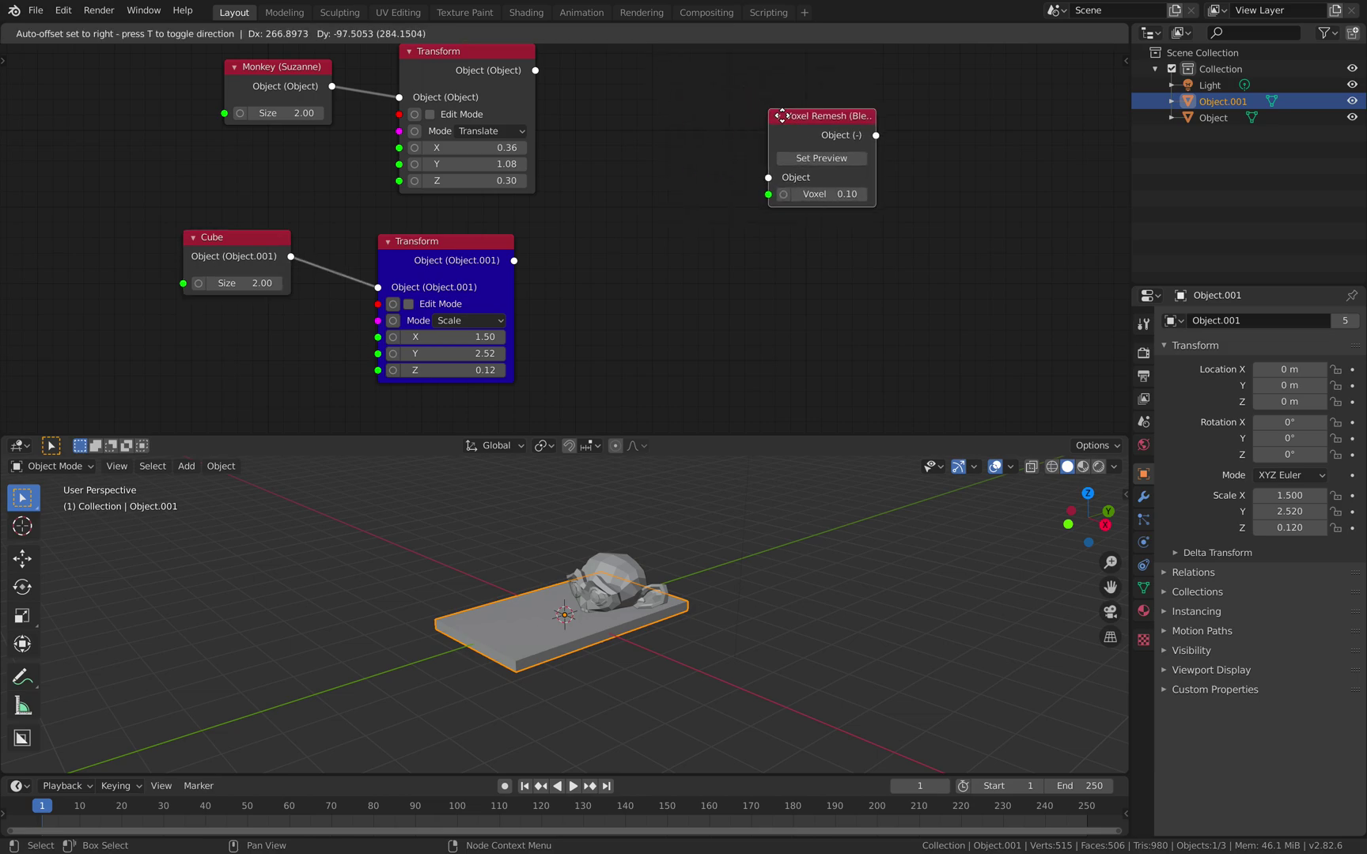
left_click(810, 153)
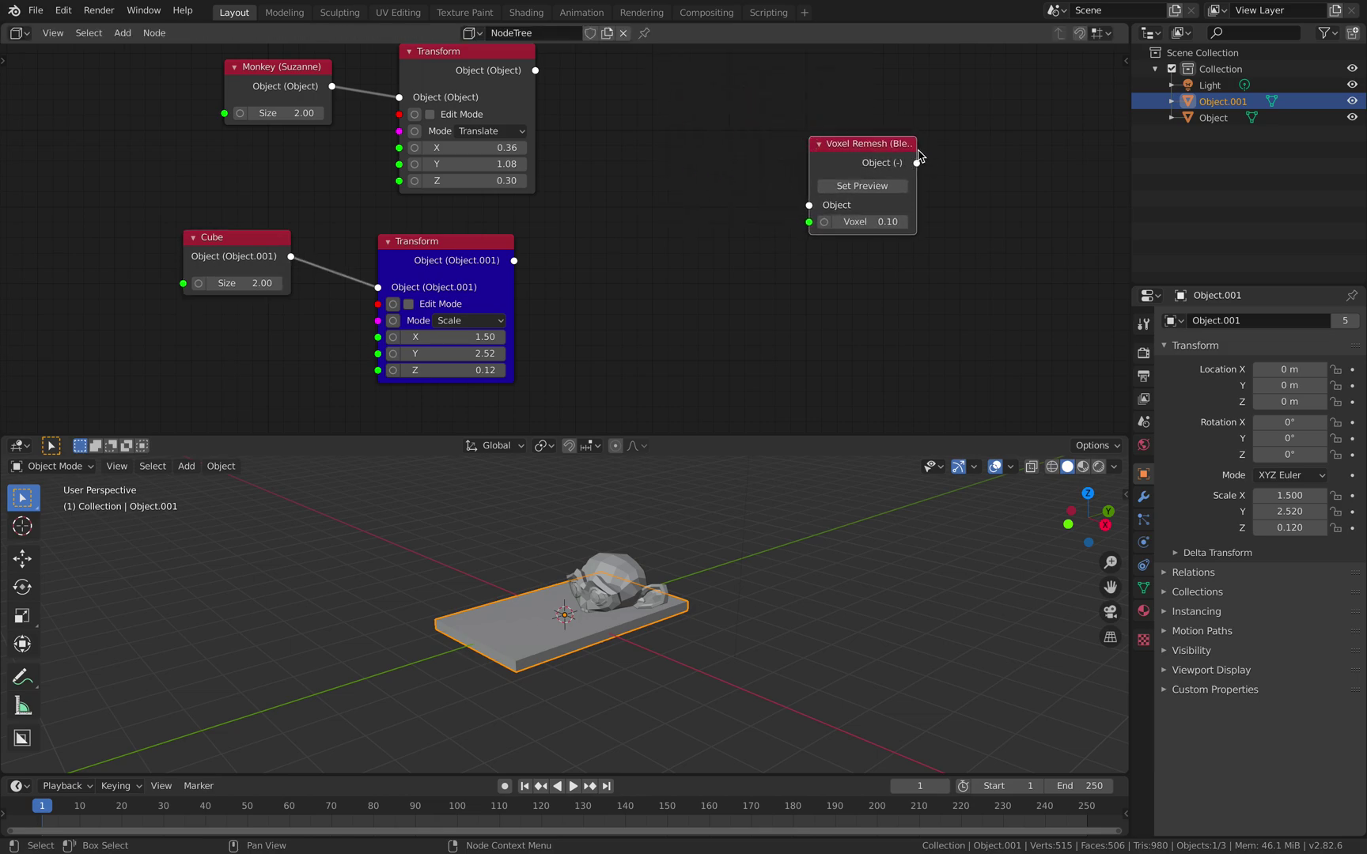
left_click_drag(916, 151, 964, 151)
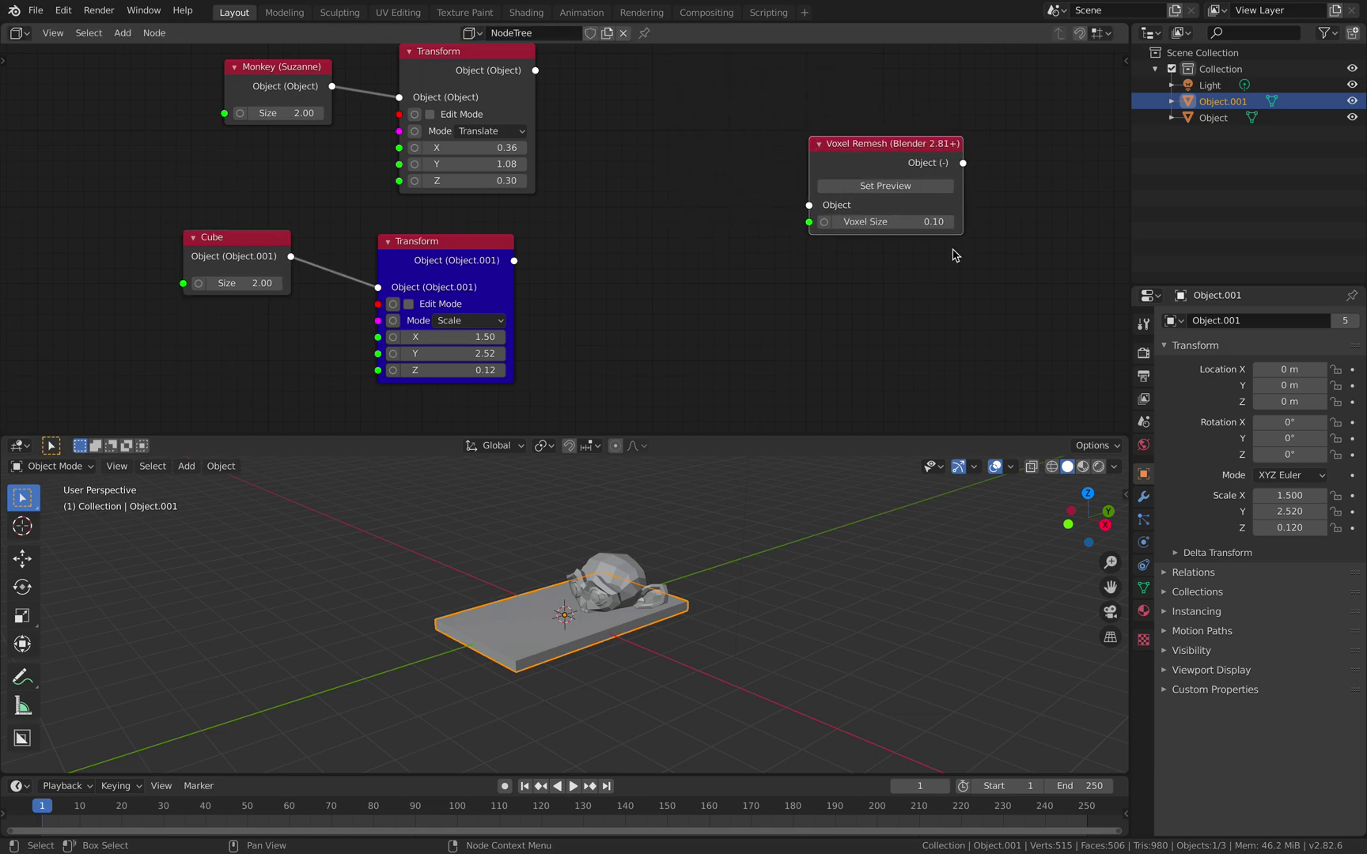
- Tidy the layout by lining up the Translate Transform, Monkey and Cube nodes
middle_click_drag(954, 255, 957, 293)
left_click_drag(503, 99, 477, 98)
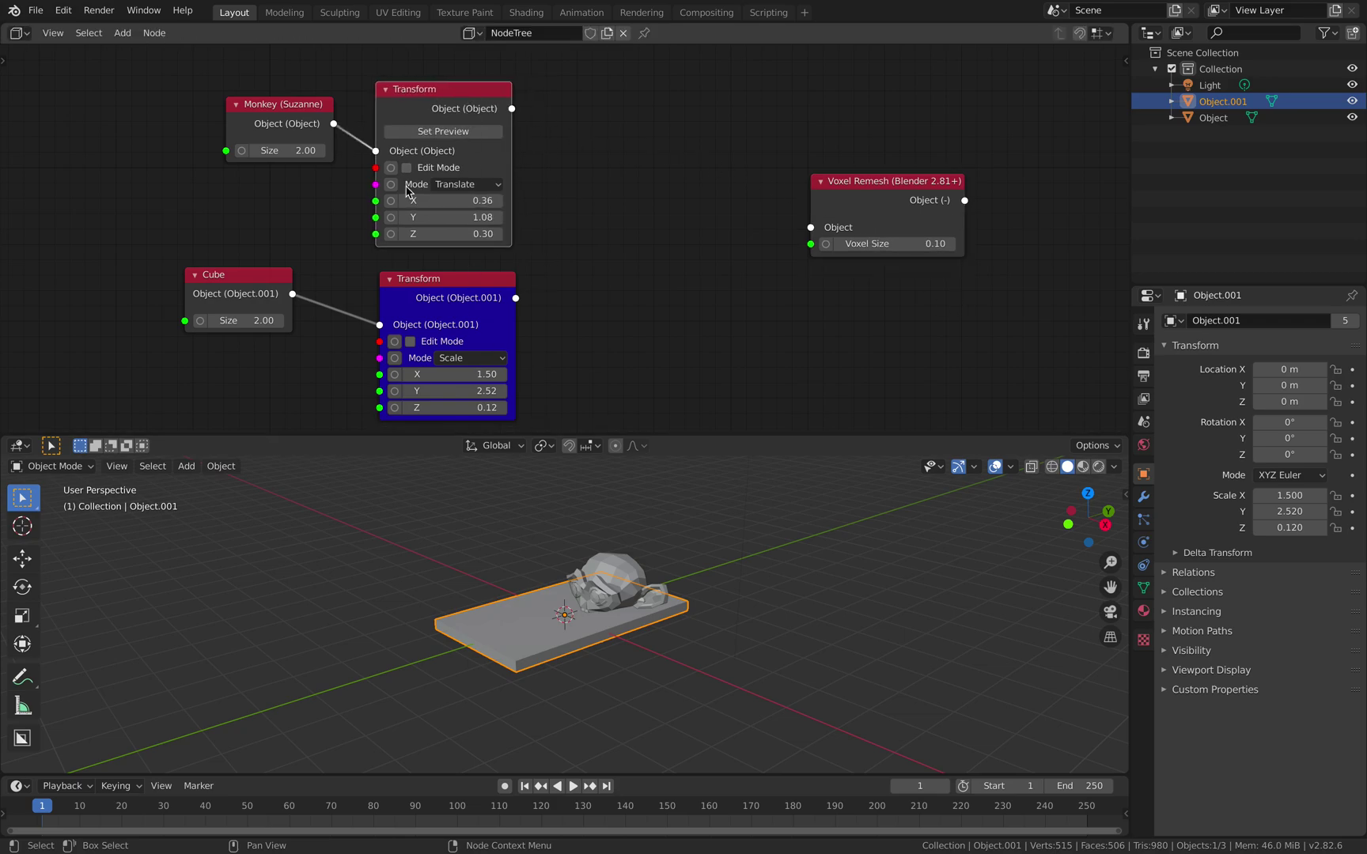
left_click_drag(288, 120, 265, 140)
left_click_drag(239, 282, 249, 283)
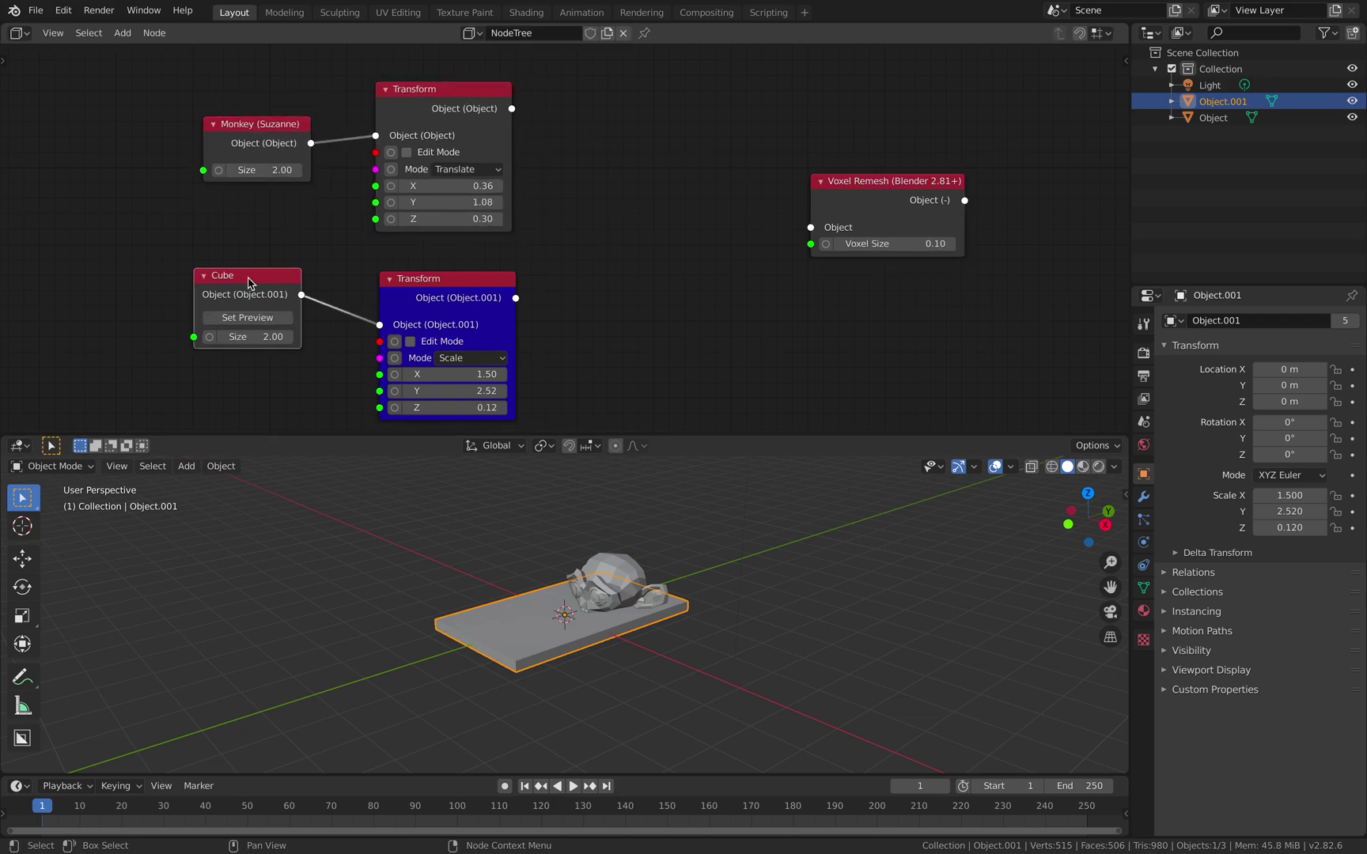
- Add a Merge Objects node between the Transform nodes and the Voxel Remesh node, shifting the remesh node aside for space
middle_click_drag(595, 218, 576, 194)
key("shift+a")
left_click(577, 194)
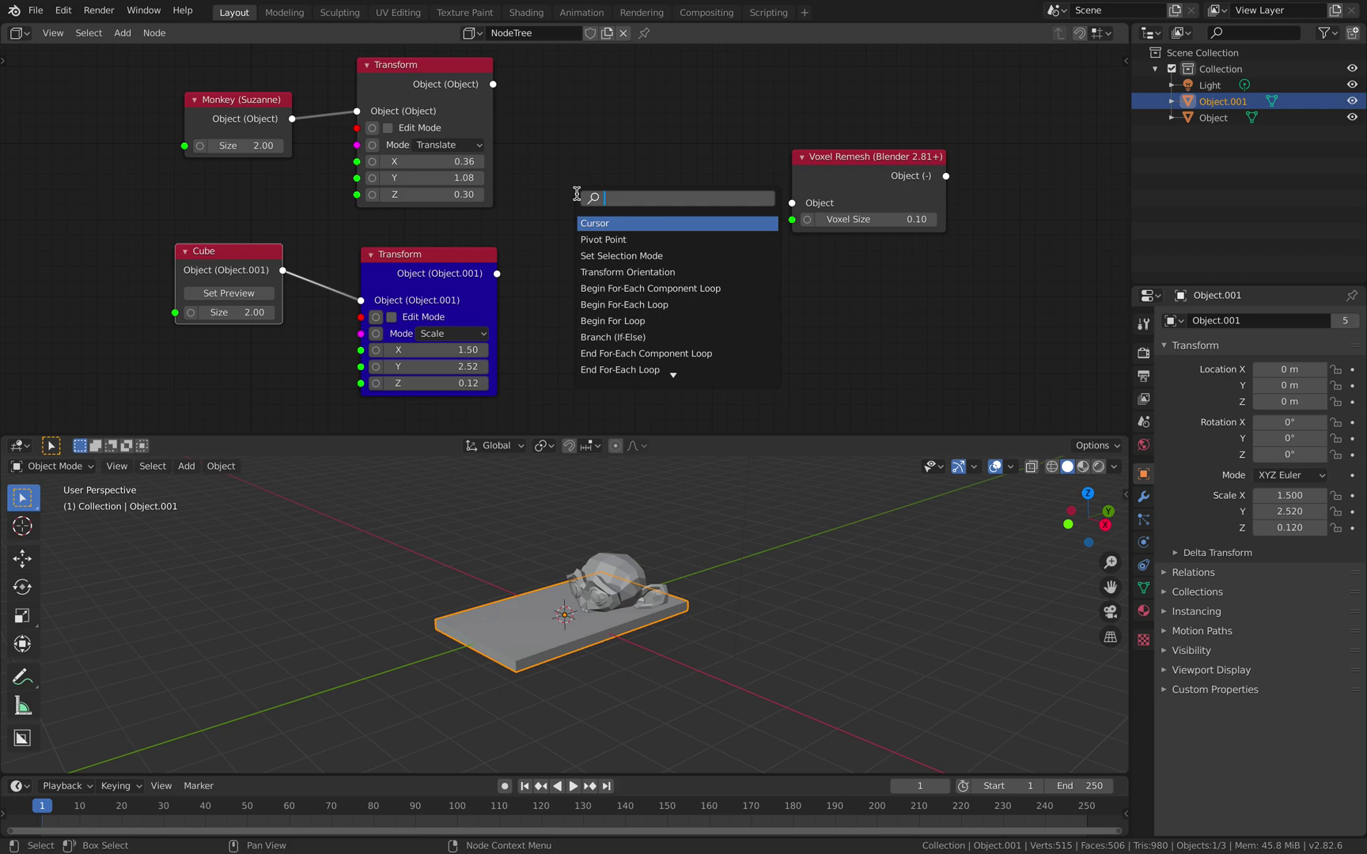
type("merg")
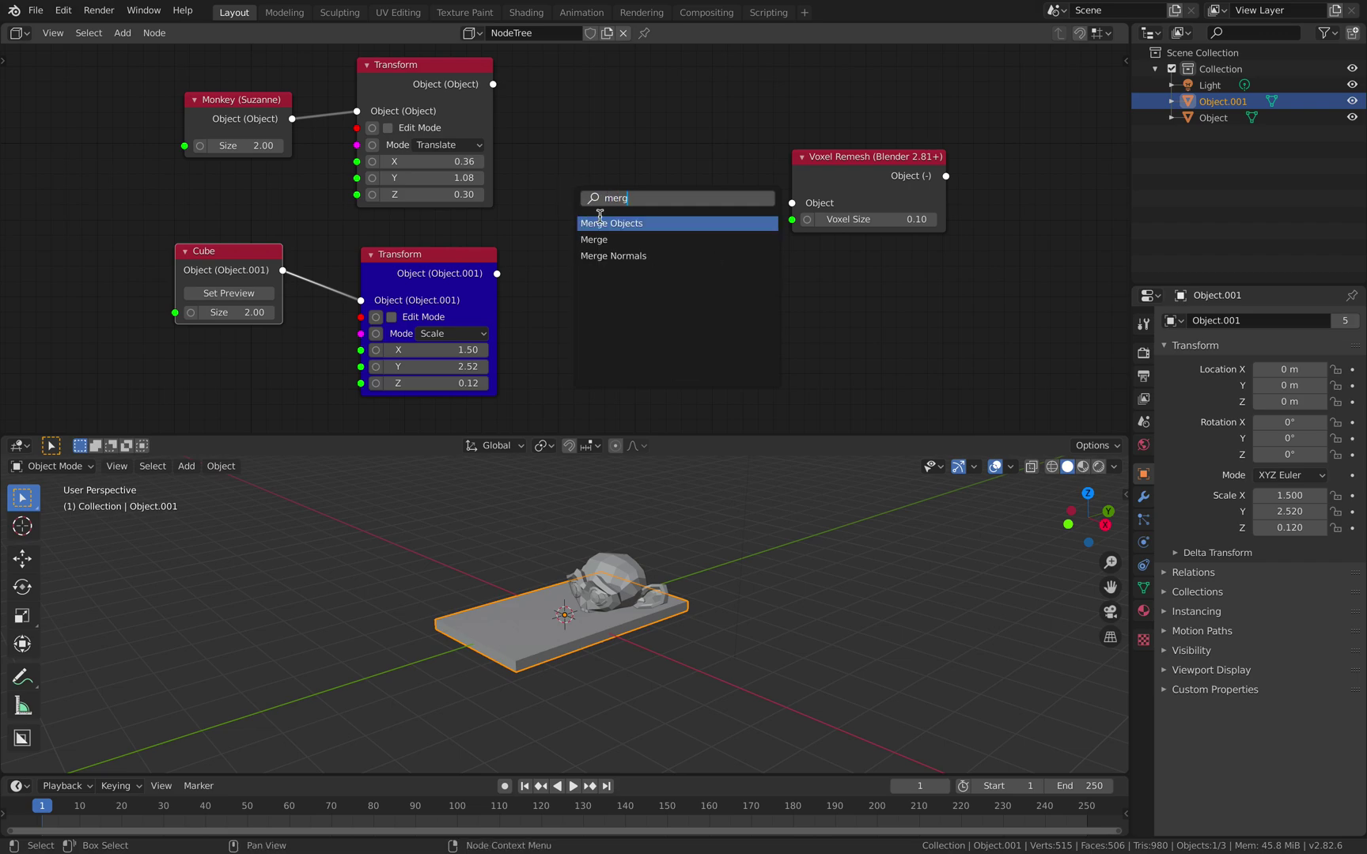
left_click(604, 224)
left_click(615, 142)
left_click_drag(909, 180, 991, 184)
left_click_drag(655, 153, 701, 168)
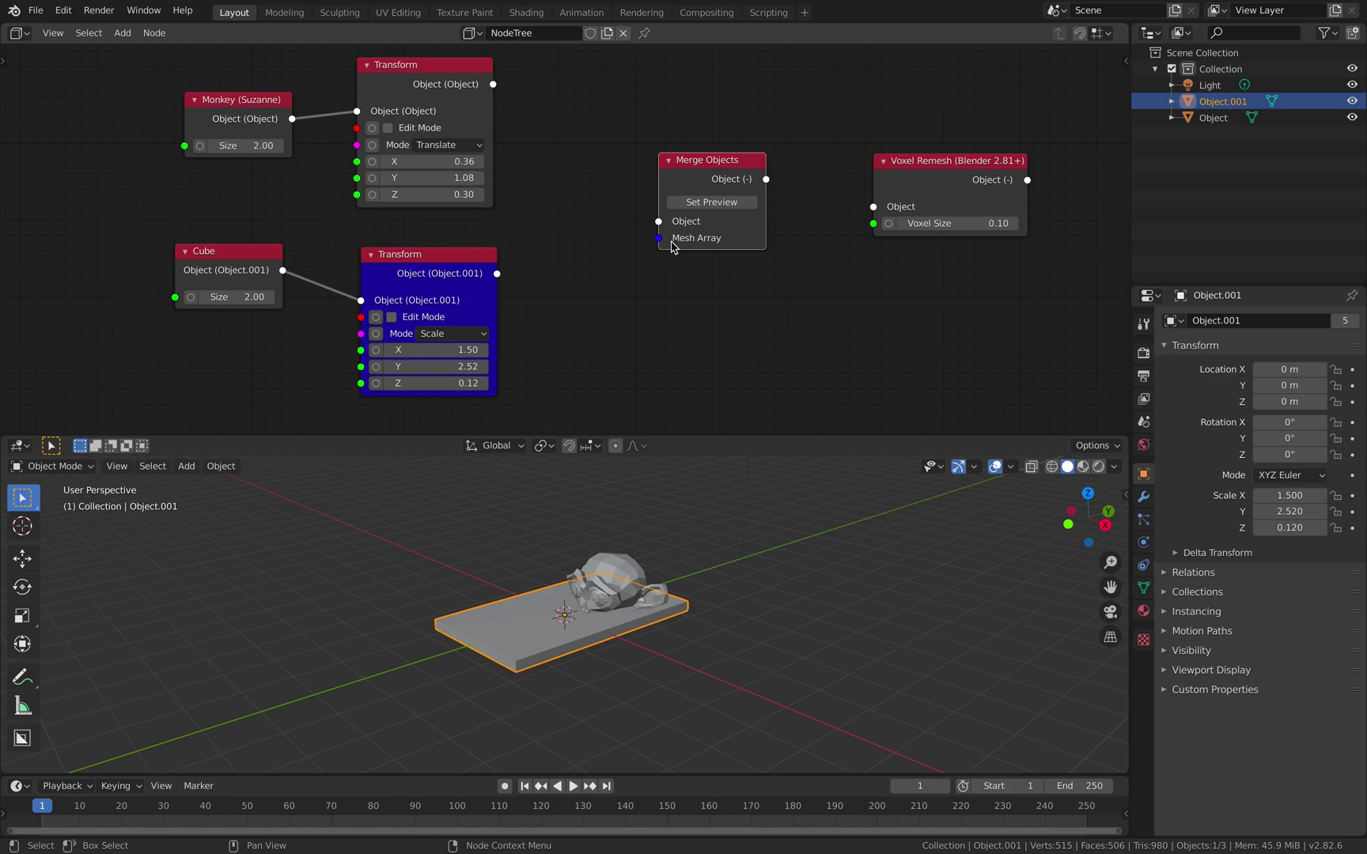
left_click_drag(671, 245, 693, 247)
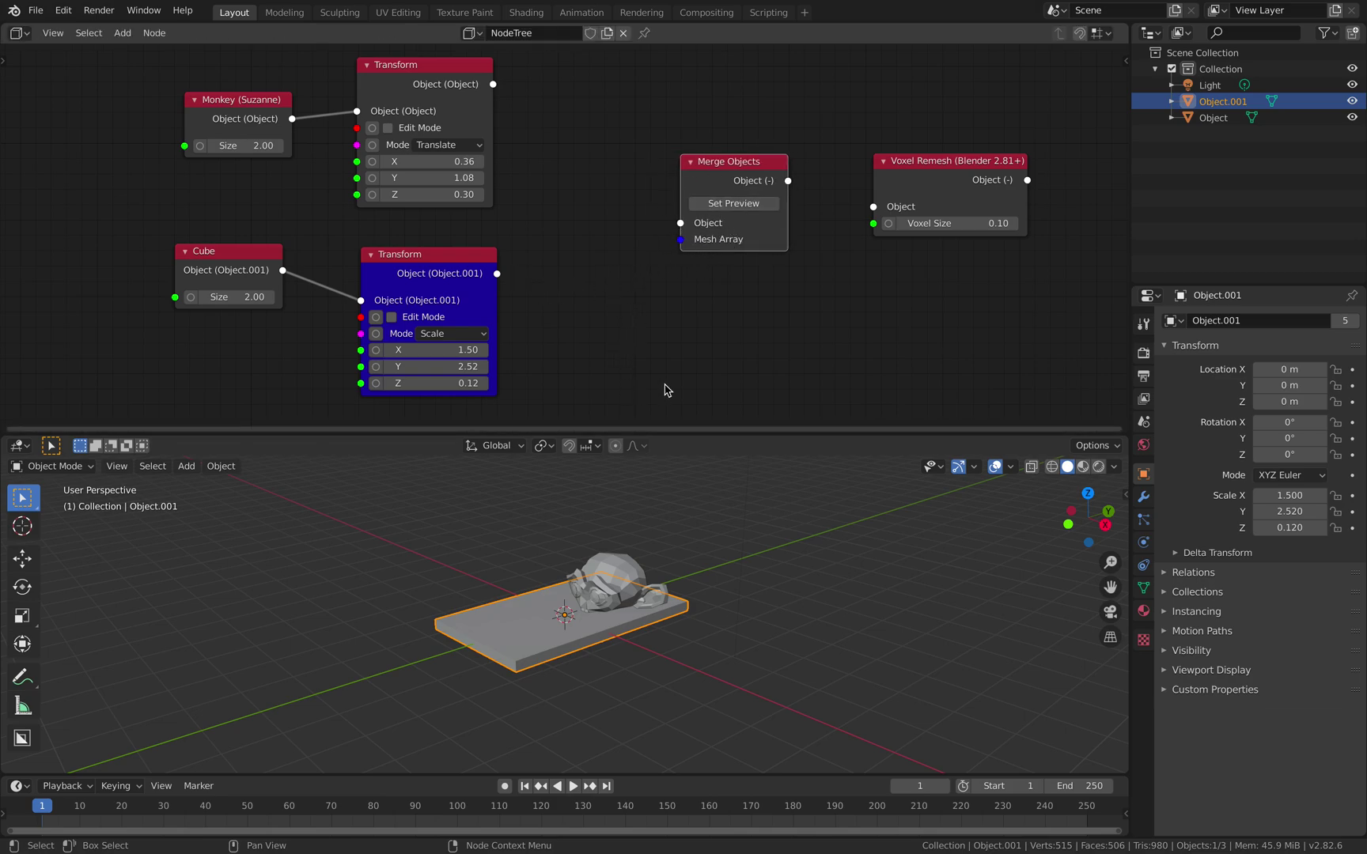
- Feed the monkey's Transform into the Merge Objects node's Object input and the cube's Transform into Mesh Array, and preview the merge
left_click_drag(494, 83, 678, 224)
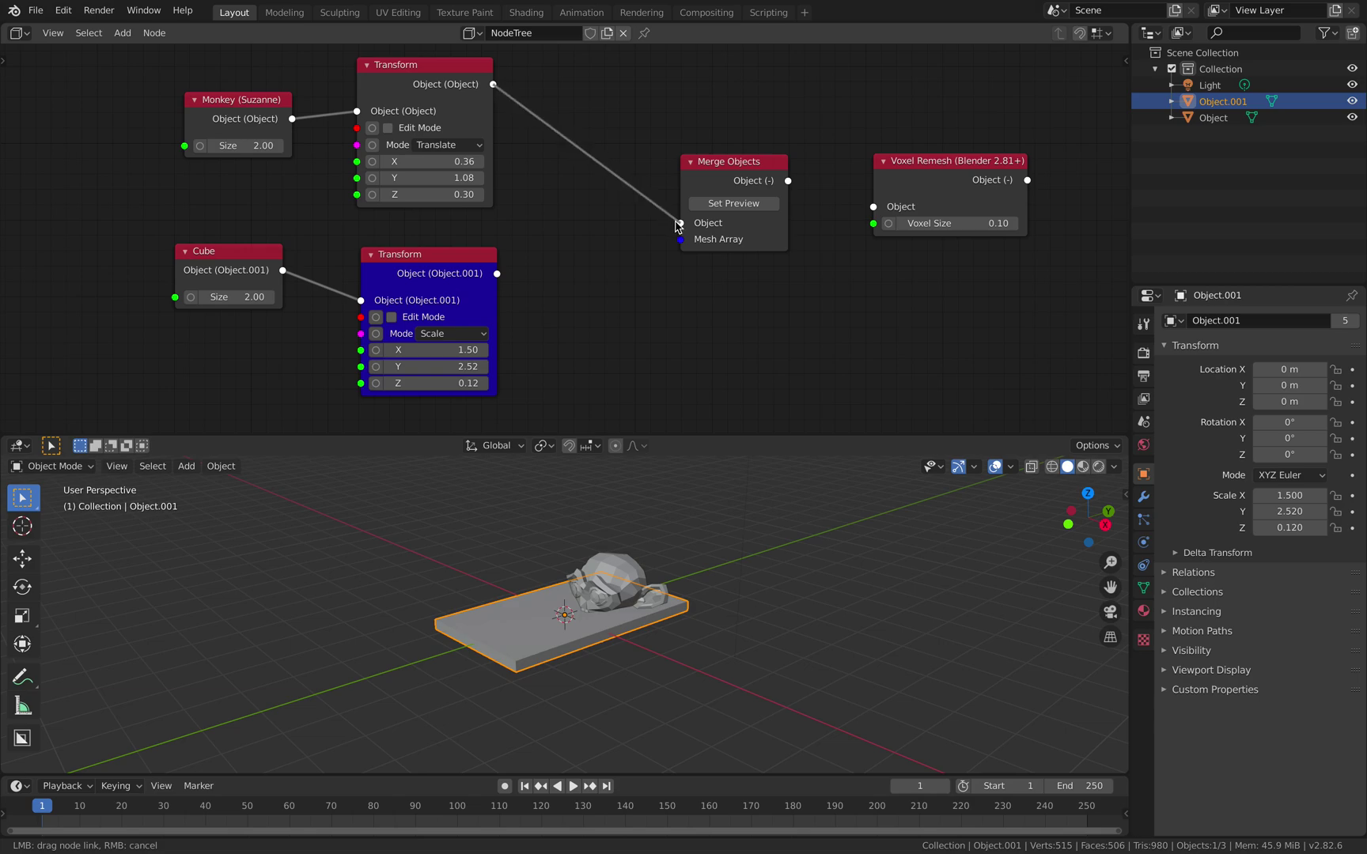
left_click_drag(498, 273, 680, 239)
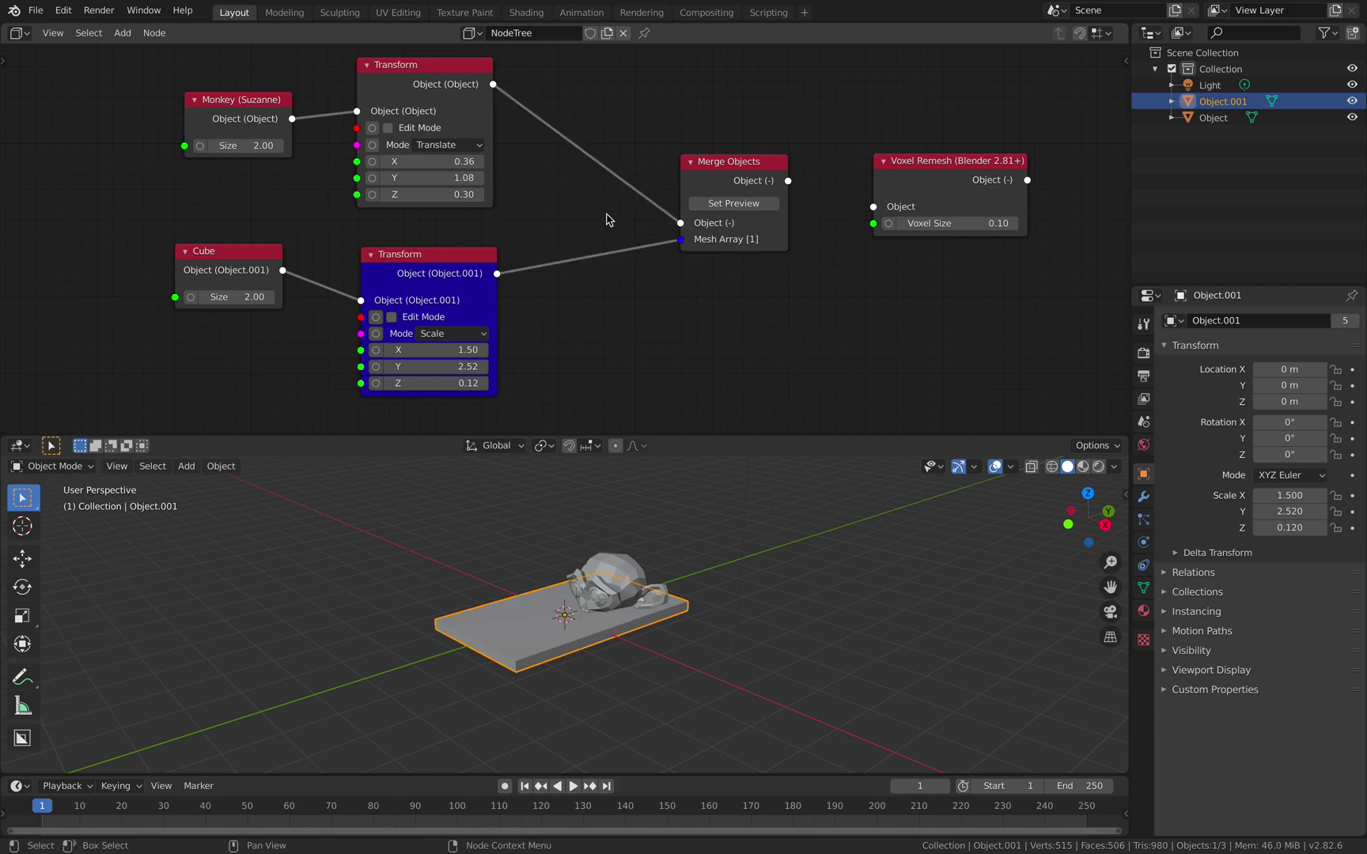
left_click(706, 200)
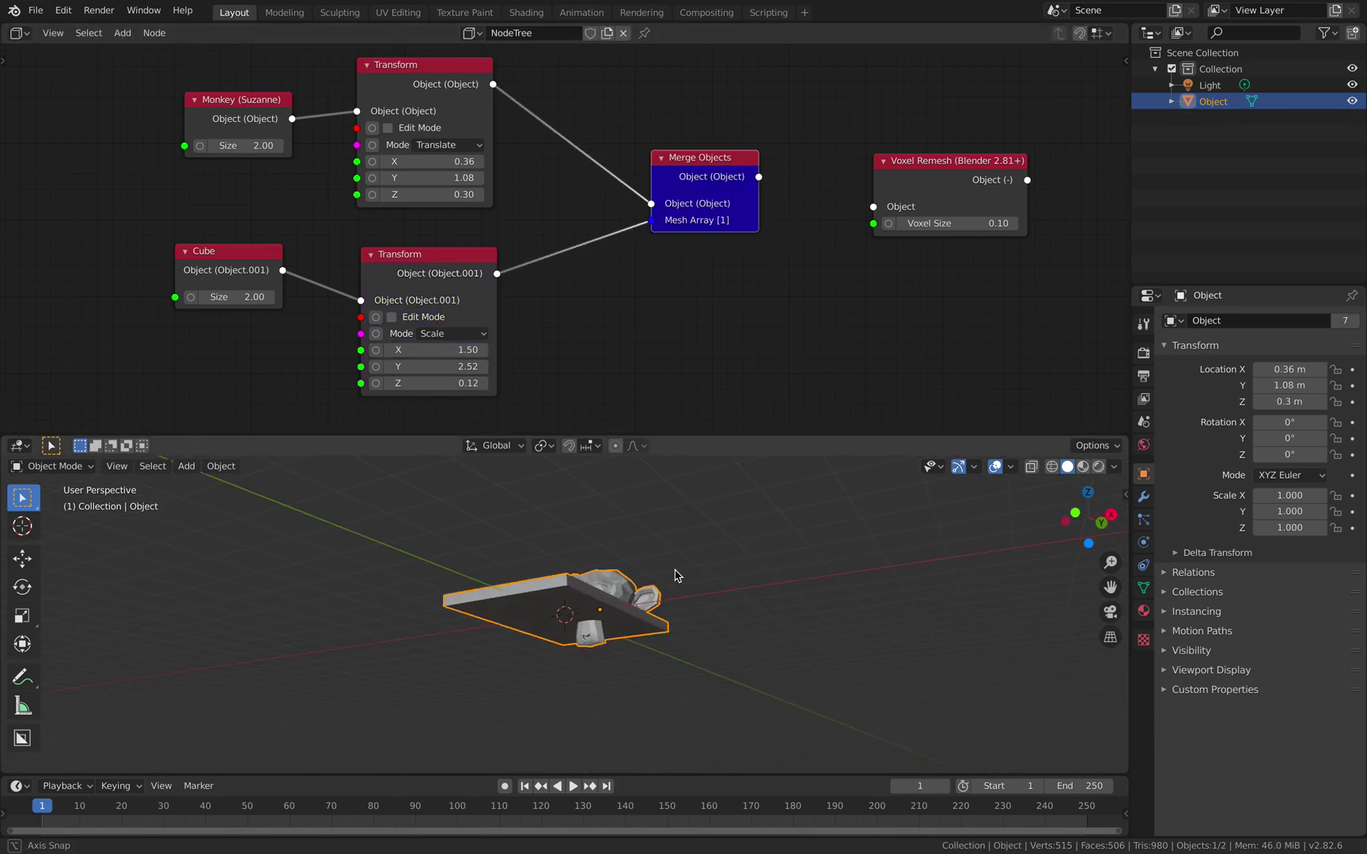
middle_click_drag(574, 584, 622, 584)
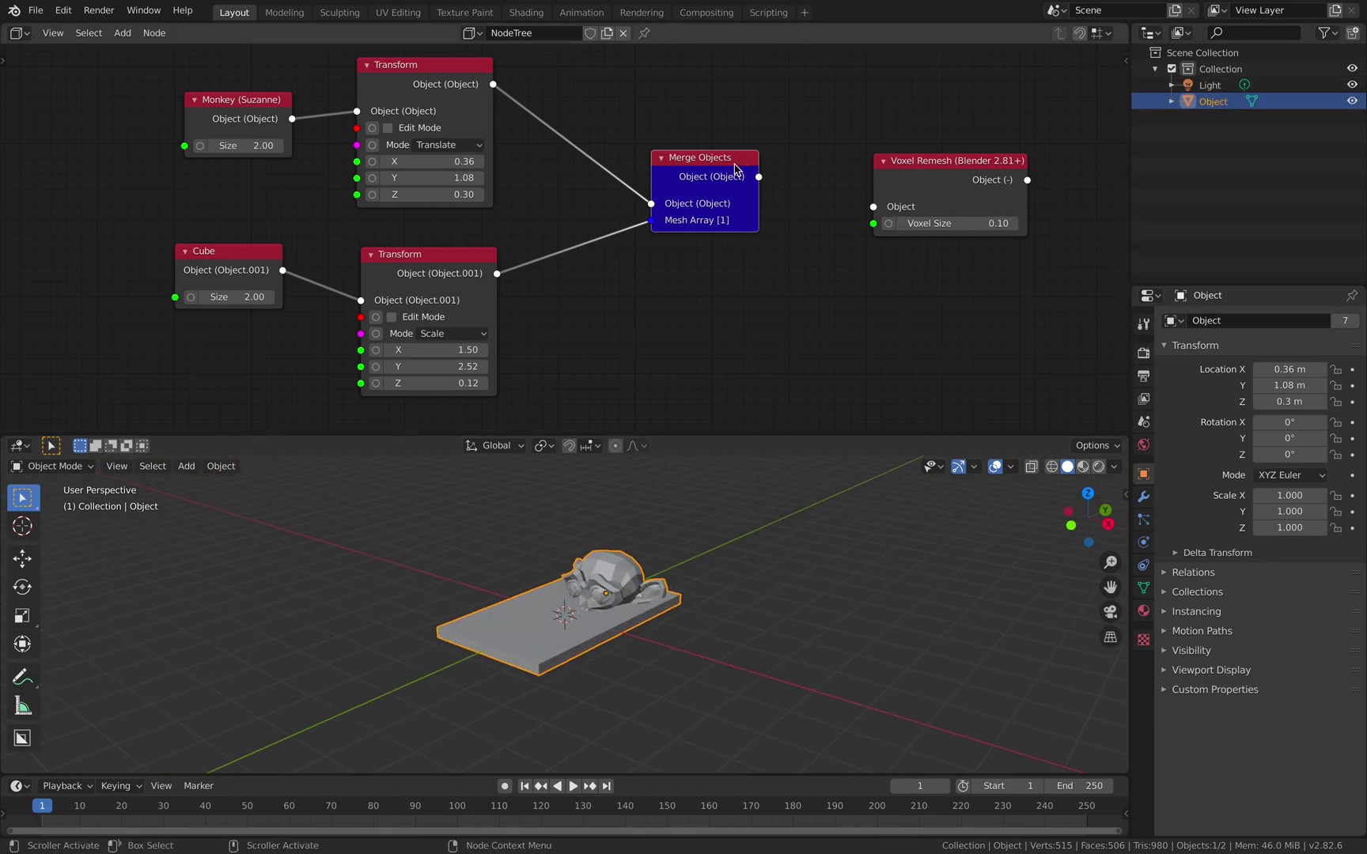
- Connect the Merge Objects output to the Voxel Remesh node's Object input, bring the nodes closer together, and preview the remesh
left_click_drag(734, 168, 874, 206)
left_click(36, 11)
left_click_drag(938, 173, 862, 178)
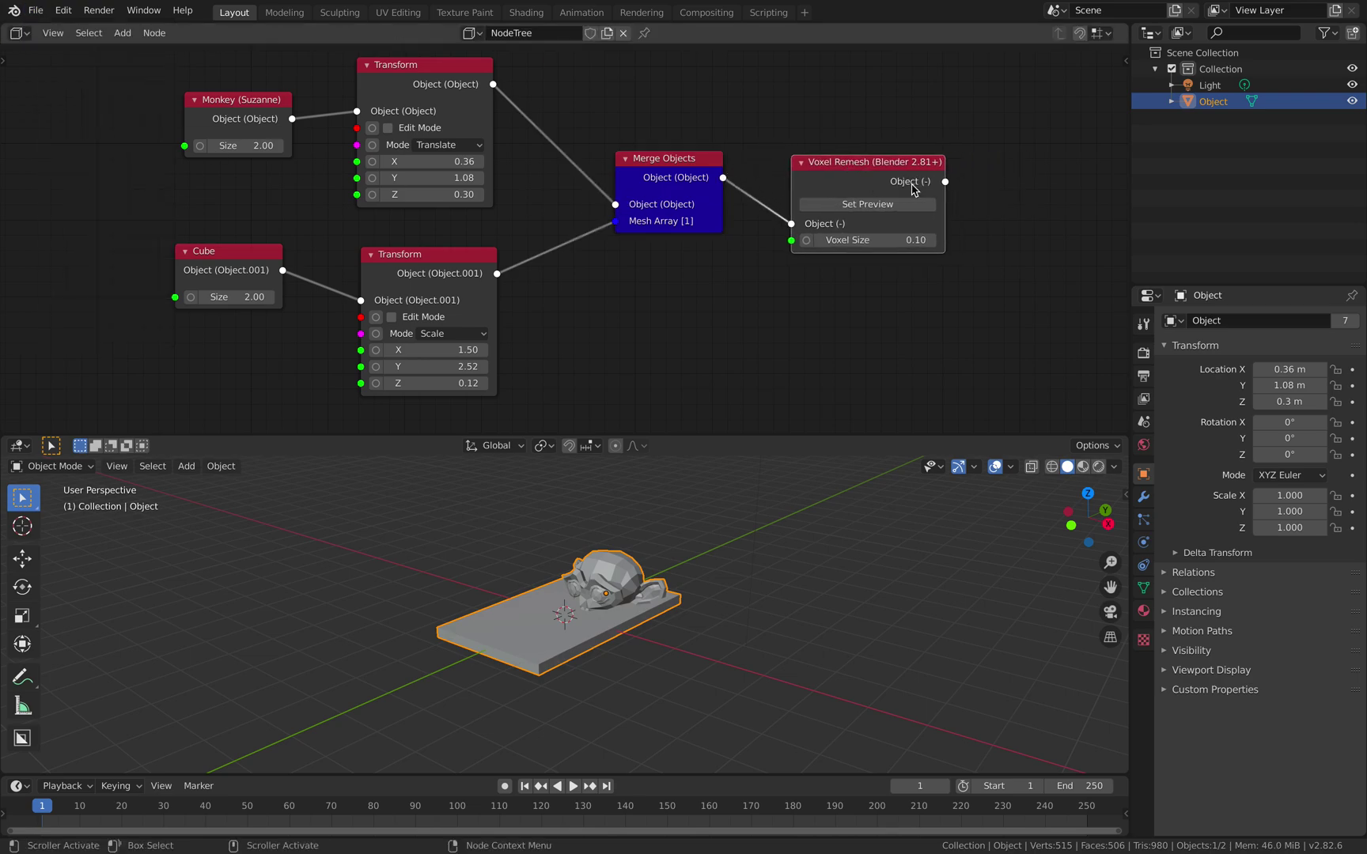
left_click(892, 205)
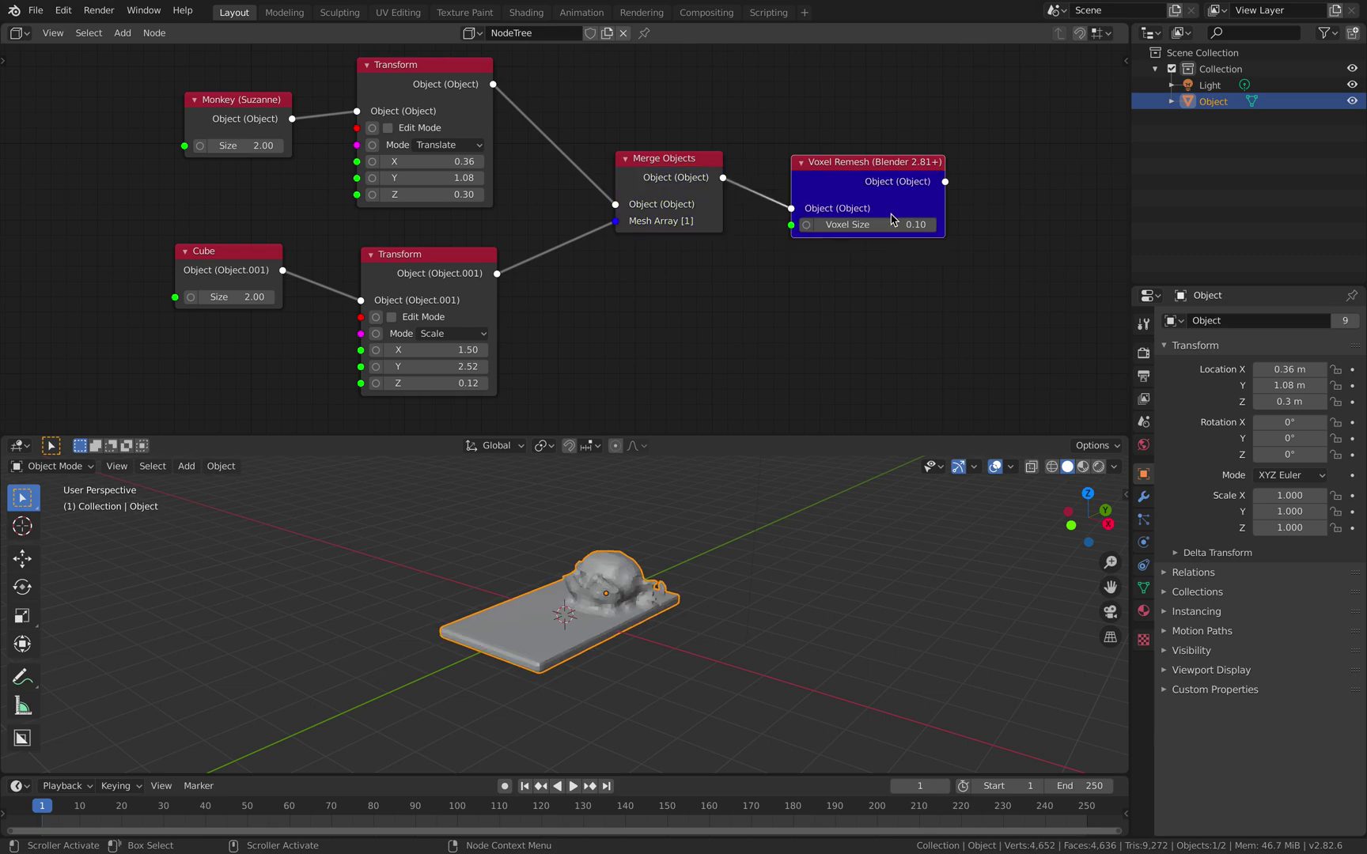
- Set the Voxel Remesh node's voxel size to 0.05 and nudge the node upwards
scroll(792, 533, "up", 3)
middle_click_drag(810, 539, 775, 529)
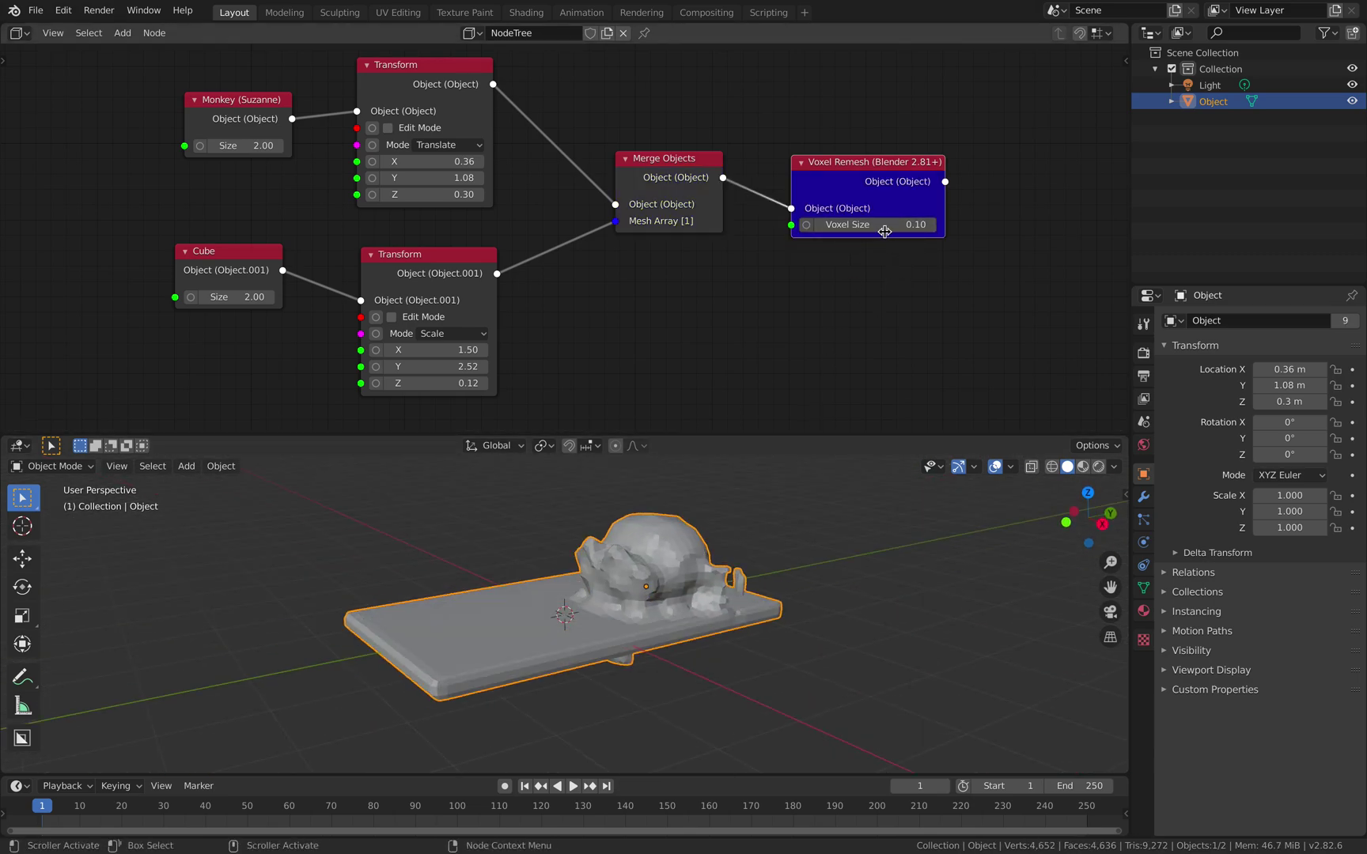
mouse_move(884, 231)
left_mouse_down()
mouse_move(897, 233)
mouse_move(881, 232)
left_mouse_up()
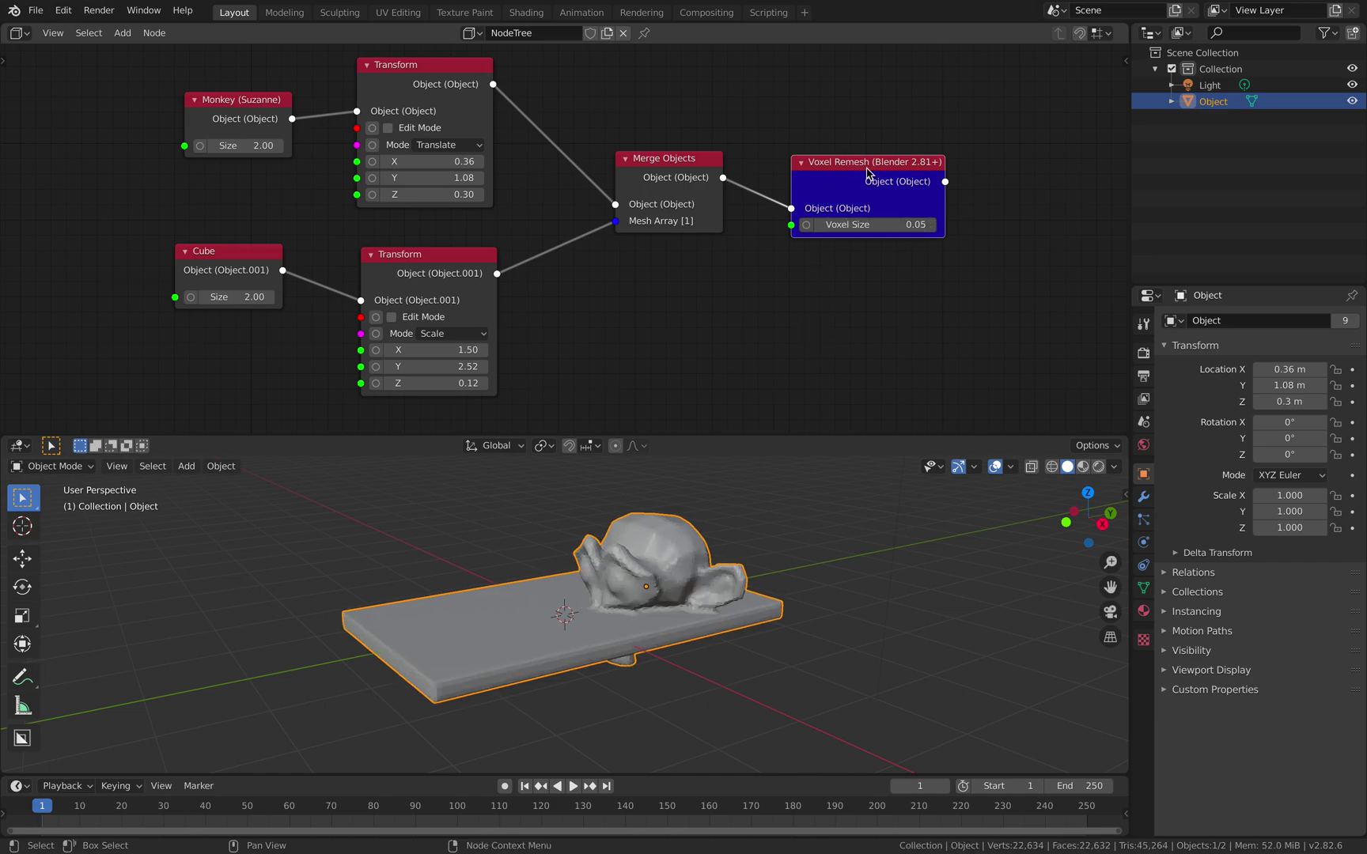
left_click_drag(867, 168, 865, 155)
- Enlarge the 3D viewport, add a torus beside the slab at about X 3.8, Y 5.0, Z 0.9 m, and tilt it upright
left_click_drag(827, 434, 827, 299)
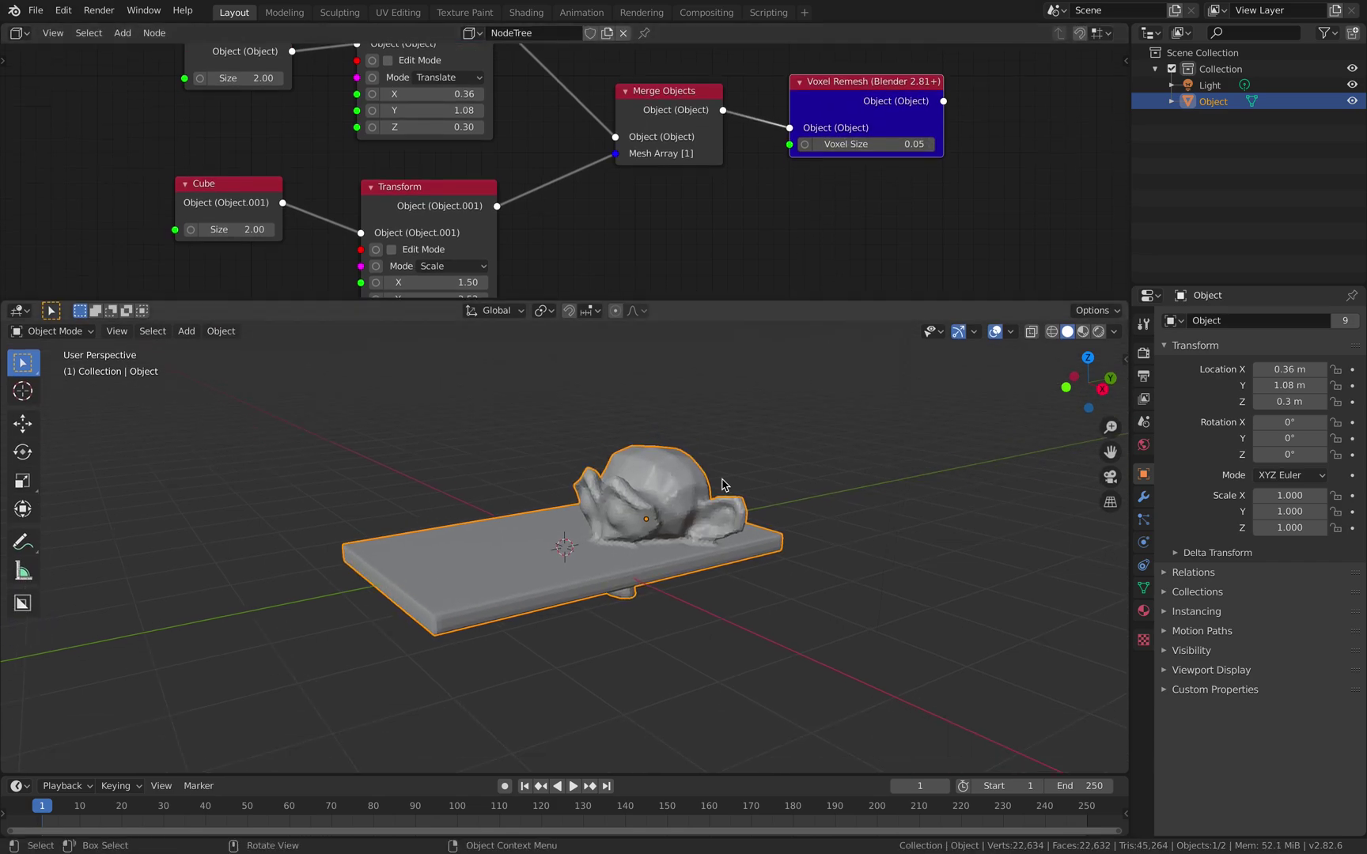
middle_click_drag(721, 484, 650, 488)
key("shift+a")
mouse_move(650, 488)
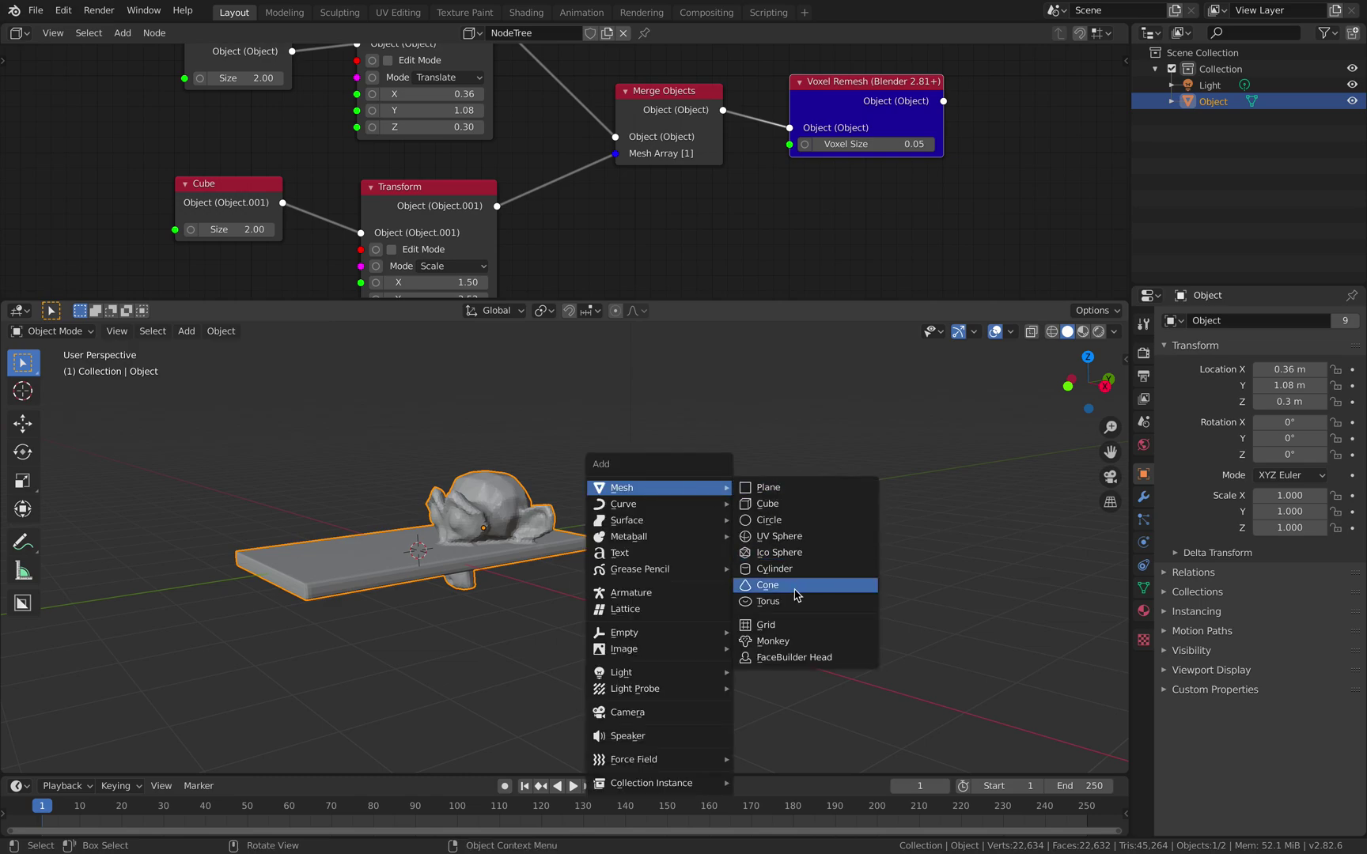
left_click(791, 601)
key("g")
left_click(897, 512)
key("r")
key("r")
left_click(803, 565)
key("g")
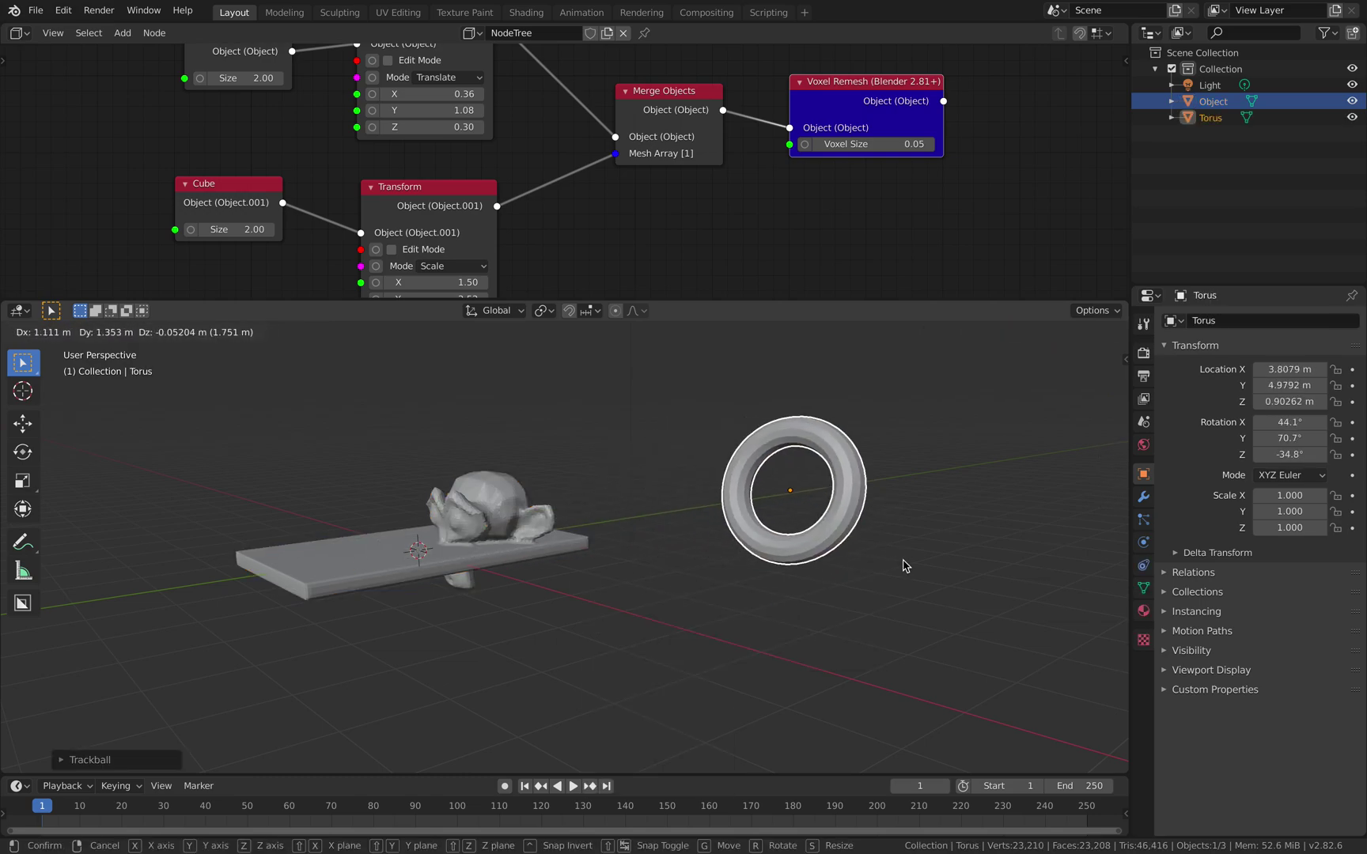
left_click(905, 566)
- Duplicate the torus, rotate the copy to about -16°, 4°, 15°, and place it so it intersects the first ring's upper part
key("shift+d")
left_click(986, 525)
key("r")
key("r")
left_click(1013, 473)
key("g")
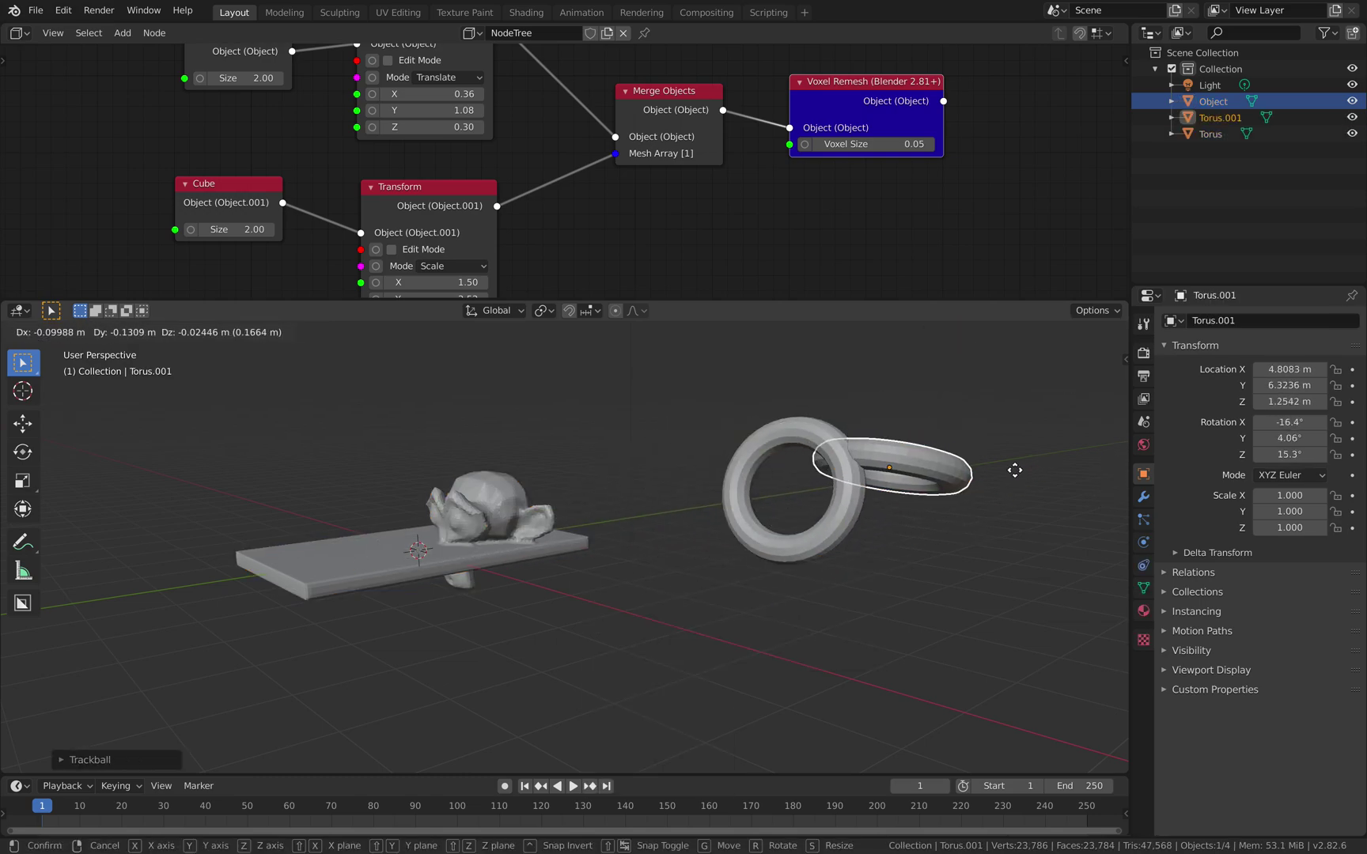
left_click(1003, 470)
middle_click_drag(1003, 469, 918, 509)
key("g")
left_click(897, 506)
- Duplicate the second torus, rotate the copy to about -52°, 20°, -8°, and place it through the first ring's lower part
key("shift+d")
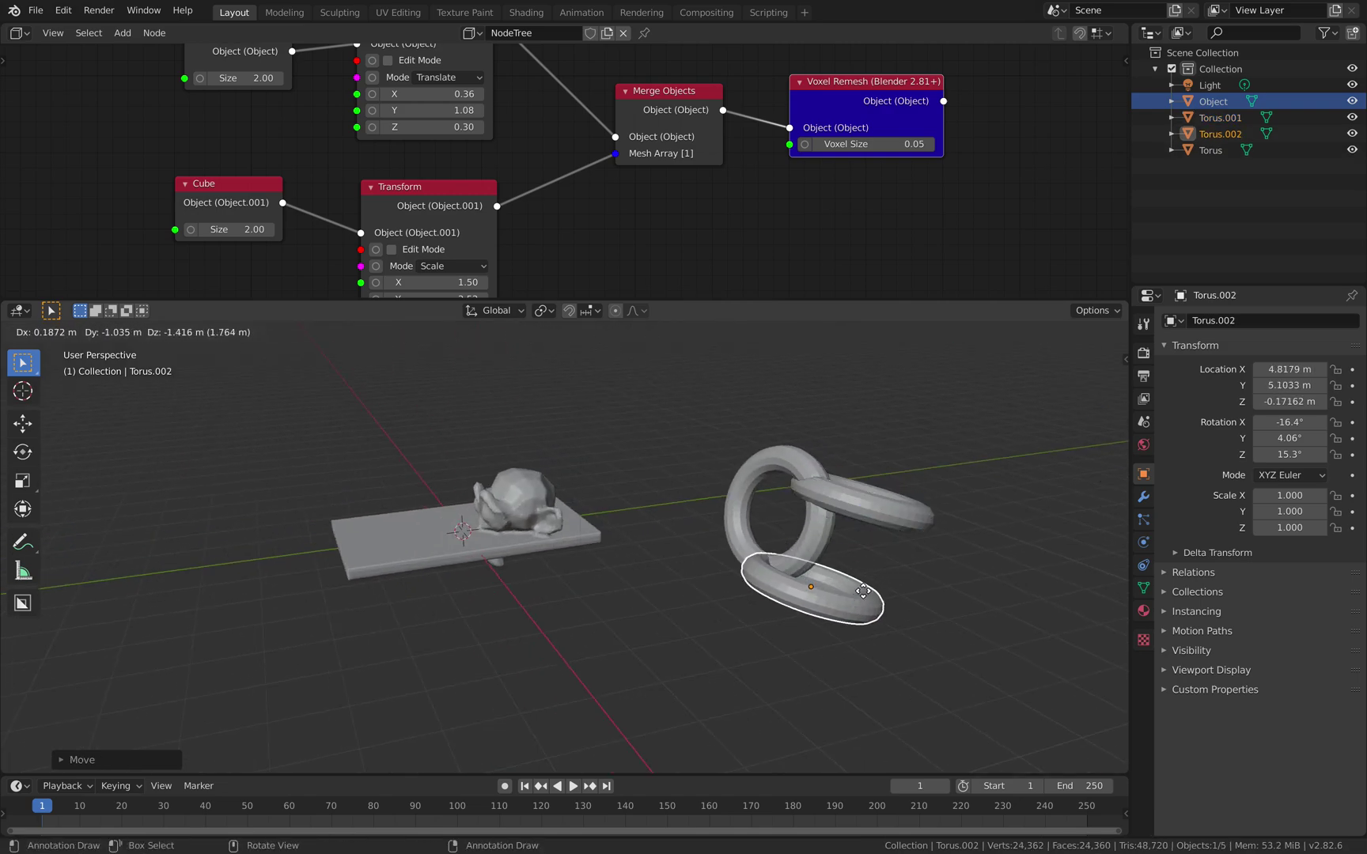
key("r")
key("r")
left_click(886, 577)
mouse_move(886, 577)
middle_mouse_down()
mouse_move(912, 558)
mouse_move(899, 584)
middle_mouse_up()
key("g")
left_click(940, 598)
- Select all three torus rings and join them into one object with the first torus as the active one
middle_click_drag(840, 498, 830, 538)
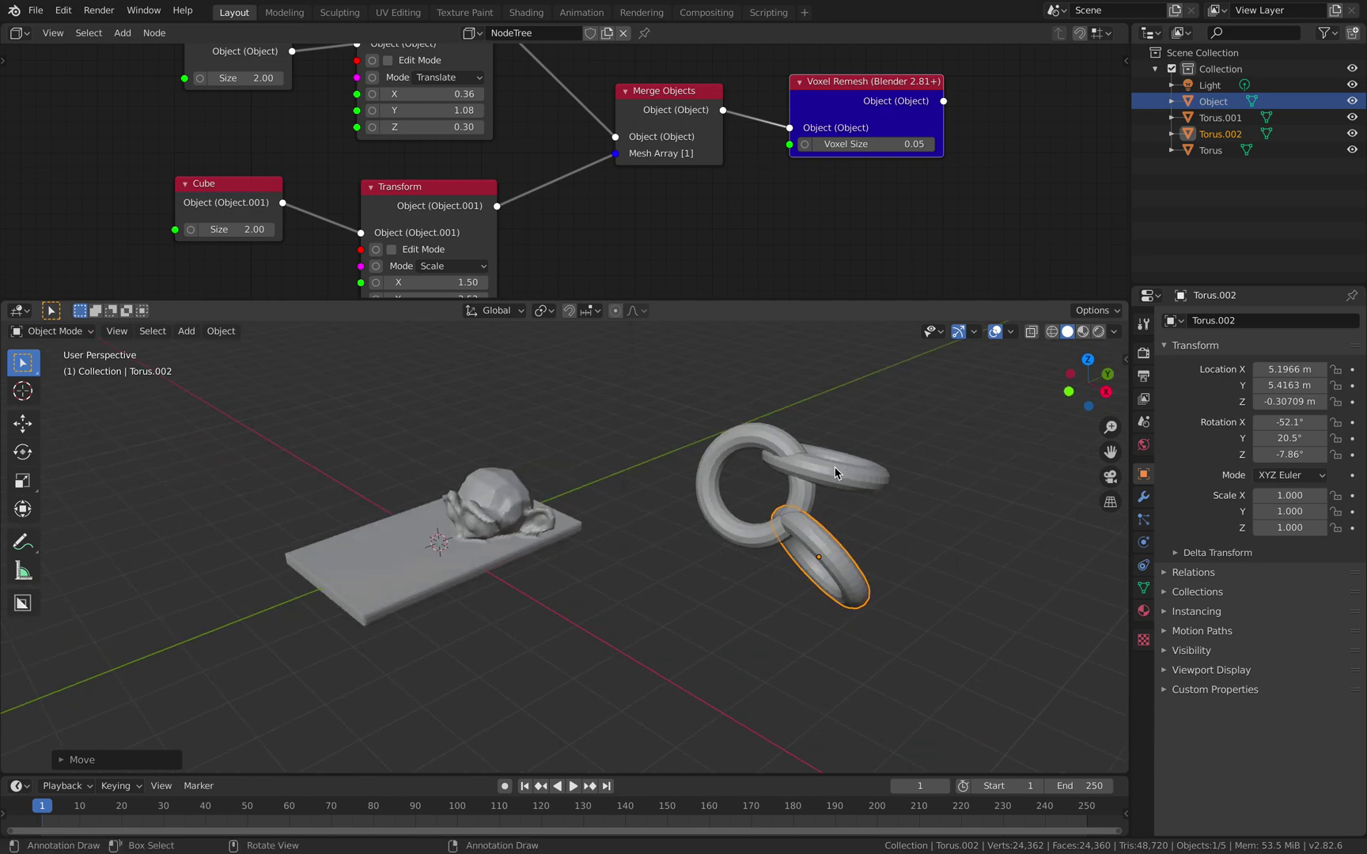
left_click(836, 473)
left_click(772, 456, "shift")
left_click(805, 490, "shift")
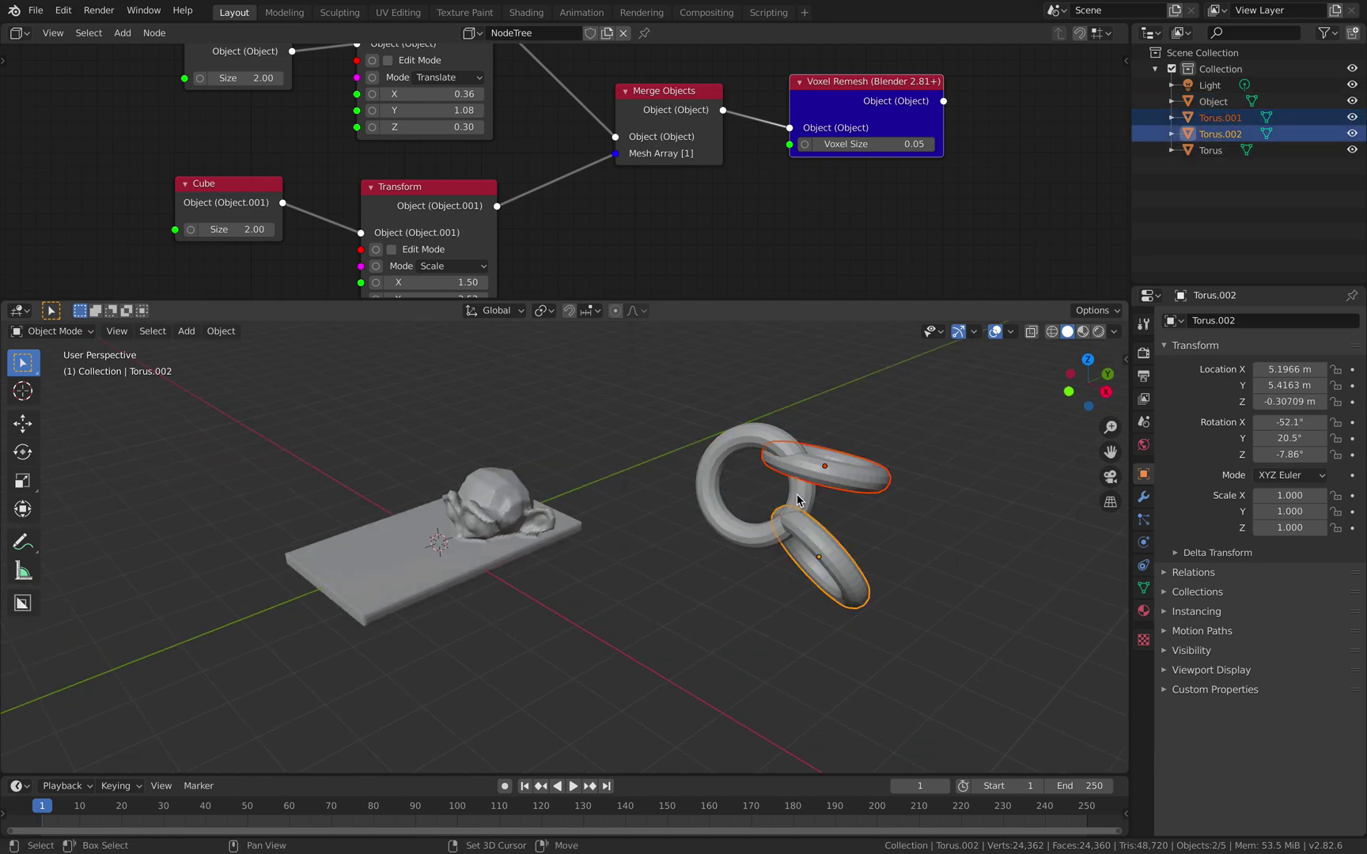
left_click(800, 498, "shift")
key("ctrl+j")
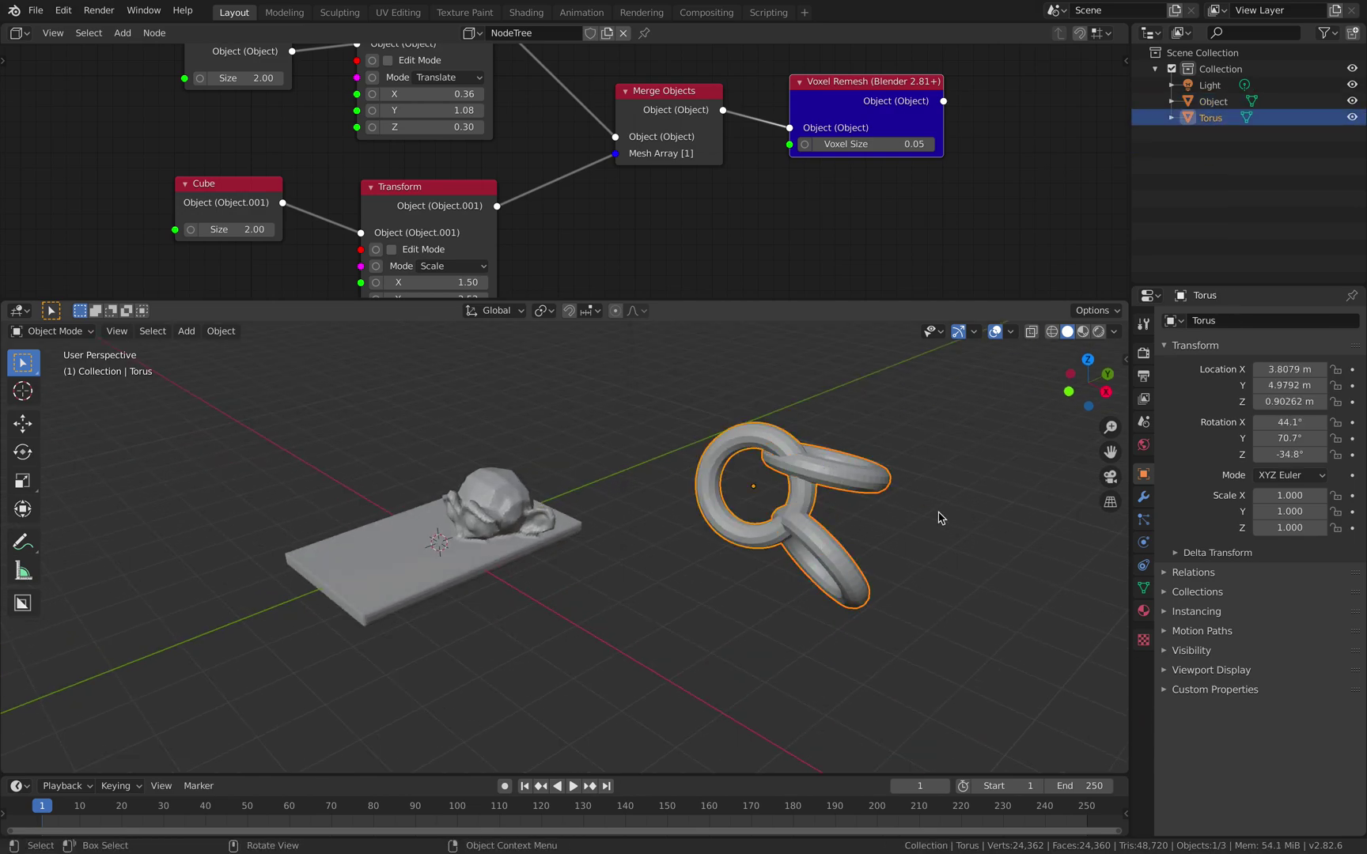
- Look through the modifiers available for the joined torus and open the Remesh settings of its mesh data
left_click(1143, 497)
left_click(1236, 321)
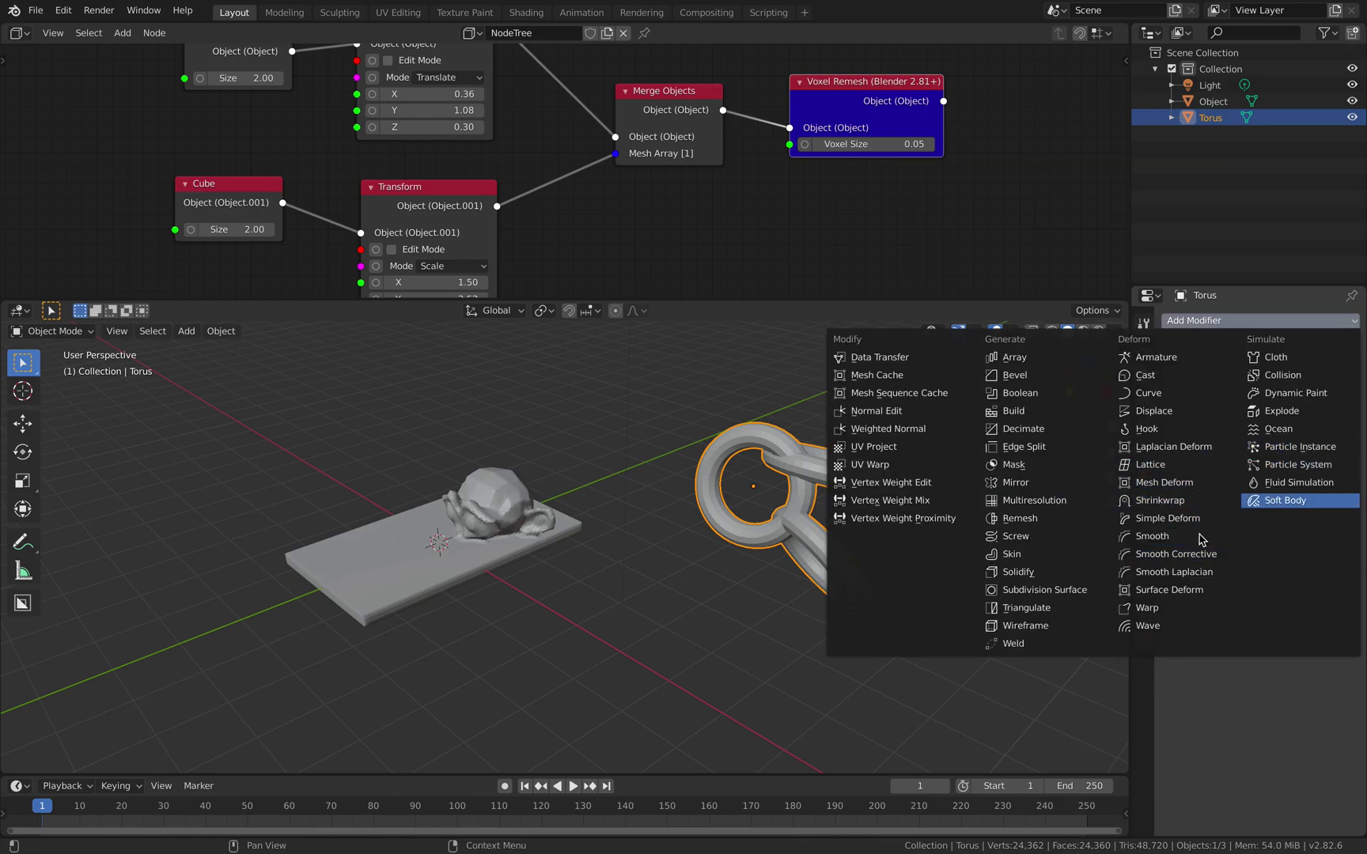
key("Escape")
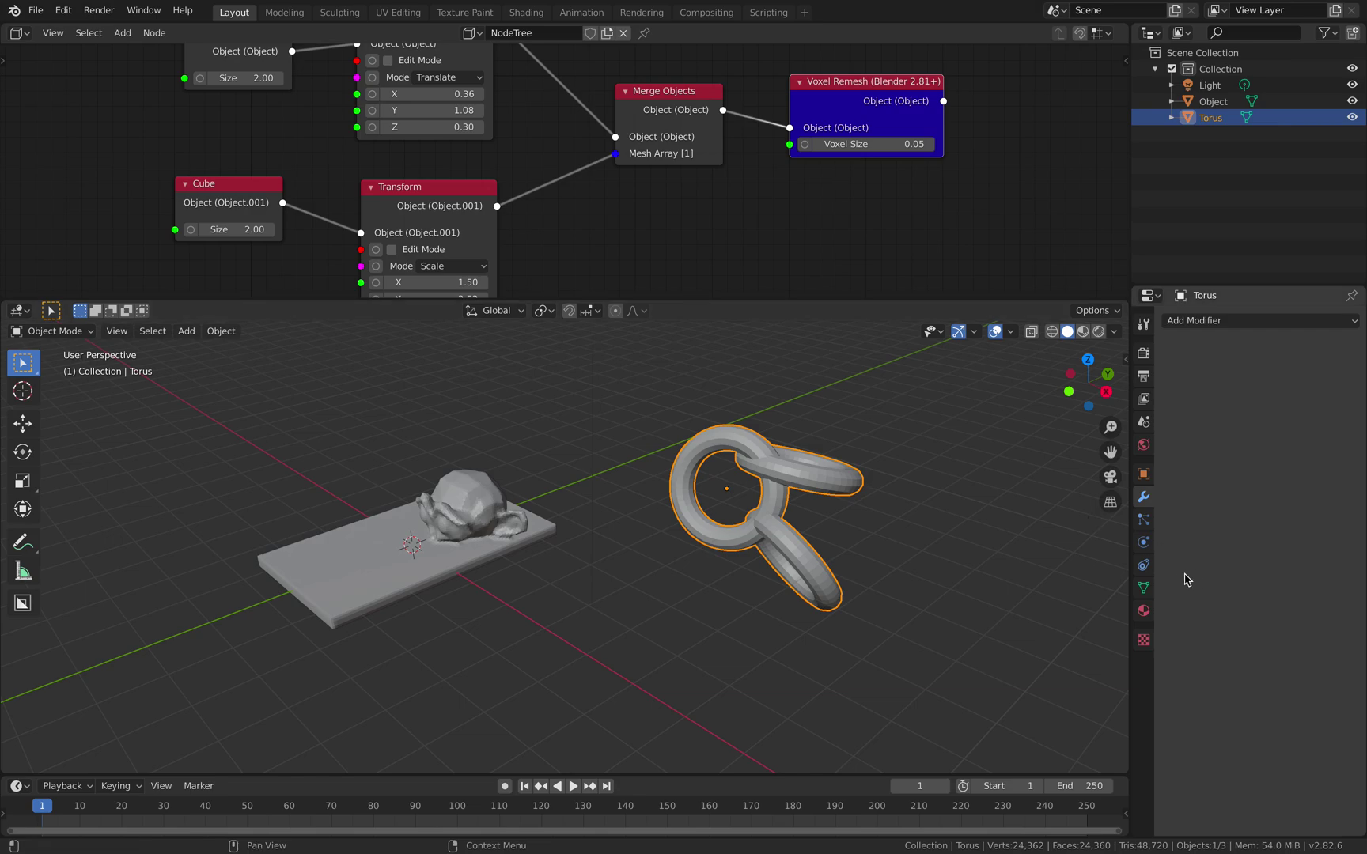
left_click(1143, 587)
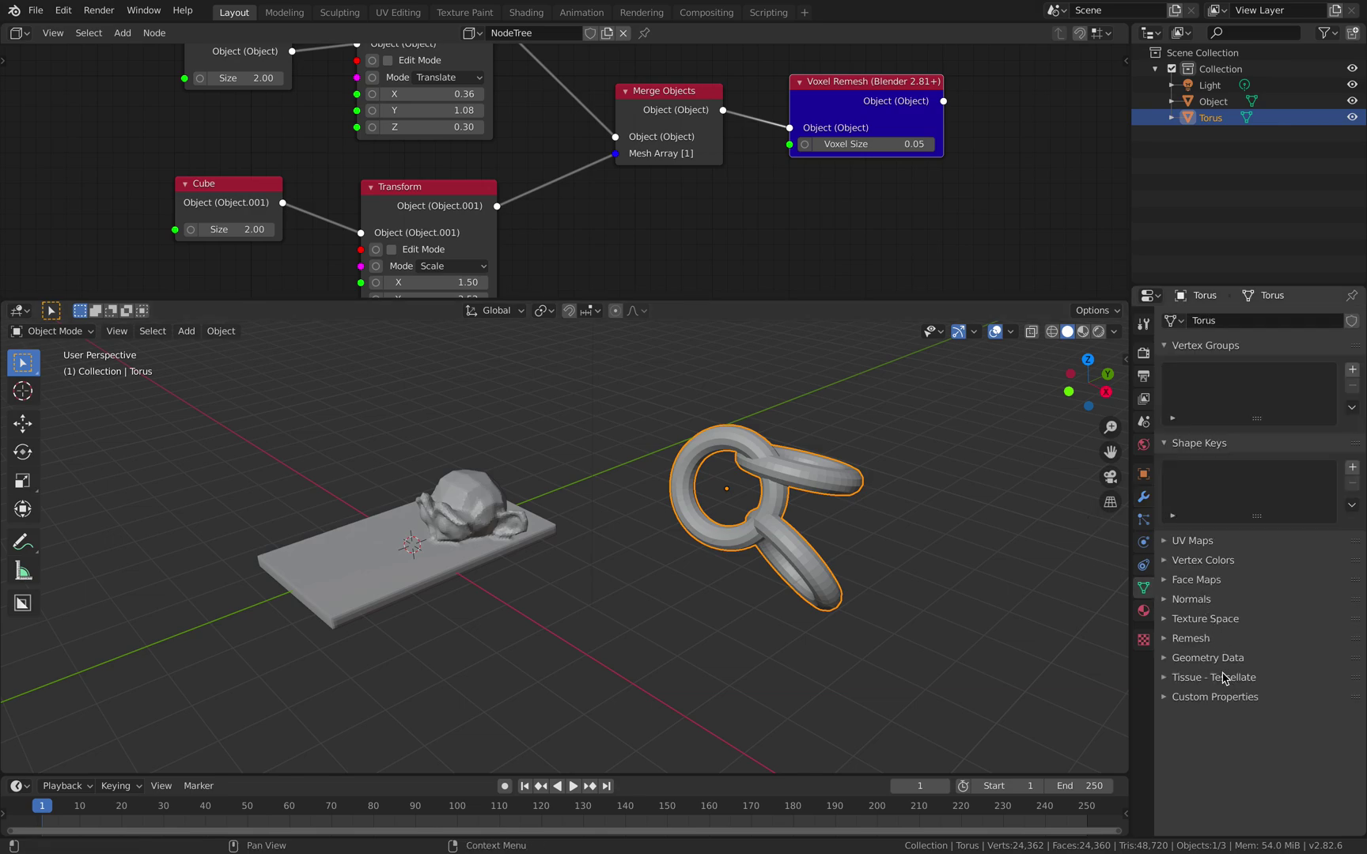
left_click(1191, 639)
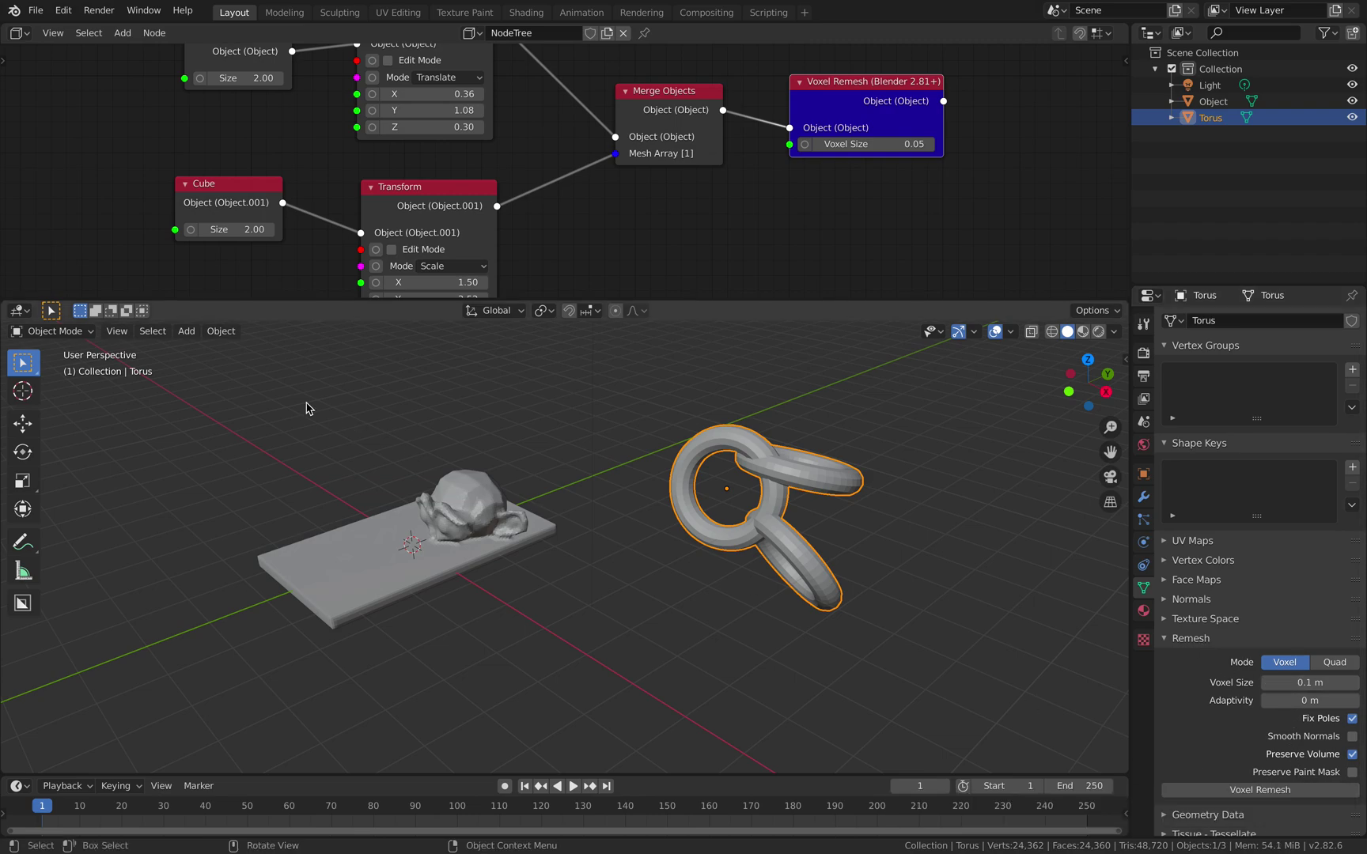
- Switch the joined torus object to Sculpt Mode and voxel-remesh it with the existing settings
left_click(57, 331)
left_click(59, 383)
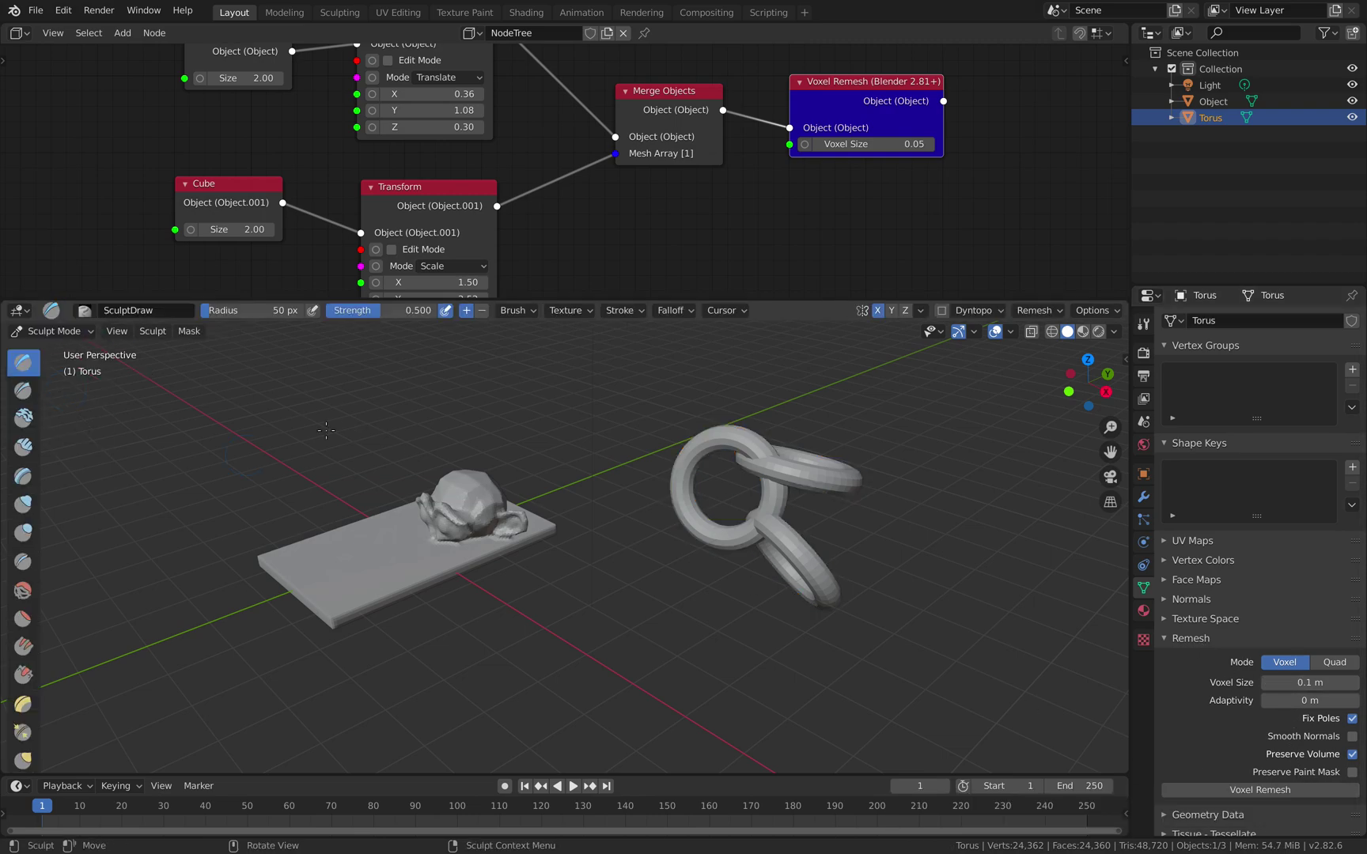
left_click(1034, 311)
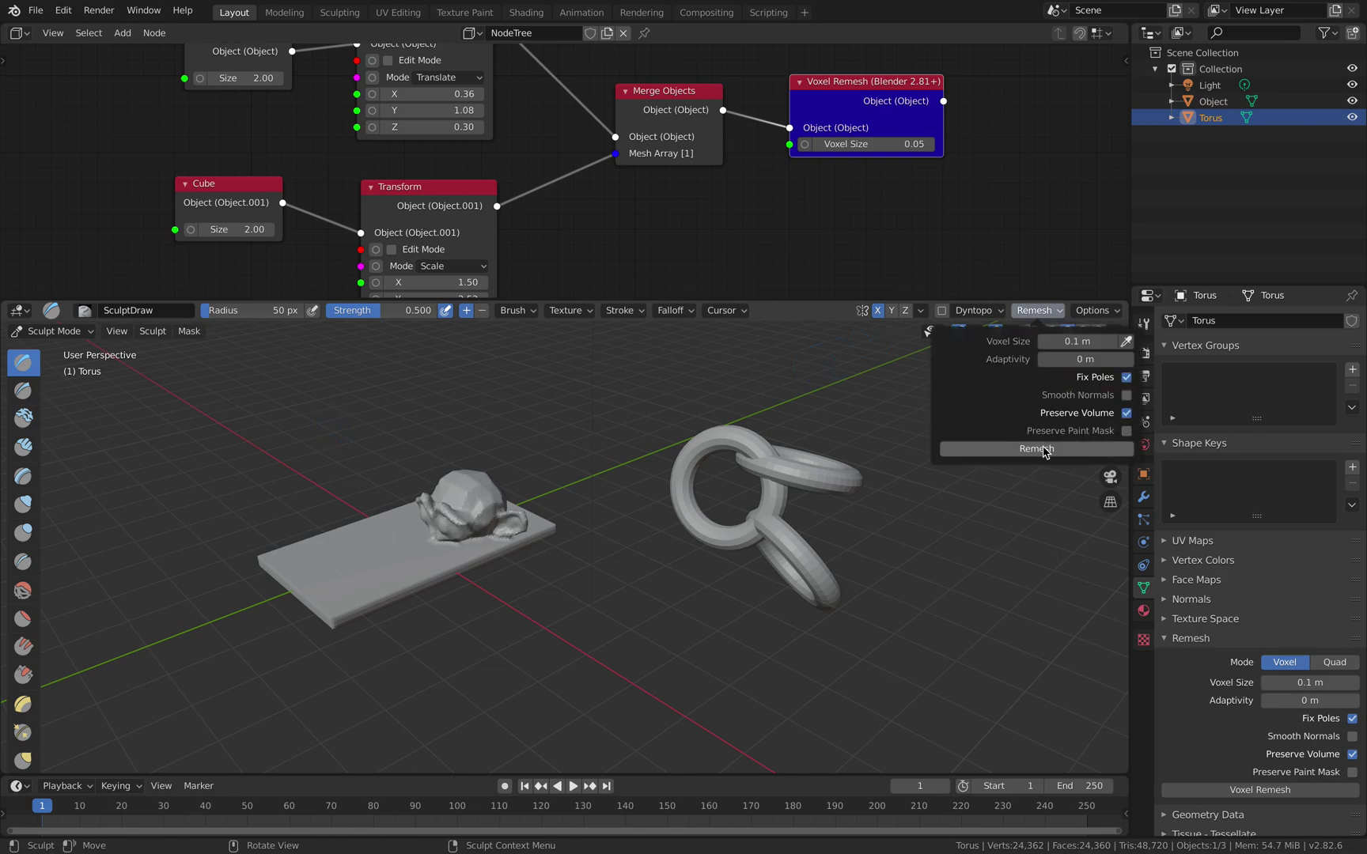
left_click(1044, 449)
mouse_move(750, 452)
middle_mouse_down()
mouse_move(698, 468)
mouse_move(800, 494)
middle_mouse_up()
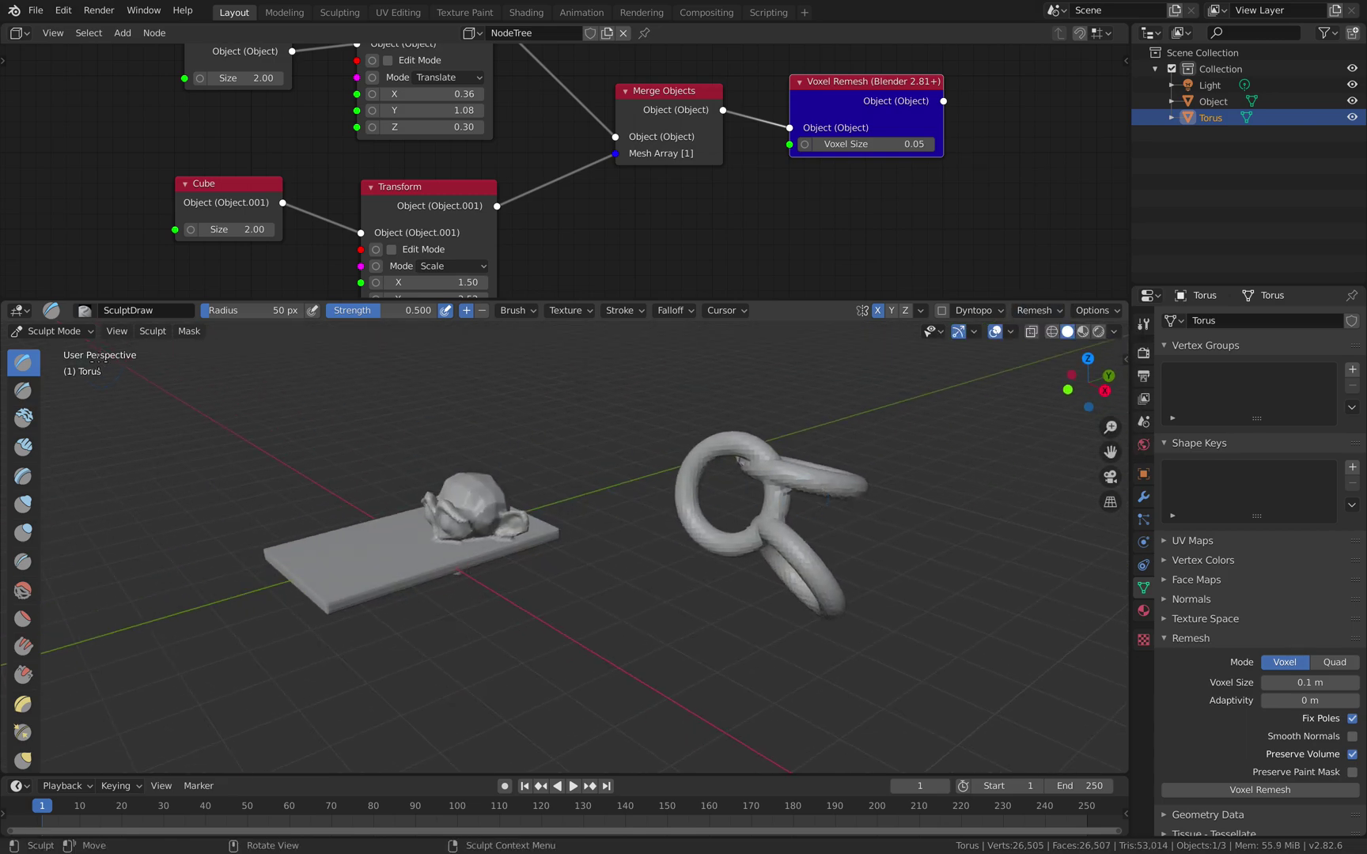
- Return to Object Mode, delete the joined torus object, and enlarge the node editor area
left_click(59, 331)
left_click(79, 350)
key("Delete")
middle_click_drag(634, 477, 679, 385)
left_click_drag(691, 310, 680, 424)
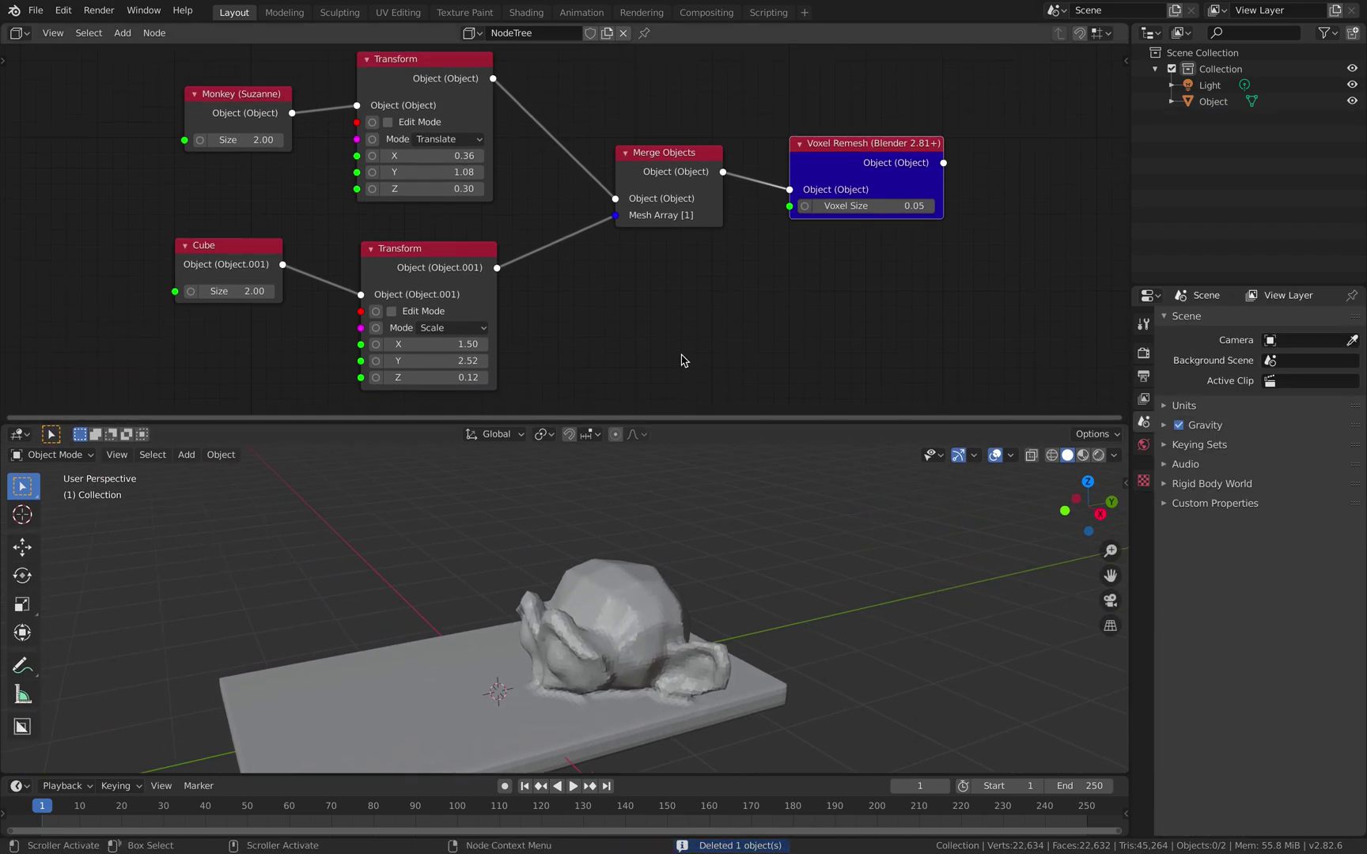
- Move the Merge Objects and Voxel Remesh nodes closer to the two Transform nodes
key("Home")
left_click_drag(755, 168, 762, 176)
left_click_drag(637, 172, 598, 168)
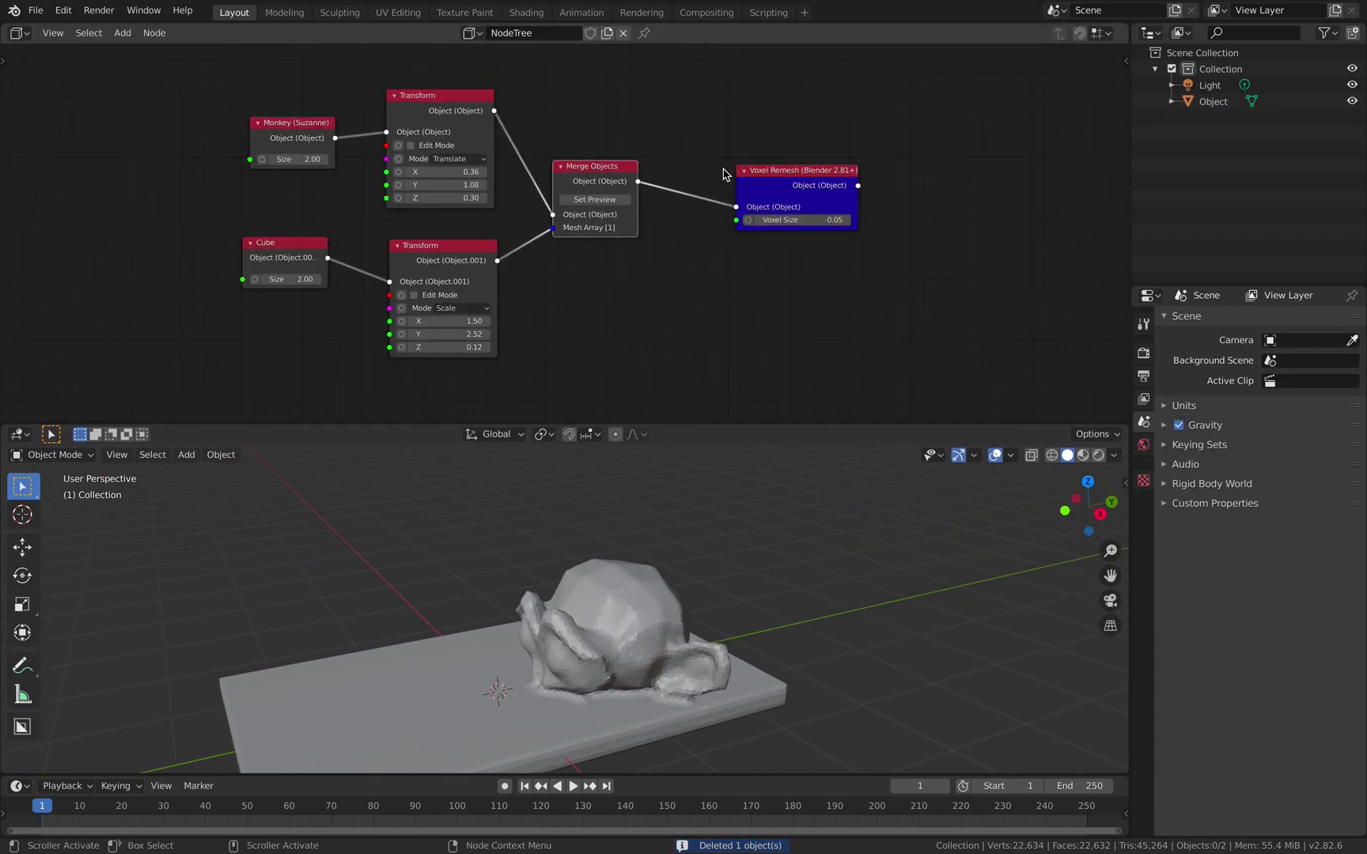
left_click_drag(772, 170, 735, 178)
scroll(650, 164, "up", 1)
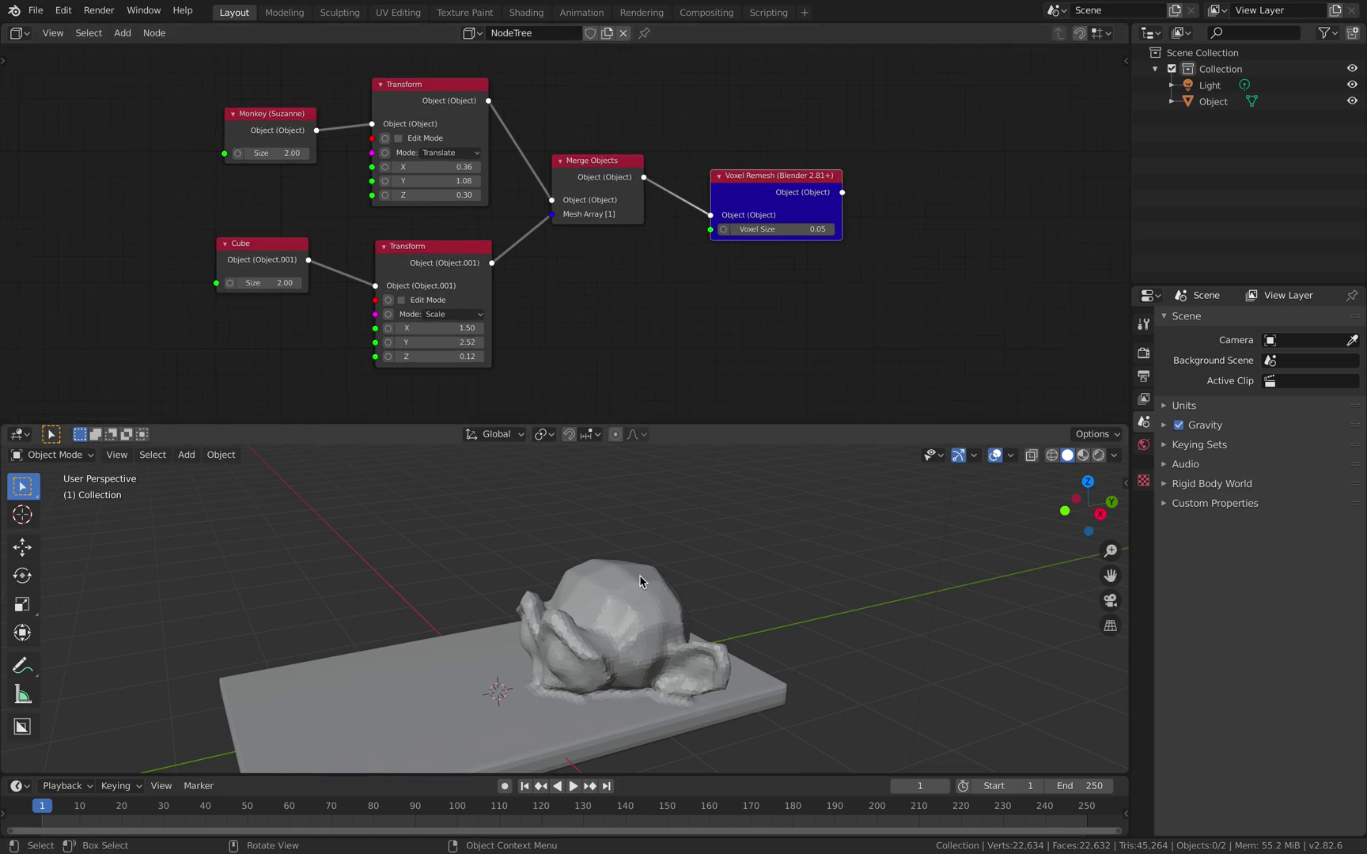
- Set the X translation in the monkey's Transform node to 0.78
mouse_move(634, 573)
middle_mouse_down()
mouse_move(641, 552)
mouse_move(622, 558)
middle_mouse_up()
middle_click_drag(604, 363, 608, 332)
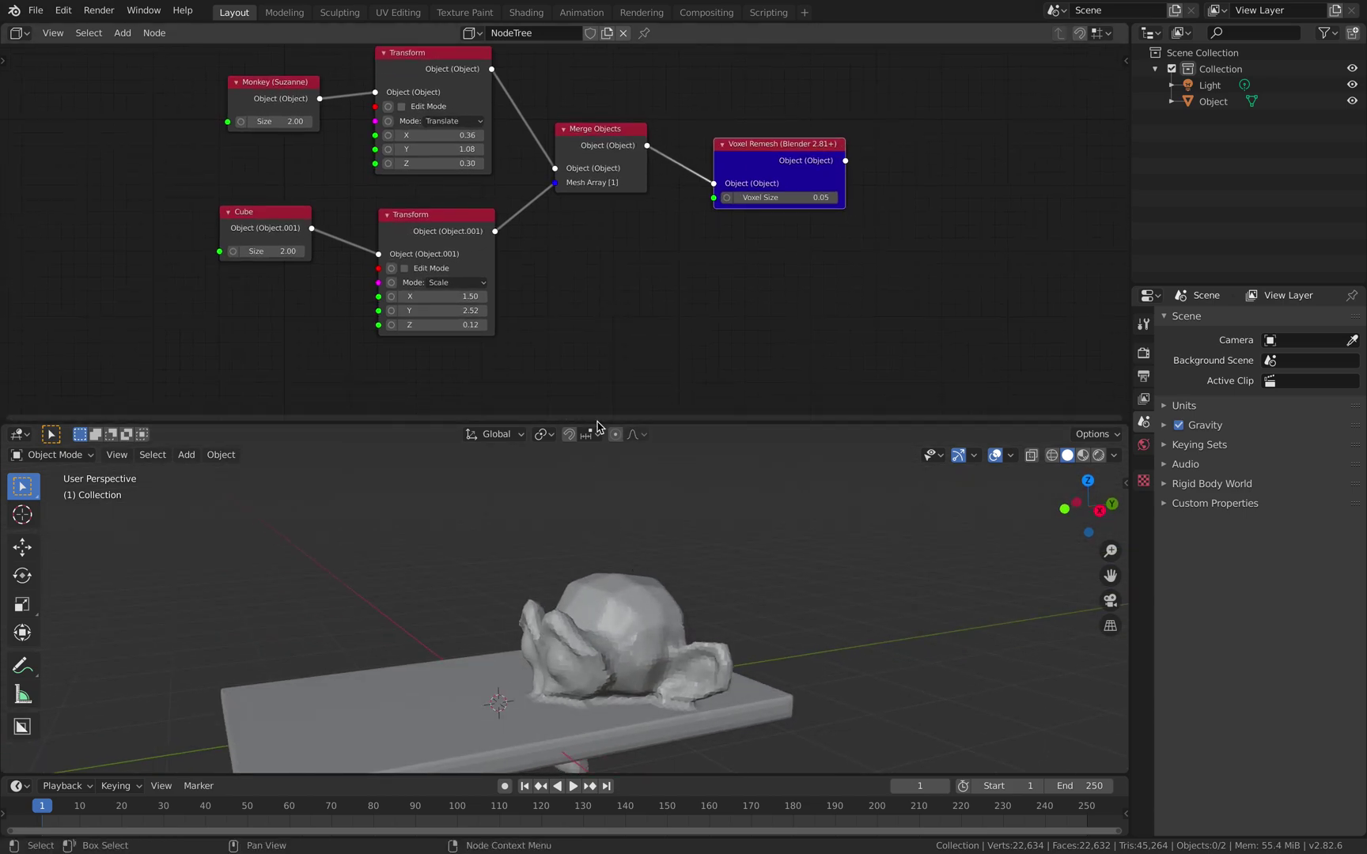
middle_click_drag(600, 538, 662, 470, "shift")
mouse_move(463, 136)
left_mouse_down()
mouse_move(488, 144)
mouse_move(462, 138)
left_mouse_up()
middle_click_drag(716, 474, 668, 552)
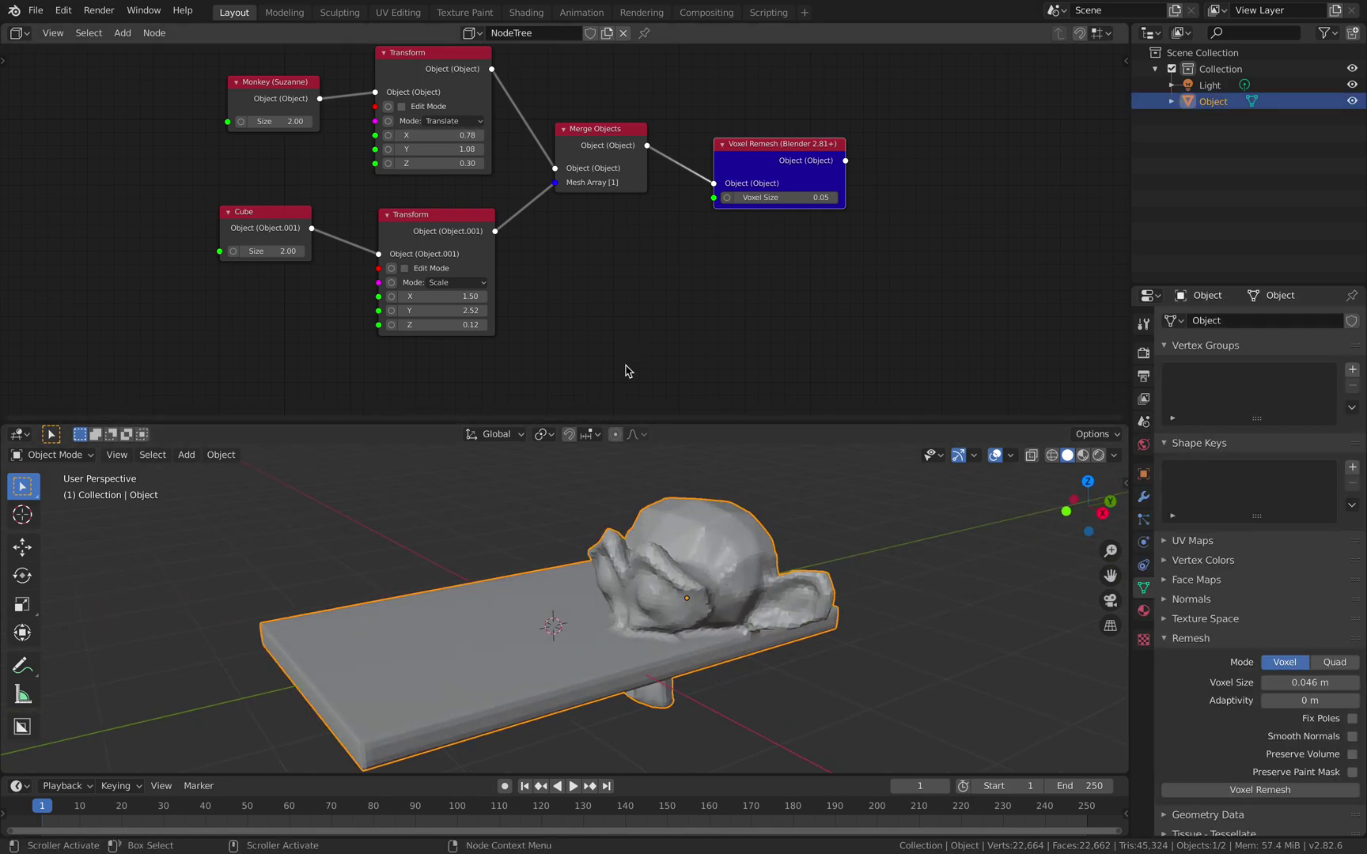
- Save the file and slightly reposition the Merge Objects and Voxel Remesh nodes
key("ctrl+s")
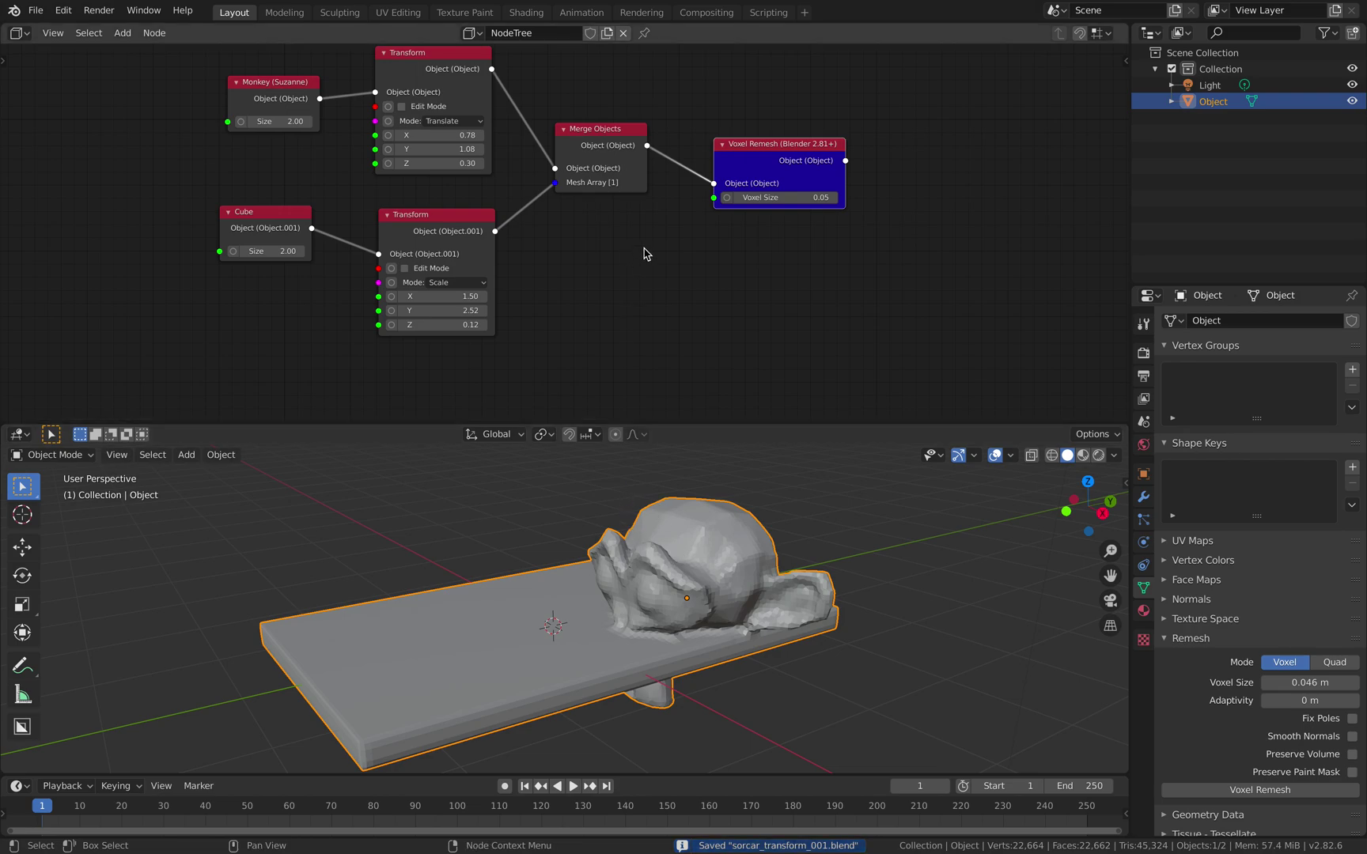
middle_click_drag(643, 246, 684, 251)
left_click_drag(647, 145, 642, 138)
left_click_drag(778, 157, 792, 145)
middle_click_drag(791, 145, 823, 185)
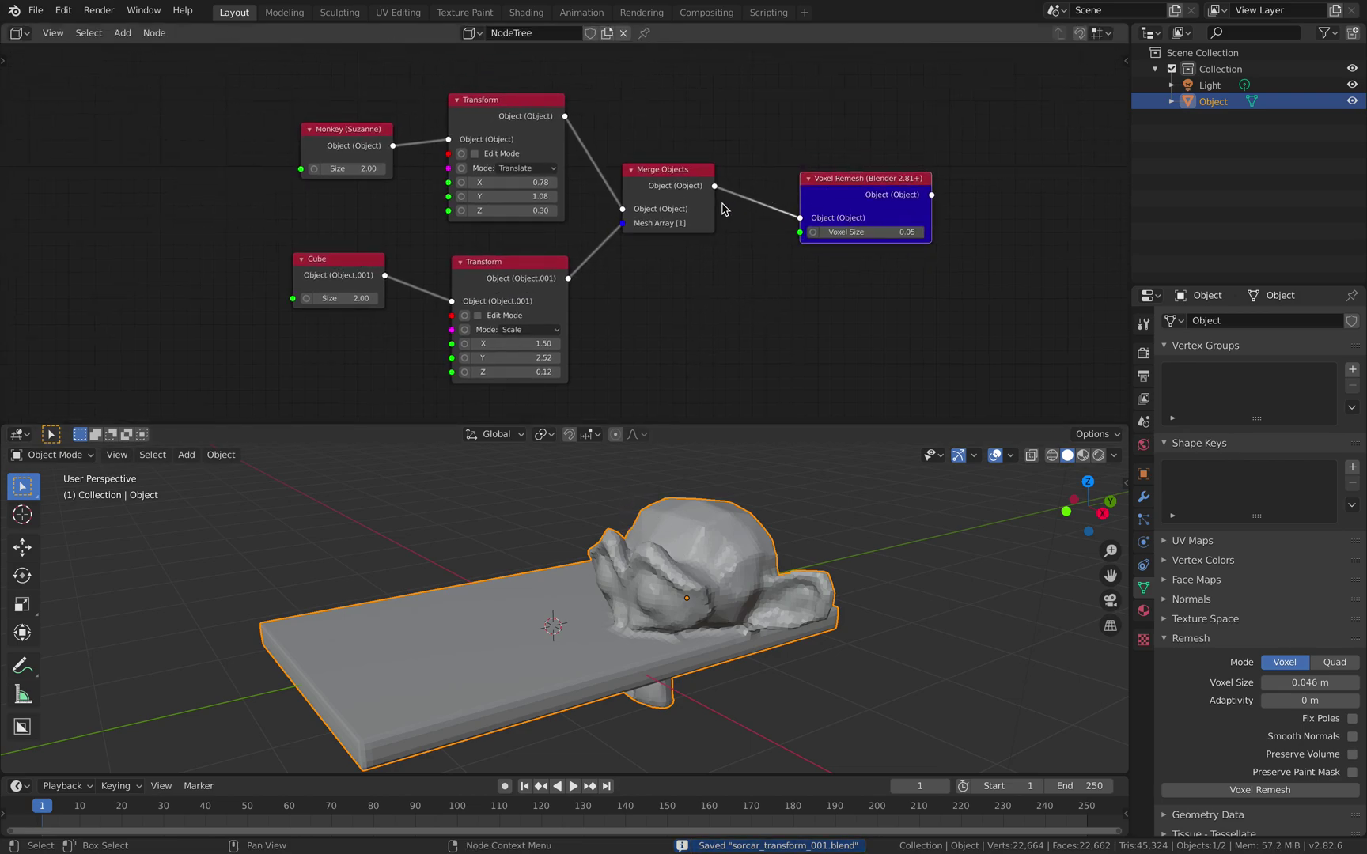
left_click_drag(664, 188, 662, 181)
middle_click_drag(662, 181, 711, 148)
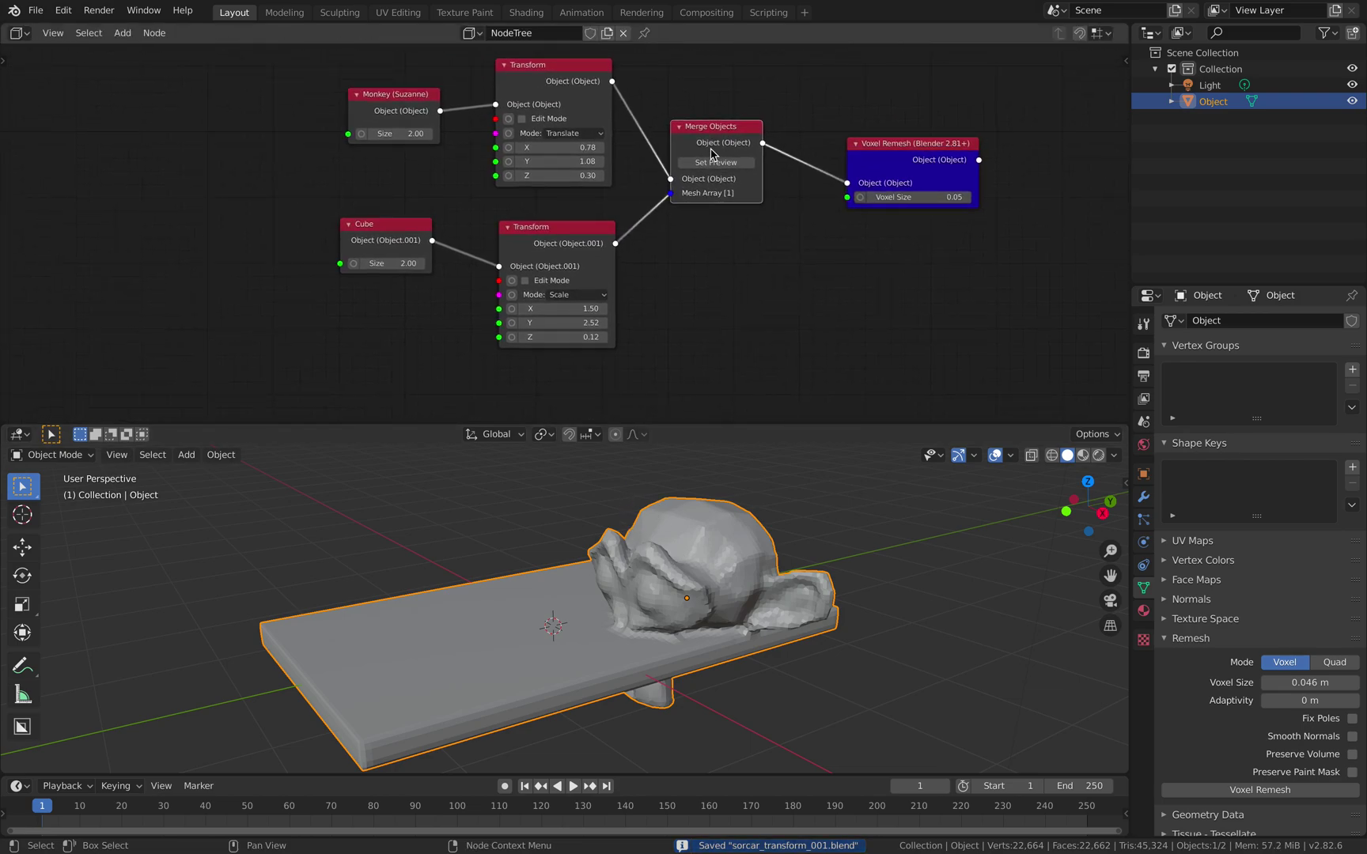
- Duplicate the monkey's Transform node, insert the copy before Merge Objects, and set the copy's mode to Rotate
left_click(590, 133)
left_click_drag(401, 101, 263, 106)
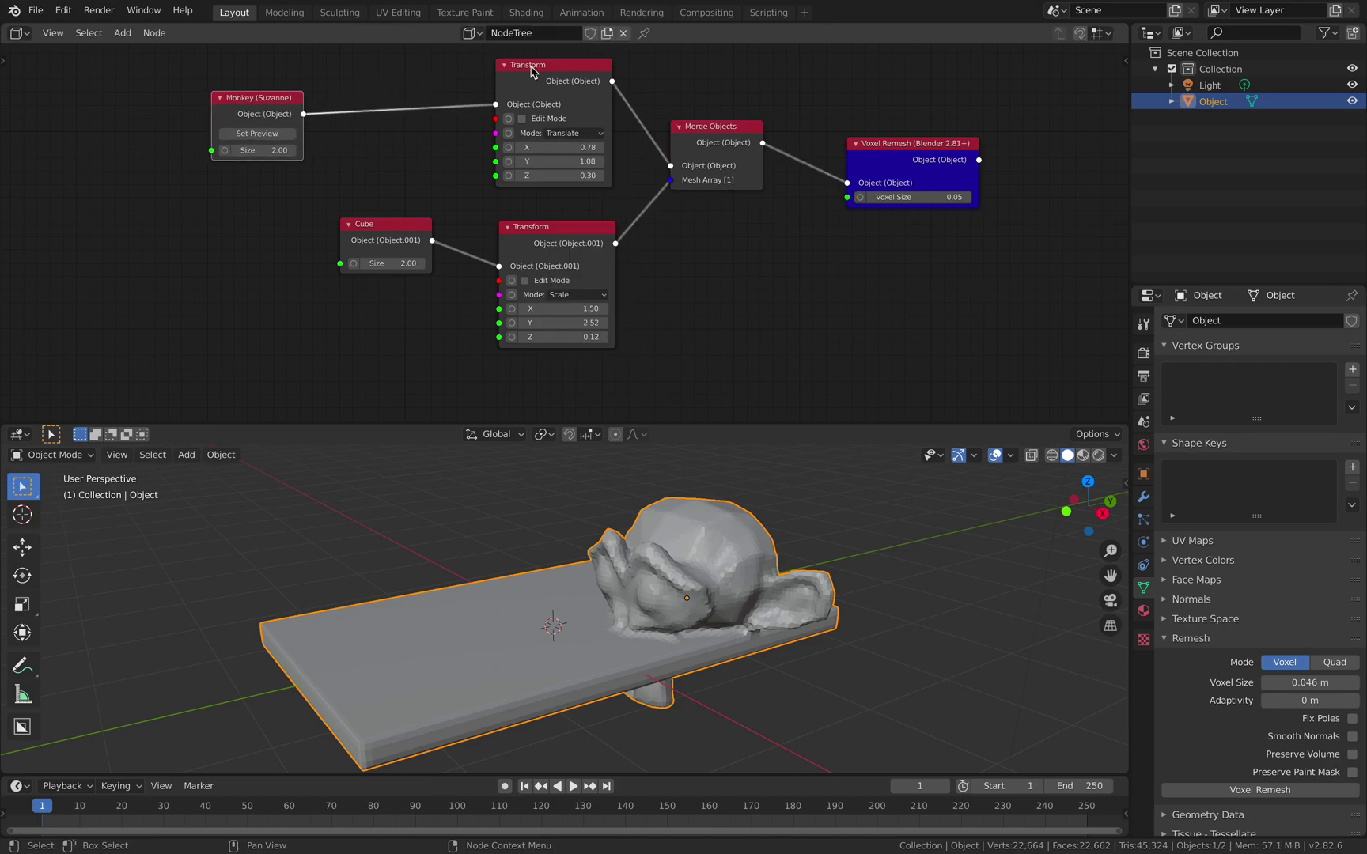
left_click_drag(538, 73, 418, 69)
key("shift+d")
left_click(567, 76)
left_click(628, 151)
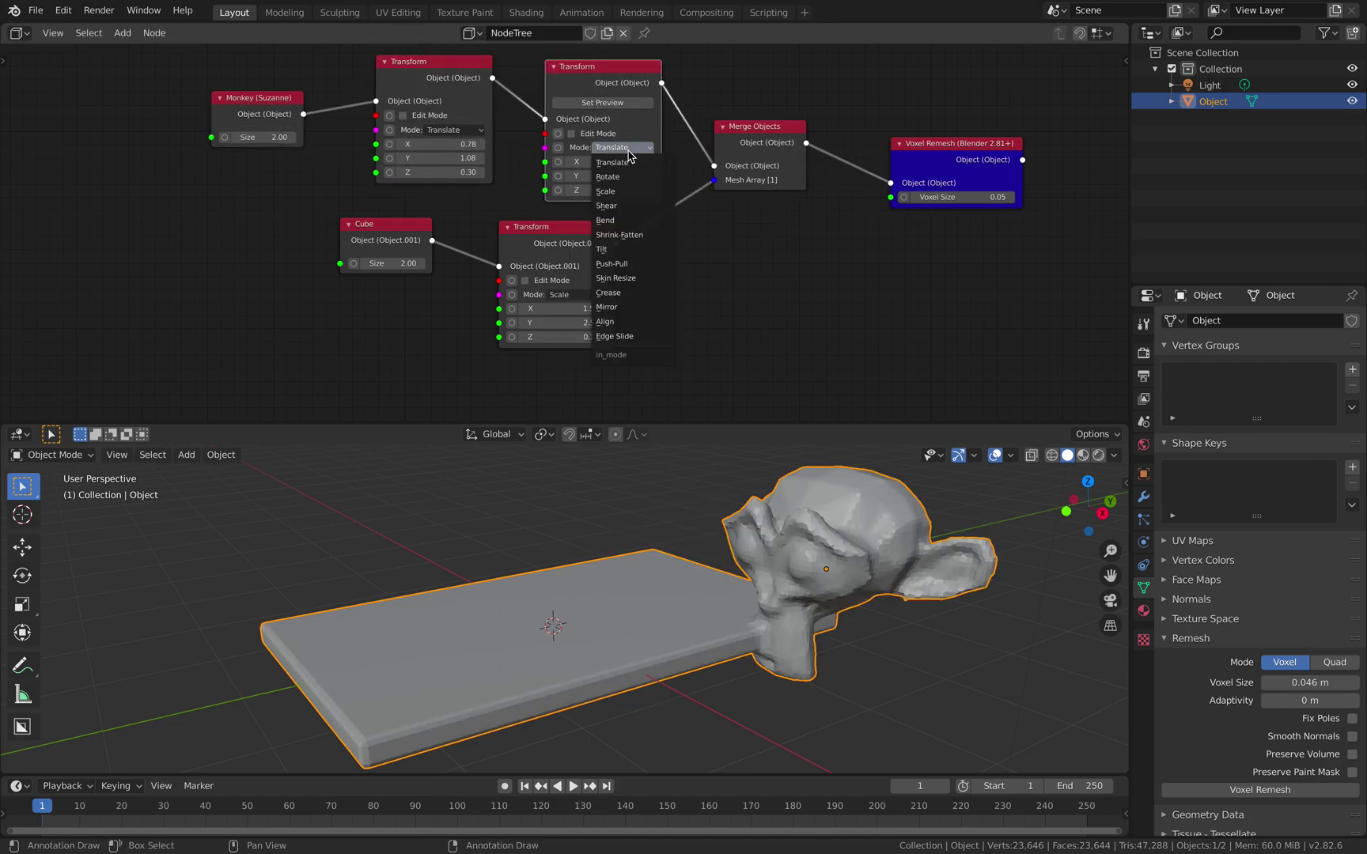
left_click(629, 177)
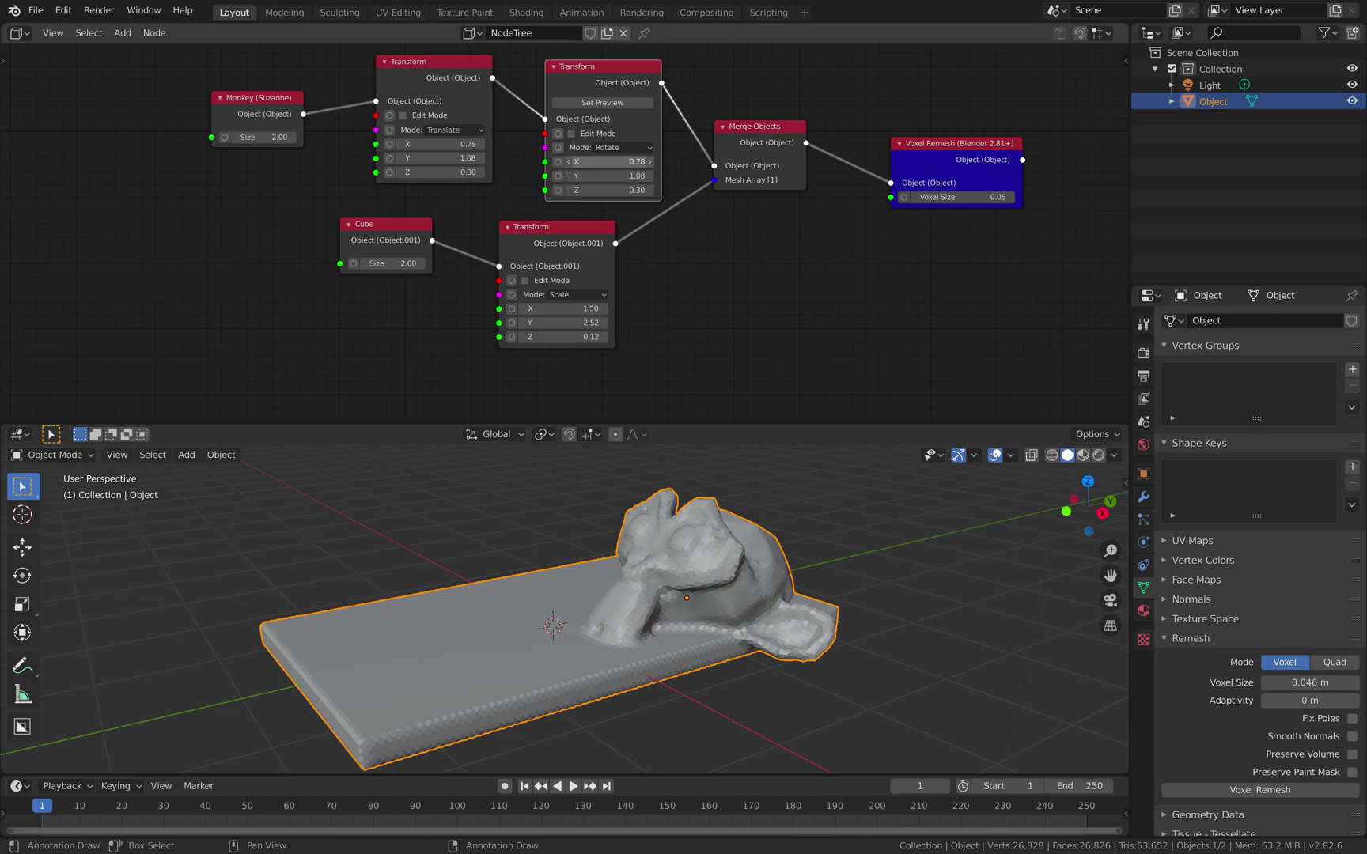
- Set the rotating Transform node's values to X 0.48, Y 1.14 and Z 0.84
mouse_move(642, 161)
left_mouse_down()
mouse_move(723, 161)
mouse_move(642, 172)
mouse_move(627, 160)
left_mouse_up()
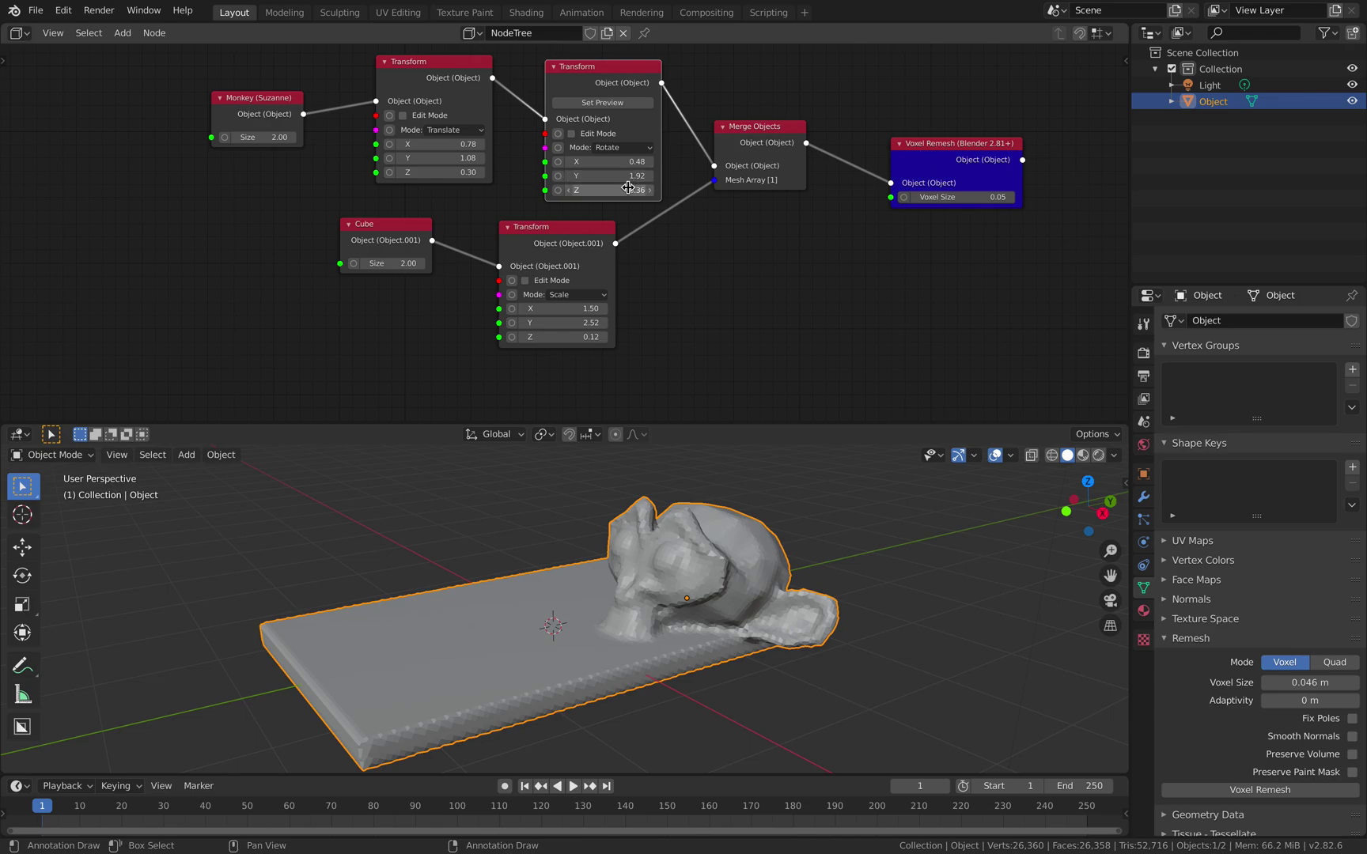
scroll(700, 197, "up", 2)
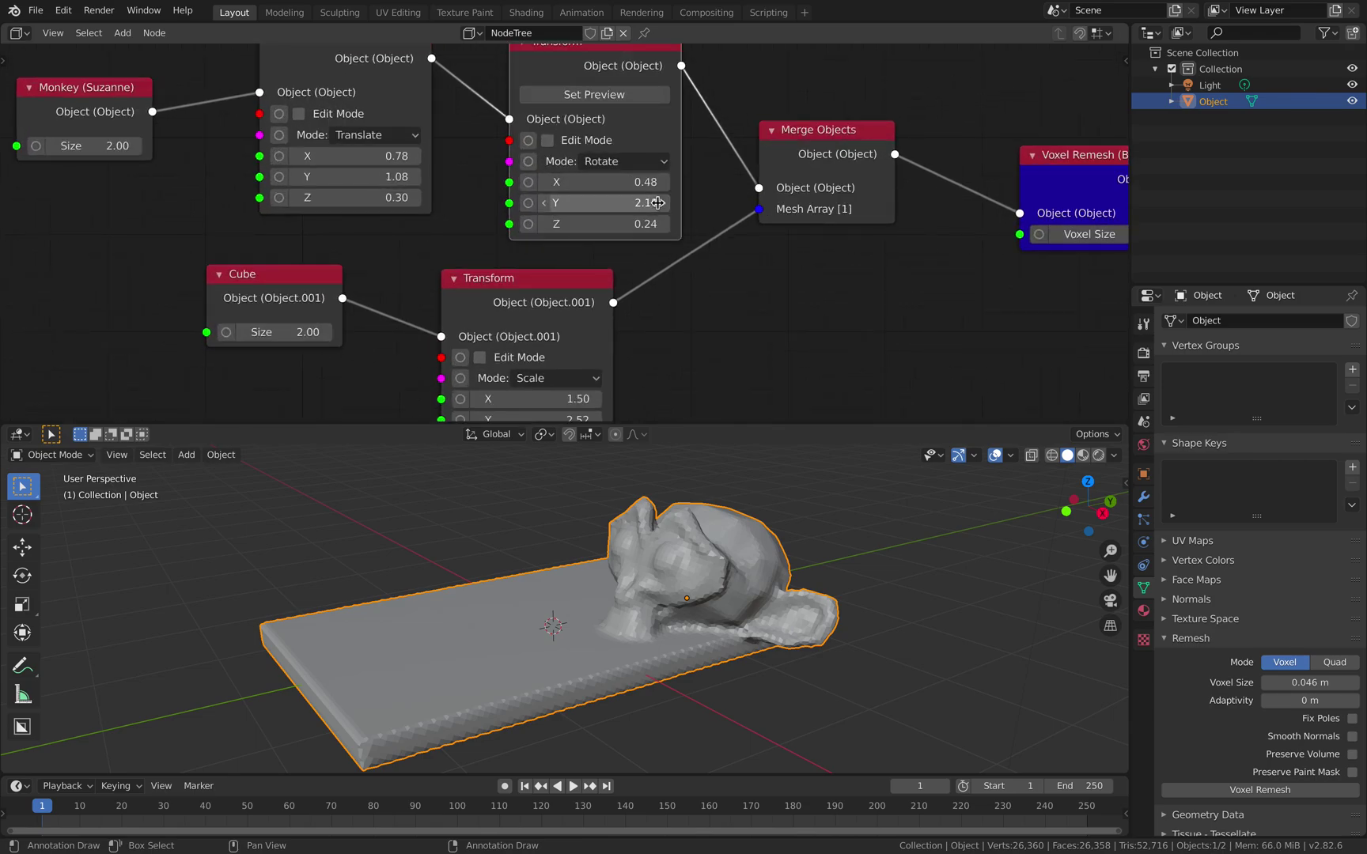
scroll(636, 203, "up", 1)
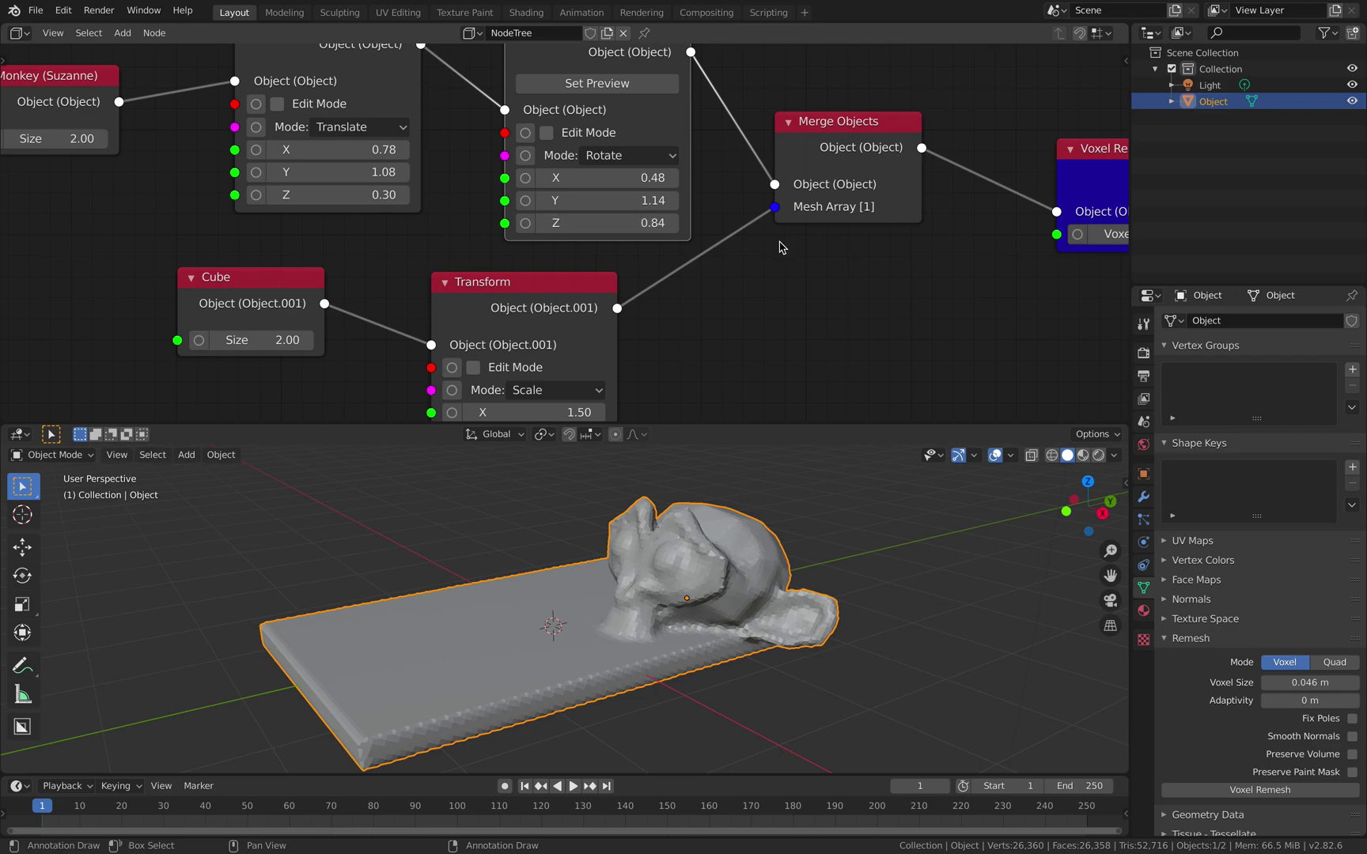
- Spread out the Monkey node and its two Transform nodes to make room in the node tree
scroll(779, 247, "down", 3)
middle_click_drag(780, 259, 767, 343)
left_click_drag(569, 158, 544, 75)
left_click_drag(327, 197, 130, 183)
left_click_drag(540, 93, 485, 95)
mouse_move(672, 91)
middle_mouse_down()
mouse_move(698, 125)
mouse_move(844, 153)
middle_mouse_up()
- Show the rotating Transform node's item details and expand its Properties in the node editor sidebar
left_click(1124, 65)
left_click(1120, 137)
left_click(1121, 76)
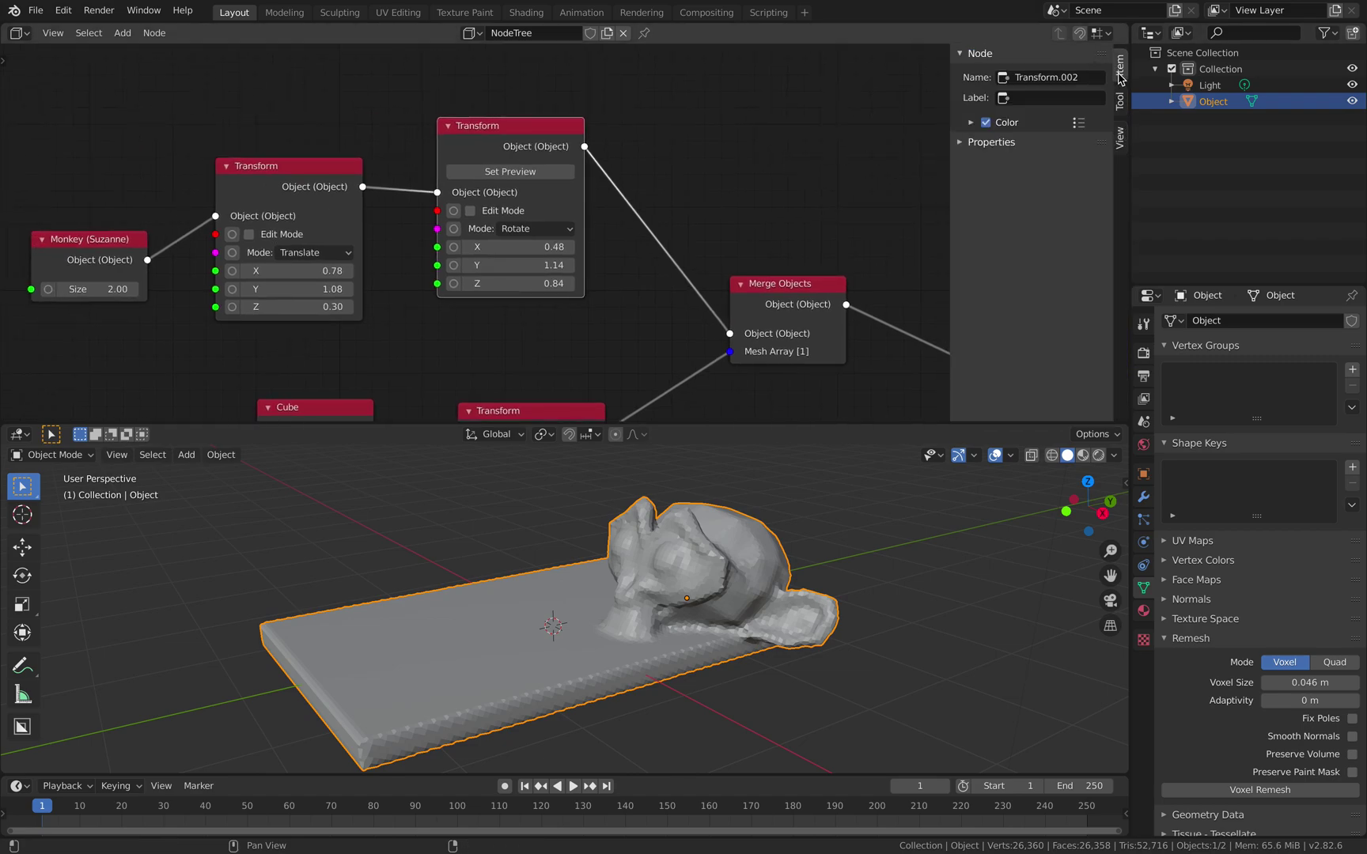
left_click(992, 142)
middle_click_drag(669, 168, 659, 126)
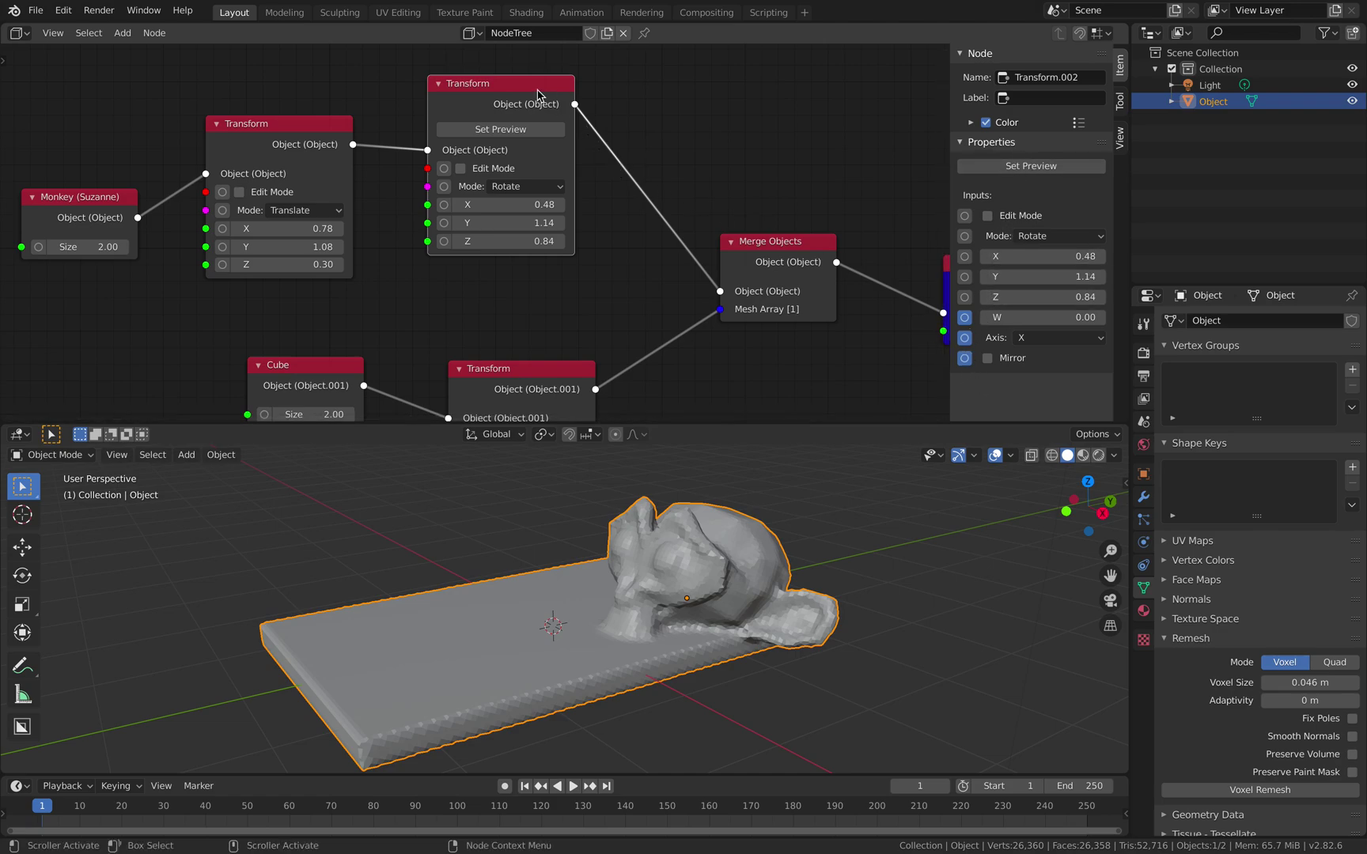
- Expose the Axis input on the rotating Transform node and set its X value to 6.66
left_click_drag(538, 94, 541, 83)
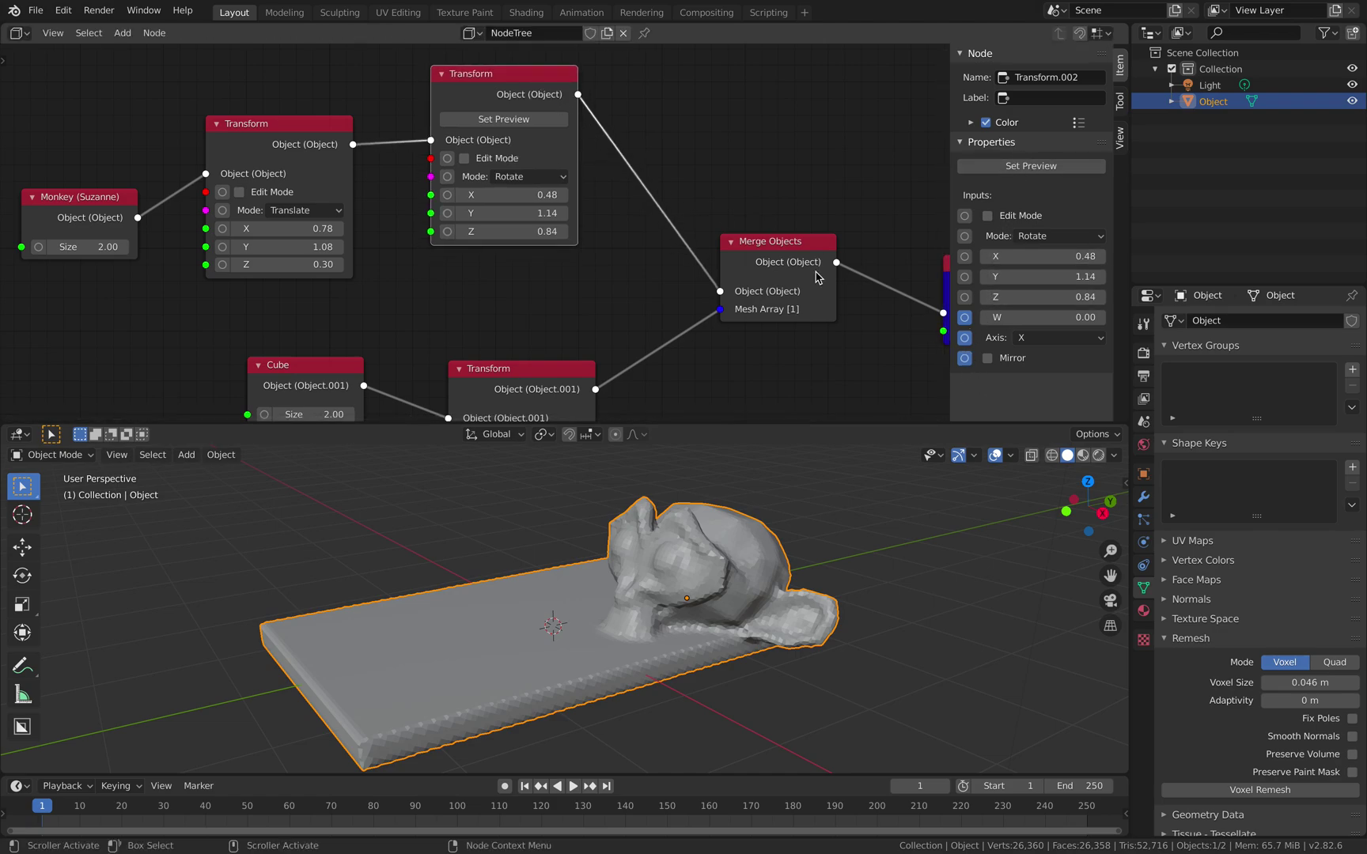
left_click(964, 338)
left_click_drag(514, 195, 594, 201)
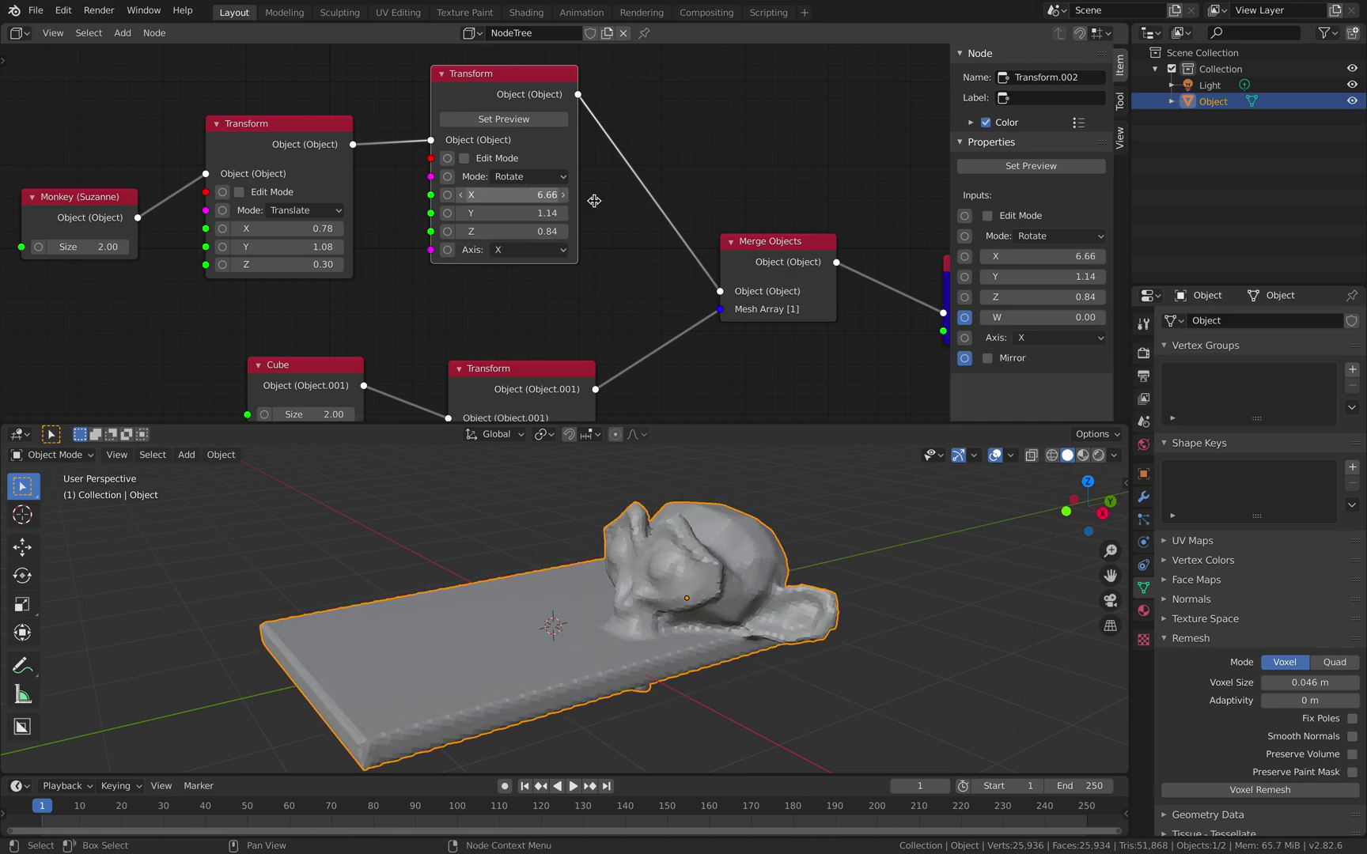
- Try the Y axis on the rotating Transform node with an X value of 5.22
left_click(500, 251)
left_click(510, 279)
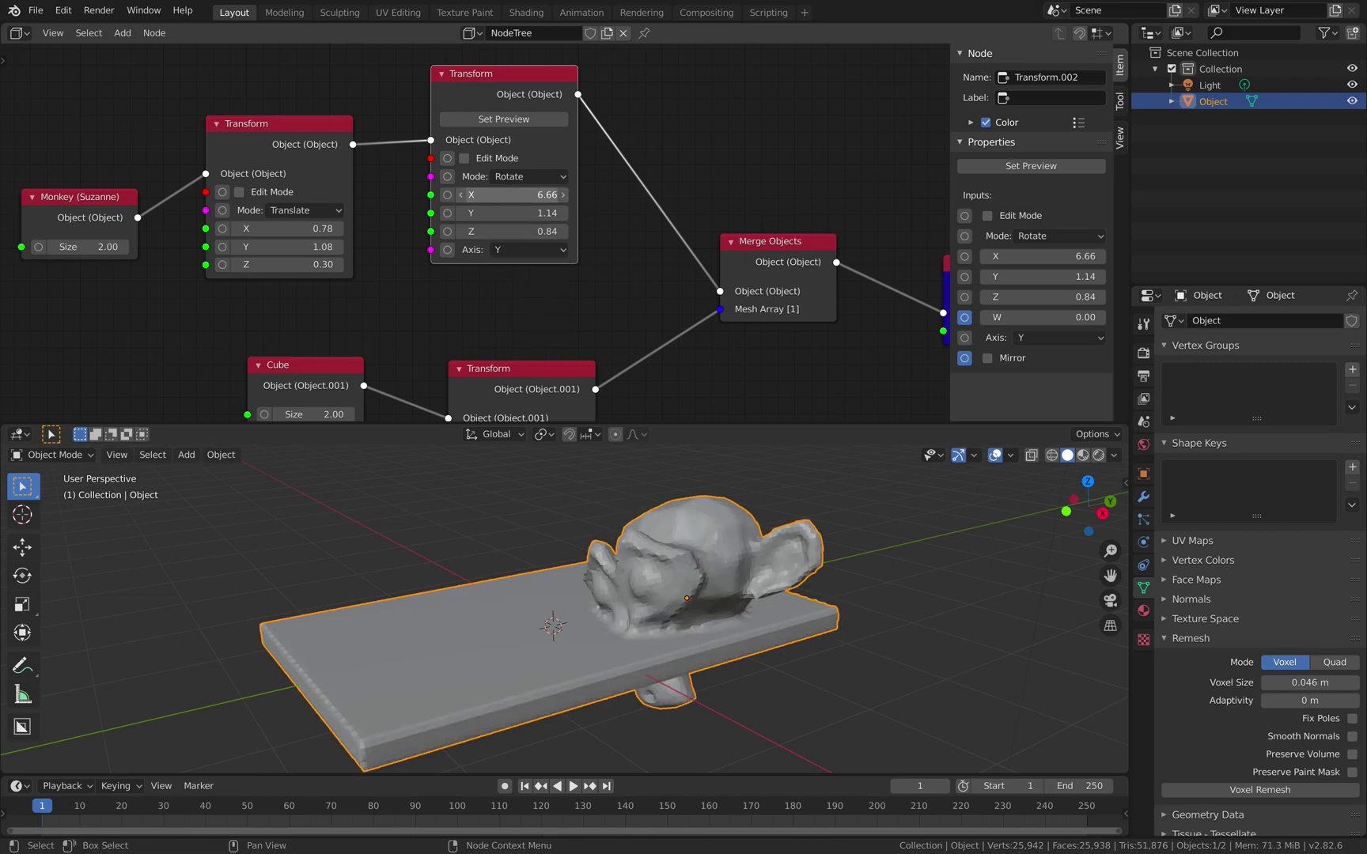
mouse_move(546, 194)
left_mouse_down()
mouse_move(558, 191)
mouse_move(522, 194)
left_mouse_up()
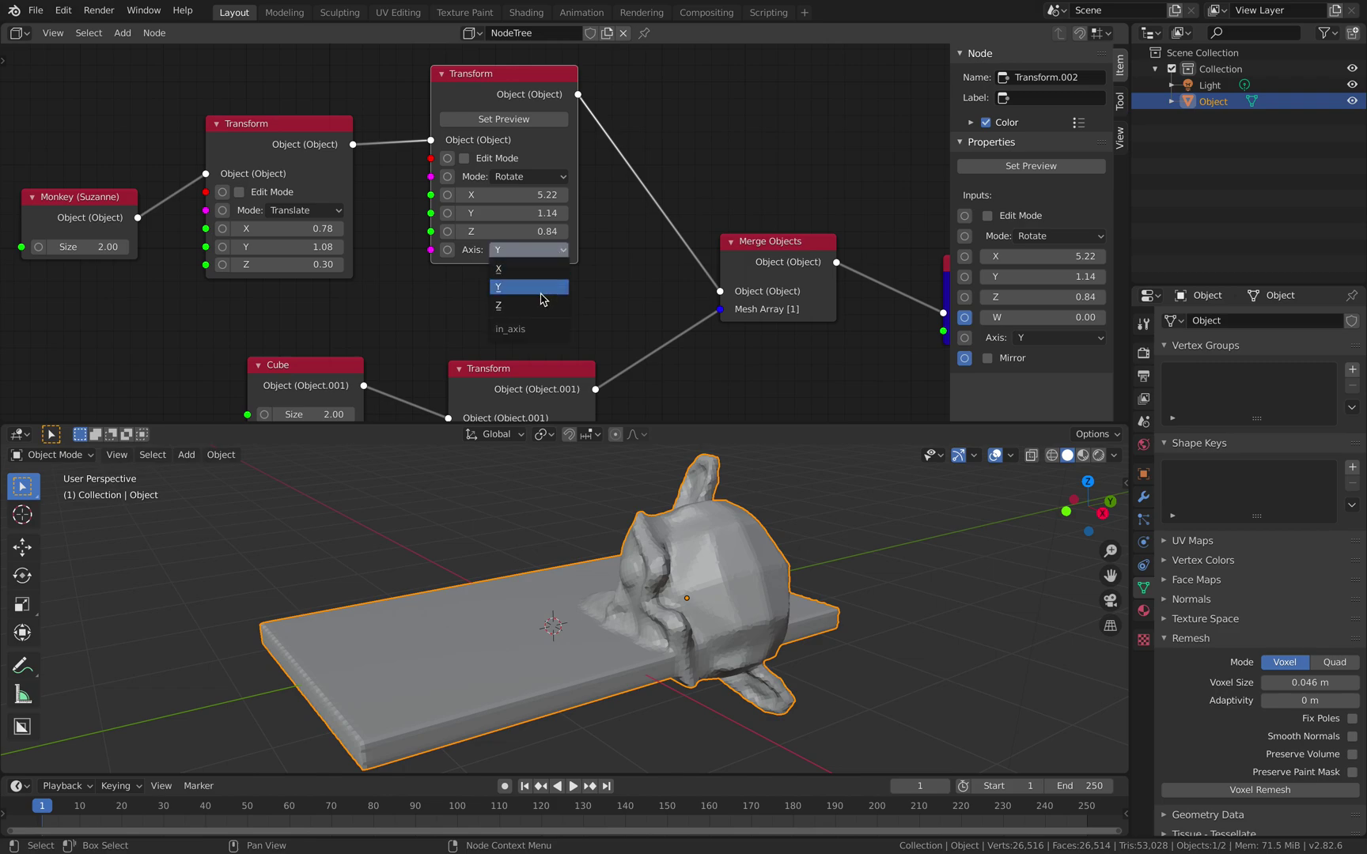
- Set the rotating Transform node's axis to Z, expose its W input, and enter X 10.62, Y 2.46, Z 1.80, W 0.90
left_click(542, 305)
left_click_drag(541, 195, 619, 192)
left_click_drag(514, 213, 533, 215)
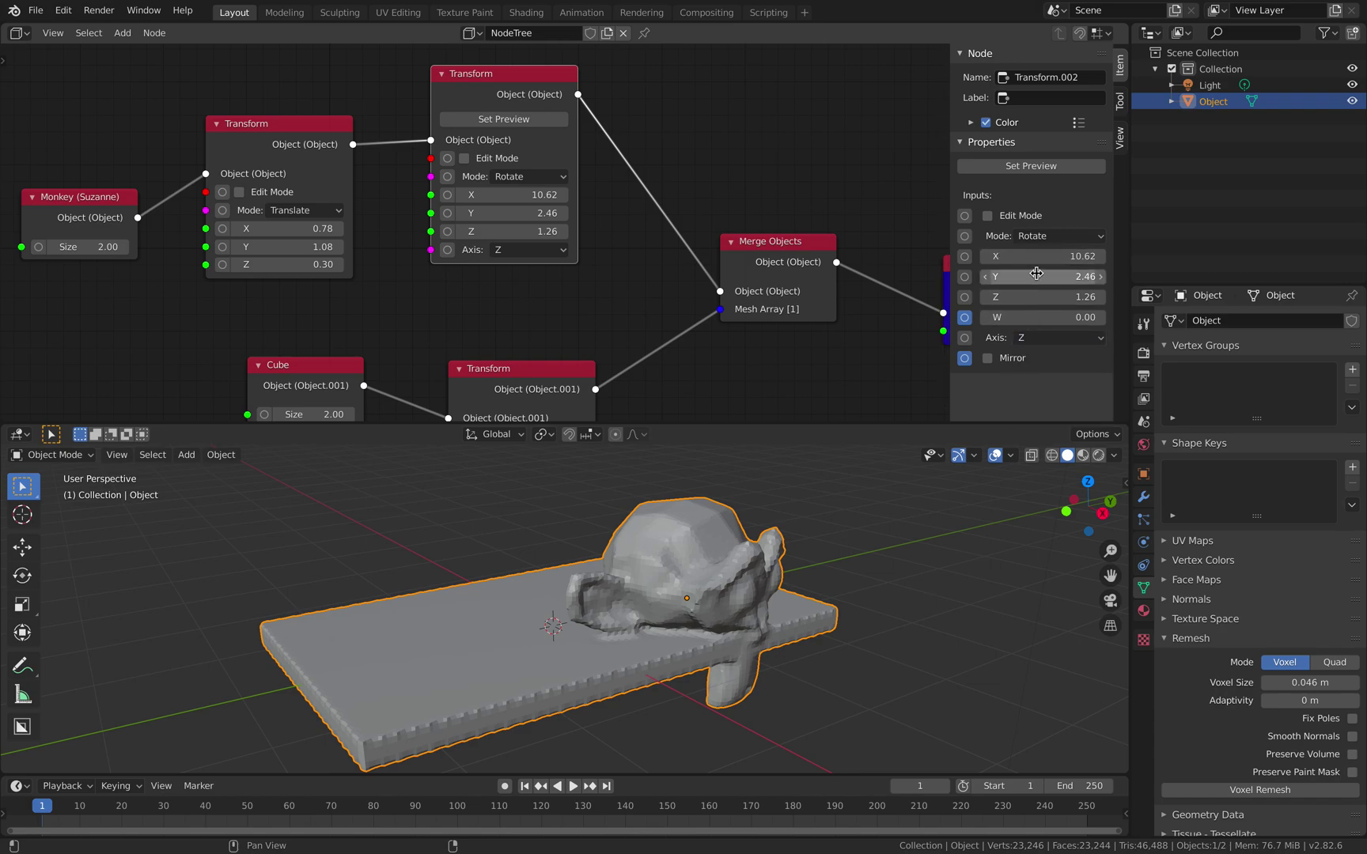
left_click(964, 317)
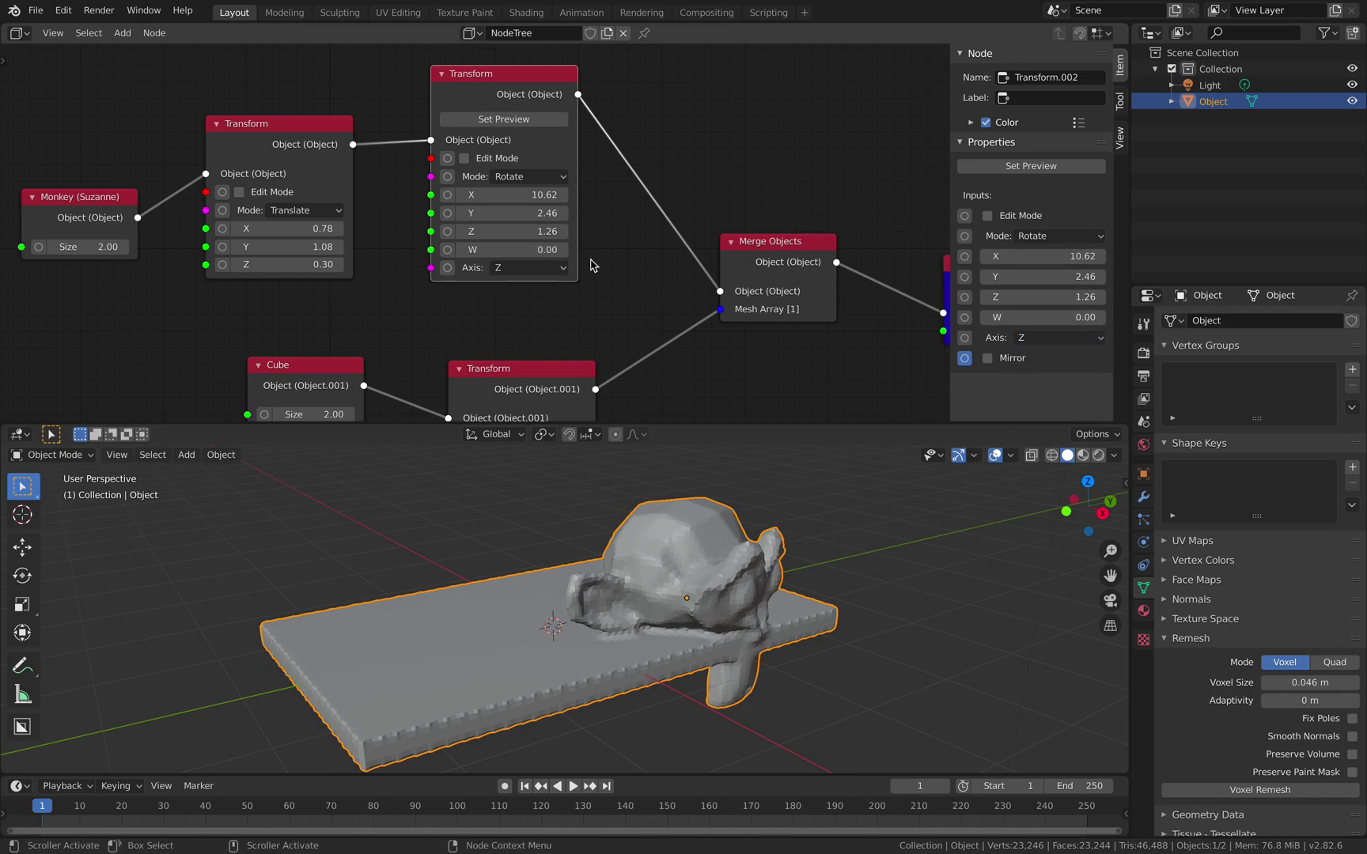
left_click_drag(540, 231, 569, 231)
- Rearrange the Monkey node and its translating and rotating Transform nodes in the node tree
left_click_drag(487, 101, 459, 84)
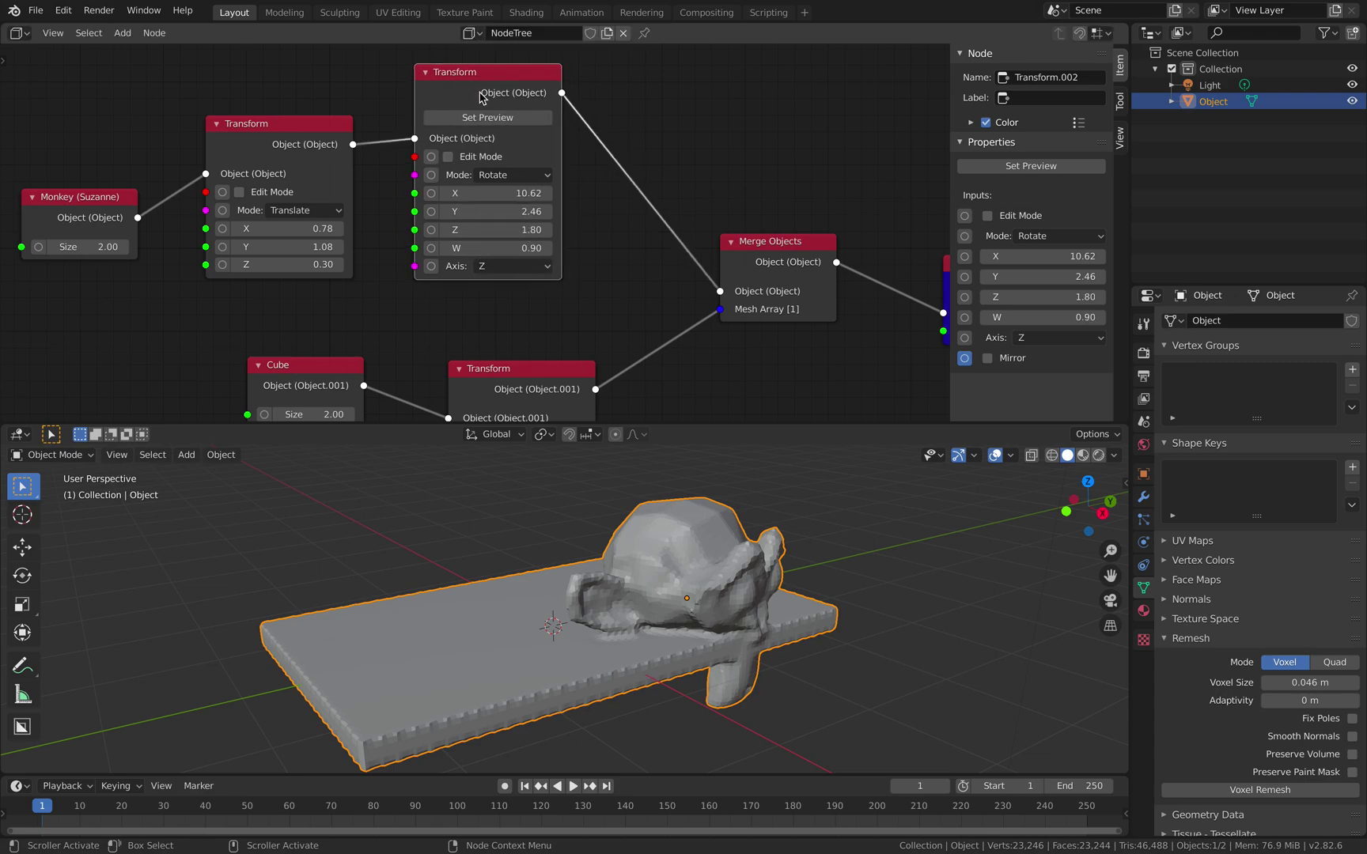
middle_click_drag(292, 138, 374, 165)
left_click_drag(359, 151, 321, 146)
left_click_drag(181, 221, 136, 194)
left_click_drag(336, 142, 283, 144)
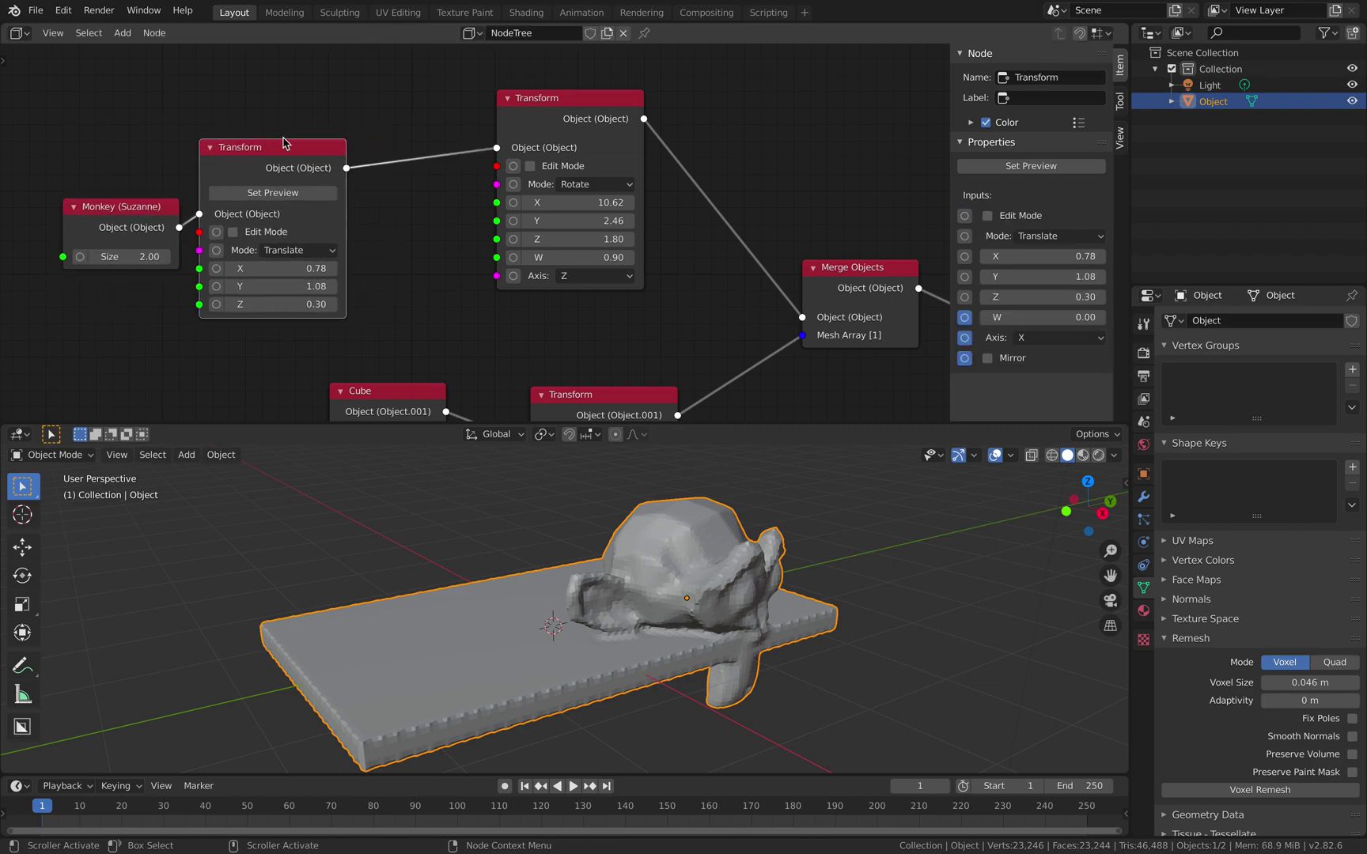
left_click_drag(519, 106, 464, 131)
- Collapse both of the monkey's Transform nodes and expand them again
left_click(211, 148)
left_click(423, 96)
left_click_drag(306, 149, 326, 161)
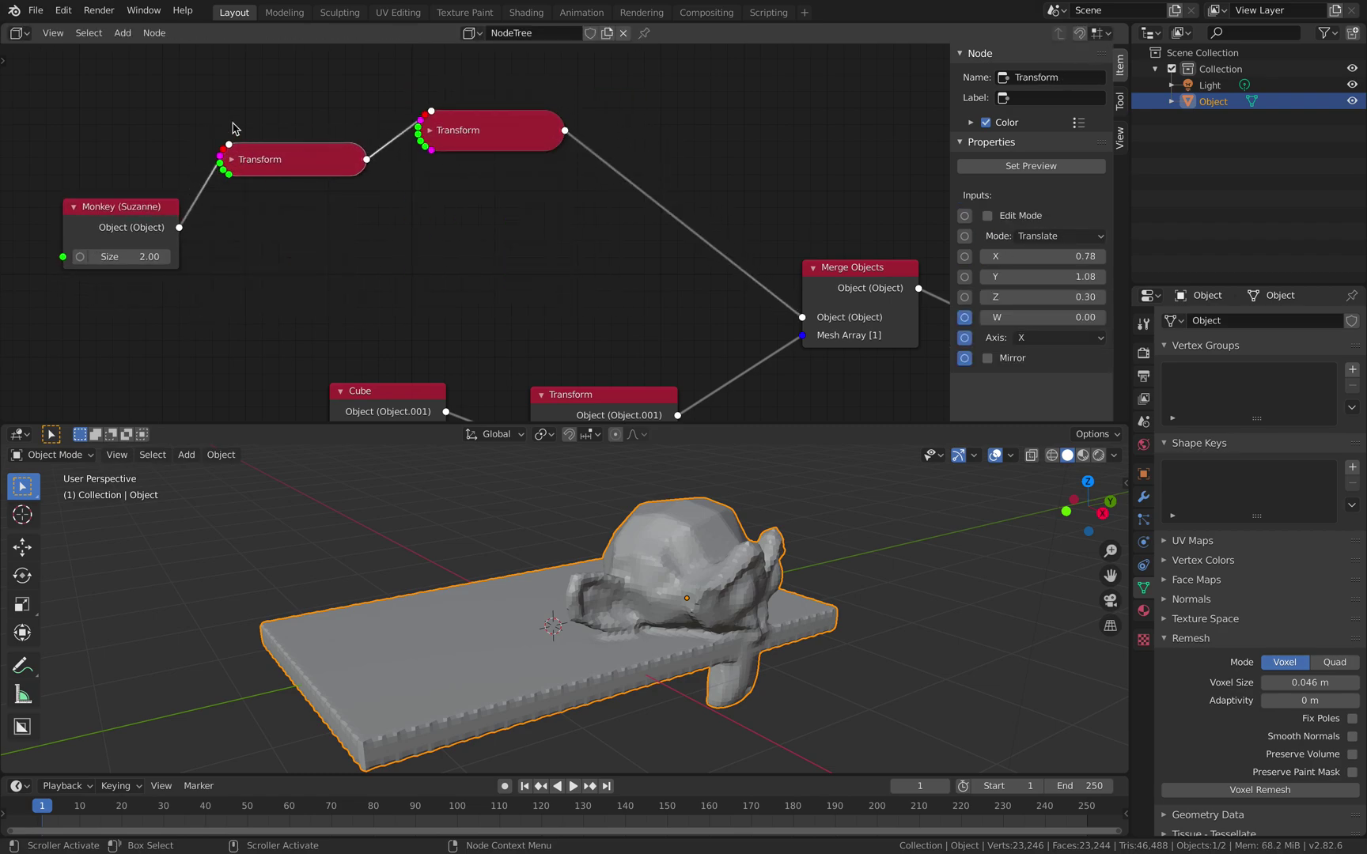
left_click(234, 162)
left_click(429, 131)
left_click_drag(478, 114, 474, 90)
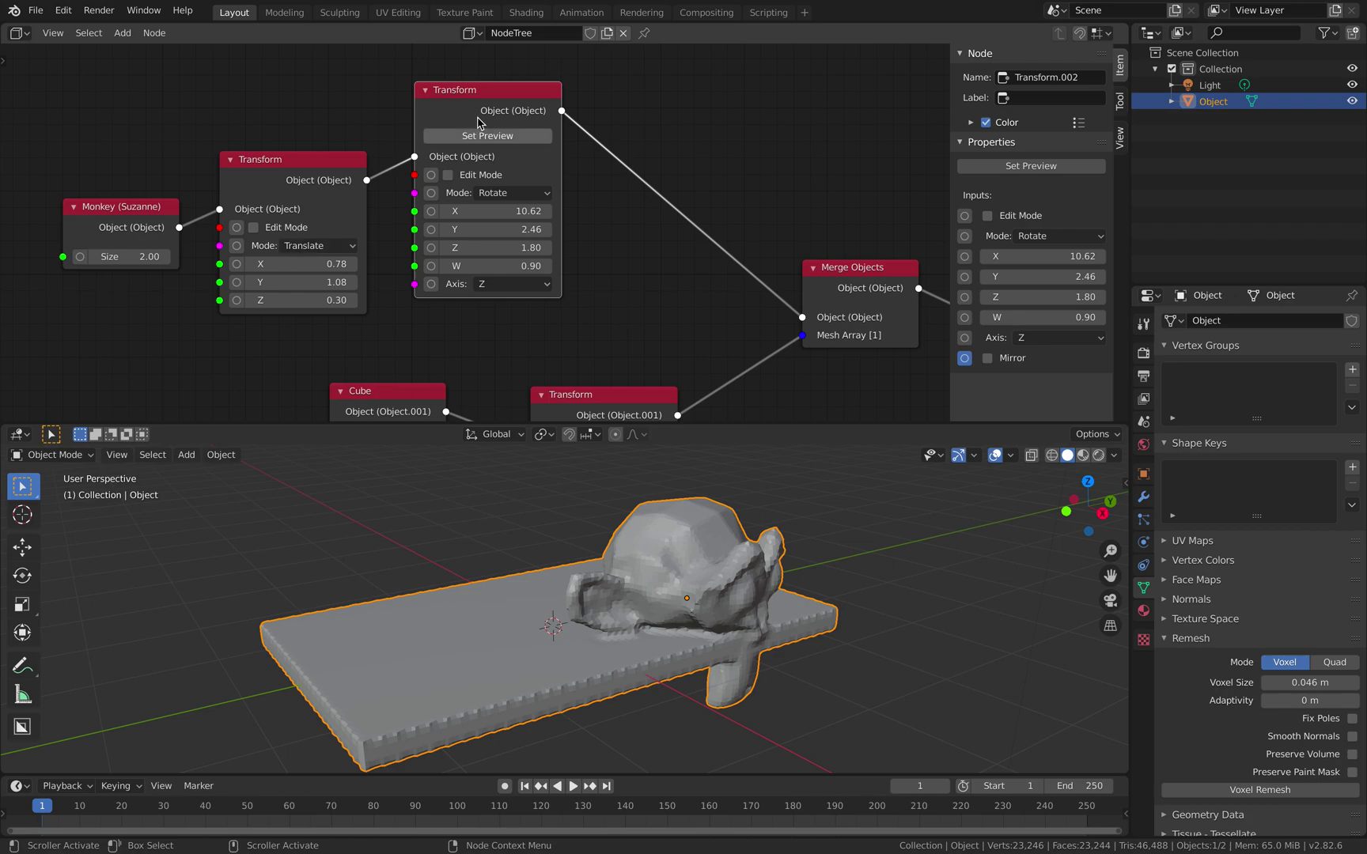
key("shift+d")
left_click(674, 95)
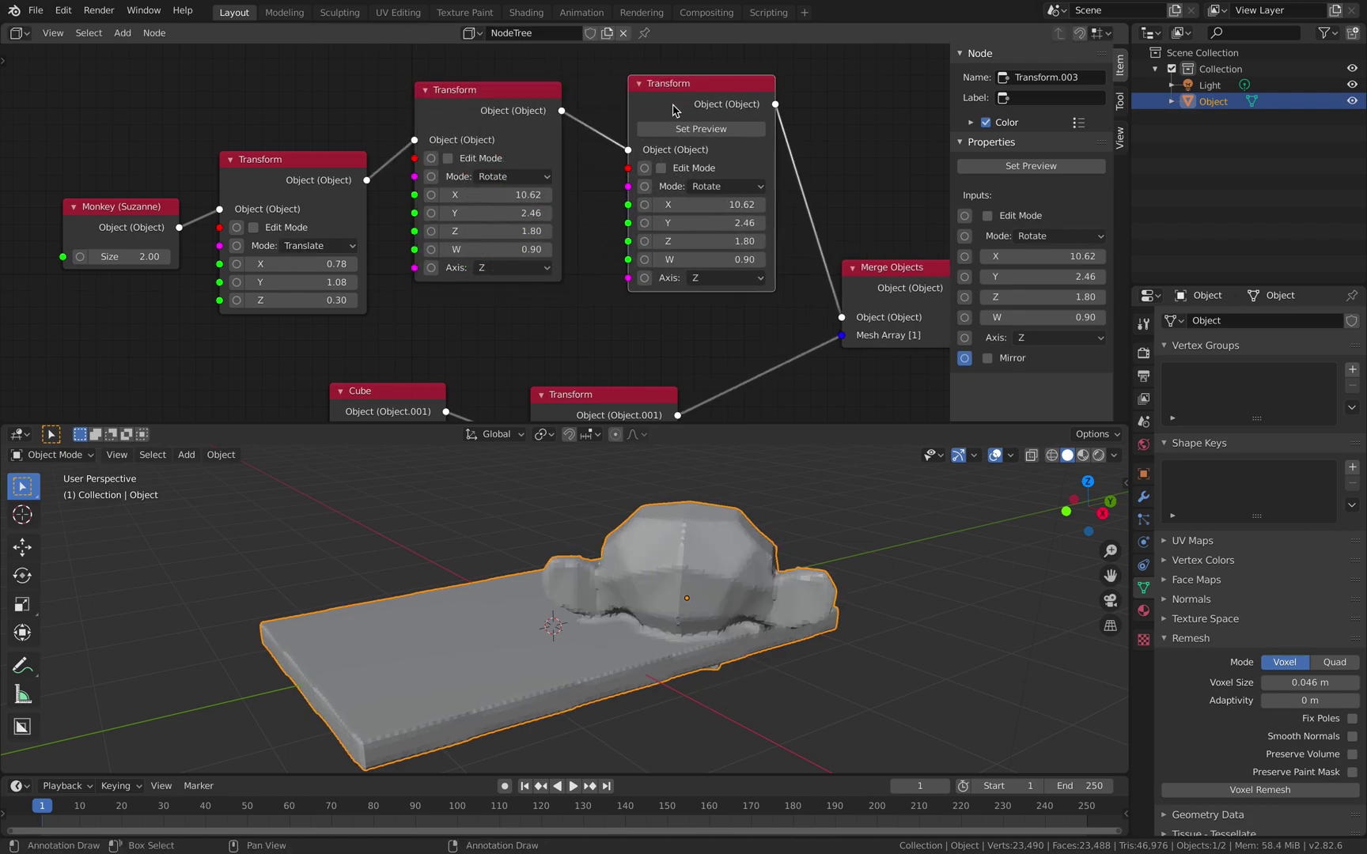
key("x")
- Find the Set Transform node by search and add it beside the rotating Transform node
key("F3")
type("set")
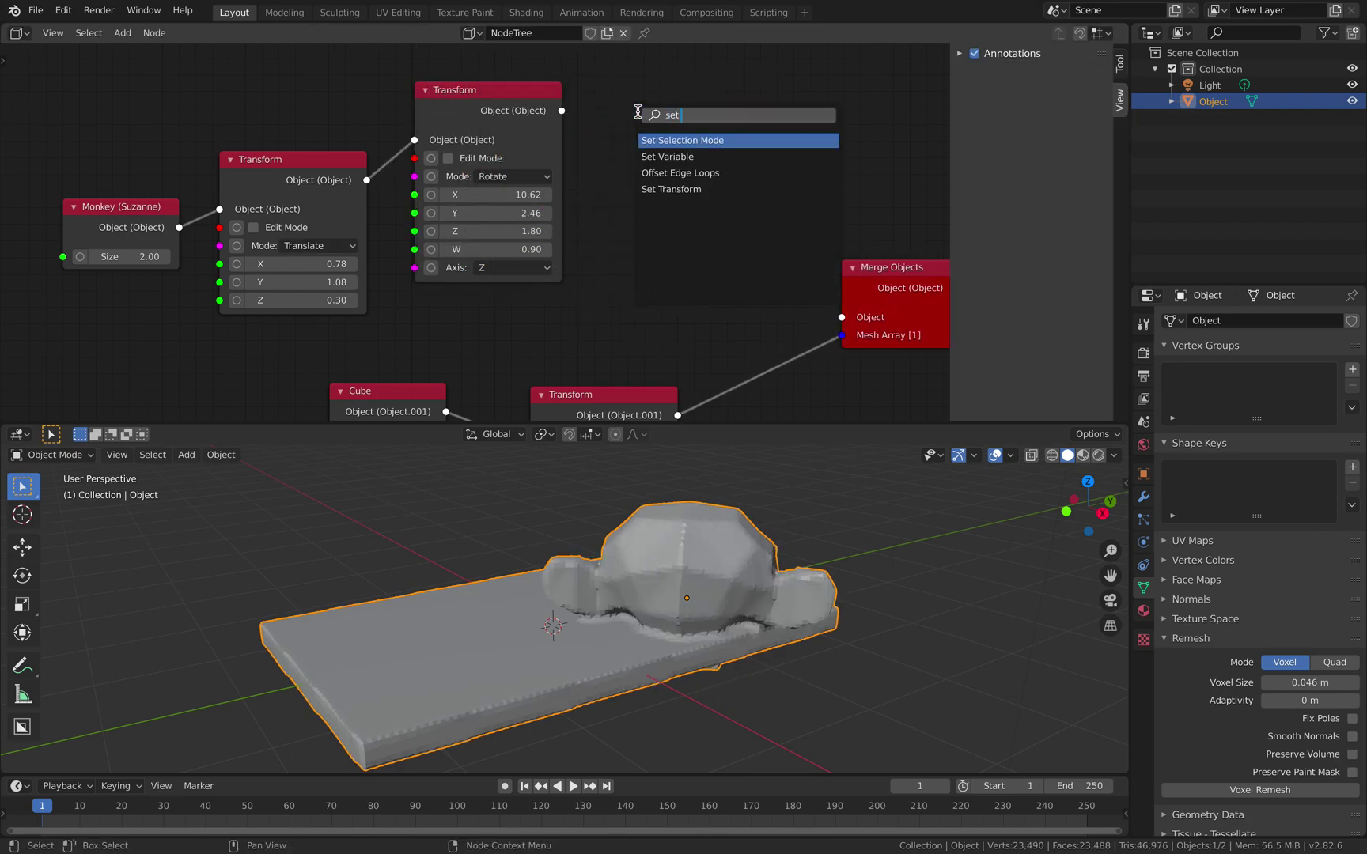
key("Down")
key("Down")
key("Down")
key("Return")
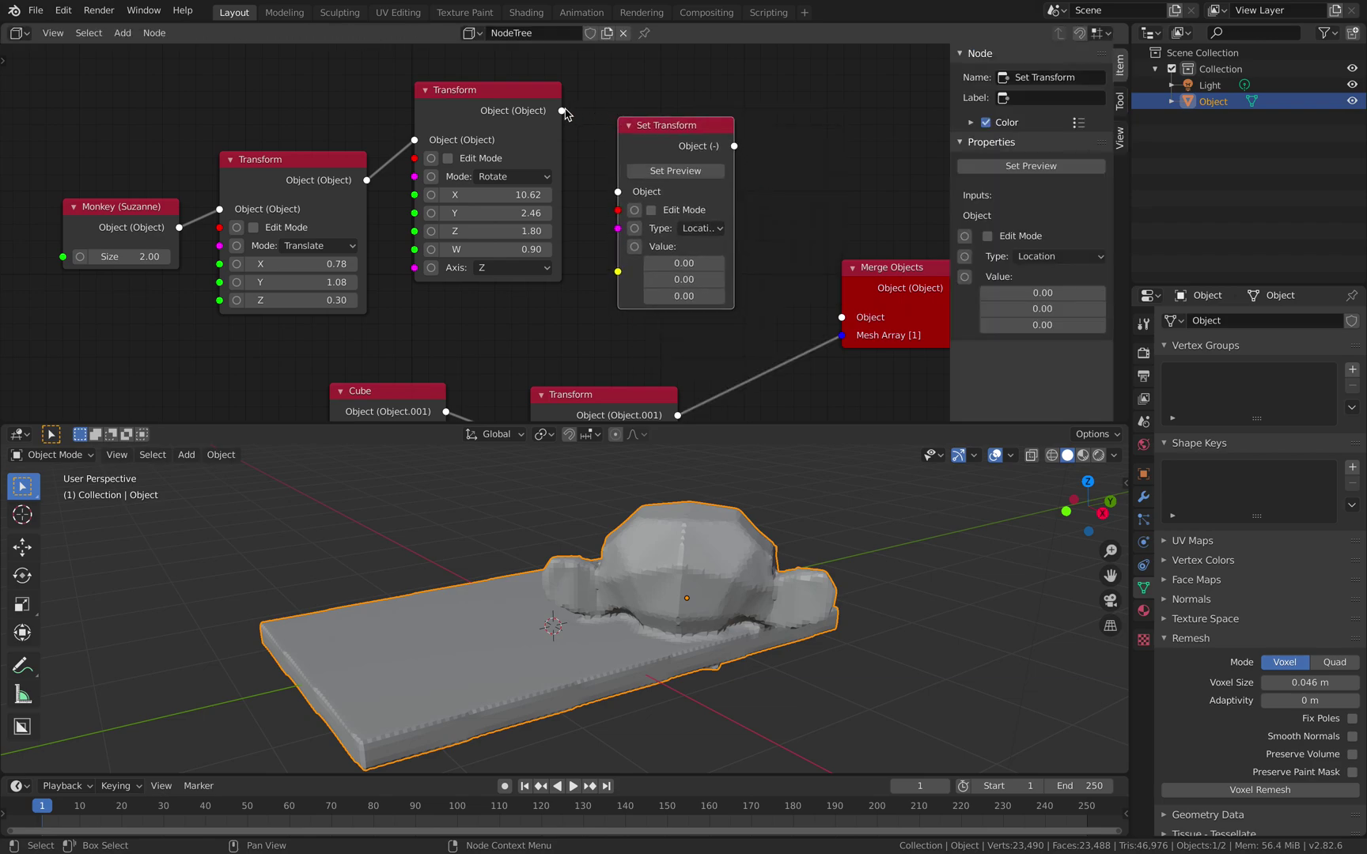
- Link the rotating Transform node into Set Transform, and Set Transform into the Object input of Merge Objects
left_click_drag(562, 110, 618, 191)
left_click_drag(734, 146, 842, 317)
middle_click_drag(841, 318, 800, 268)
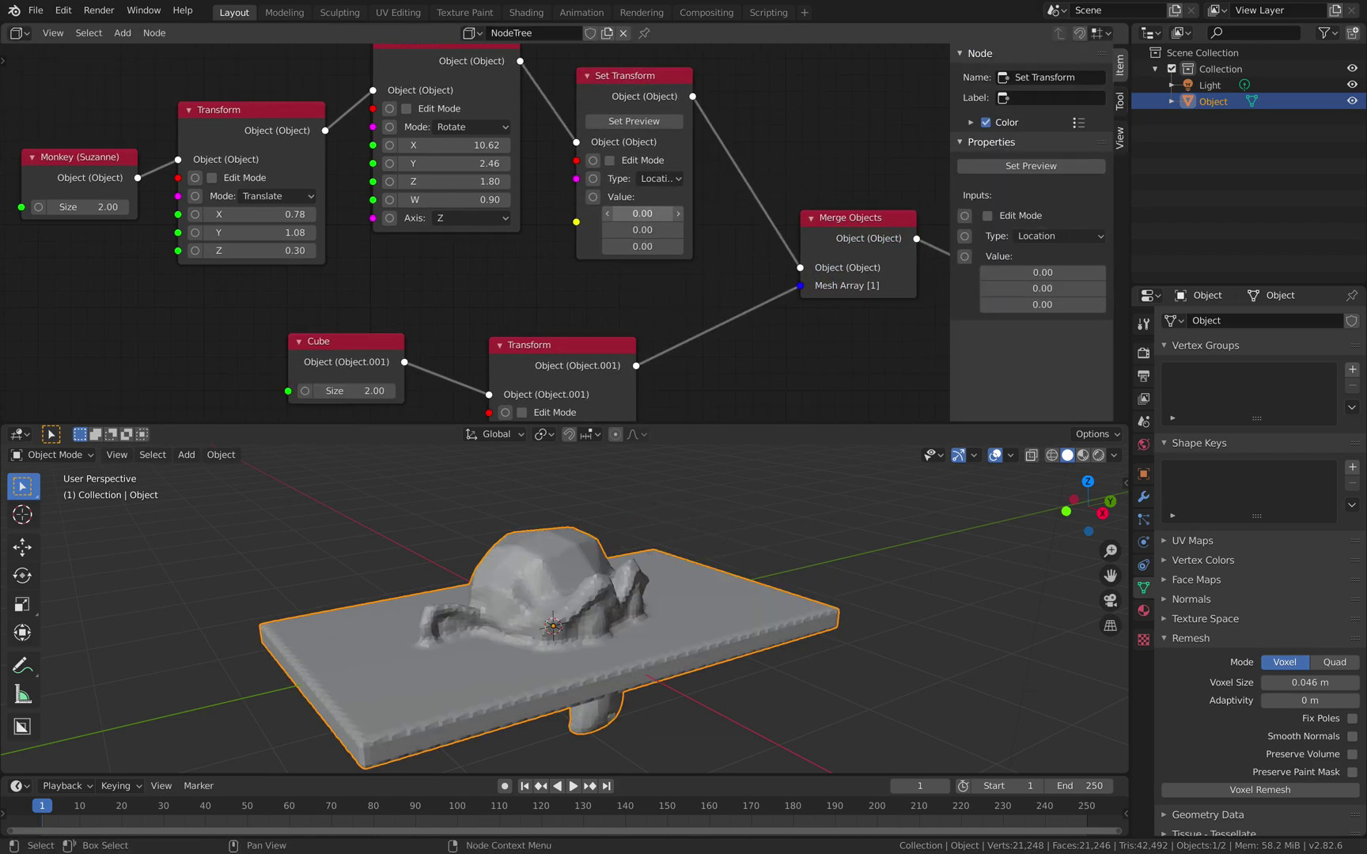
- Switch the Set Transform node's type to Rotation with the values -1.80, 7.56 and 6.42
left_click_drag(642, 214, 716, 231)
left_click(695, 180)
left_click(674, 216)
- Move the Cube node and its Transform node away from Merge Objects and save the file
scroll(567, 550, "down", 2)
middle_click_drag(602, 306, 481, 195)
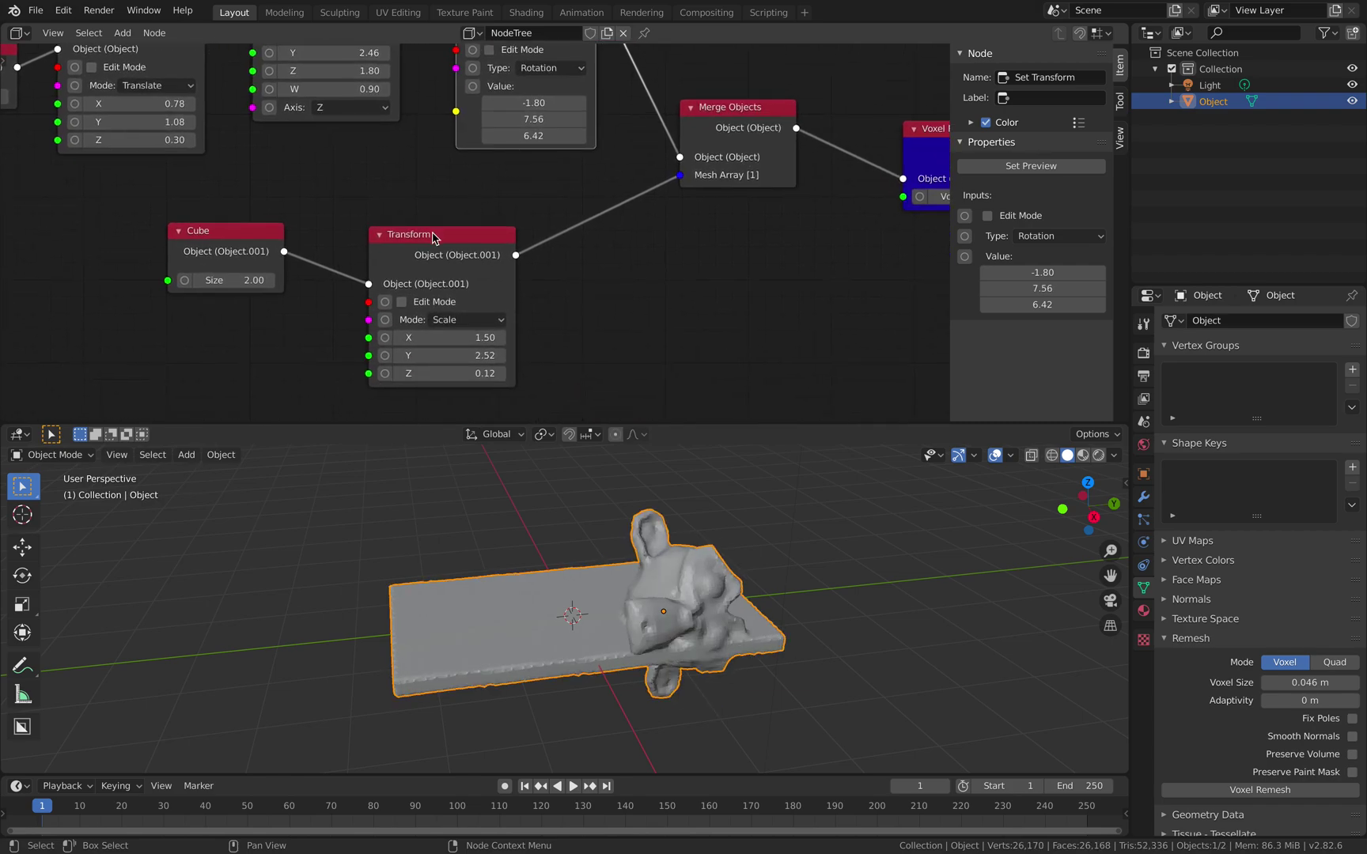
left_click_drag(433, 233, 333, 213)
left_click_drag(238, 232, 170, 221)
key("ctrl+s")
- Add a Torus node and place it below the Cube node
scroll(506, 277, "down", 1)
middle_click_drag(532, 227, 557, 160)
key("shift+a")
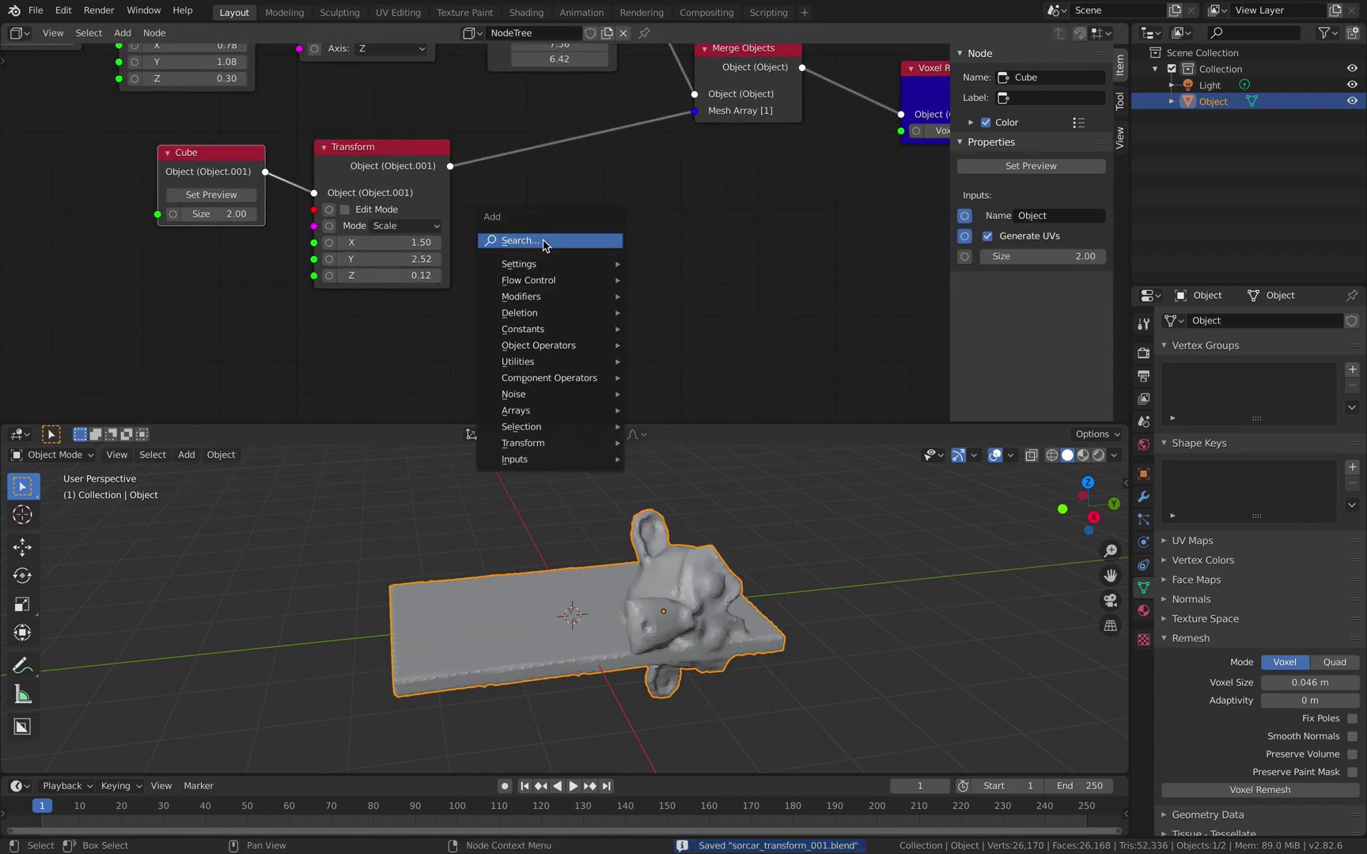
left_click(544, 242)
type("toru")
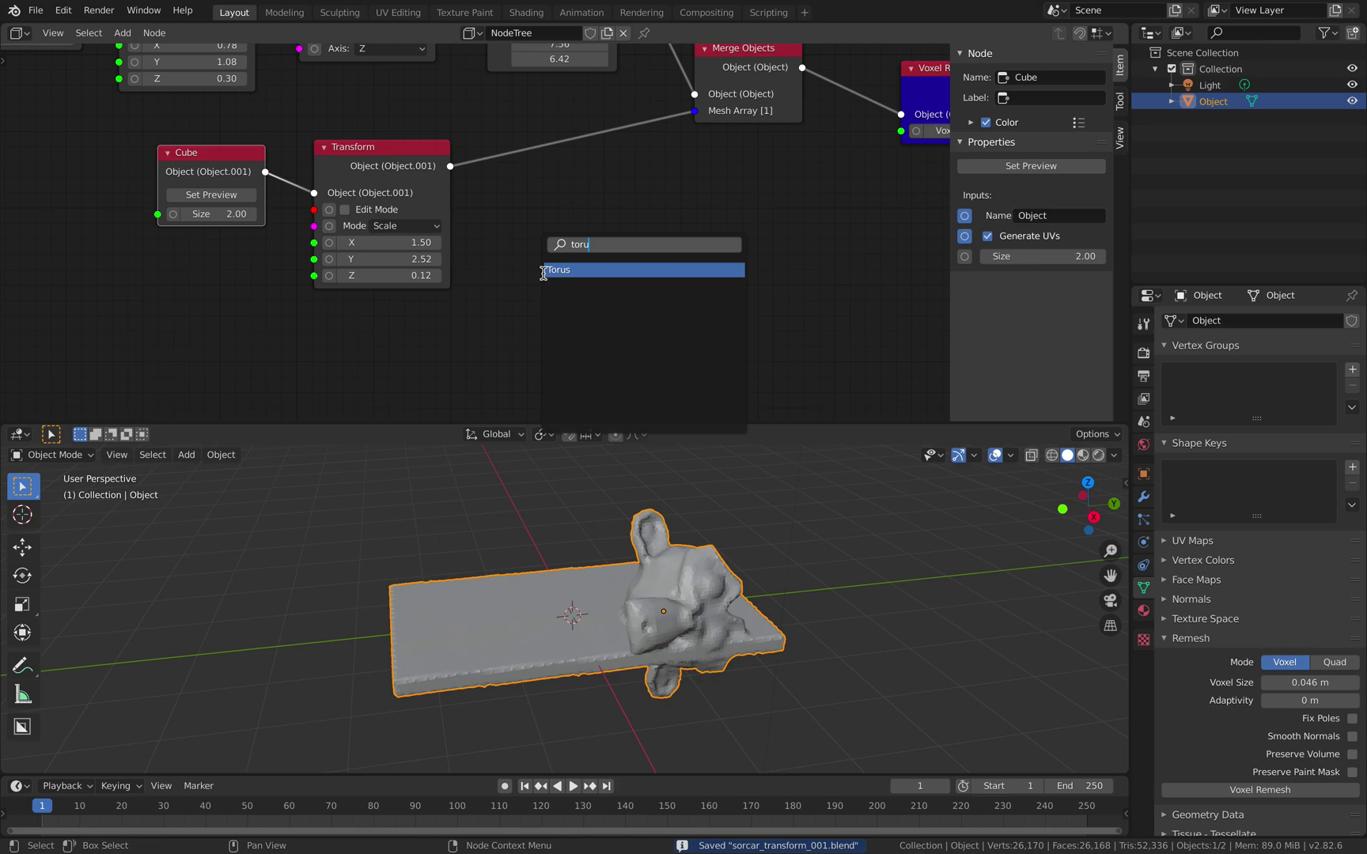
left_click(544, 272)
left_click(230, 314)
- Duplicate the Set Transform node, place the copy beside the Torus node, and link the torus into its Object input
middle_click_drag(630, 217, 591, 127)
scroll(567, 210, "down", 3)
left_click(524, 110)
key("shift+d")
left_click(536, 401)
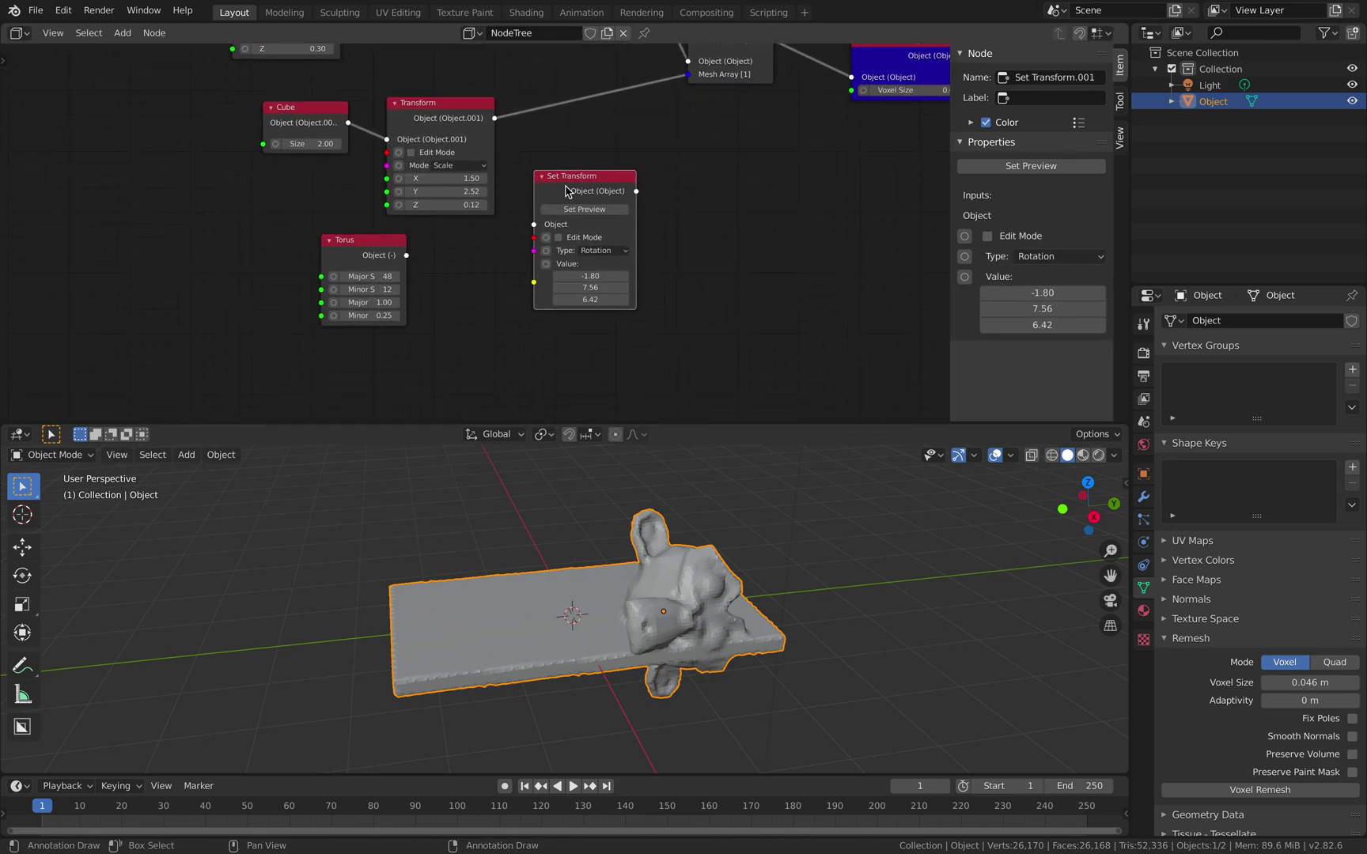
left_click_drag(566, 191, 540, 249)
left_click_drag(405, 255, 510, 271)
middle_click_drag(590, 234, 550, 269)
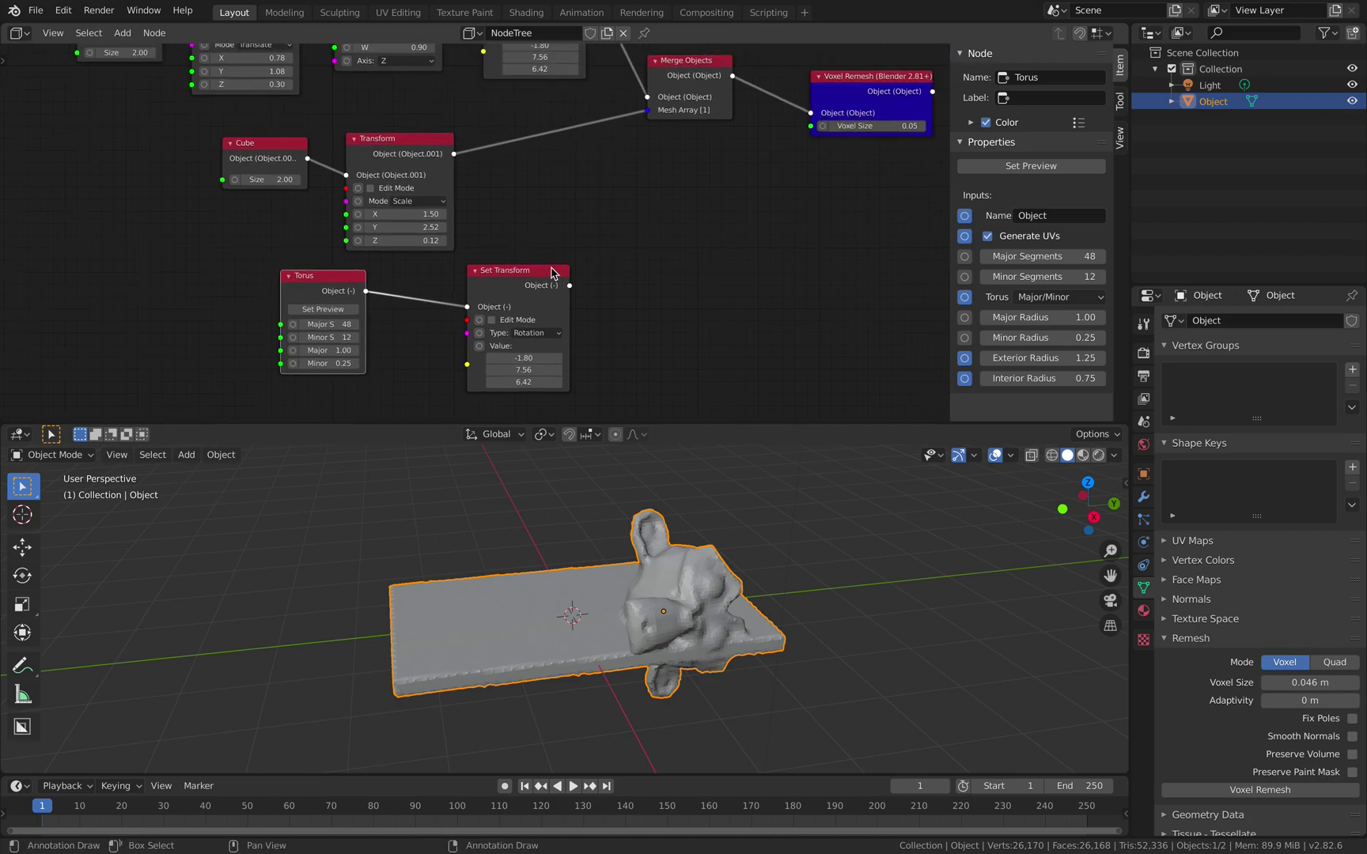
- Link the torus's Set Transform output into the Merge Objects mesh array and set the torus's major radius to 1.60
left_click_drag(547, 270, 607, 210)
left_click_drag(651, 117, 652, 117)
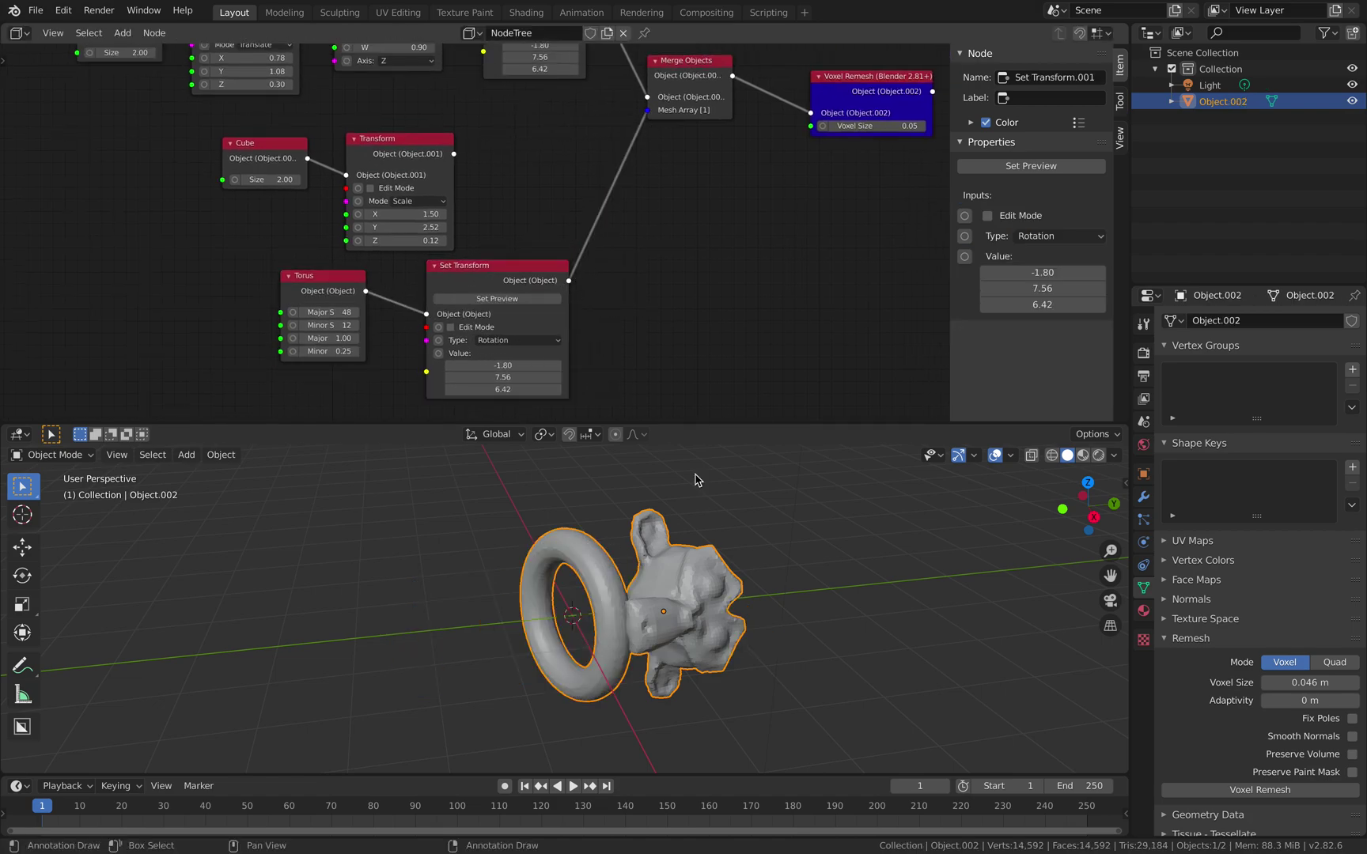
middle_click_drag(695, 480, 663, 481)
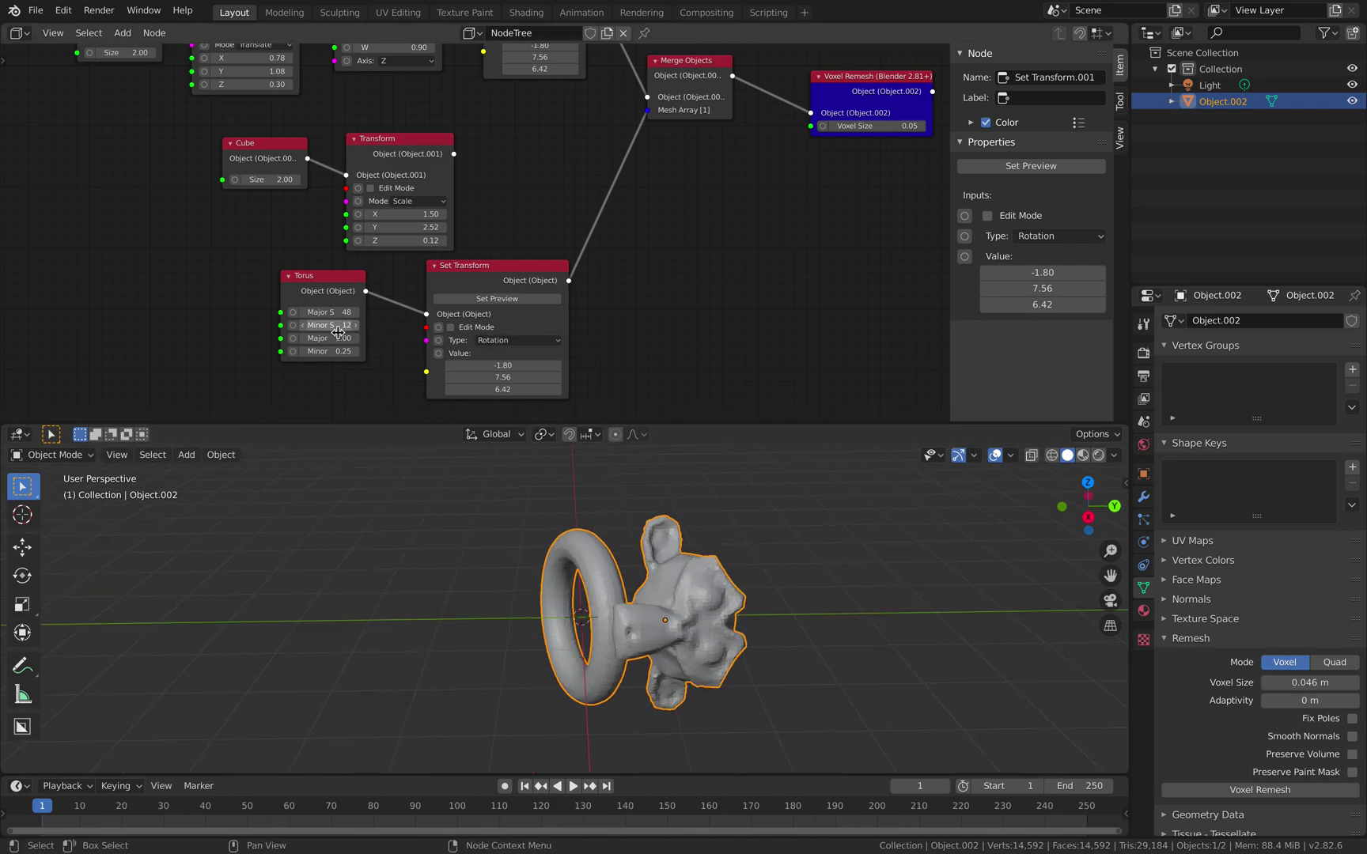
left_click_drag(338, 336, 385, 336)
middle_click_drag(549, 550, 577, 546)
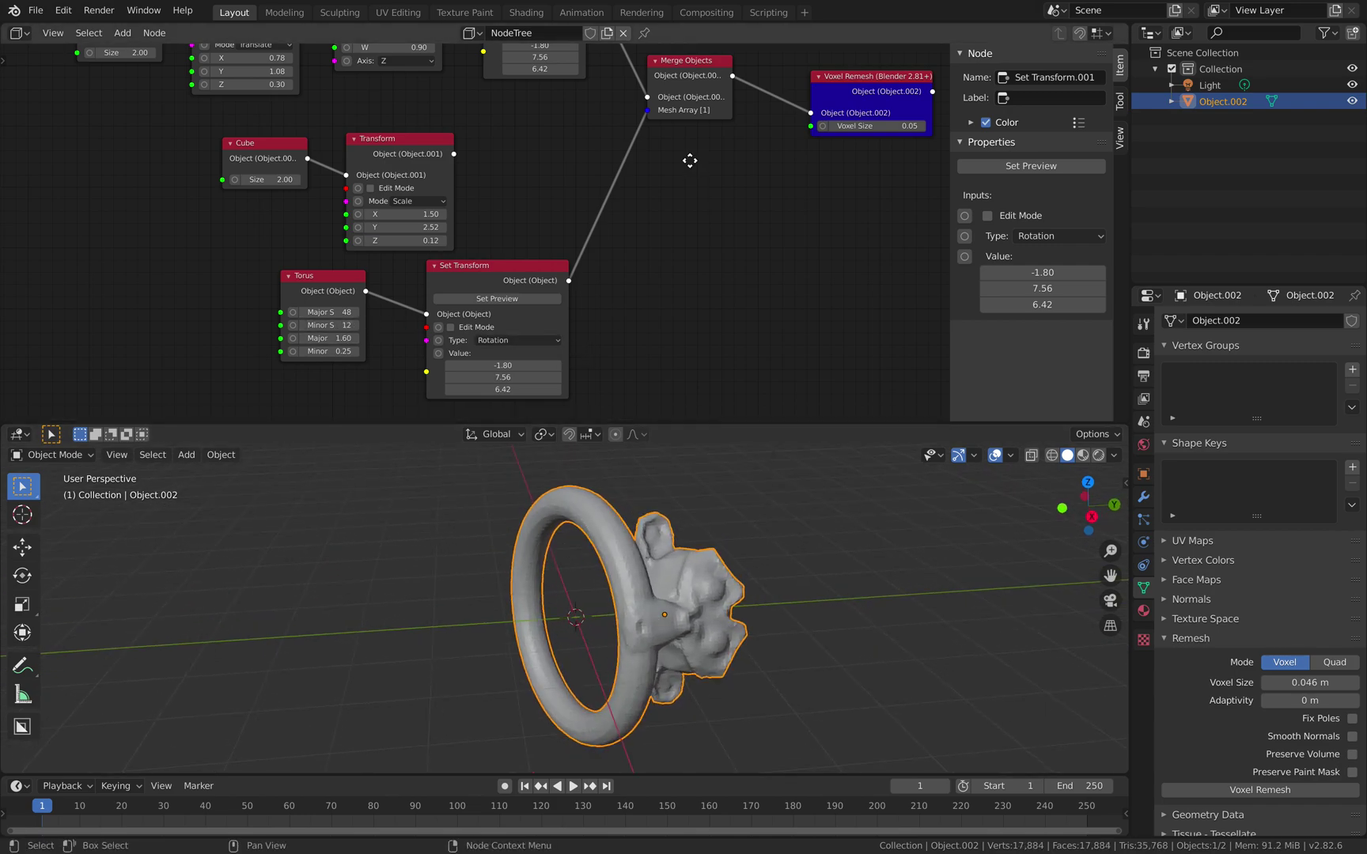
- Add a Make Array node and place it between the cube's Transform node and Merge Objects
middle_click_drag(689, 161, 654, 211)
key("shift+a")
left_click(659, 228)
type("arra")
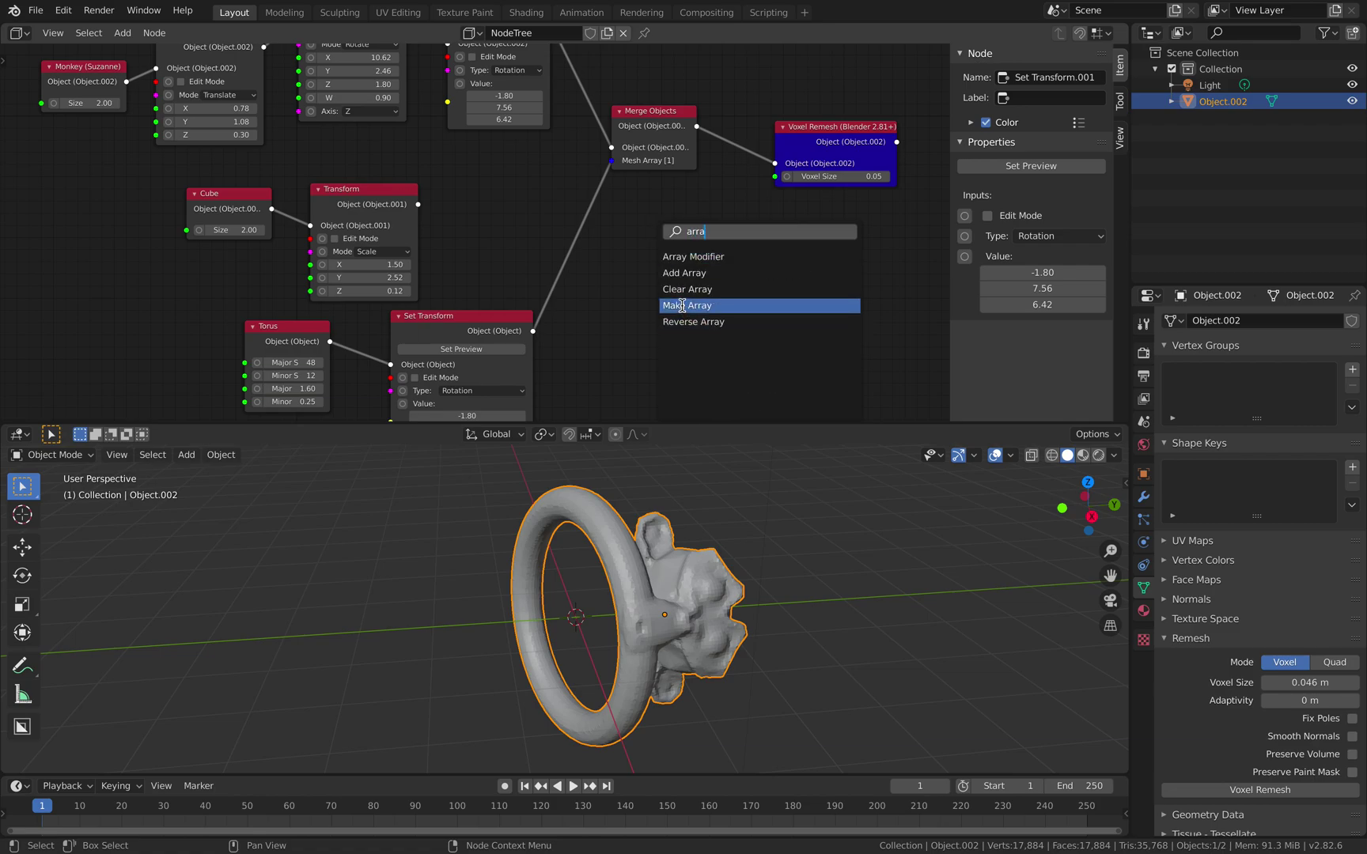
left_click(682, 305)
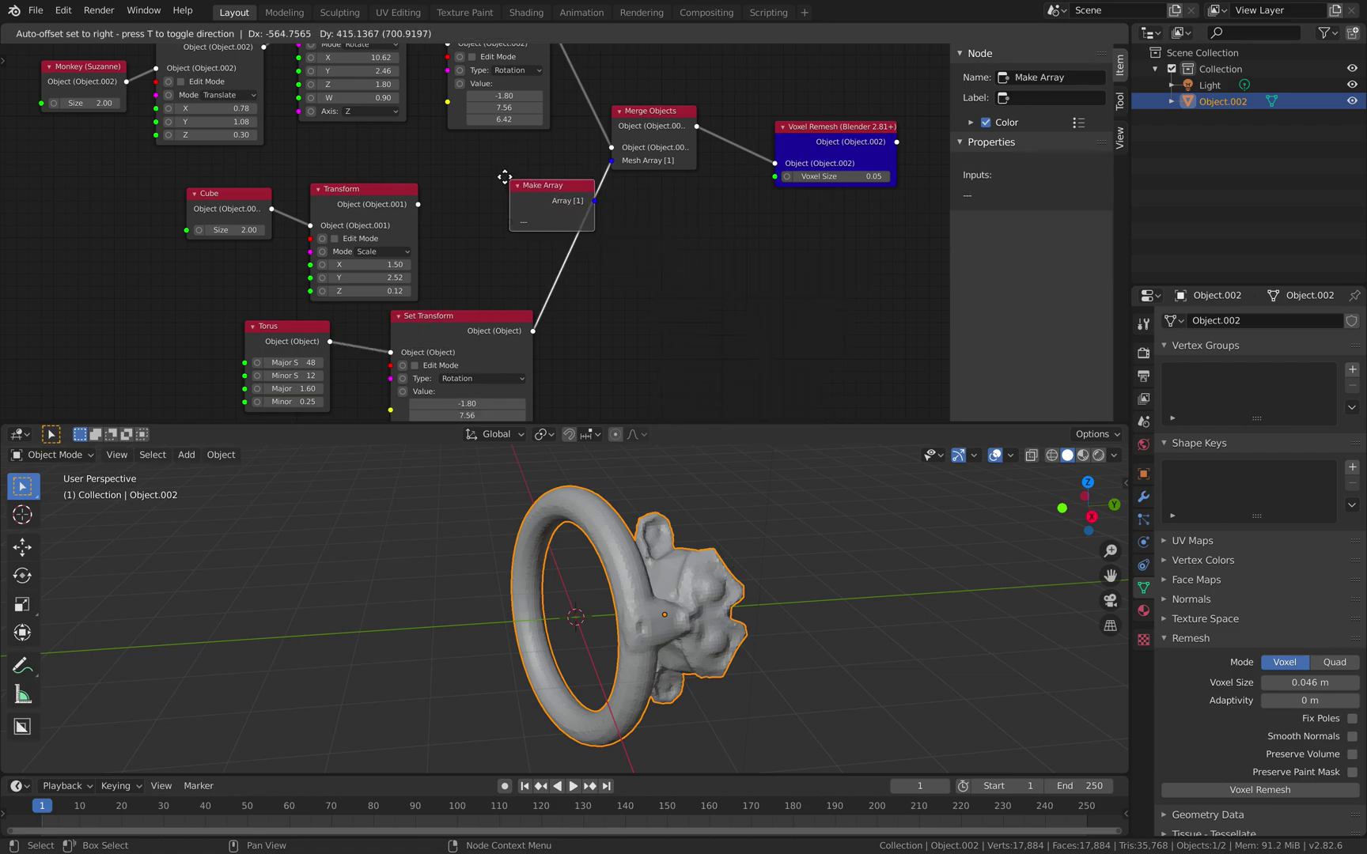
scroll(514, 177, "up", 1)
- Link the cube's Transform and the torus's Set Transform into Make Array, feed its array into Merge Objects, and save the file
left_click_drag(435, 206, 525, 211)
left_click_drag(572, 354, 515, 218)
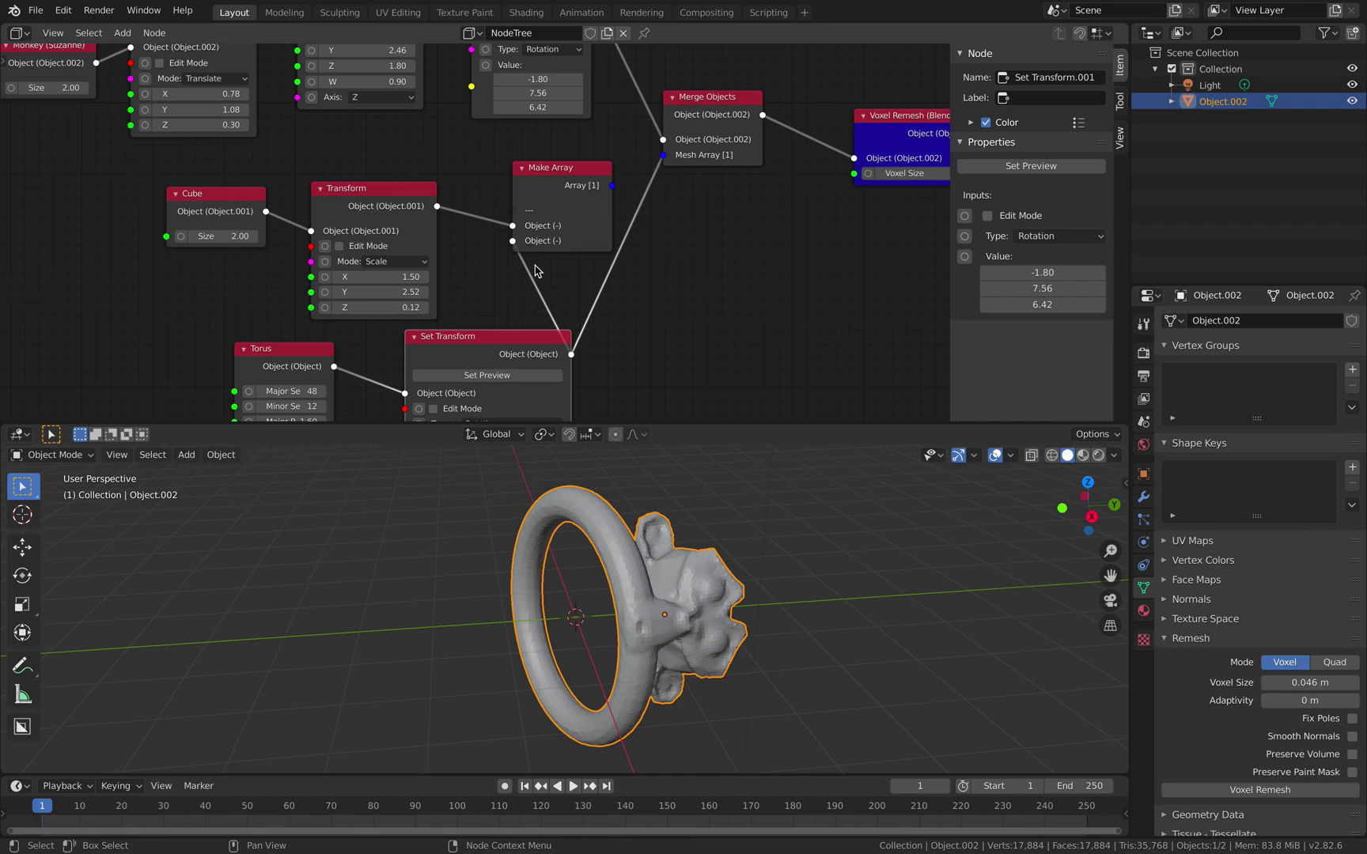
left_click_drag(612, 187, 647, 169)
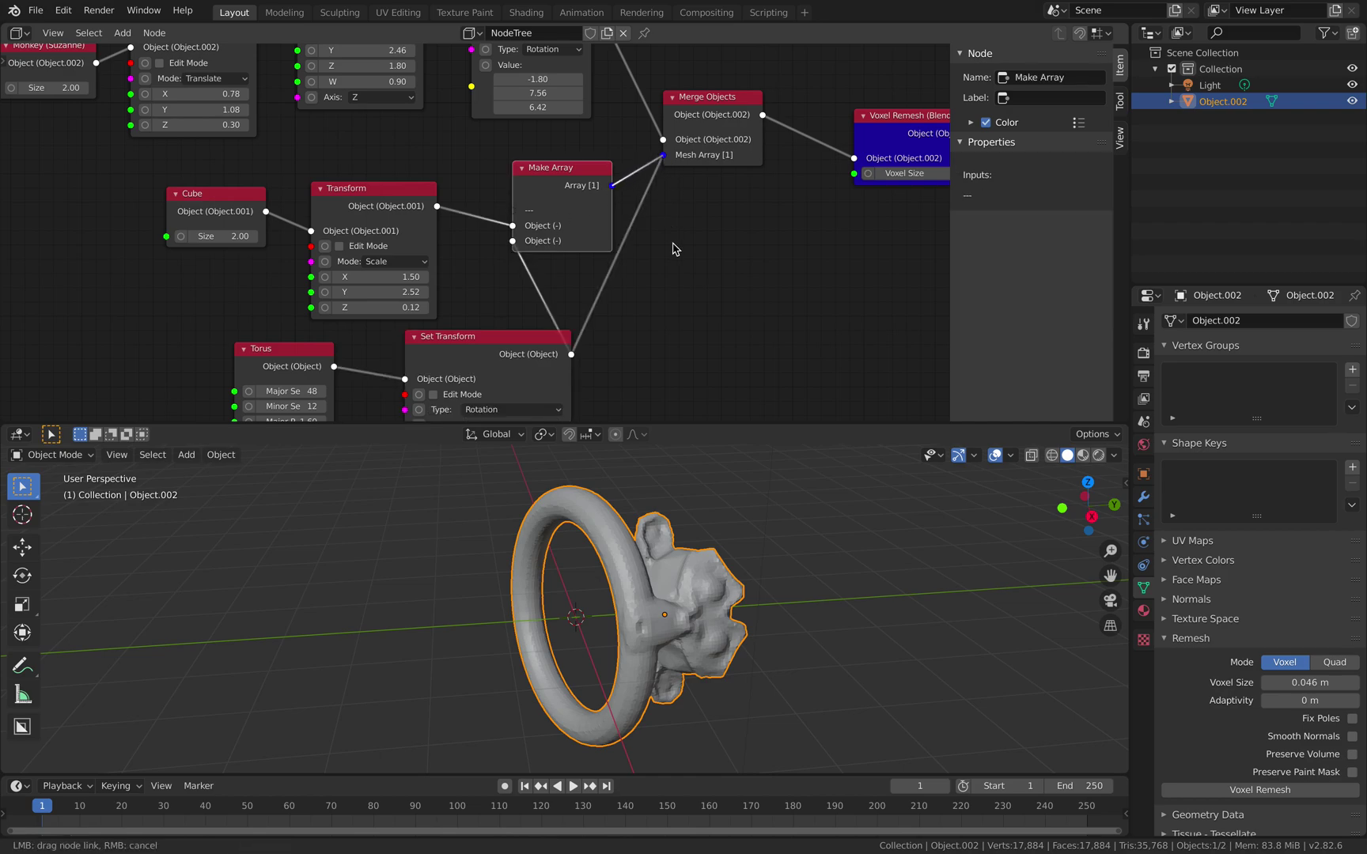
mouse_move(684, 554)
middle_mouse_down()
mouse_move(603, 613)
mouse_move(690, 579)
middle_mouse_up()
key("ctrl+s")
- Set the first two rotation values of the torus's Set Transform node to 0.60 and 11.70, and save the file
middle_click_drag(578, 226, 546, 190)
left_click_drag(461, 321, 503, 342)
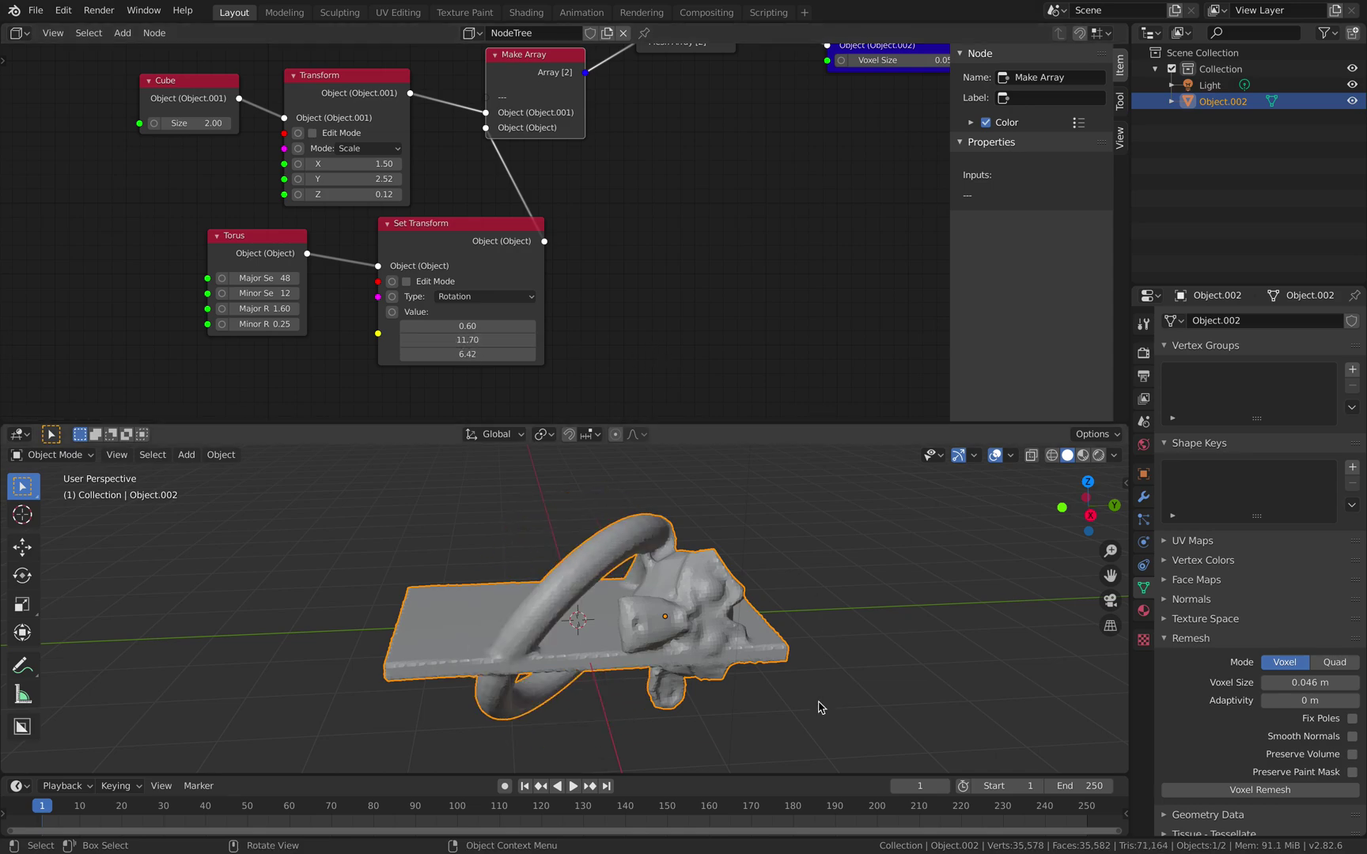
mouse_move(754, 681)
middle_mouse_down()
mouse_move(800, 732)
mouse_move(764, 687)
middle_mouse_up()
key("ctrl+s")
middle_click_drag(671, 52, 644, 90)
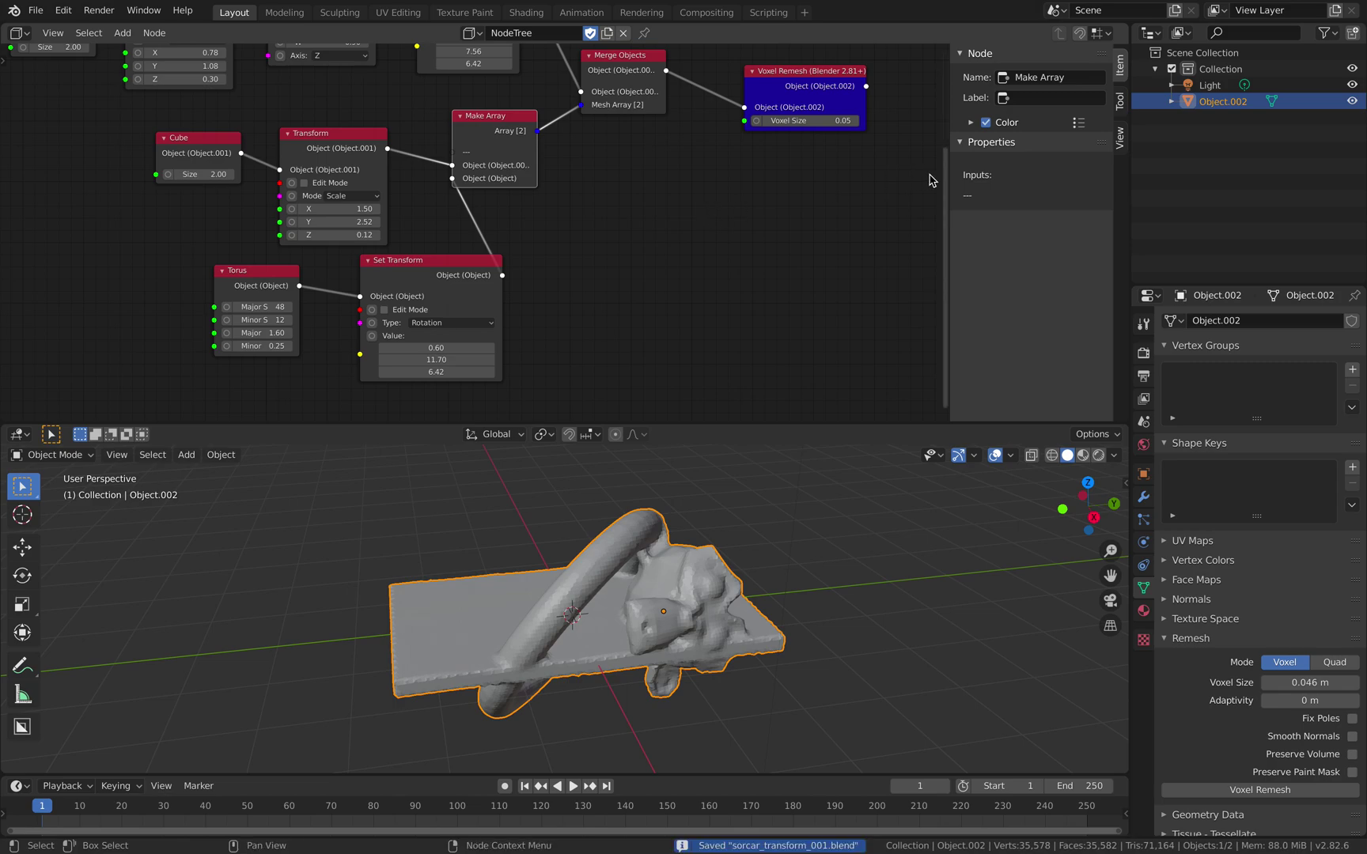
- Split the node editor area, switch the new area to Sverchok Nodes and create a new node tree in it
left_click_drag(949, 168, 510, 32)
left_click(531, 33)
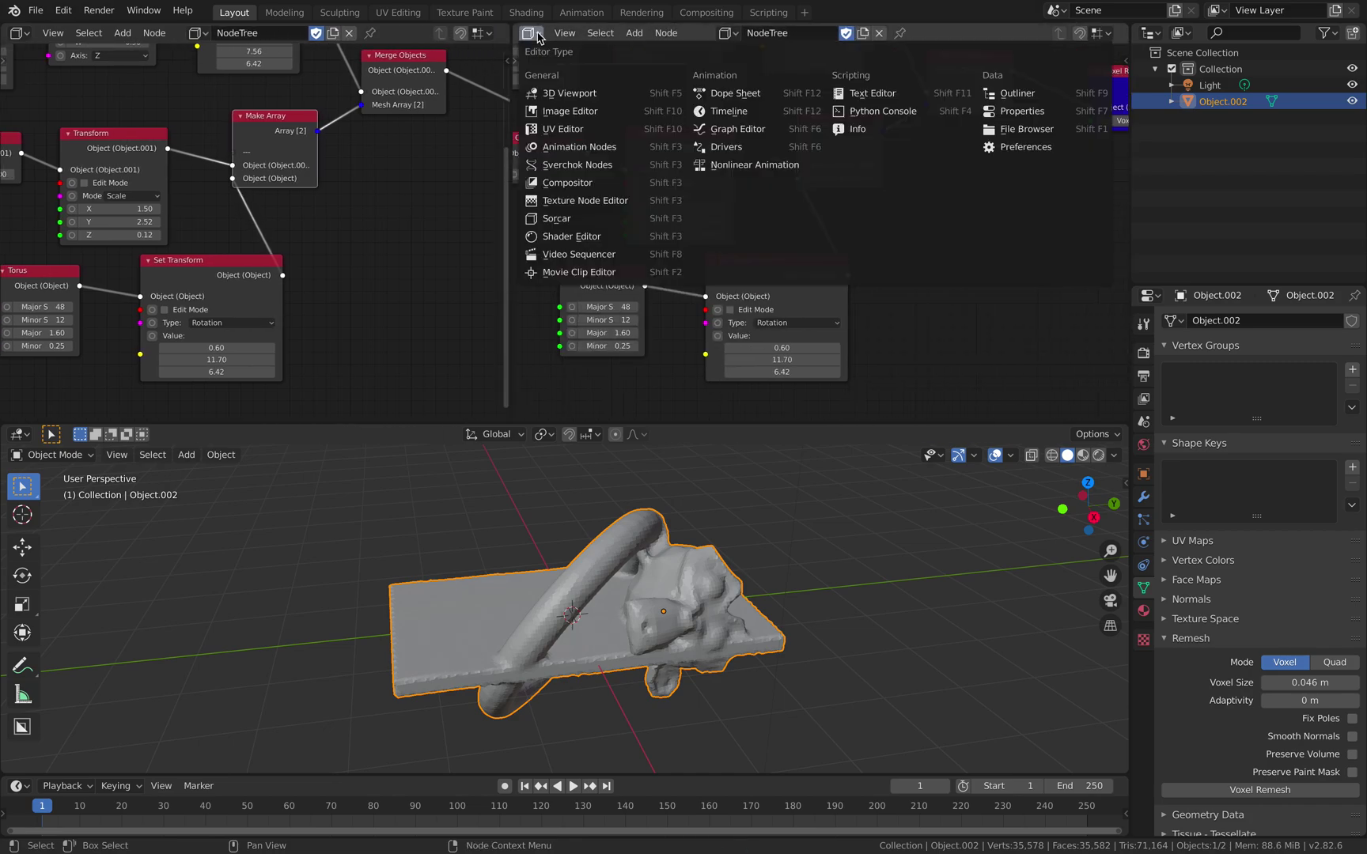
left_click(570, 165)
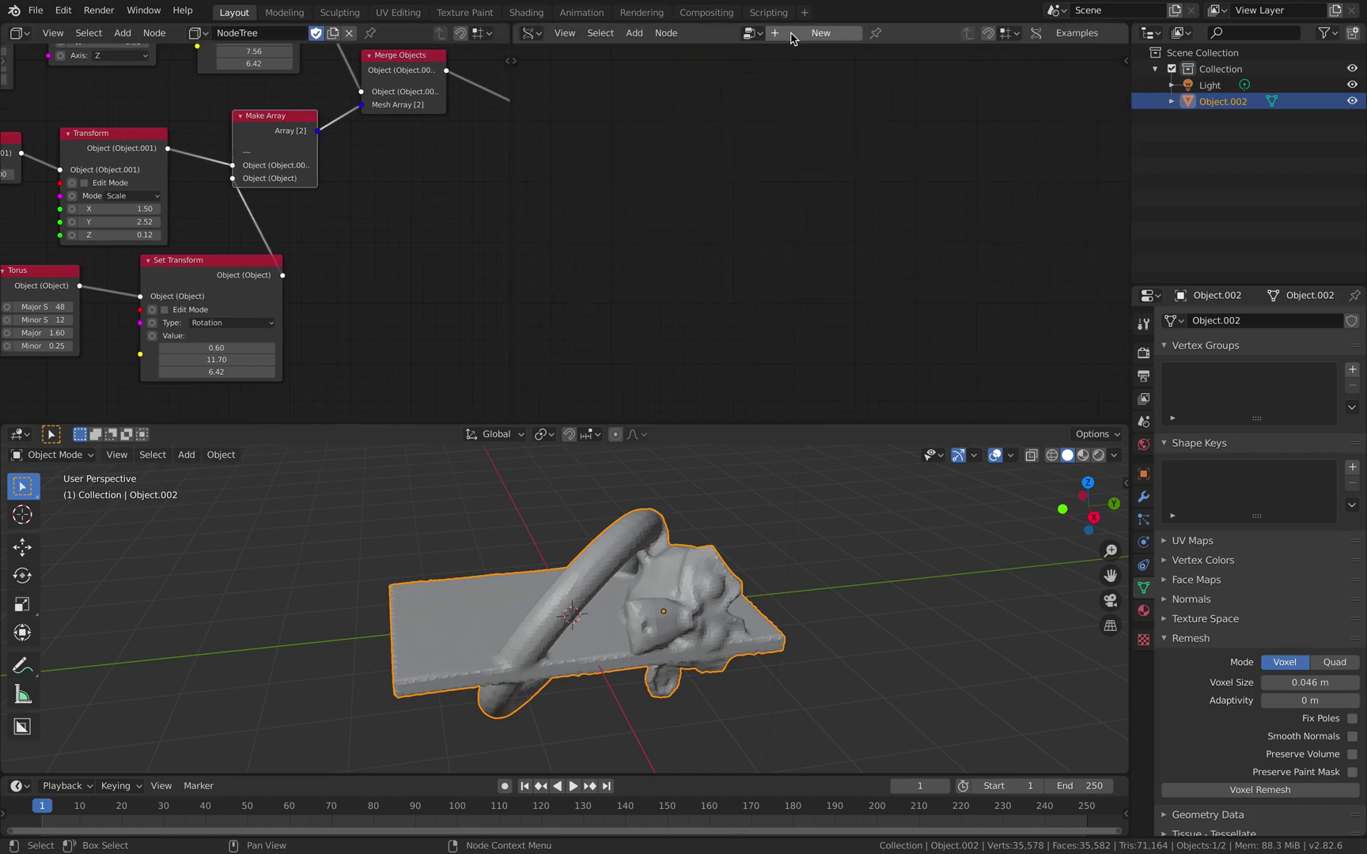
- Add a Box node to the new Sverchok tree
key("shift+a")
left_click(726, 190)
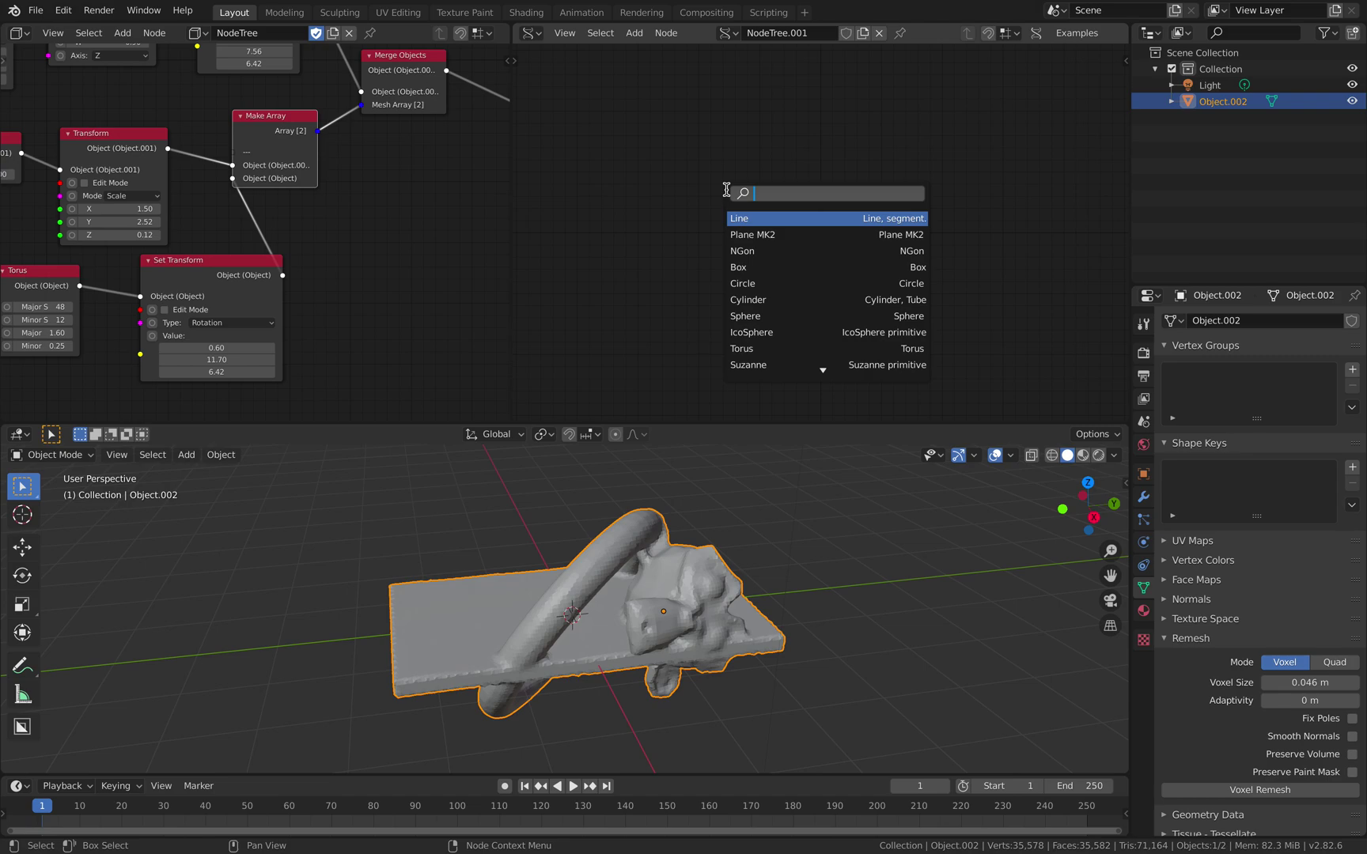
type("box")
key("Return")
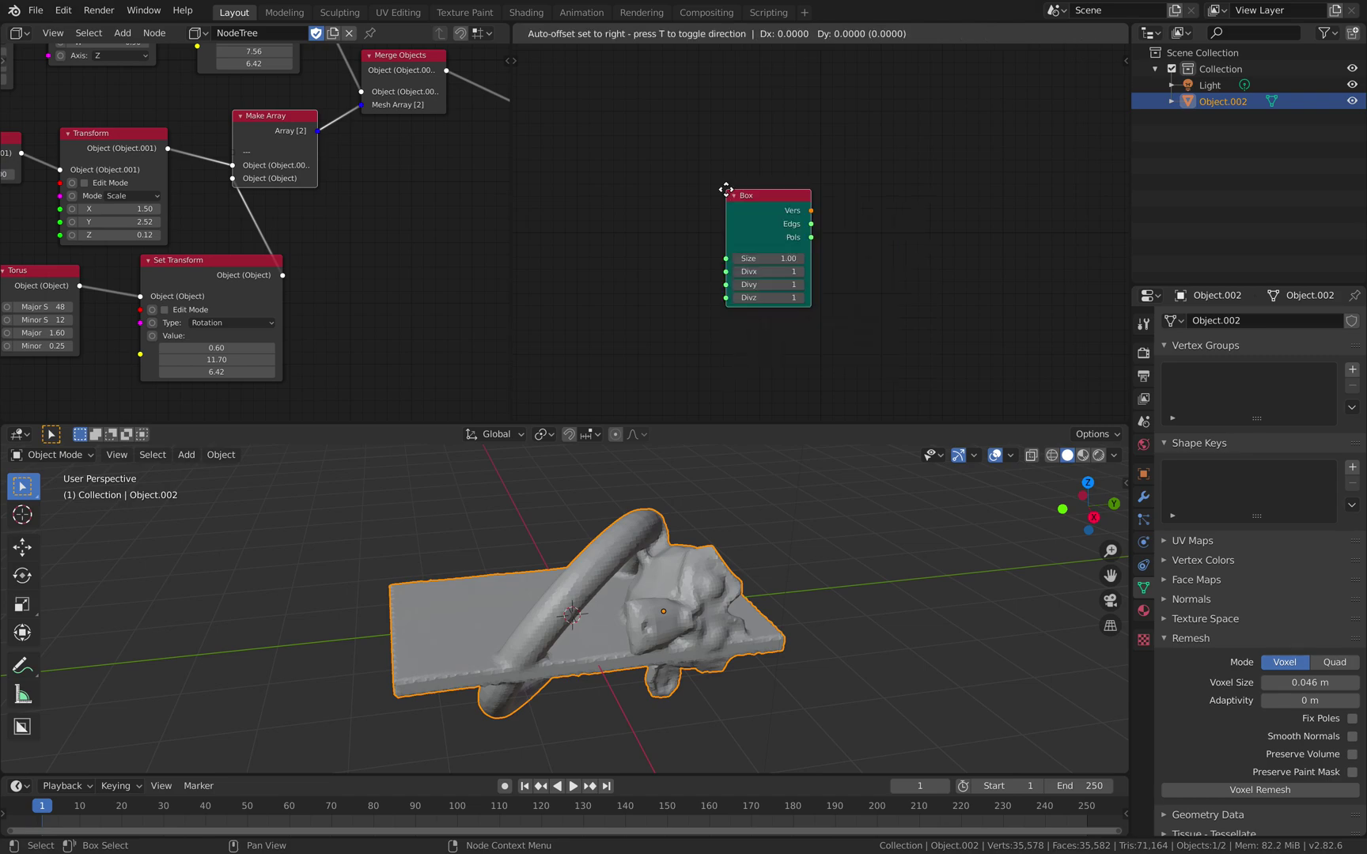
left_click(666, 157)
middle_click_drag(875, 182, 818, 173)
scroll(818, 171, "up", 3)
- Add a Viewer BMesh node beside the Box node and link the box's vertices and polygons to its vertices and faces inputs
key("alt+space")
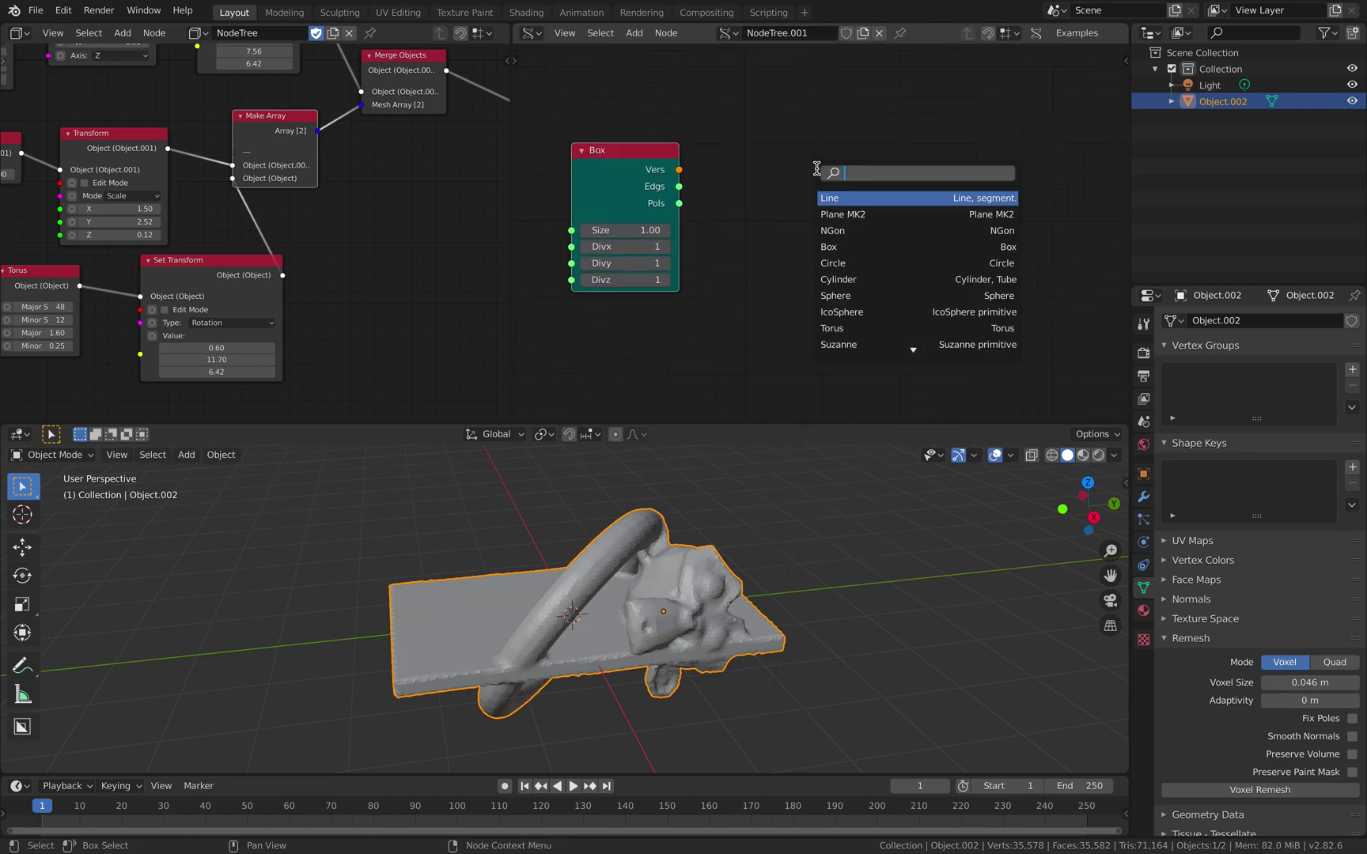
type("bme")
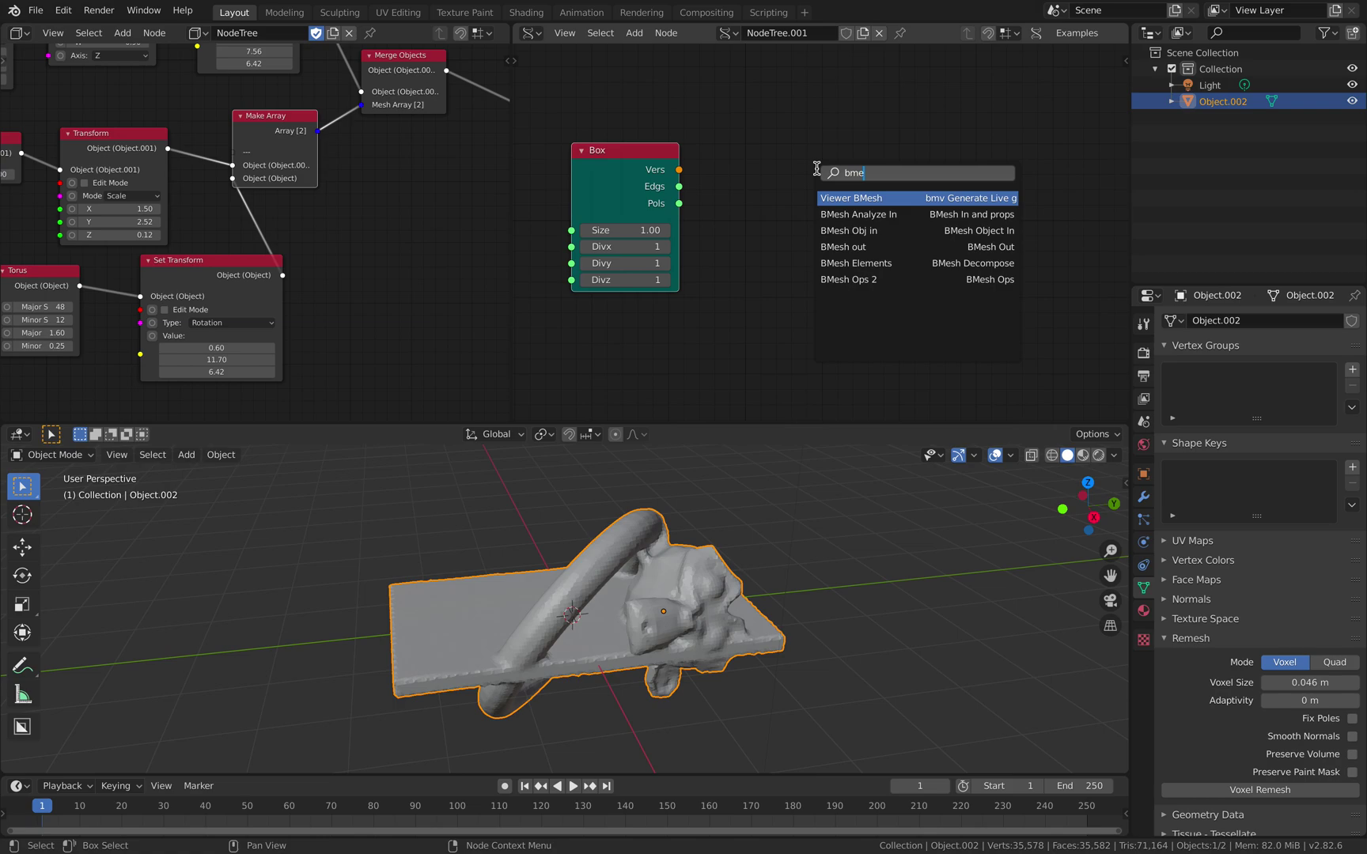
left_click(827, 198)
left_click(823, 186)
middle_click_drag(728, 177, 731, 145)
left_click_drag(651, 119, 976, 271)
- Add a Random Vector MK2 node below the Box node and link its output to the viewer's matrix input
middle_click_drag(668, 294, 673, 284)
key("alt+space")
type("random vector")
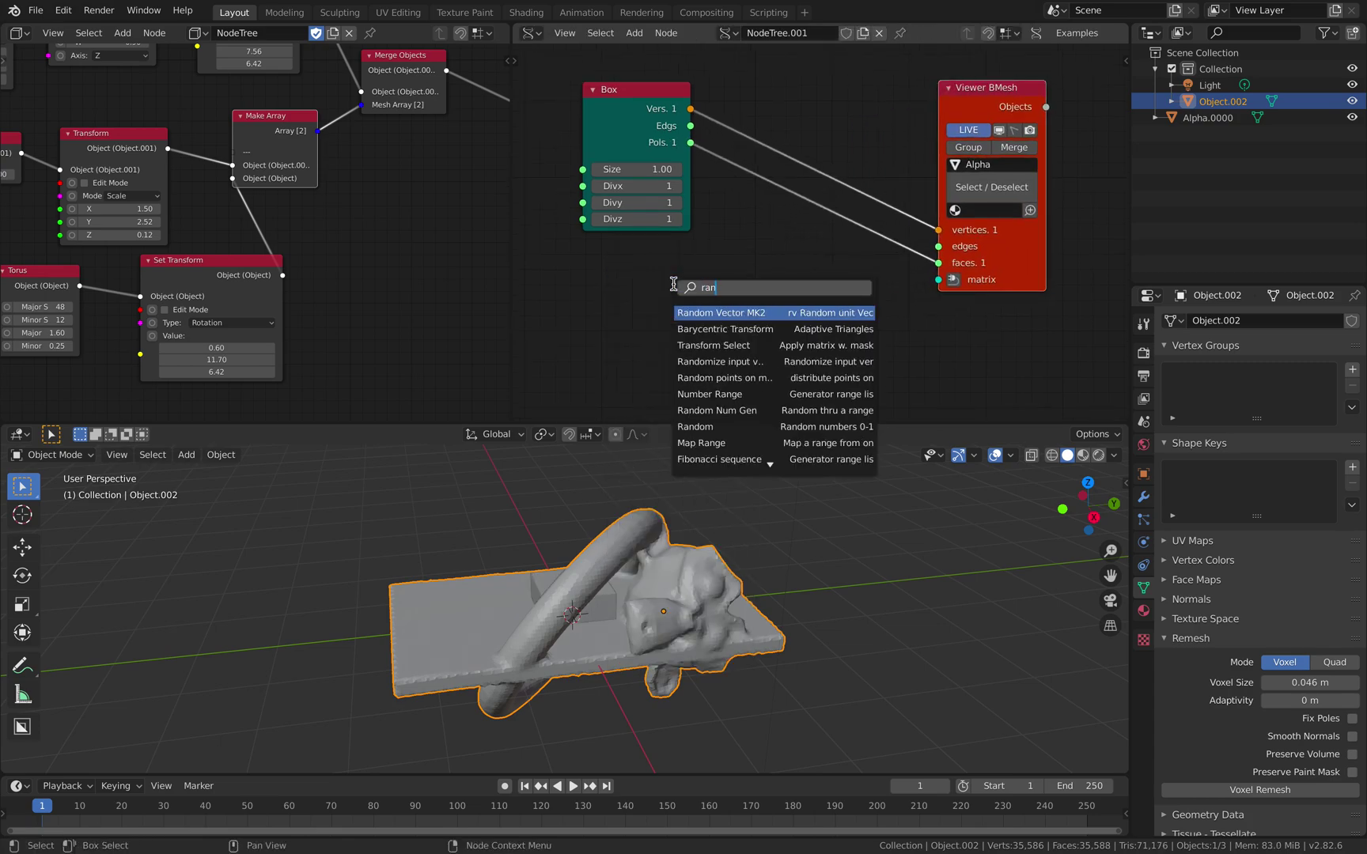
key("Return")
left_click(675, 288)
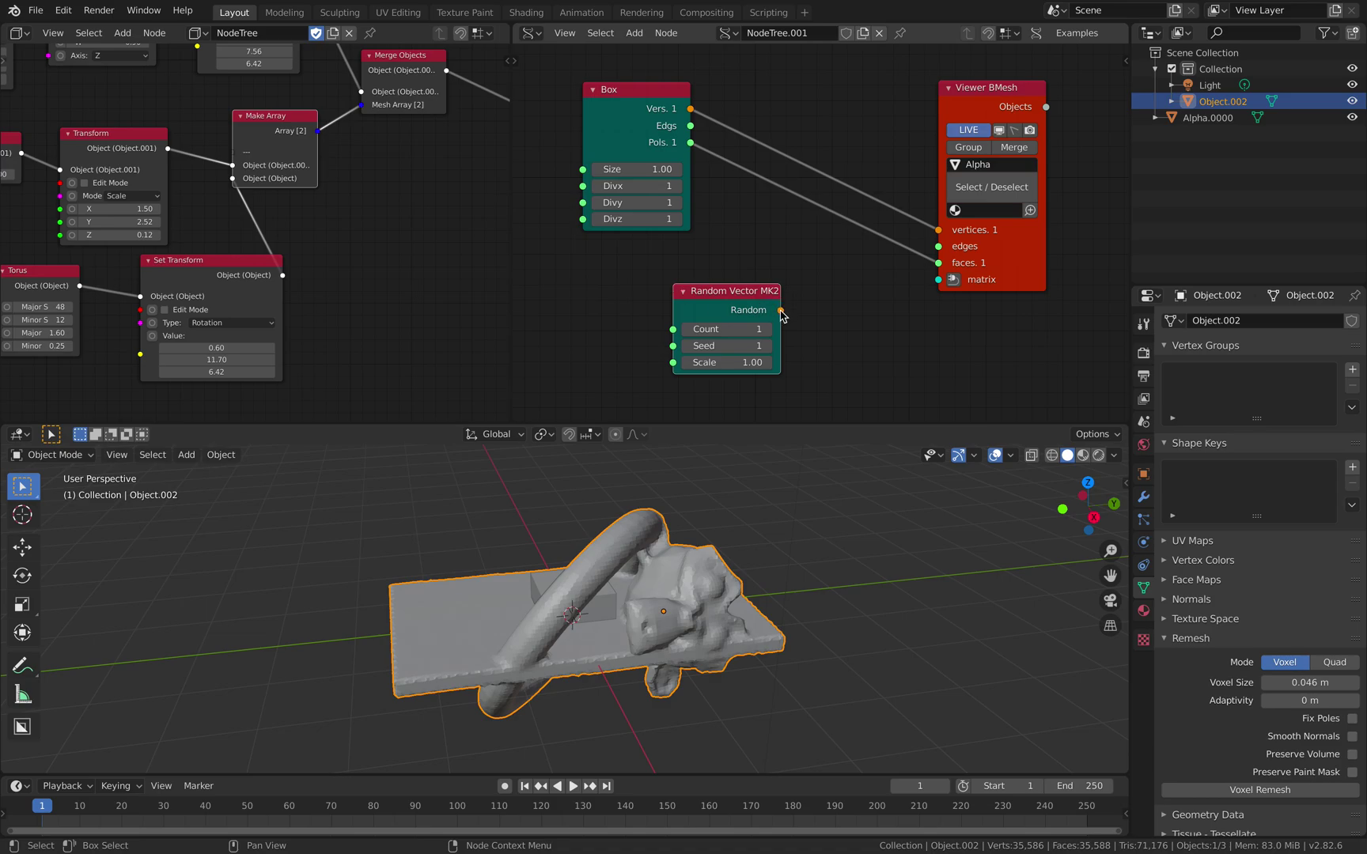
left_click_drag(780, 310, 938, 279)
- Set the Random Vector node's count to 10 and its seed to 45
left_click(750, 331)
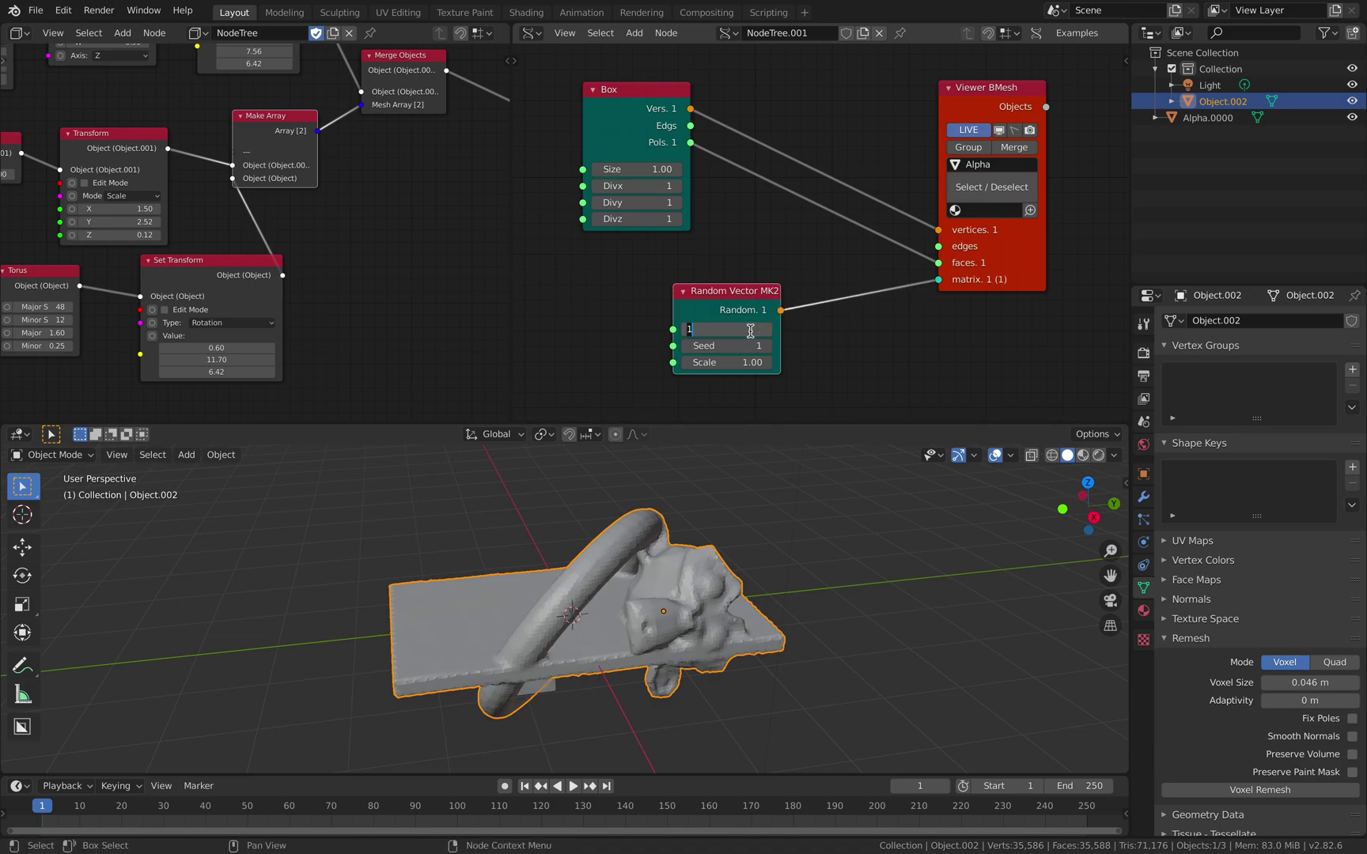
type("10")
key("Return")
left_click_drag(742, 344, 830, 344)
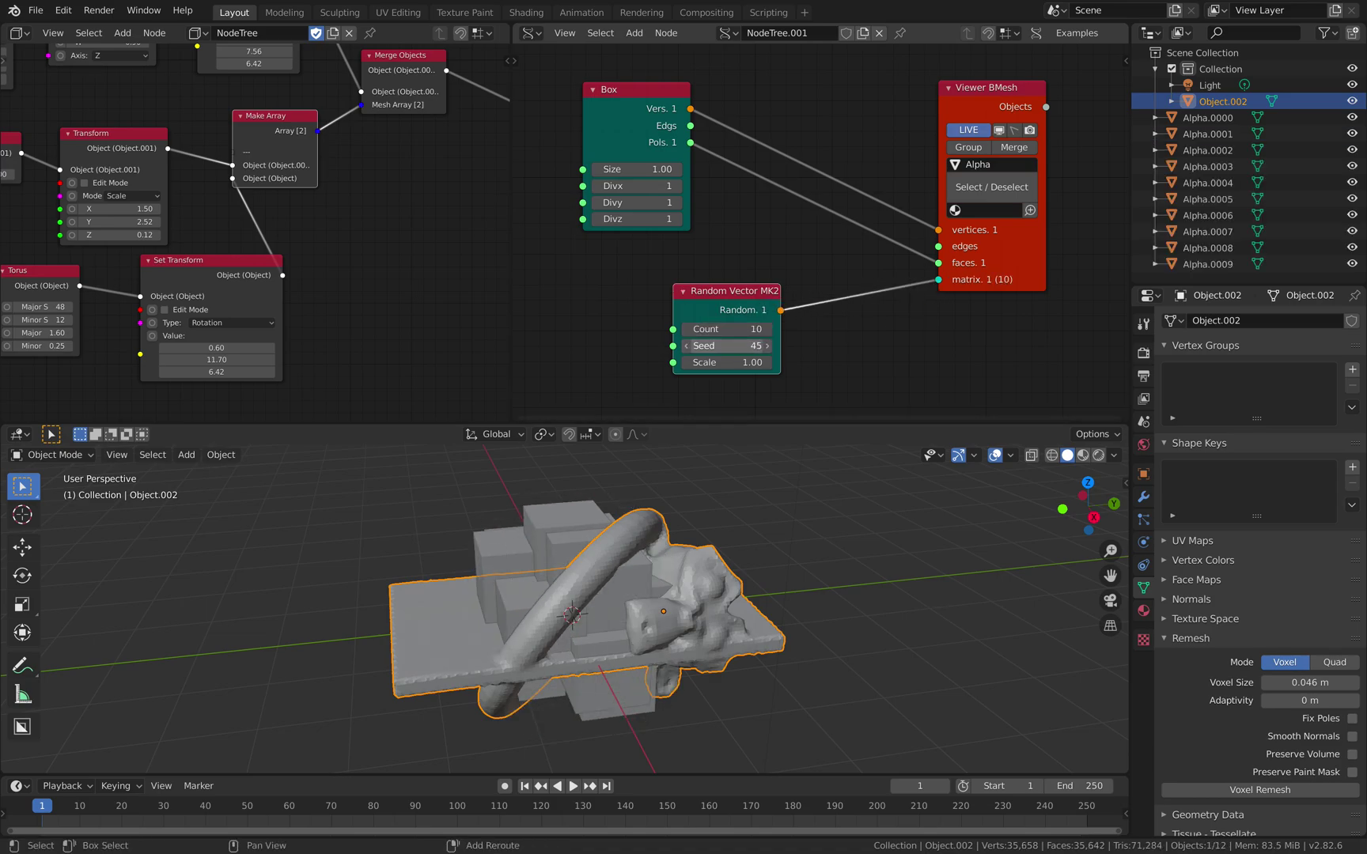
middle_click_drag(744, 553, 819, 557)
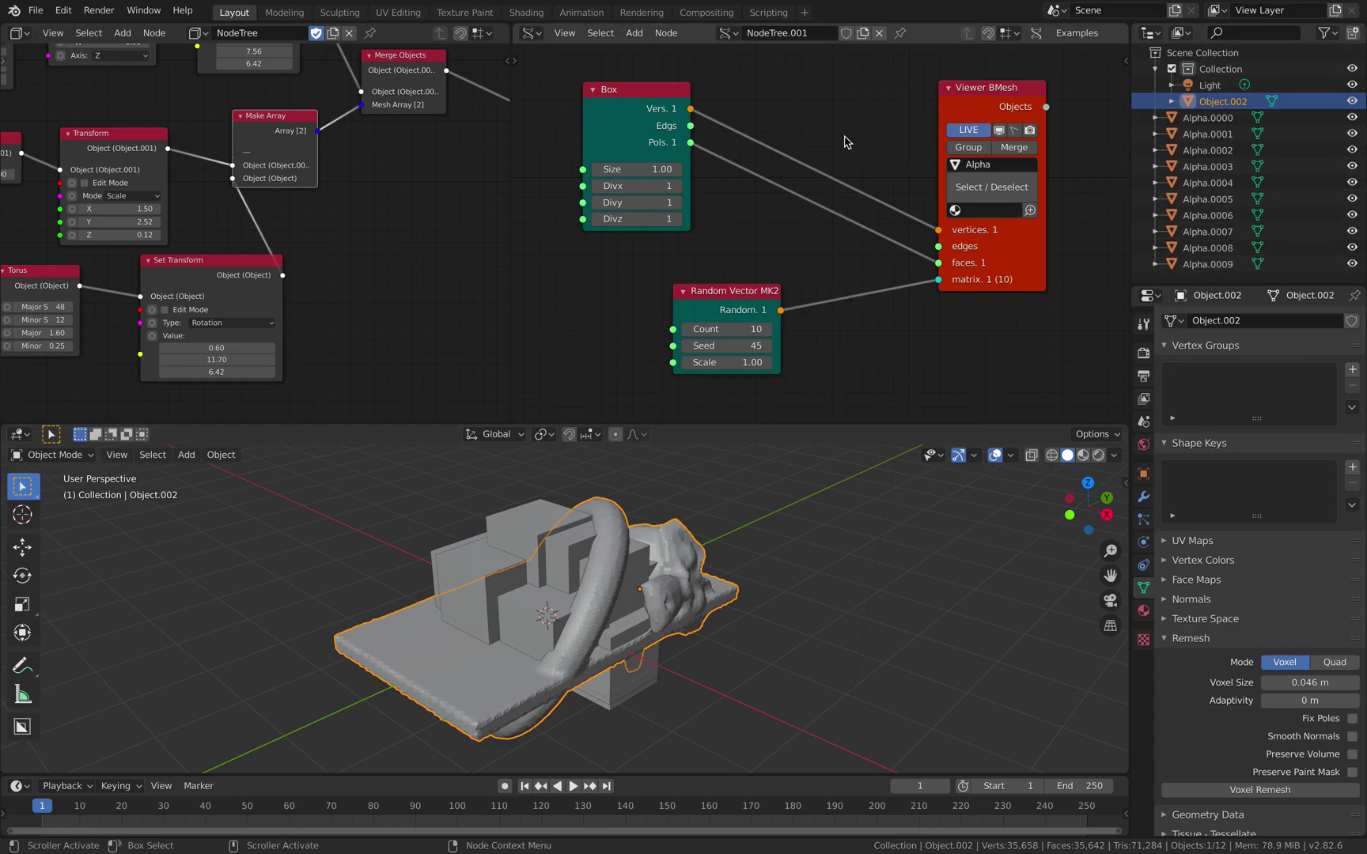
- Turn on Merge in the Viewer BMesh node and move the Viewer BMesh and Box nodes closer together
left_click(1014, 148)
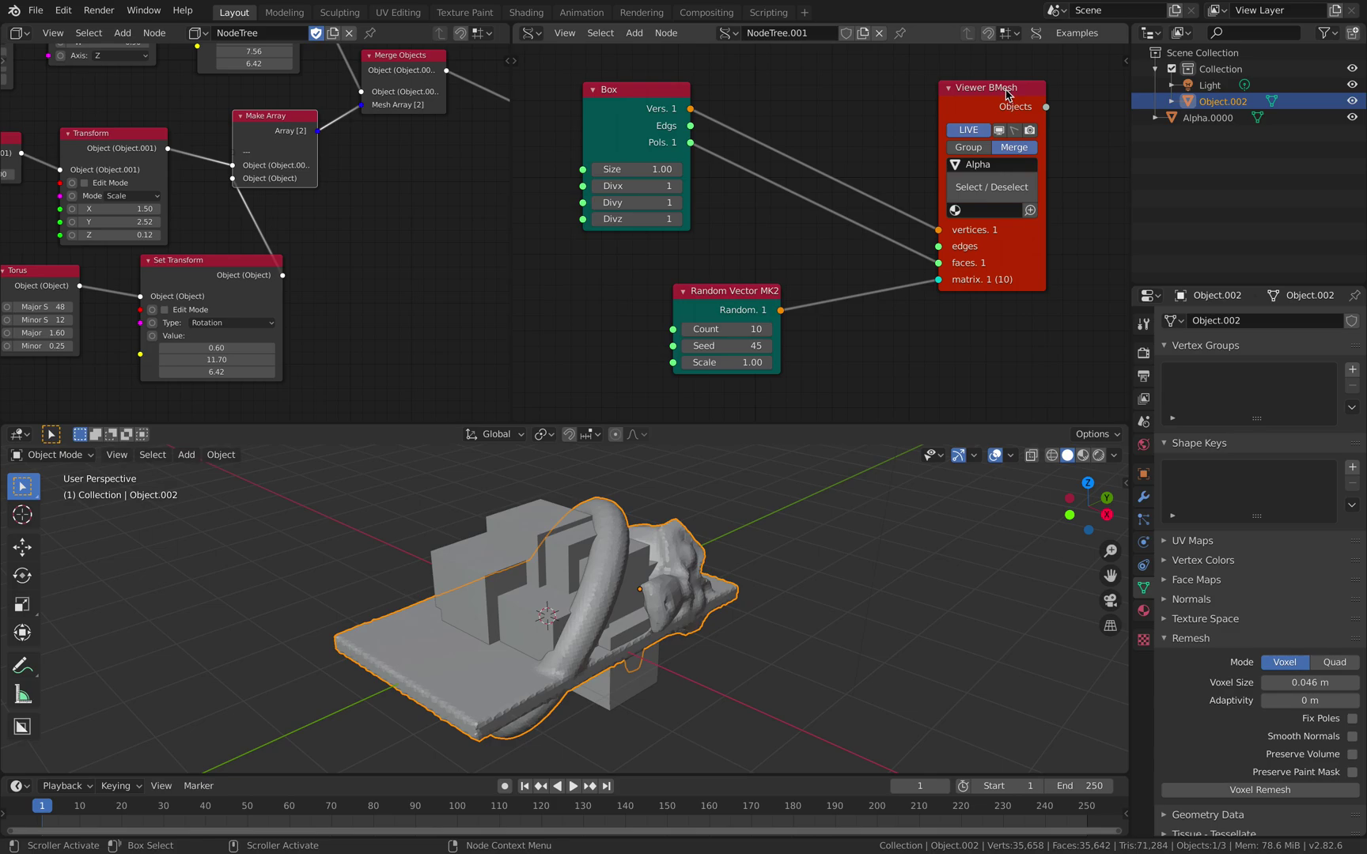
left_click_drag(1006, 93, 976, 95)
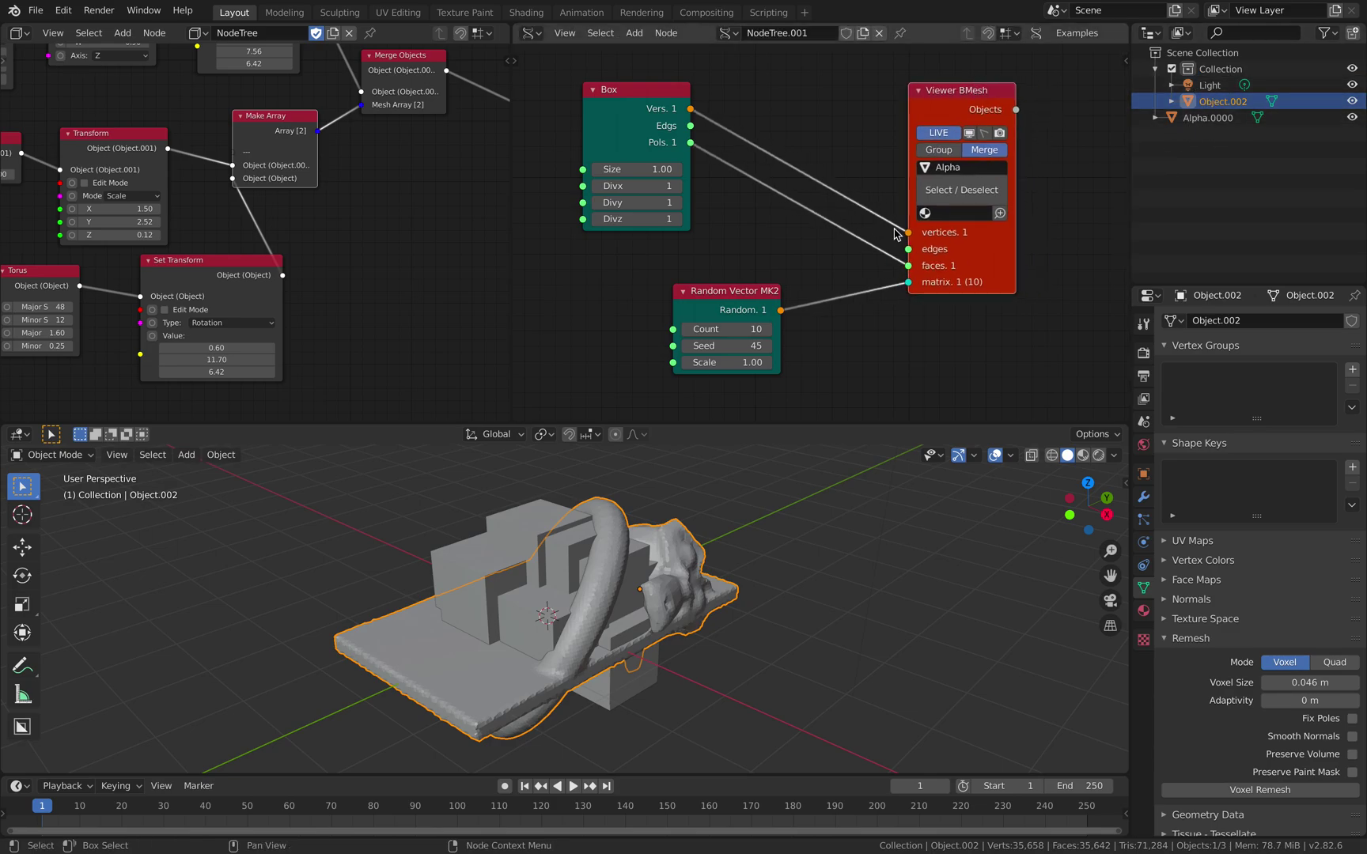
left_click_drag(683, 136, 711, 135)
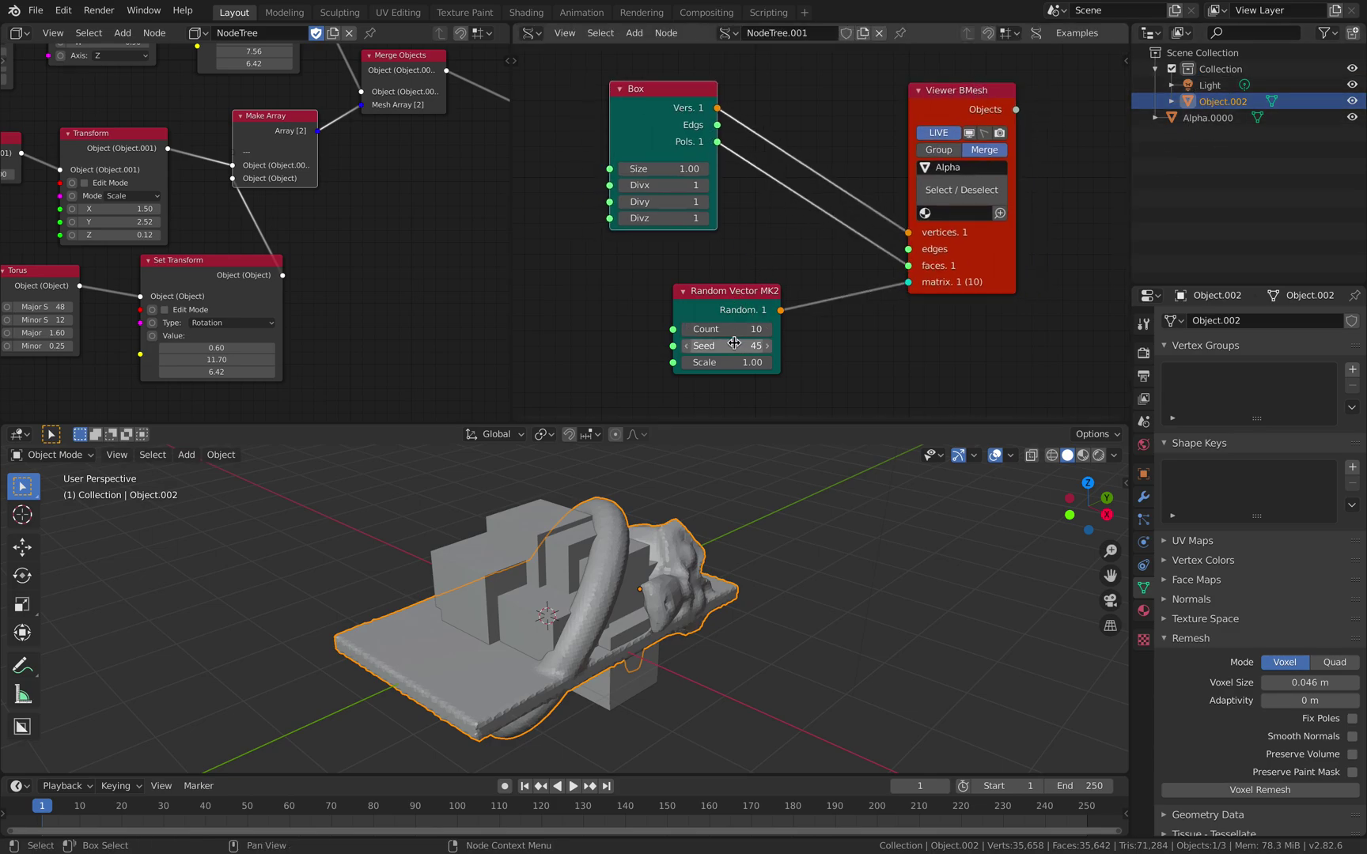
- Set the Random Vector node's seed to 85 and select the merged boxes object in the viewport
left_click_drag(733, 346, 844, 345)
left_click(540, 519)
mouse_move(539, 519)
middle_mouse_down()
mouse_move(827, 524)
mouse_move(540, 530)
middle_mouse_up()
- Add a Custom Object node to the Sorcar tree, beside the torus's Set Transform node
scroll(404, 285, "down", 2)
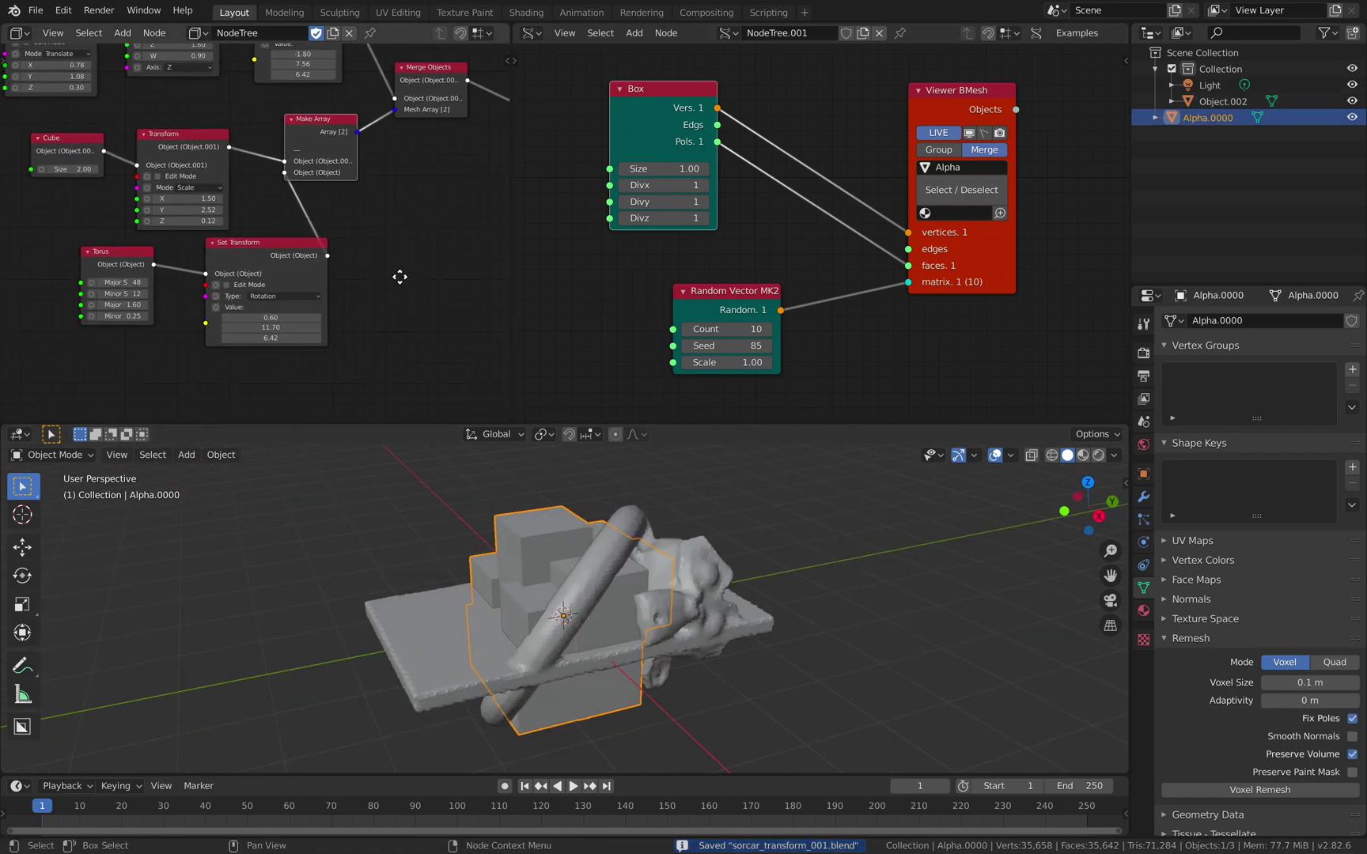
key("shift+a")
left_click(356, 268)
type("objec")
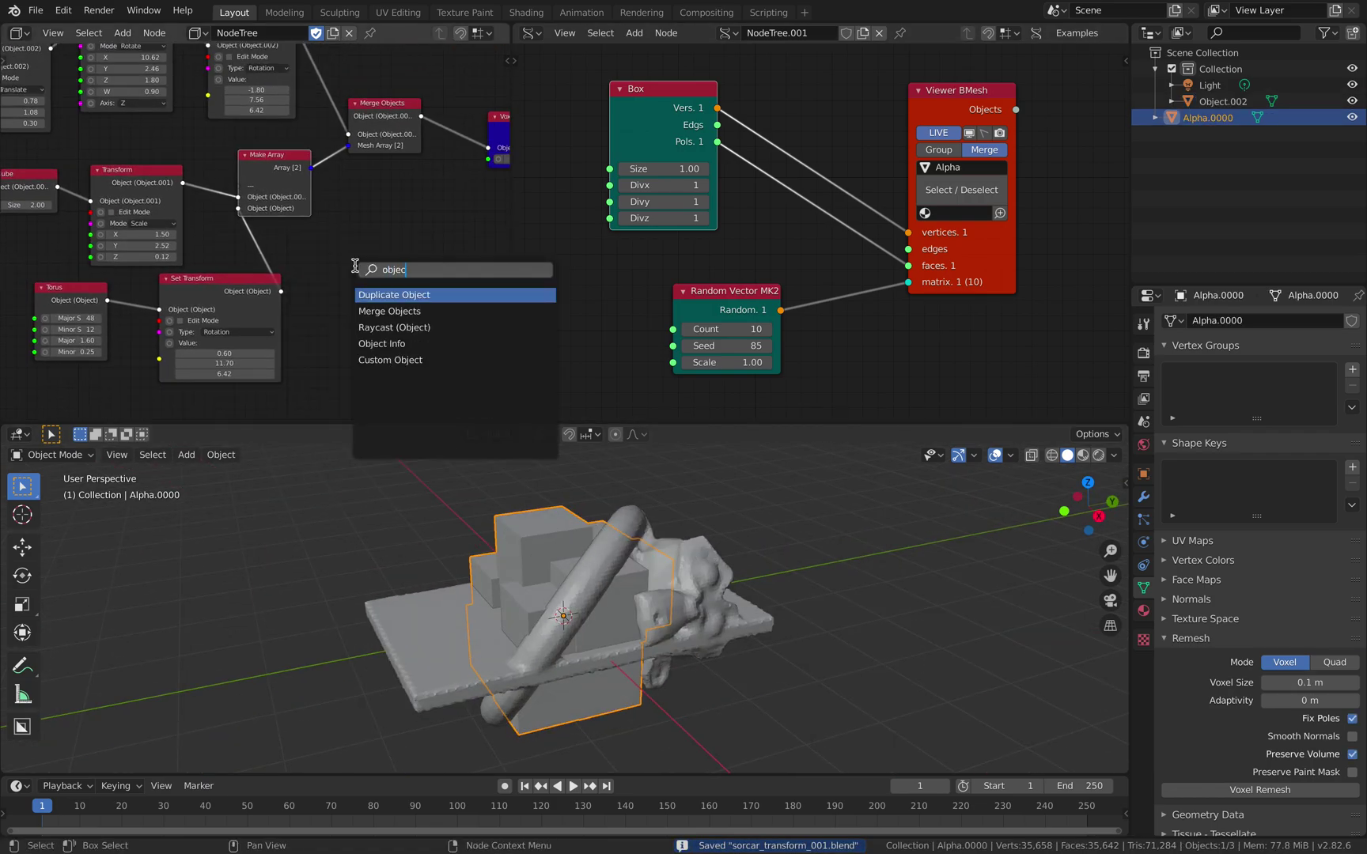
left_click(384, 360)
left_click(379, 329)
middle_click_drag(380, 329, 339, 296)
scroll(340, 296, "up", 2)
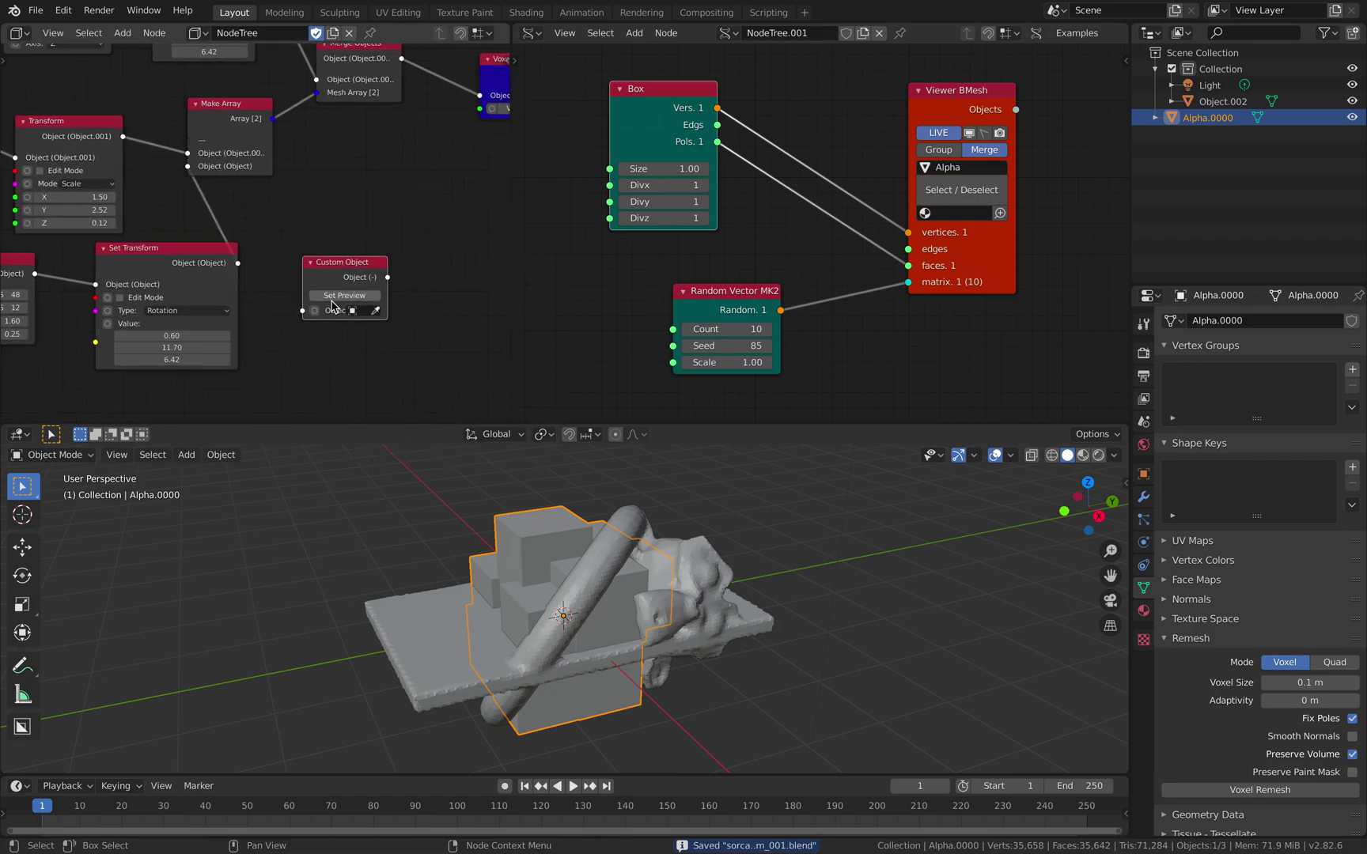
- Assign Alpha.0000 to the Custom Object node and link its output into Make Array as a third object
left_click(365, 311)
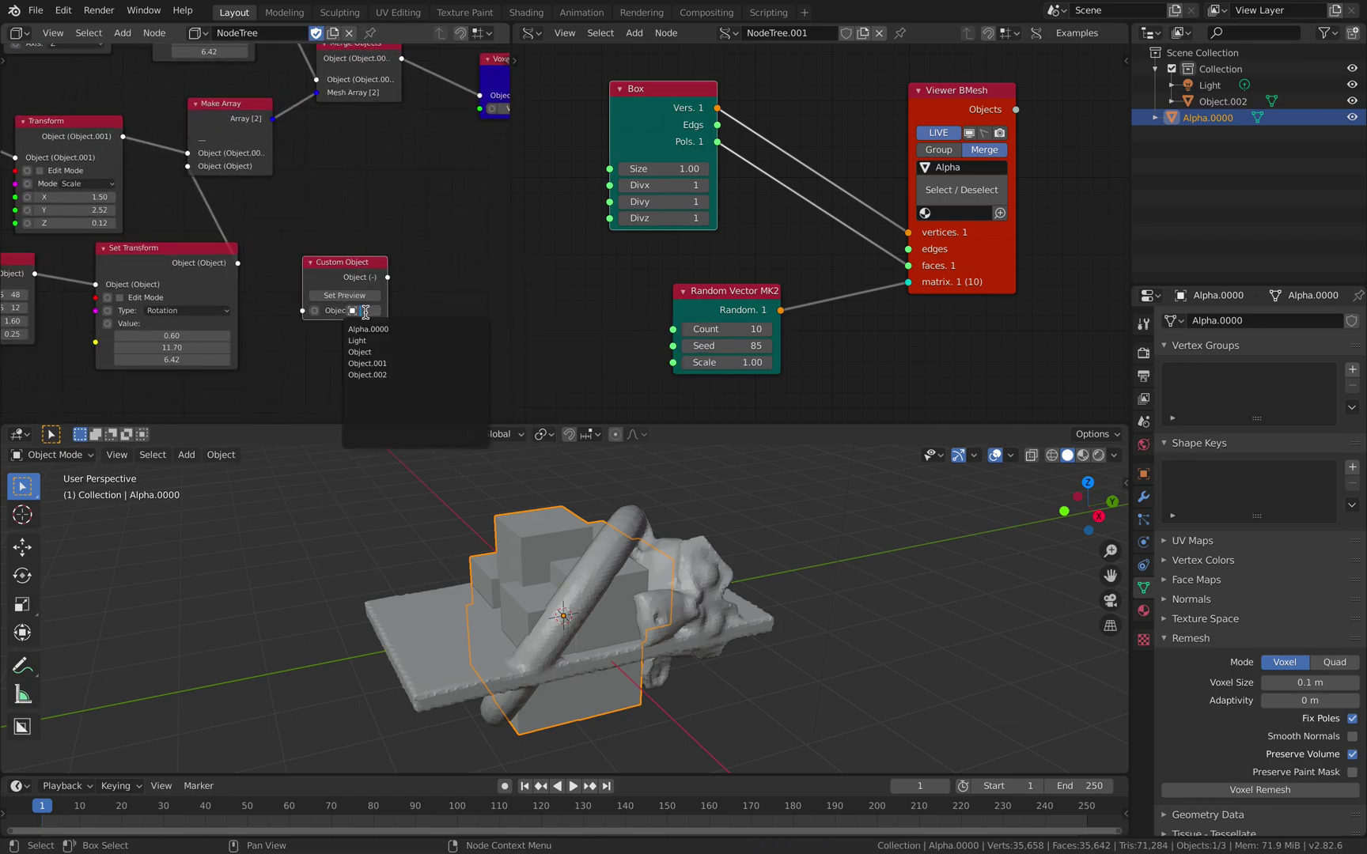
left_click(386, 328)
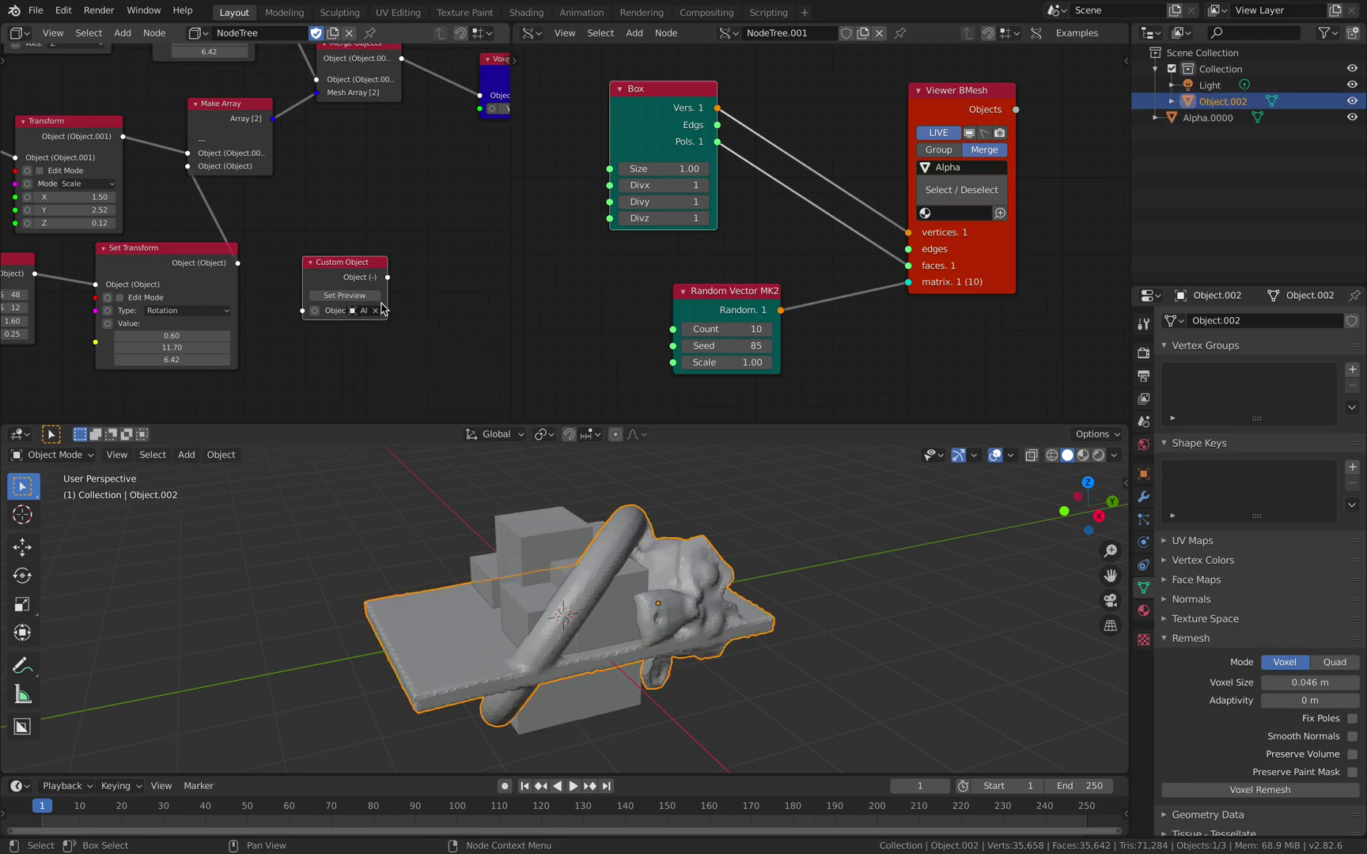
left_click_drag(386, 278, 196, 143)
left_click_drag(387, 277, 199, 144)
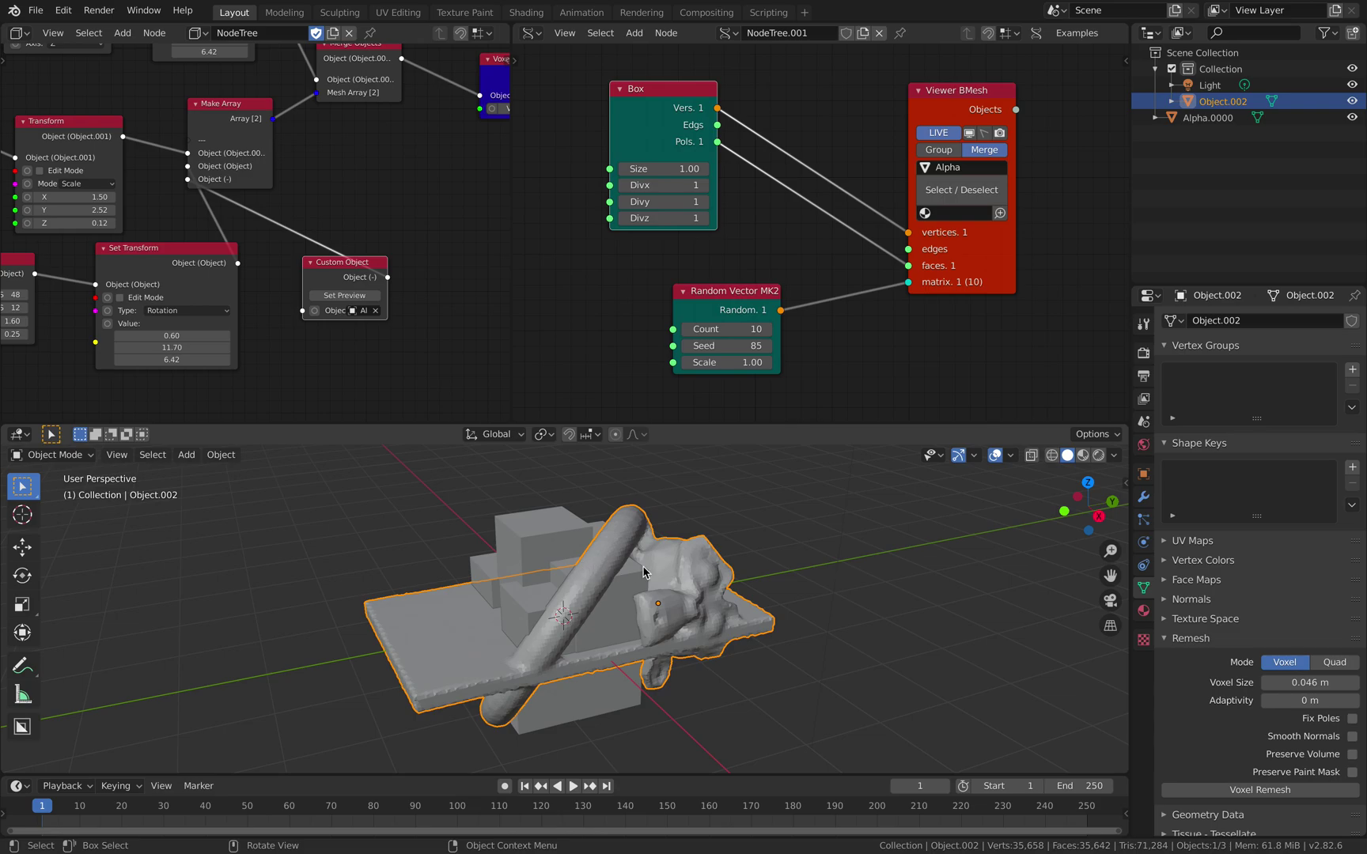
middle_click_drag(734, 555, 752, 565)
- Set the Voxel Remesh node's voxel size to 0.07
middle_click_drag(356, 265, 455, 300)
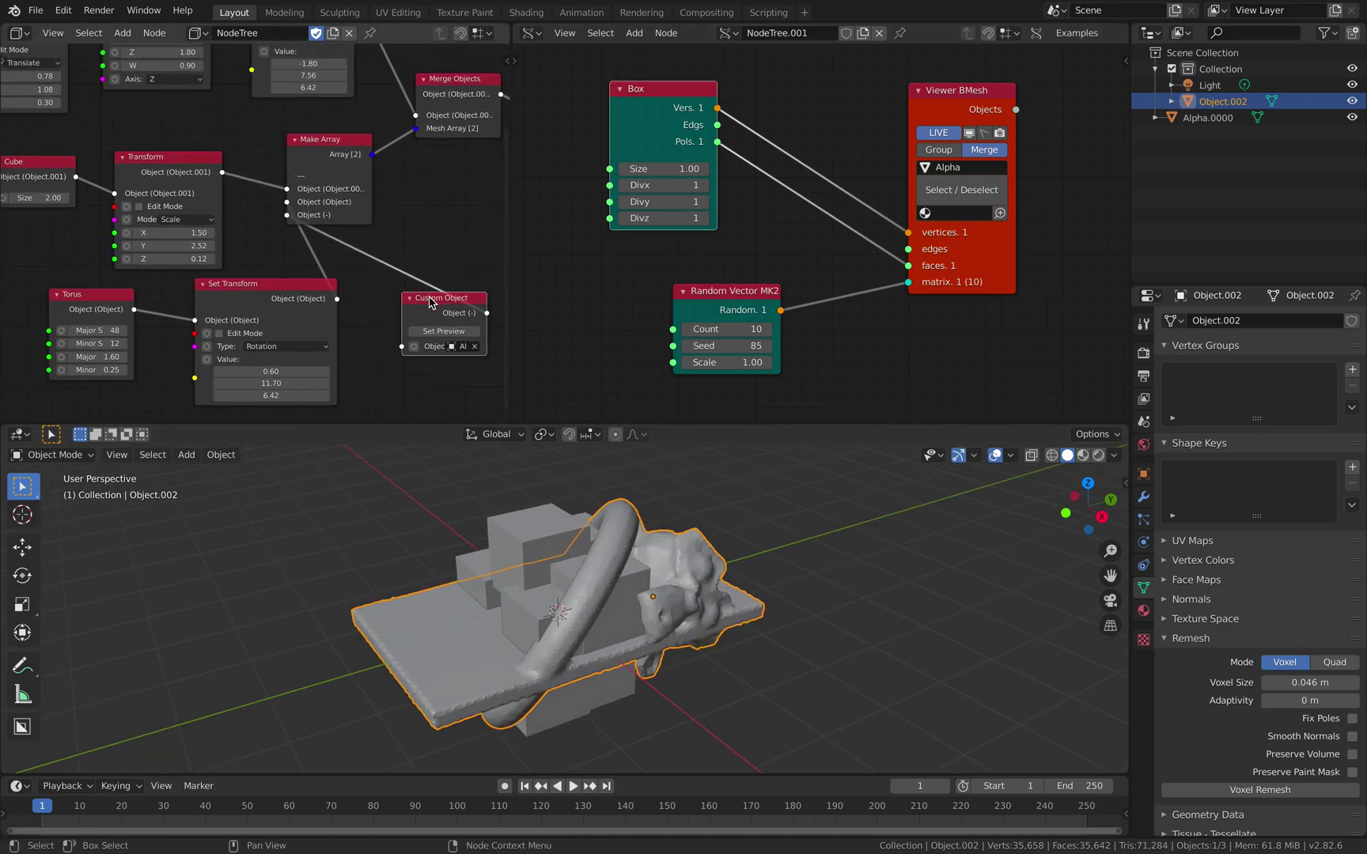
middle_click_drag(391, 214, 280, 186)
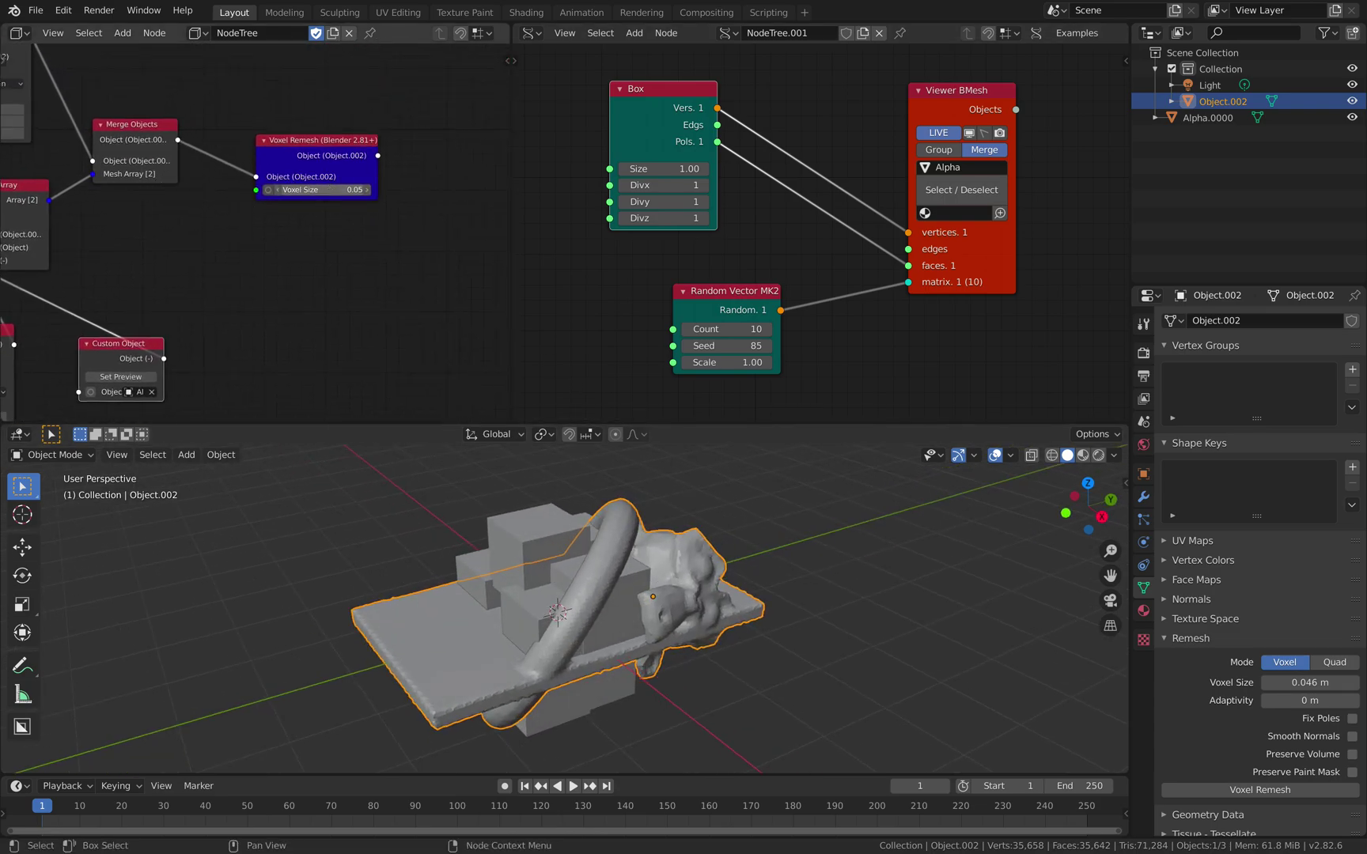
left_click_drag(332, 189, 335, 189)
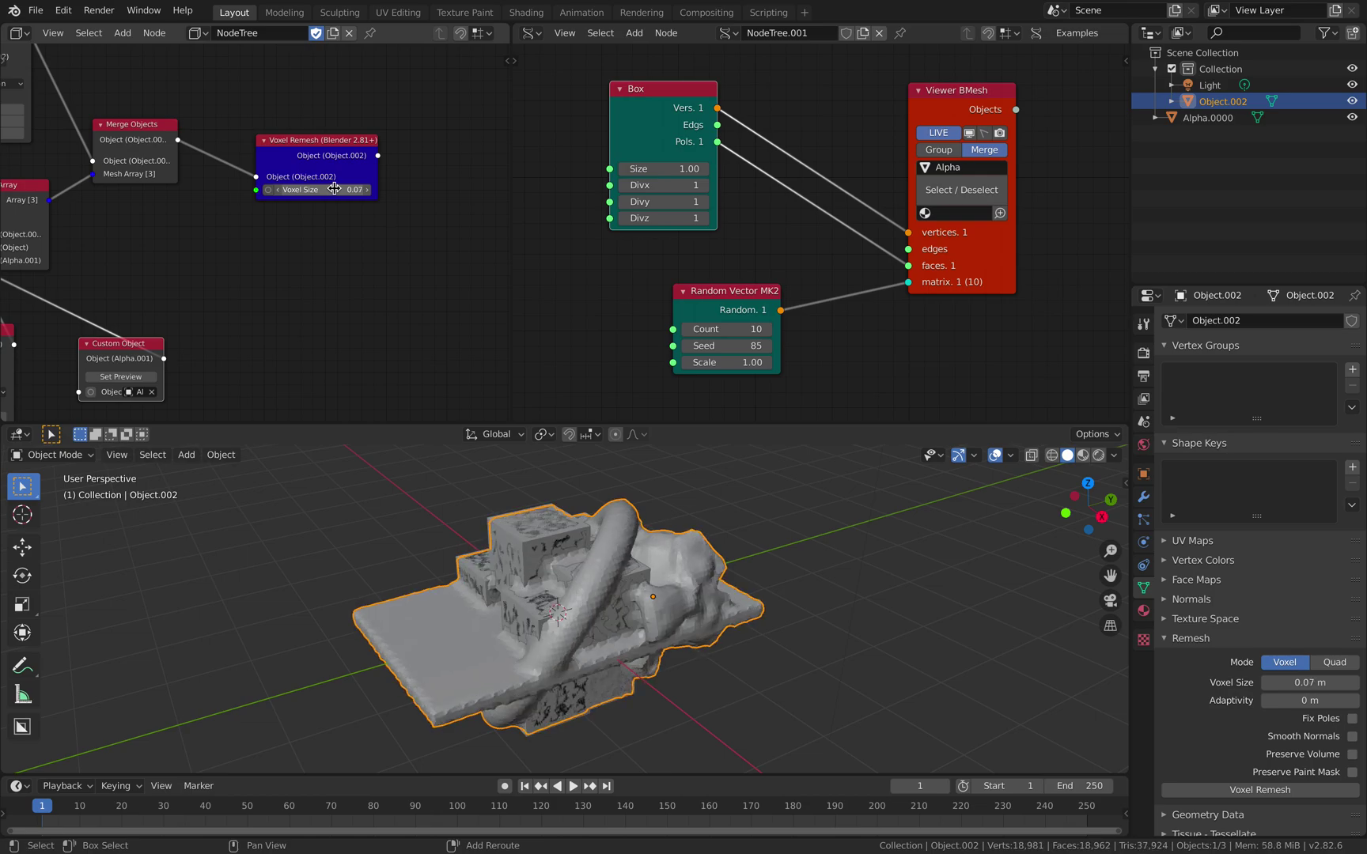
- Hide the original Alpha.0000 object in the viewport and save the file
left_click(1353, 117)
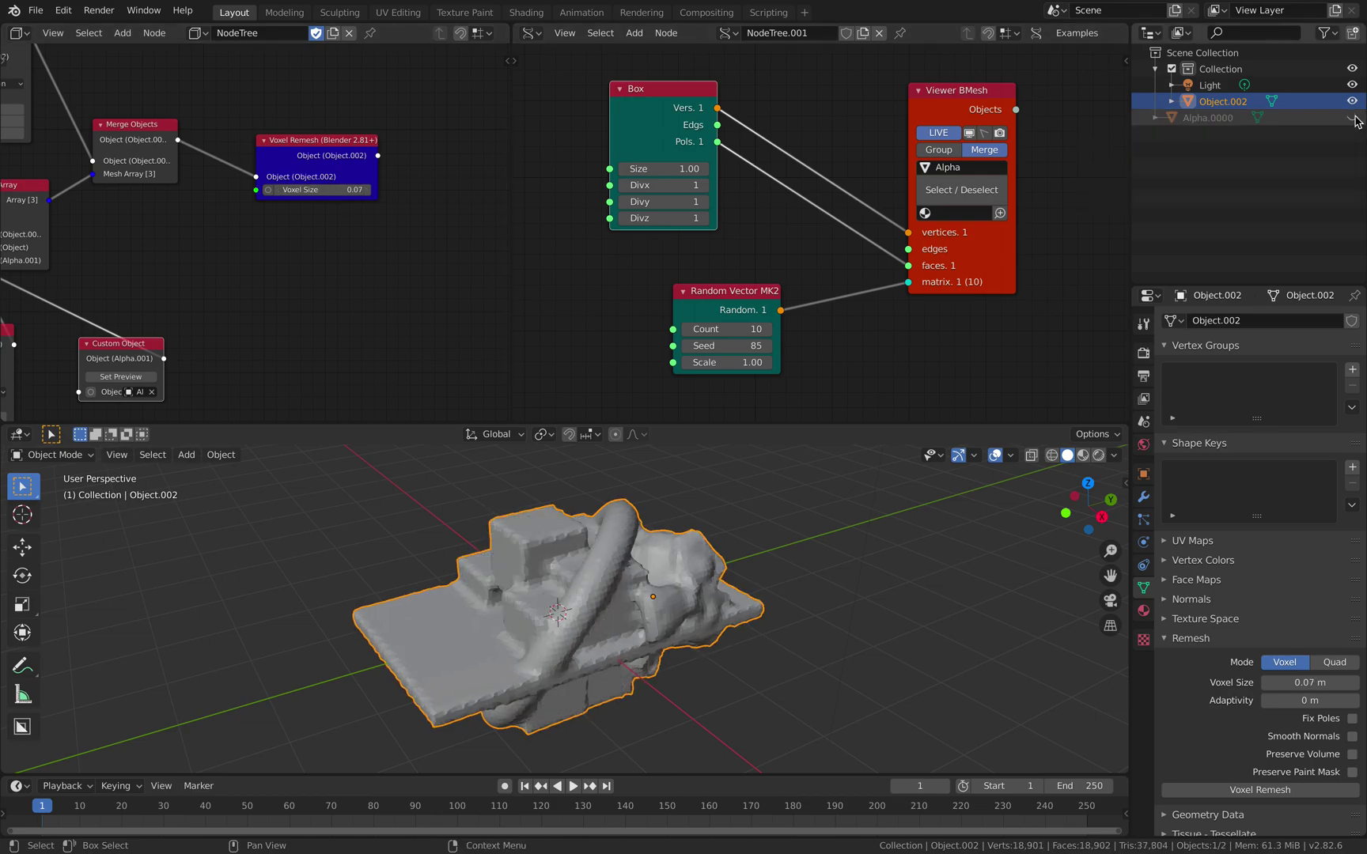
middle_click_drag(680, 625, 465, 504)
middle_click_drag(321, 311, 455, 299)
key("ctrl+s")
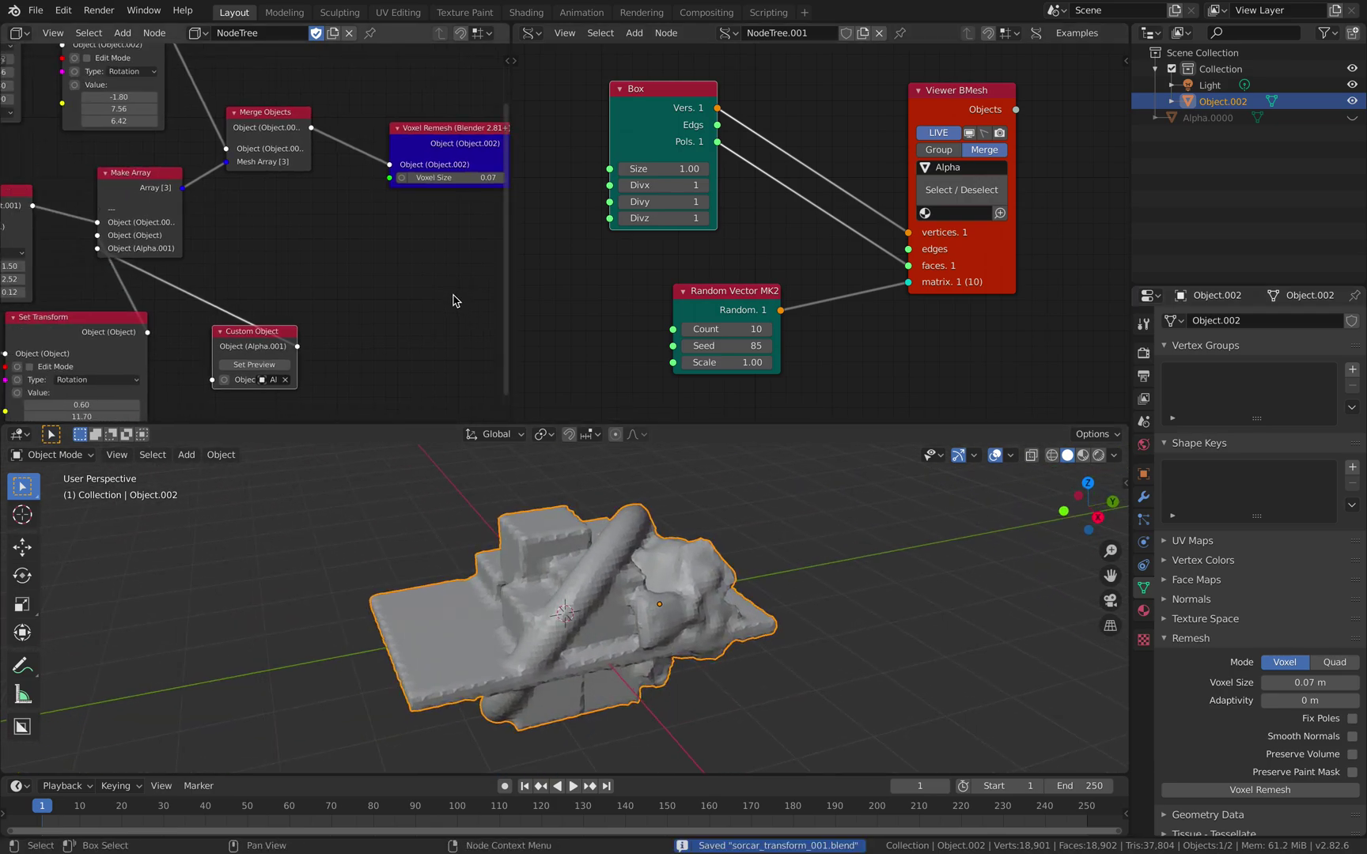
- Rearrange the Sverchok nodes and insert a Matrix in node between Random Vector MK2 and the Viewer BMesh's matrix input
middle_click_drag(706, 302, 729, 295)
left_click_drag(739, 294, 689, 294)
middle_click_drag(745, 603, 774, 544)
middle_click_drag(803, 265, 678, 260)
left_click_drag(910, 243, 963, 195)
key("shift+a")
left_click(719, 288)
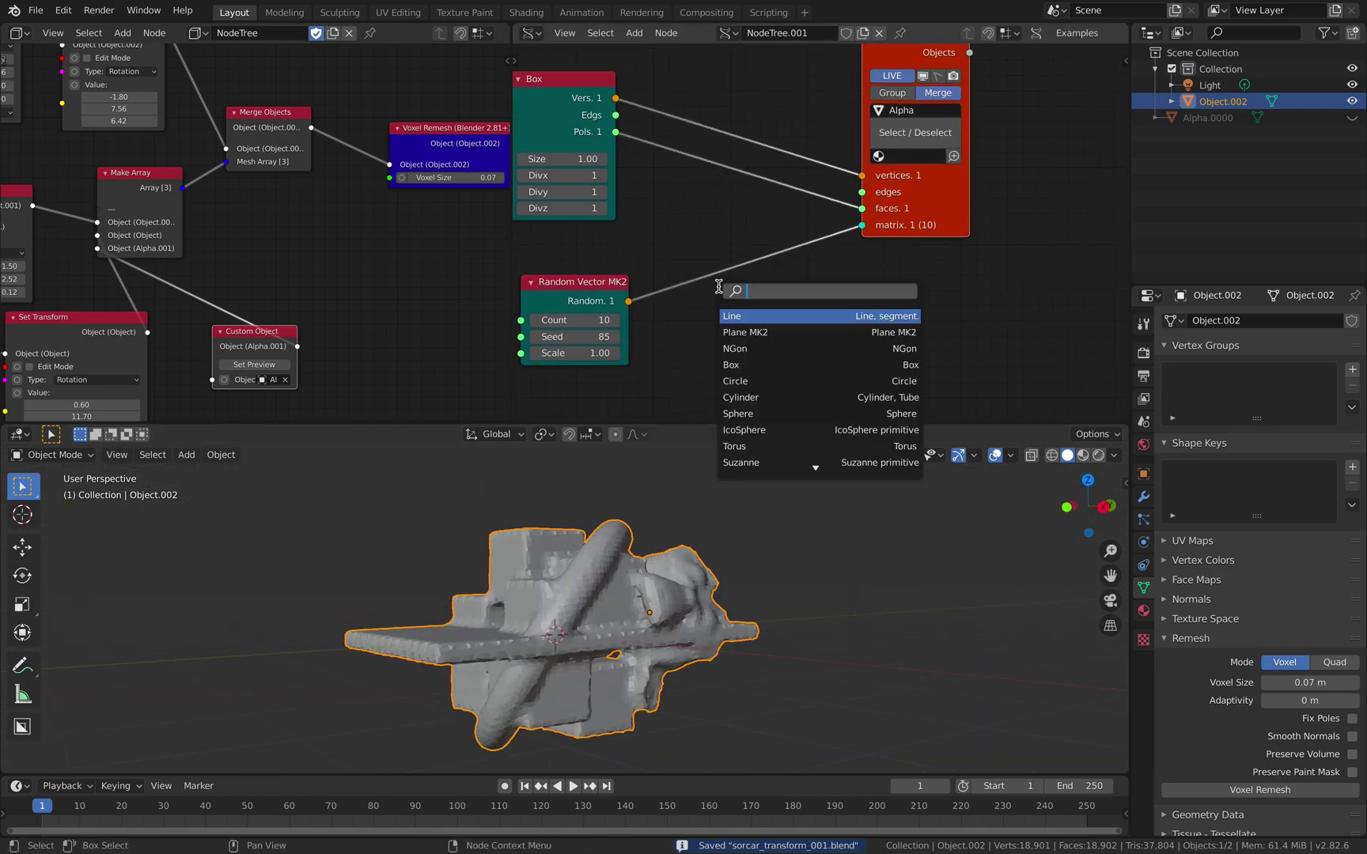
type("mat in")
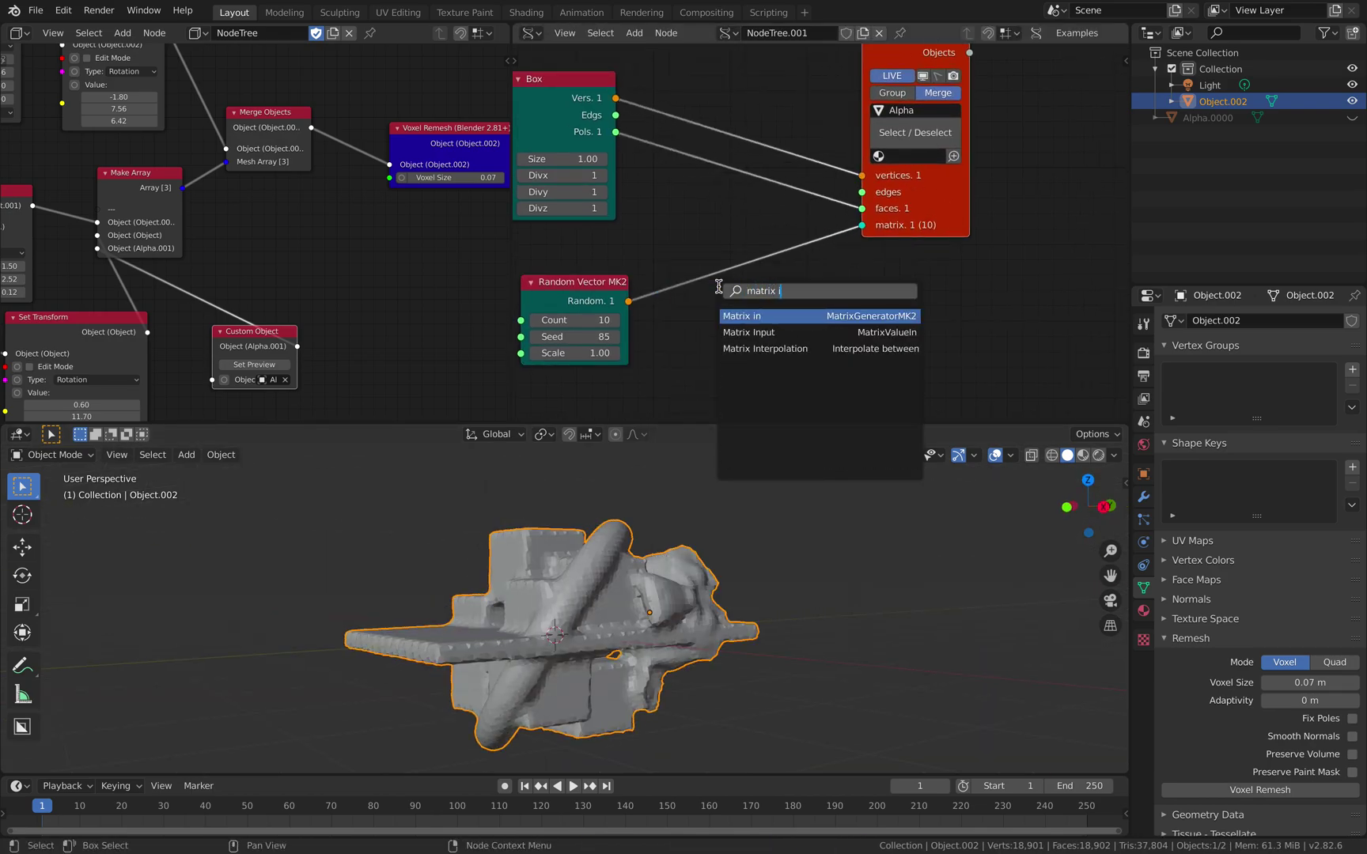
key("Return")
left_click(693, 245)
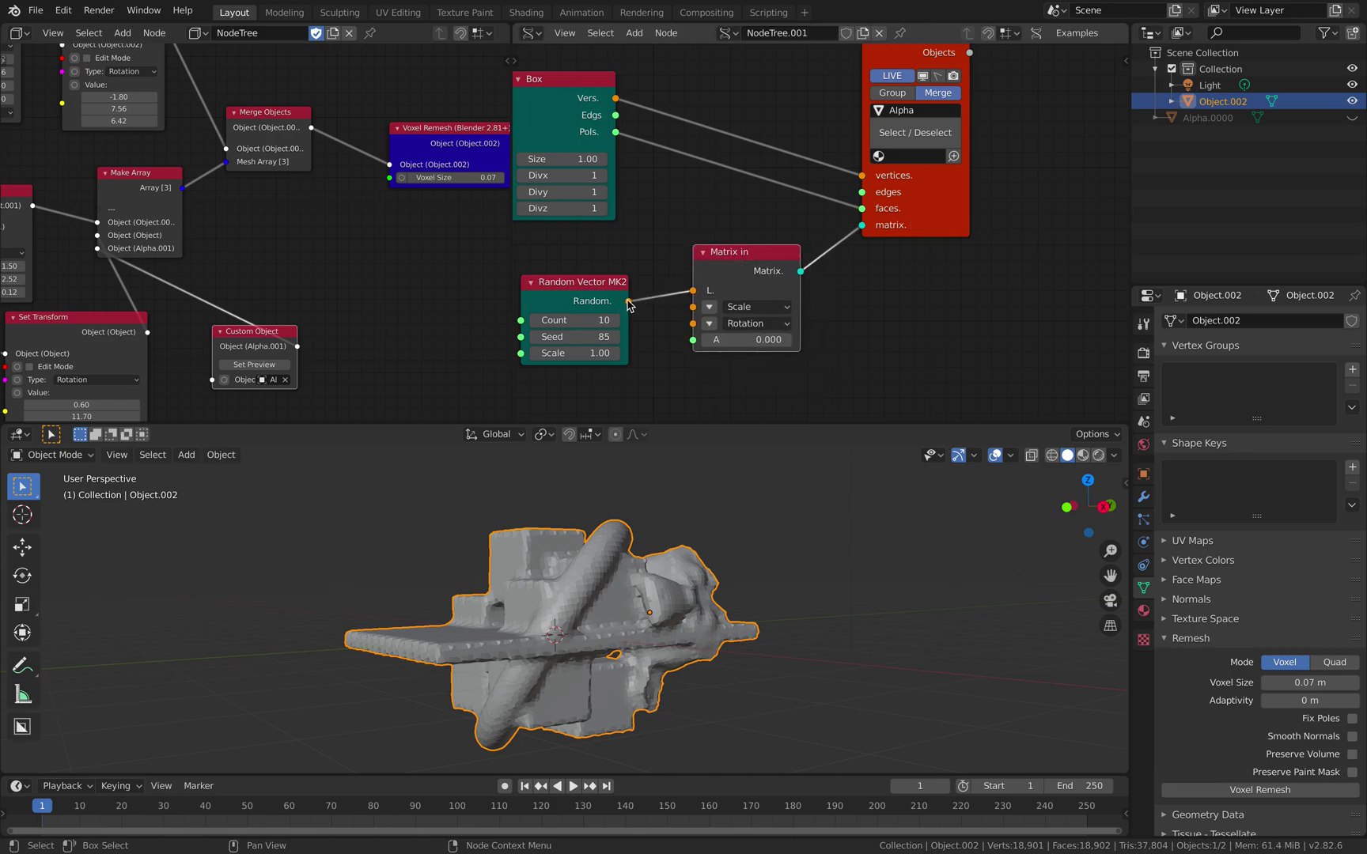
- Link the Random Vector MK2 output also into the rotation and angle inputs of Matrix in, and reposition the nodes
left_click_drag(692, 293, 699, 345)
left_click_drag(935, 215, 954, 210)
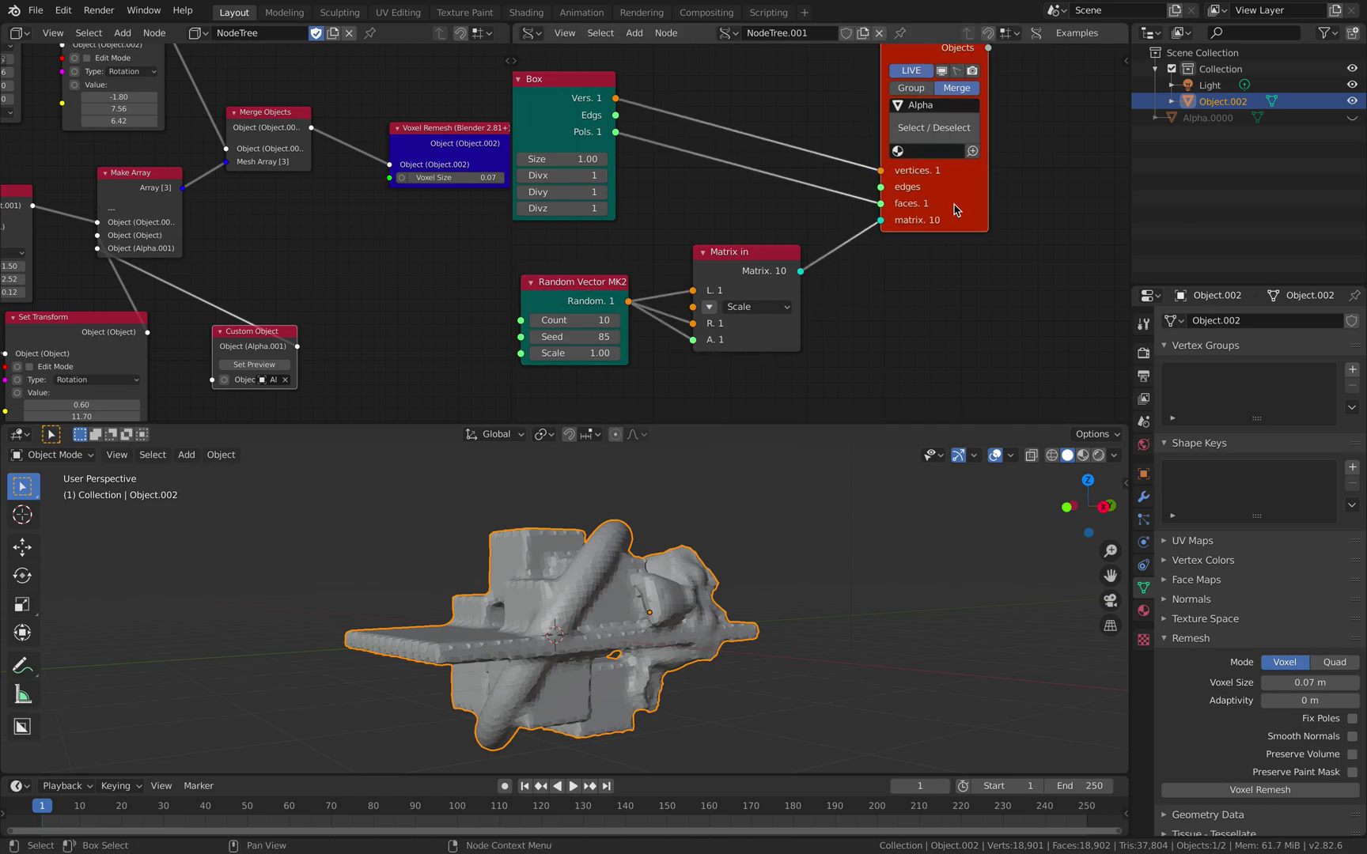
middle_click_drag(769, 584, 764, 598)
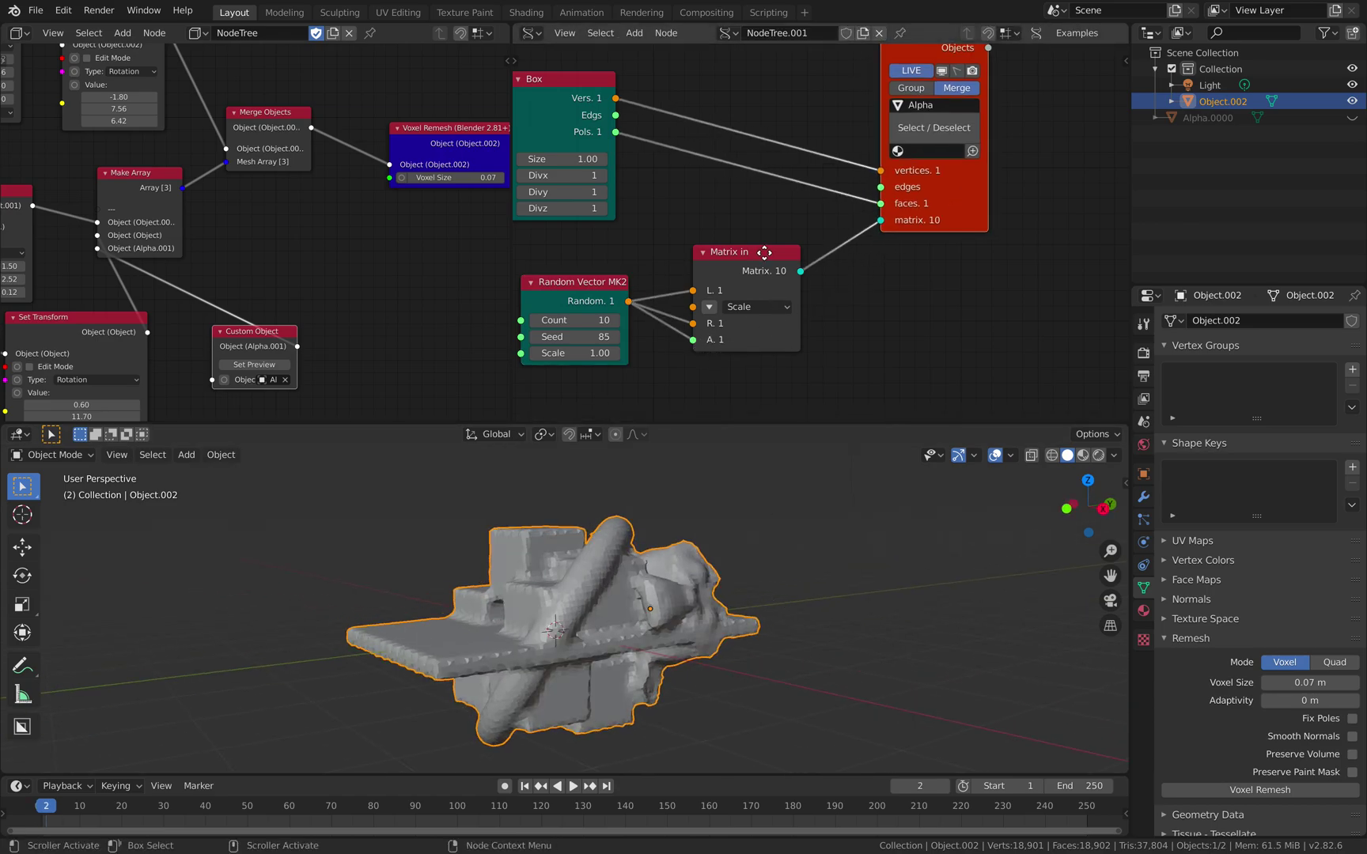
left_click_drag(764, 254, 787, 230)
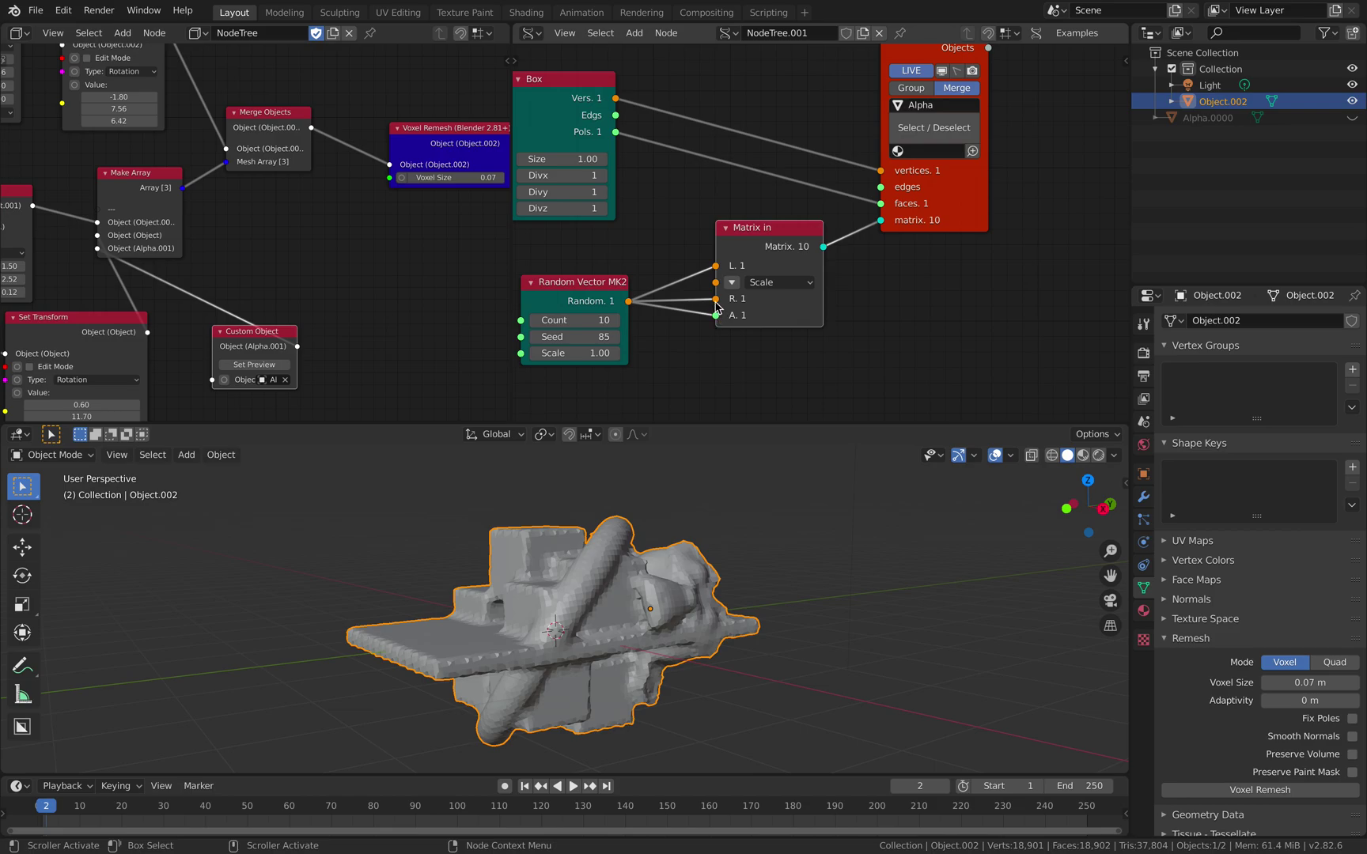
- Disconnect the angle input of Matrix in, set A to about 12.78, and shift Random Vector MK2 closer to it
left_click_drag(716, 315, 783, 314)
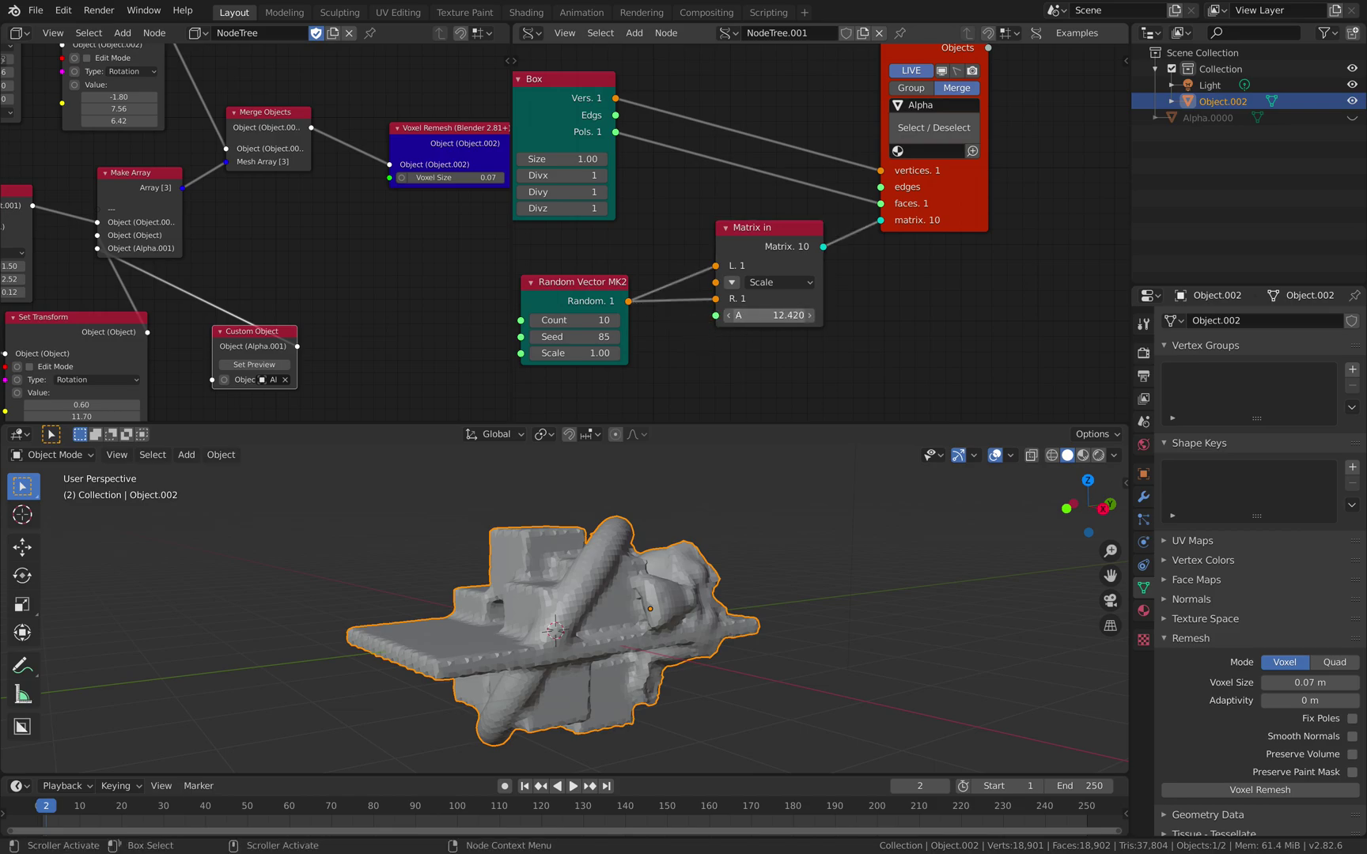
left_click_drag(594, 281, 613, 276)
middle_click_drag(673, 253, 686, 298)
scroll(685, 298, "down", 1)
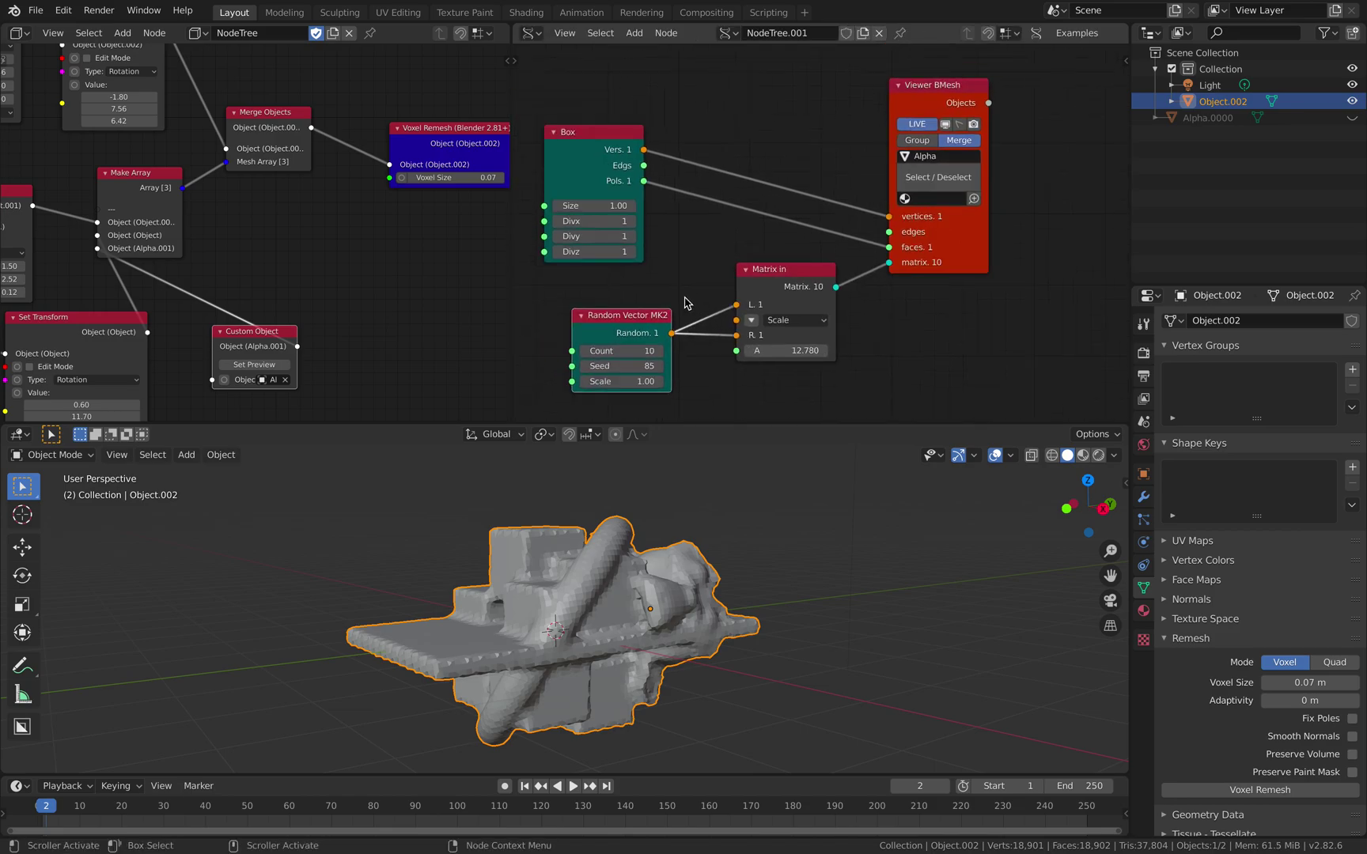
- Show Alpha.0000 in the viewport and set the Matrix in angle A to 32.46
left_click(1352, 118)
left_click(1350, 119)
left_click(1350, 119)
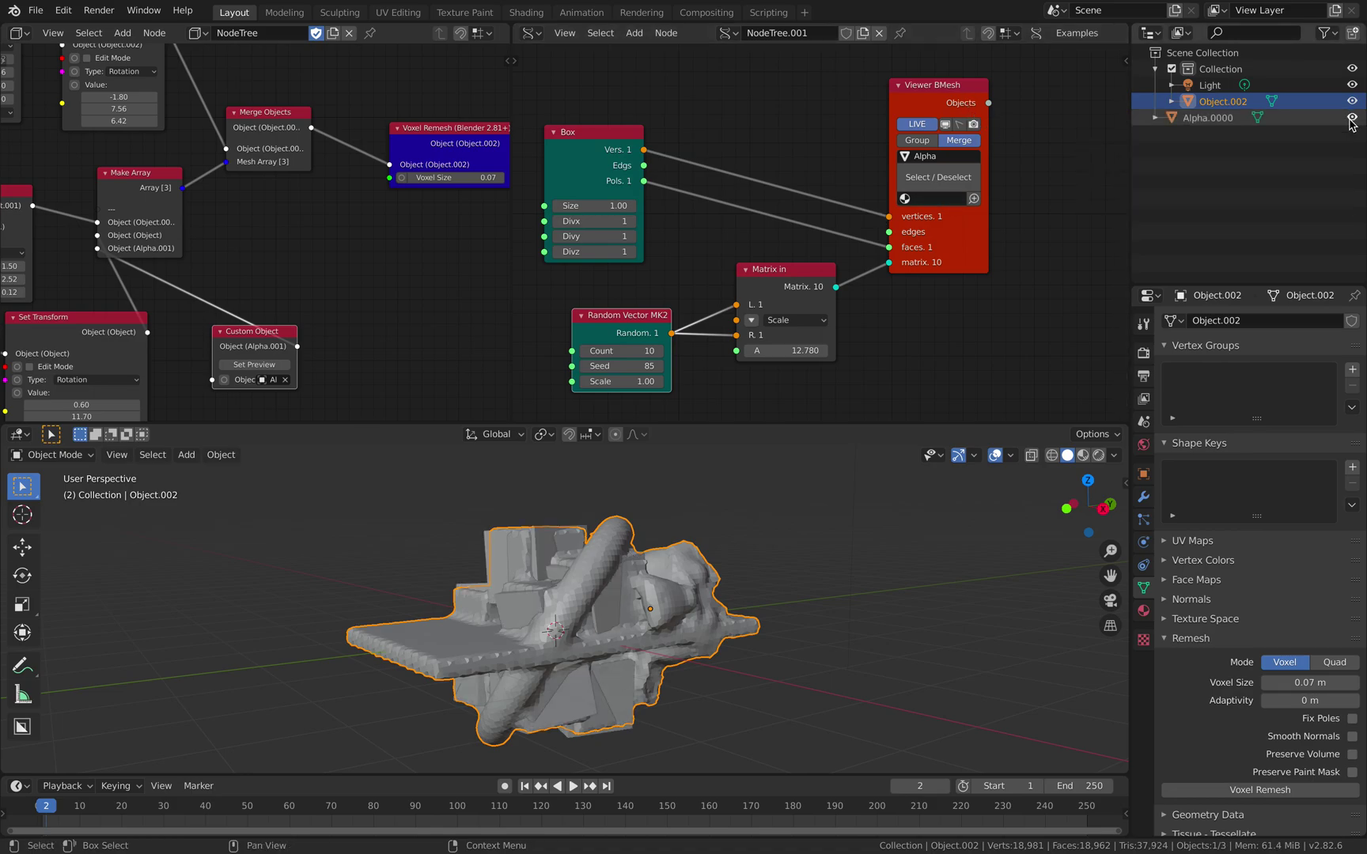
left_click_drag(912, 416, 985, 417)
left_click_drag(706, 351, 761, 350)
middle_click_drag(672, 534, 729, 524, "shift")
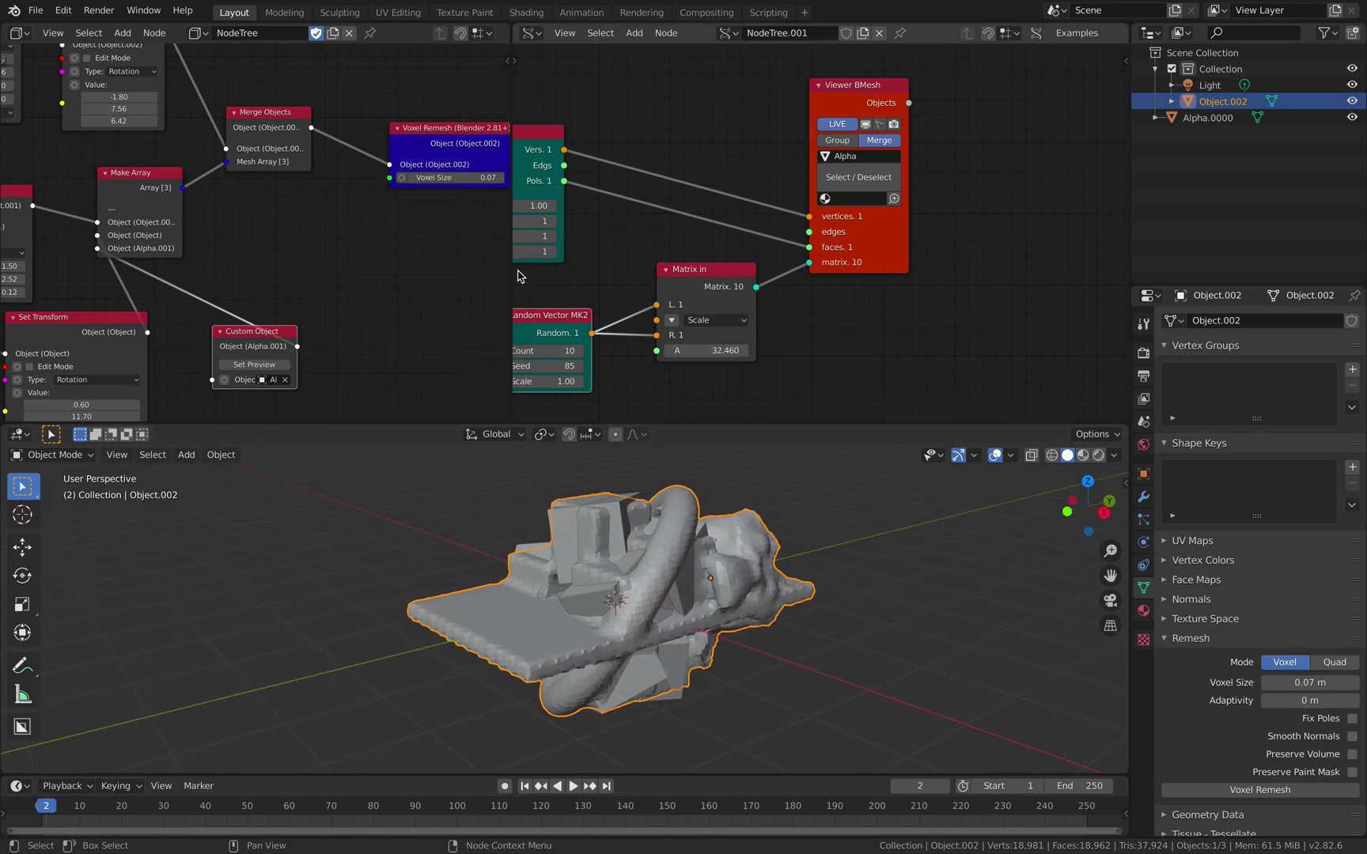
- Widen the Sorcar node editor and reposition the Voxel Remesh node beside Merge Objects
left_click_drag(513, 272, 694, 274)
scroll(591, 274, "down", 1)
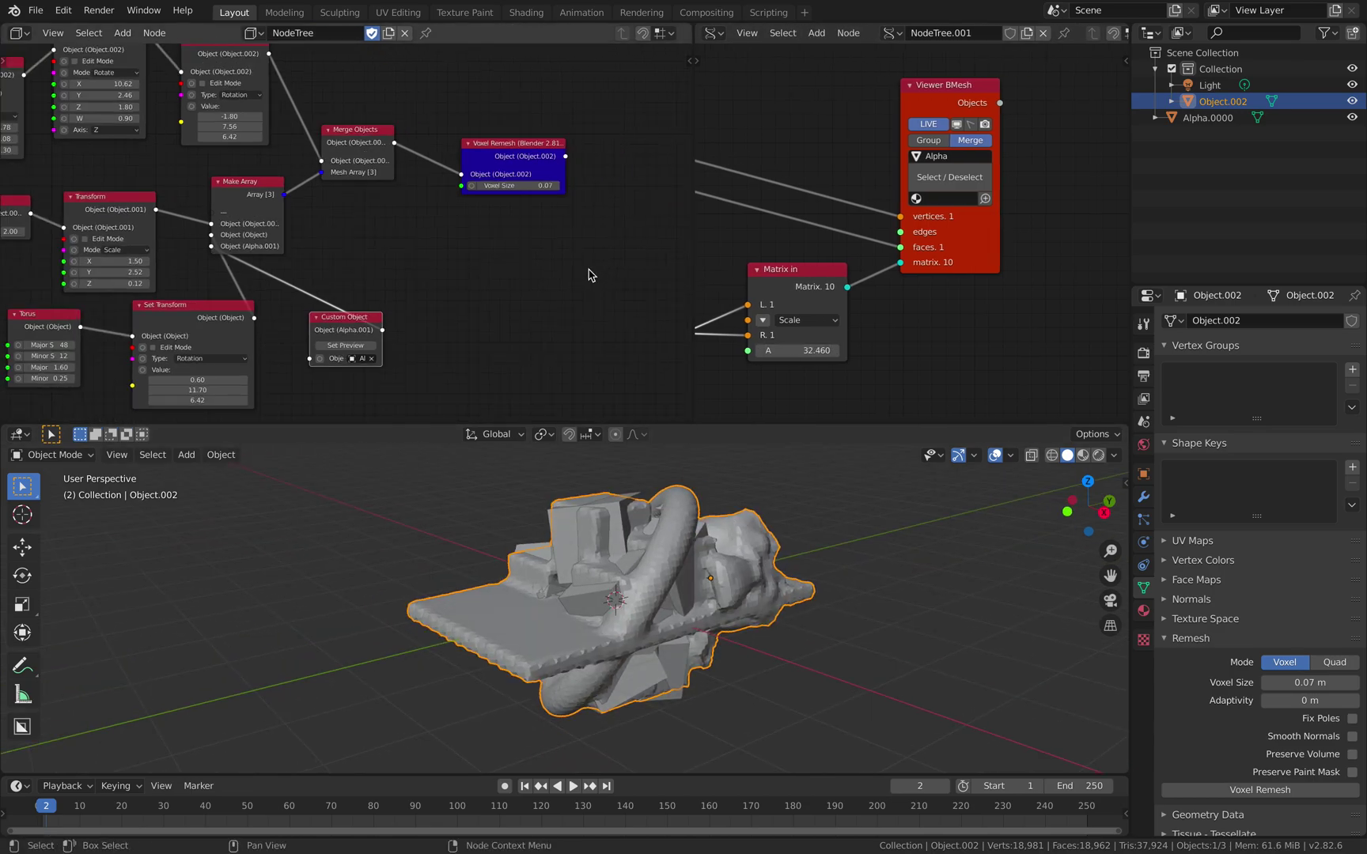
middle_click_drag(592, 275, 466, 290)
left_click_drag(400, 178, 383, 127)
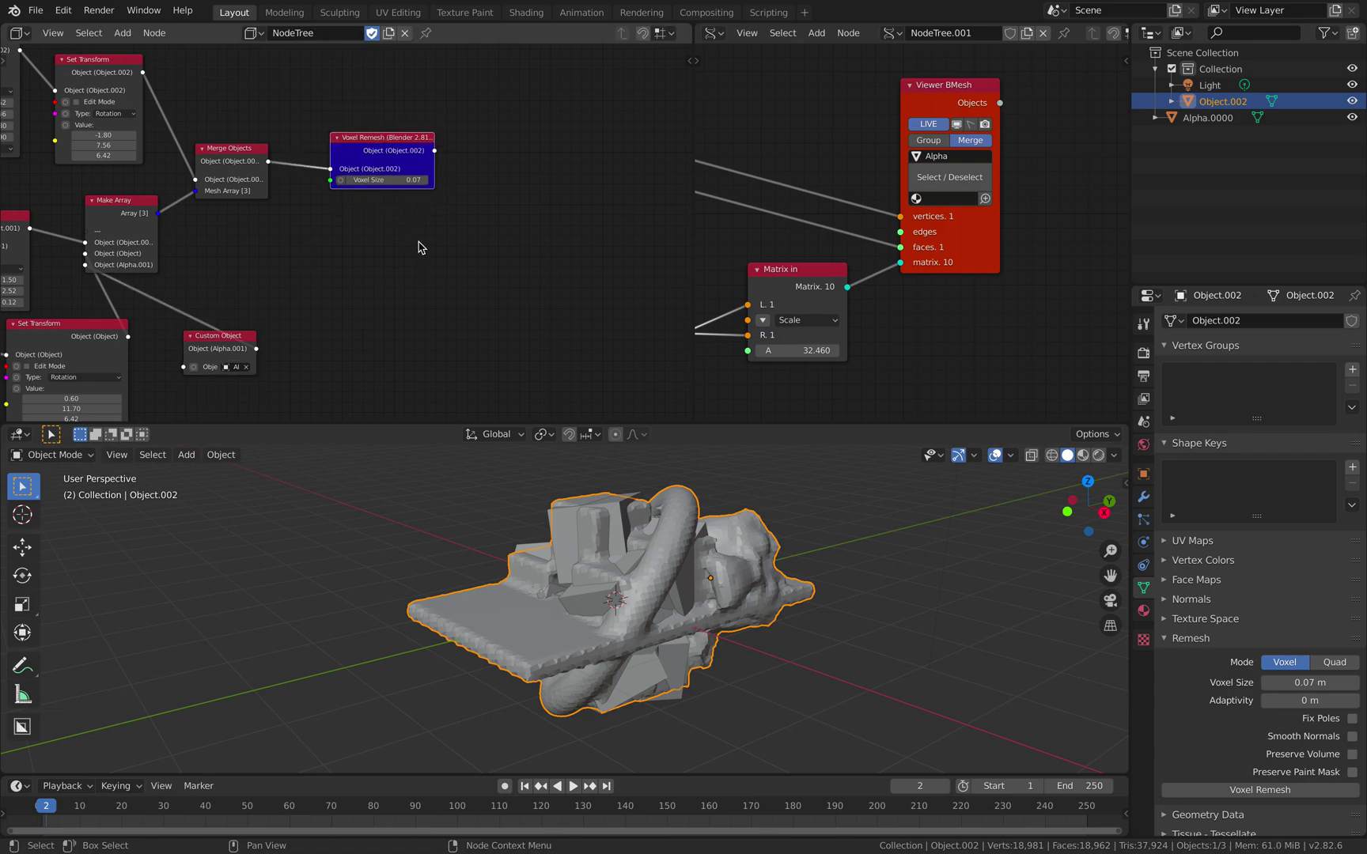
middle_click_drag(367, 263, 433, 216)
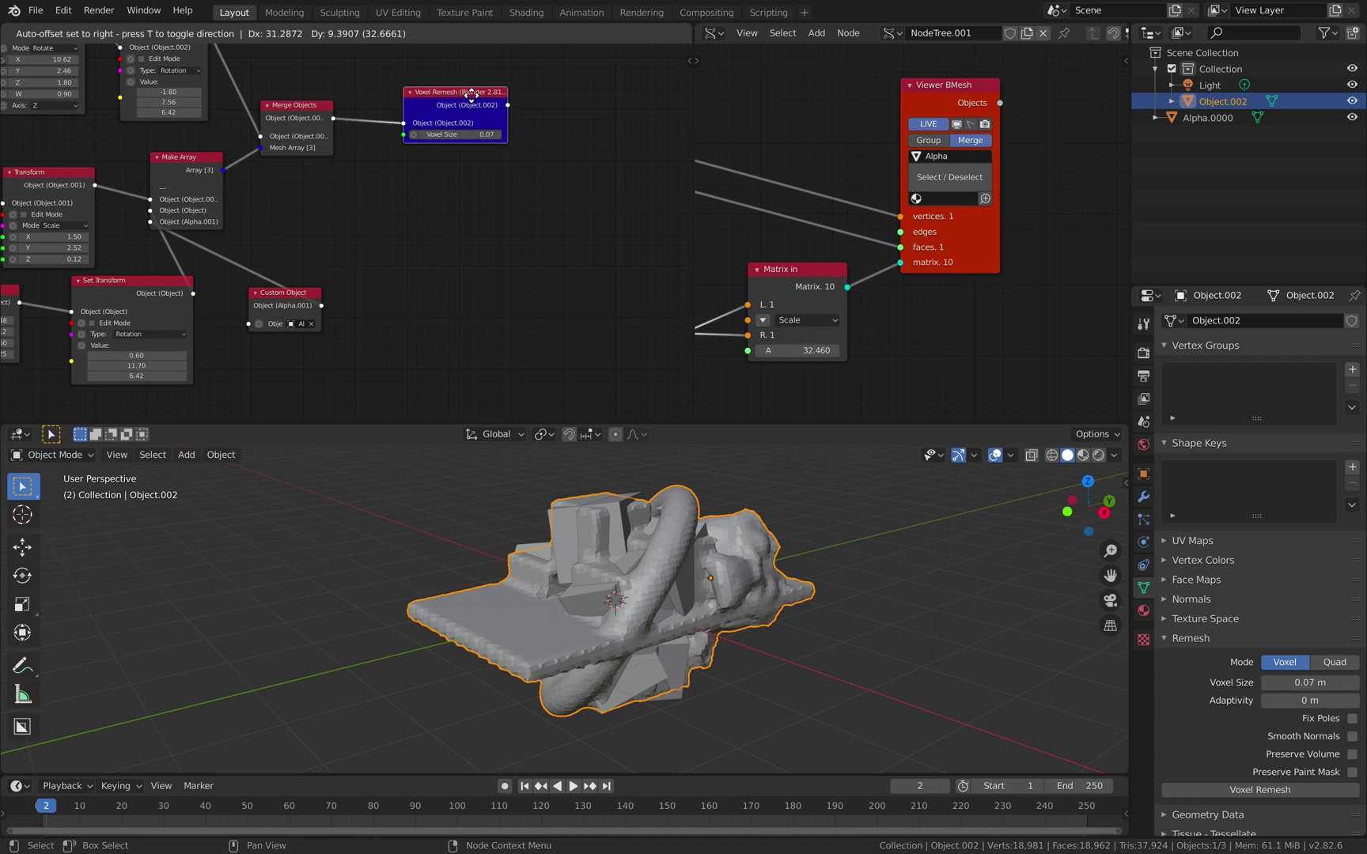
- Add a Scene Info node below Voxel Remesh and enable its Realtime option
key("shift+a")
left_click(436, 205)
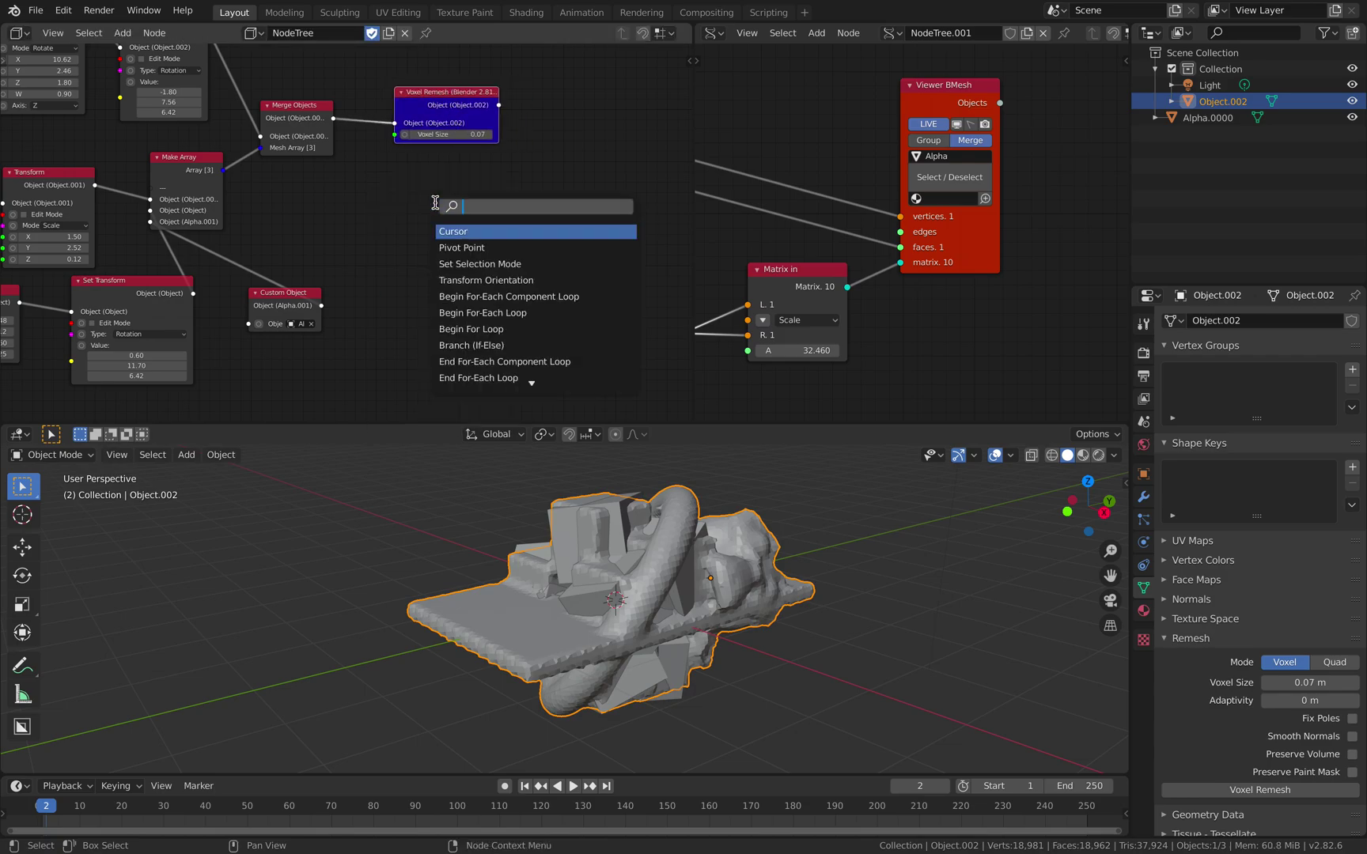
type("scen")
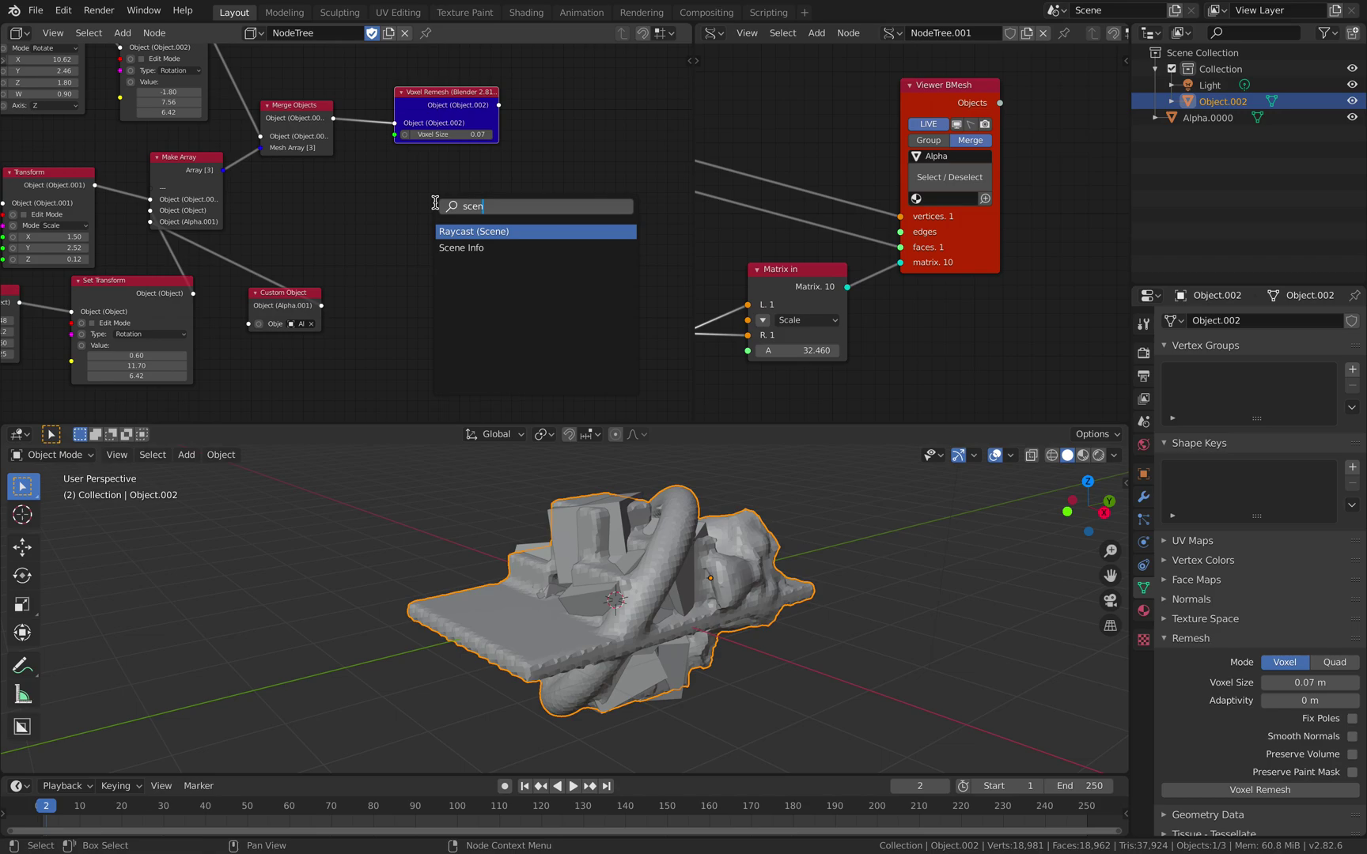
left_click(461, 248)
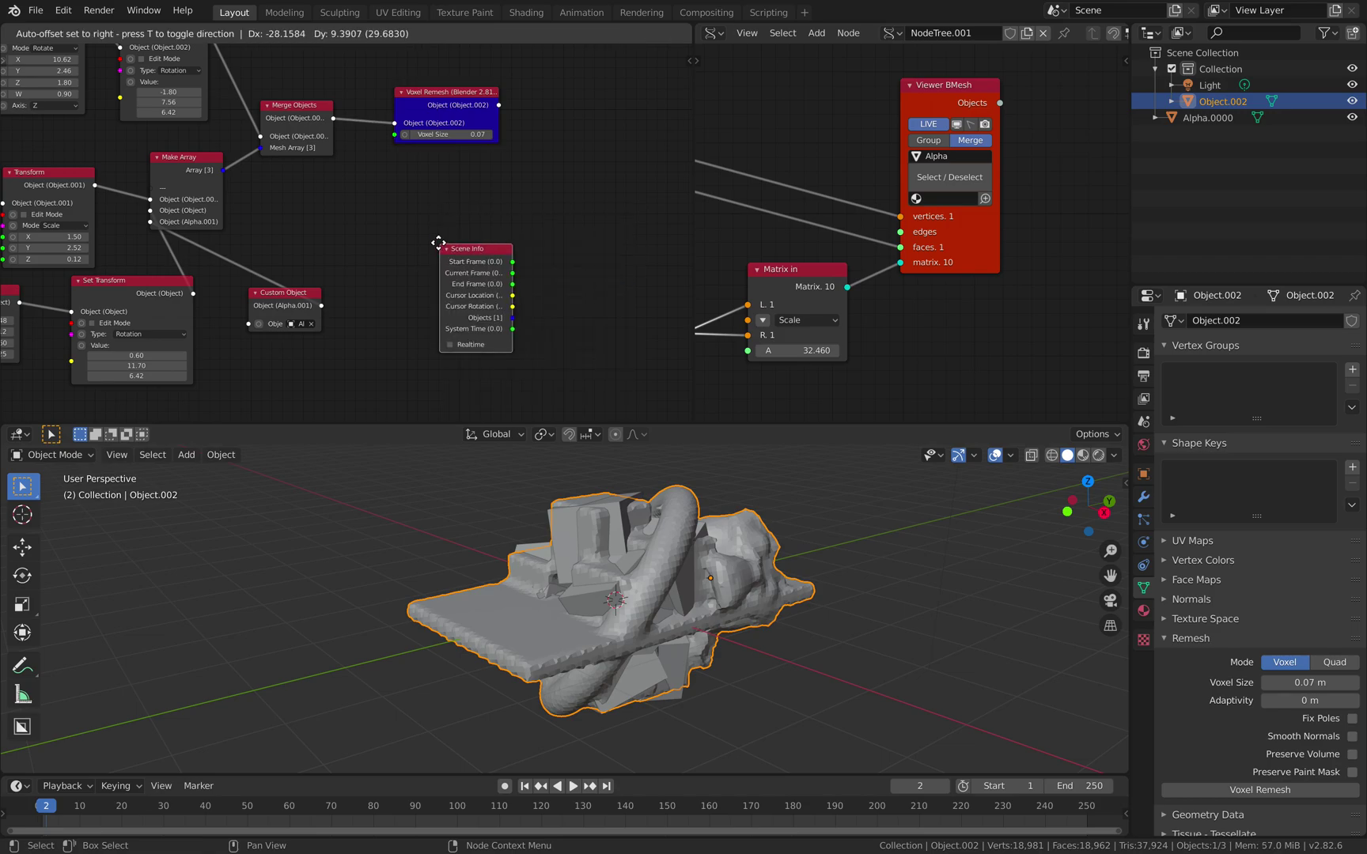
scroll(483, 277, "up", 1)
left_click(443, 356)
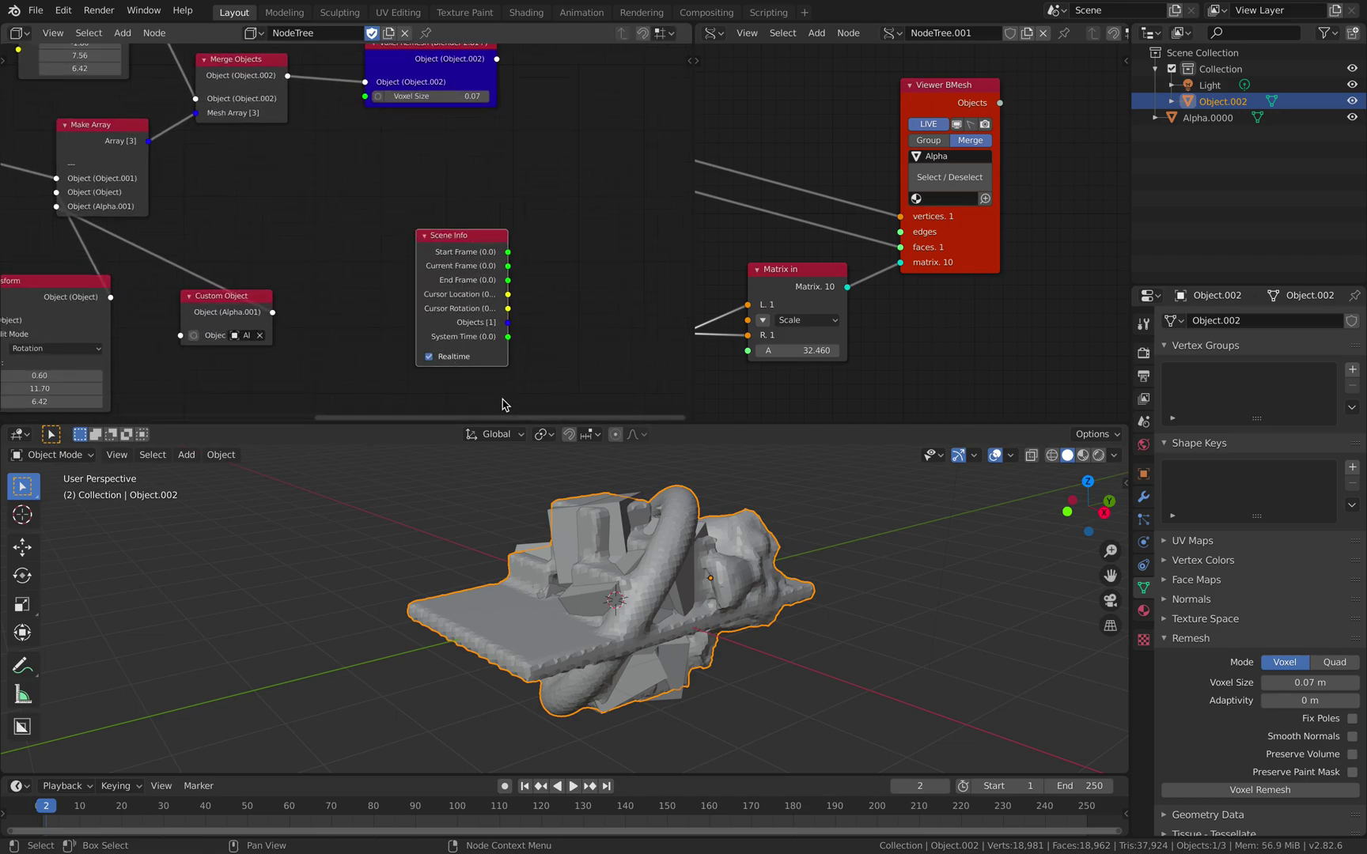
middle_click_drag(520, 372, 571, 359)
- Scrub the timeline to frame 117, set the Matrix in angle A to 33.3, and scrub back to frame 97
scroll(608, 692, "down", 2)
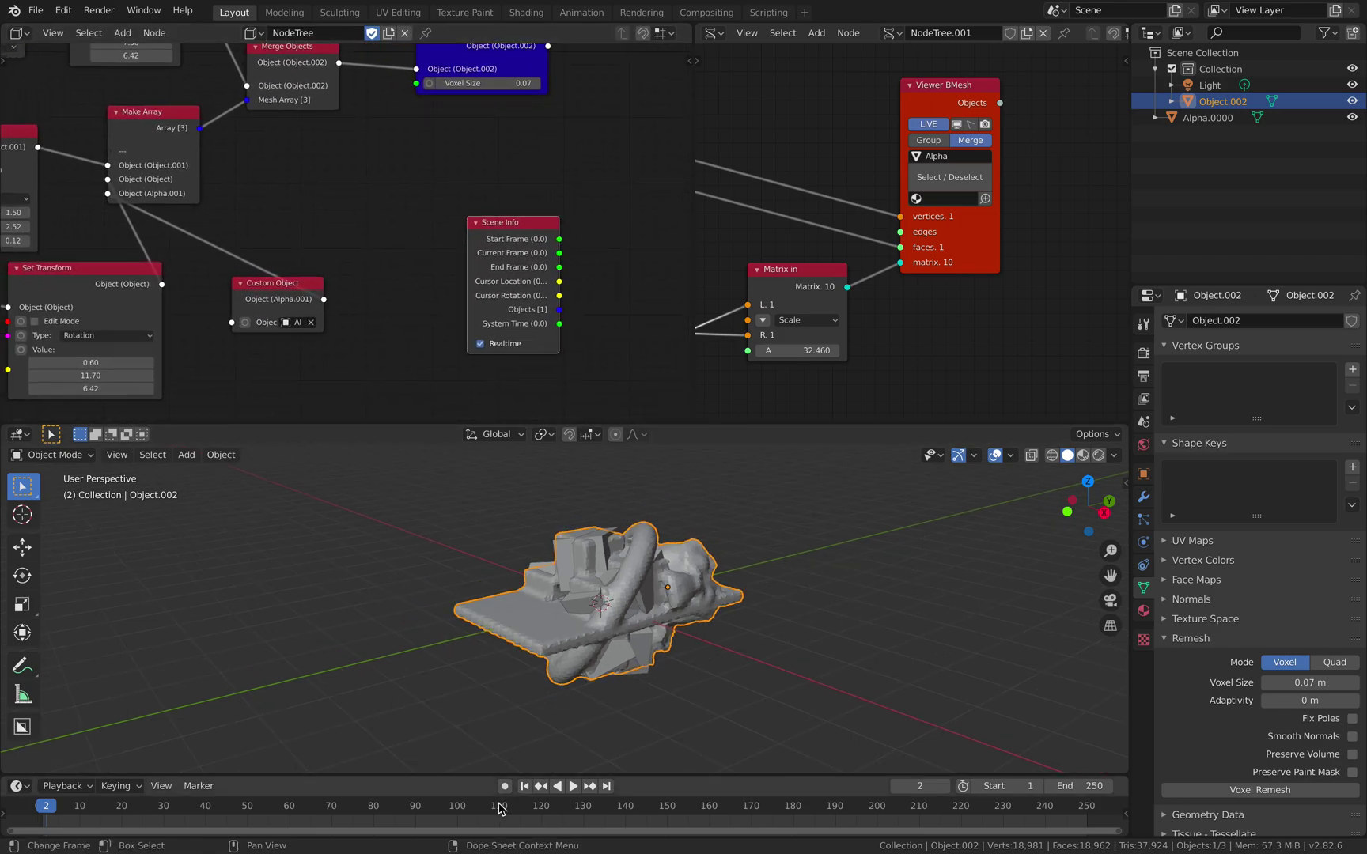
left_click_drag(498, 808, 528, 808)
left_click_drag(800, 350, 830, 350)
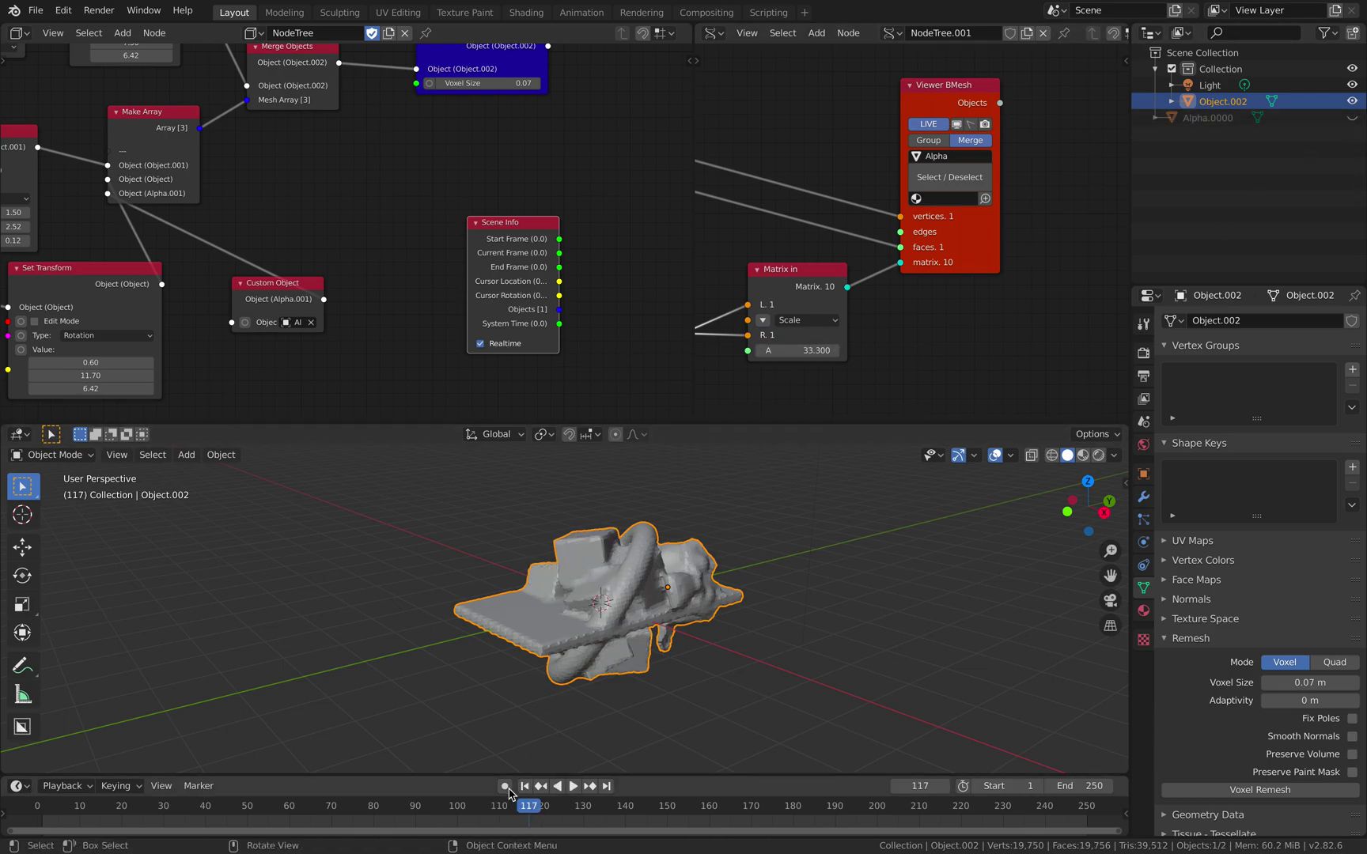
left_click_drag(465, 806, 447, 807)
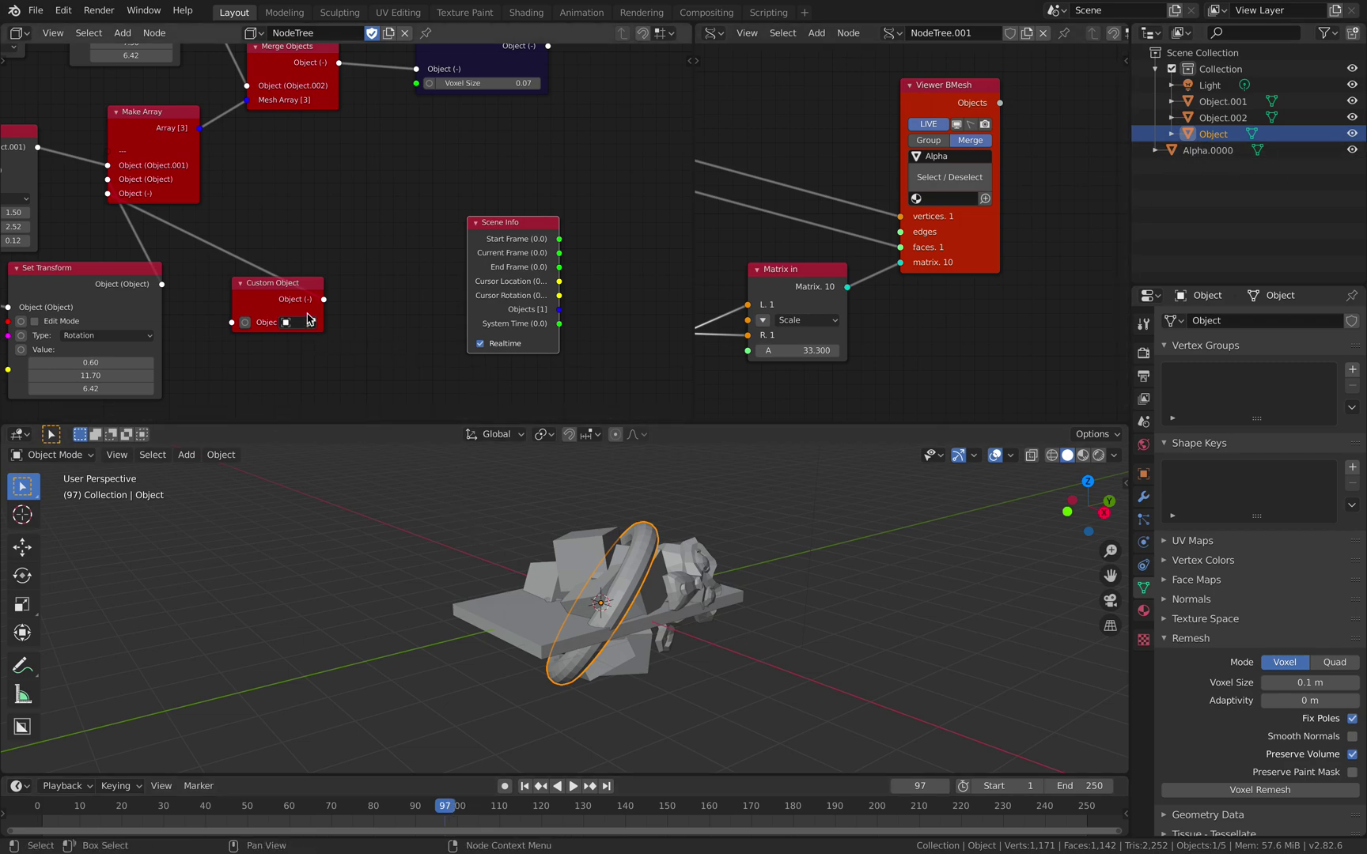
- Reassign Alpha.0000 to the Custom Object node and reposition the node below Make Array
left_click_drag(294, 284, 314, 277)
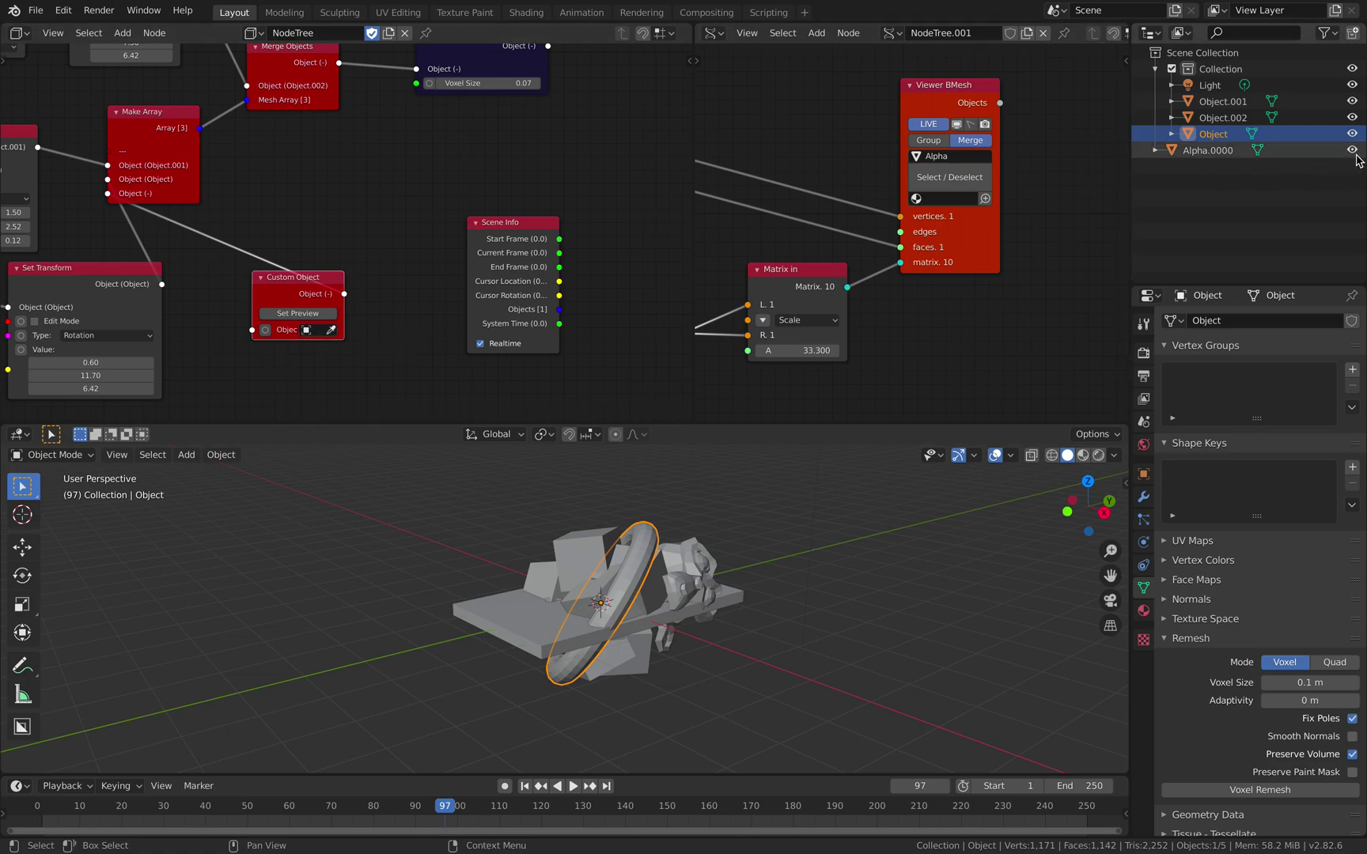
left_click(1225, 150)
left_click(321, 330)
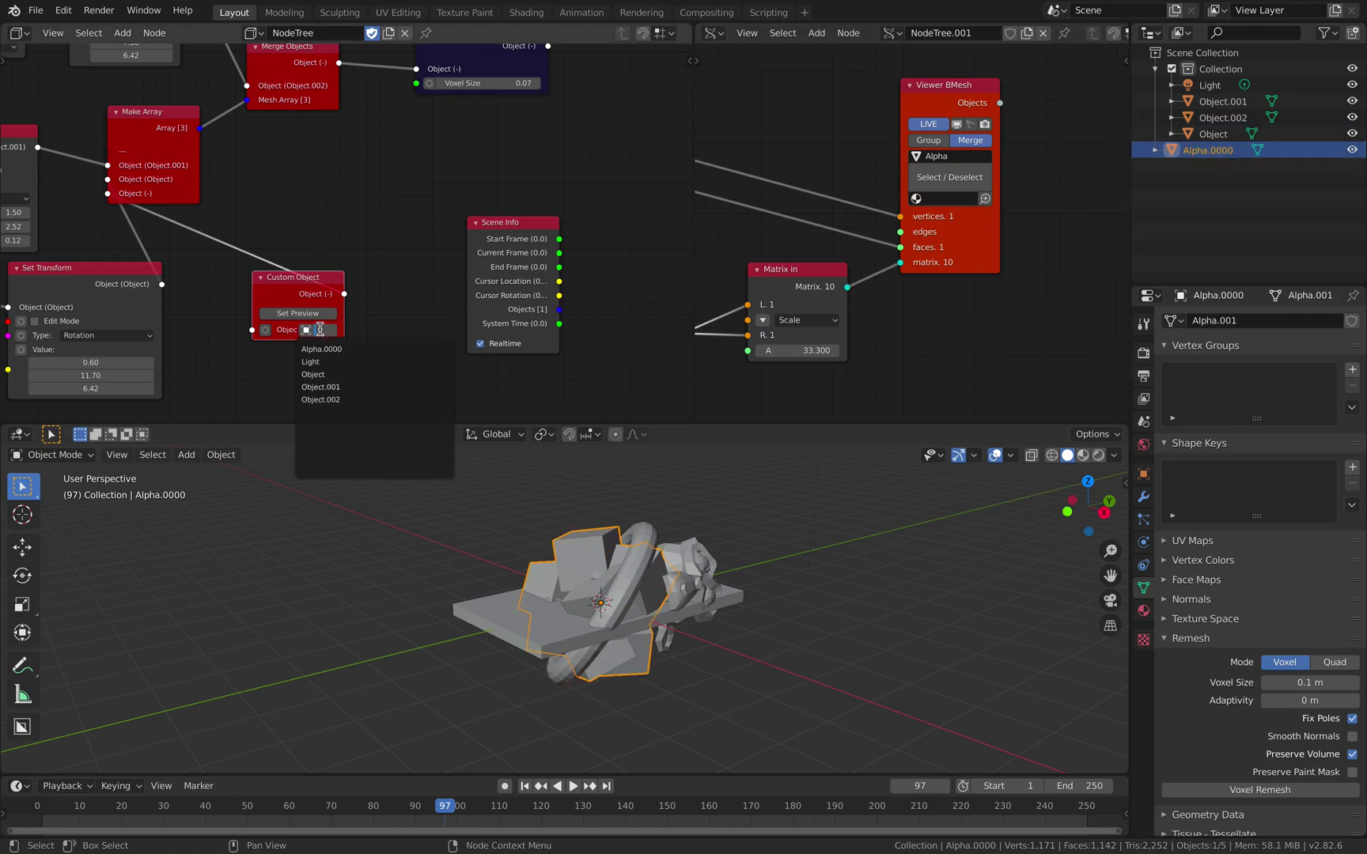
left_click(326, 360)
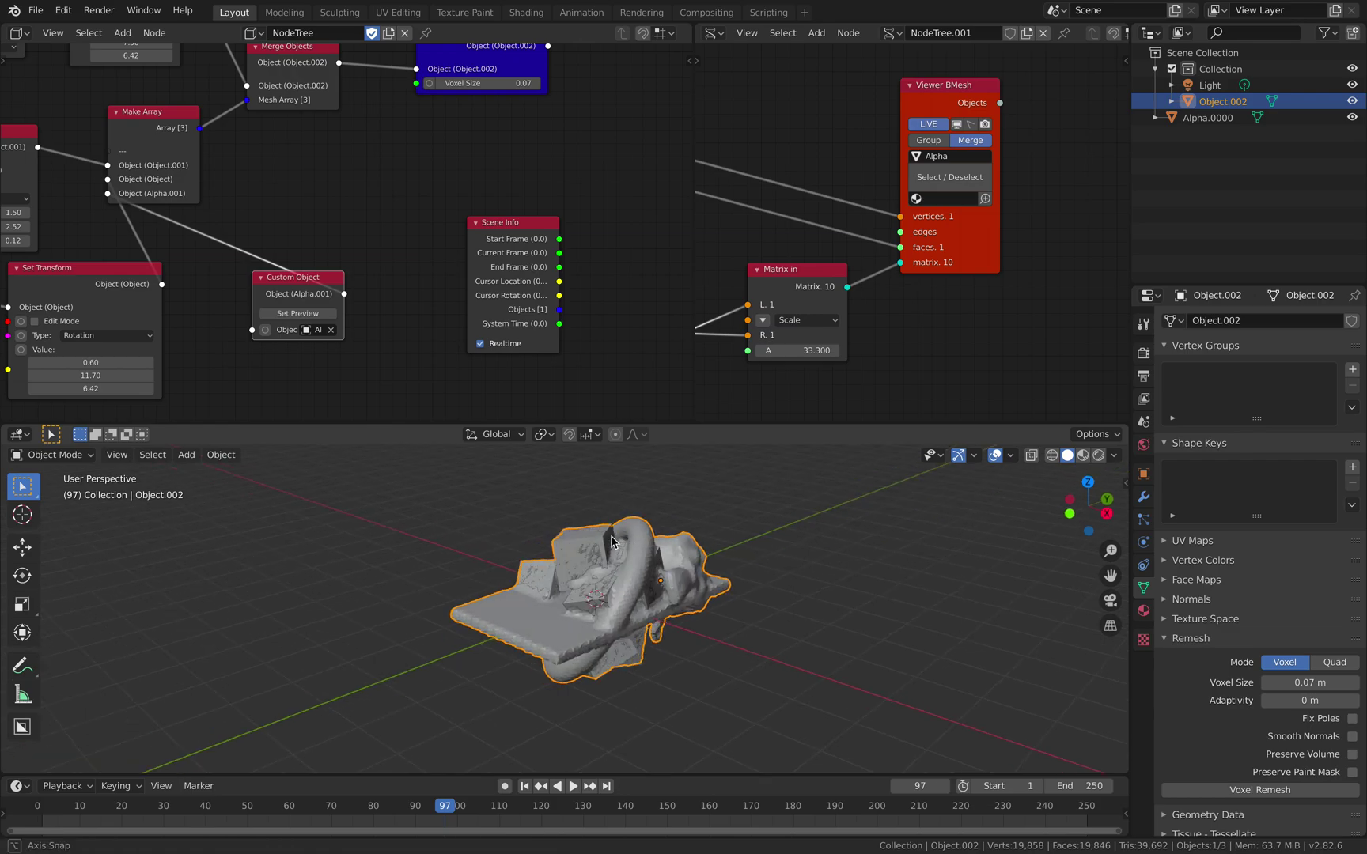
middle_click_drag(432, 249, 396, 266)
middle_click_drag(912, 331, 1043, 326)
middle_click_drag(845, 270, 879, 273)
left_click_drag(276, 308, 232, 325)
middle_click_drag(260, 261, 311, 273)
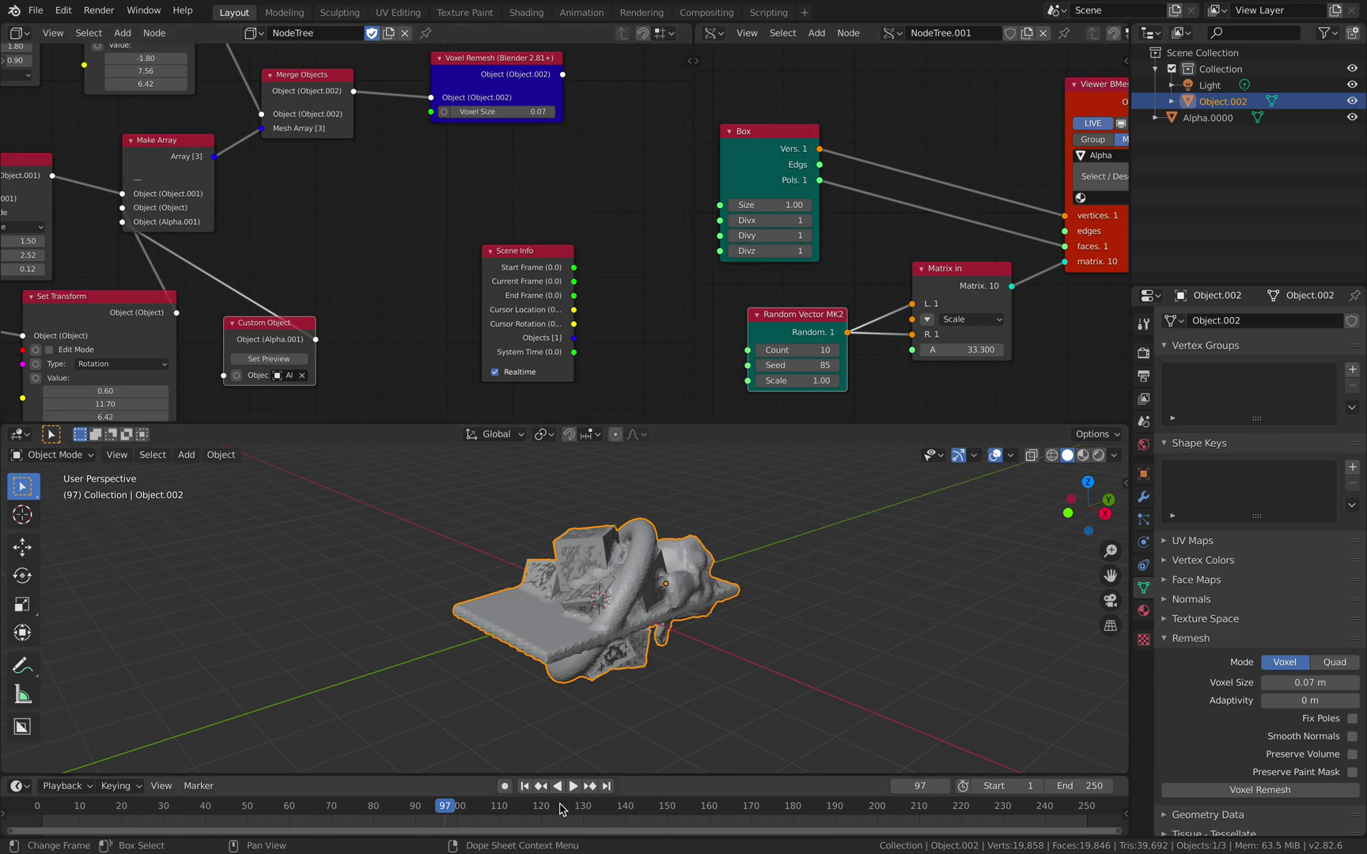
- Move the timeline to frame 145 and set the Random Vector MK2 count to 20
left_click(559, 805)
key("space")
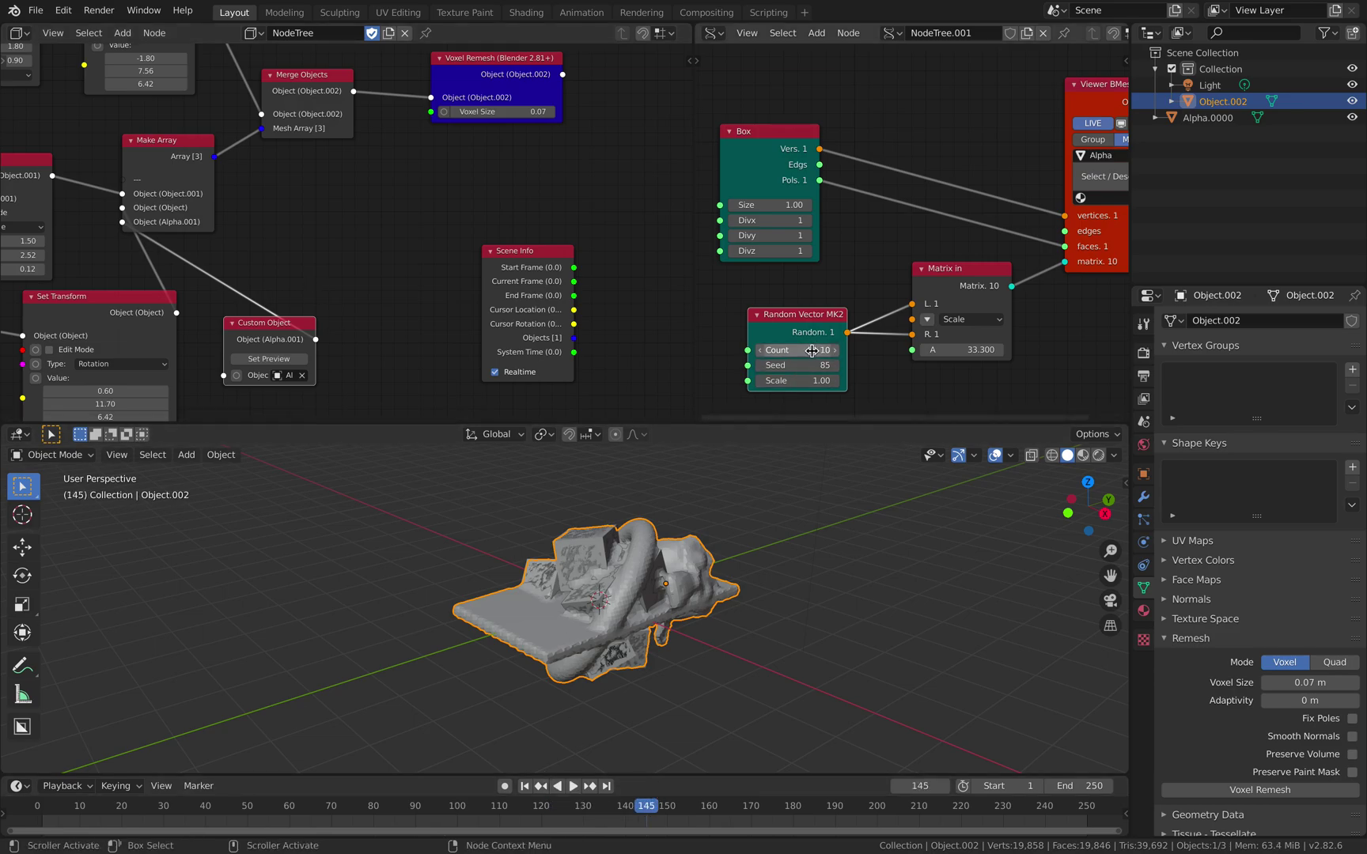
type("20")
key("Return")
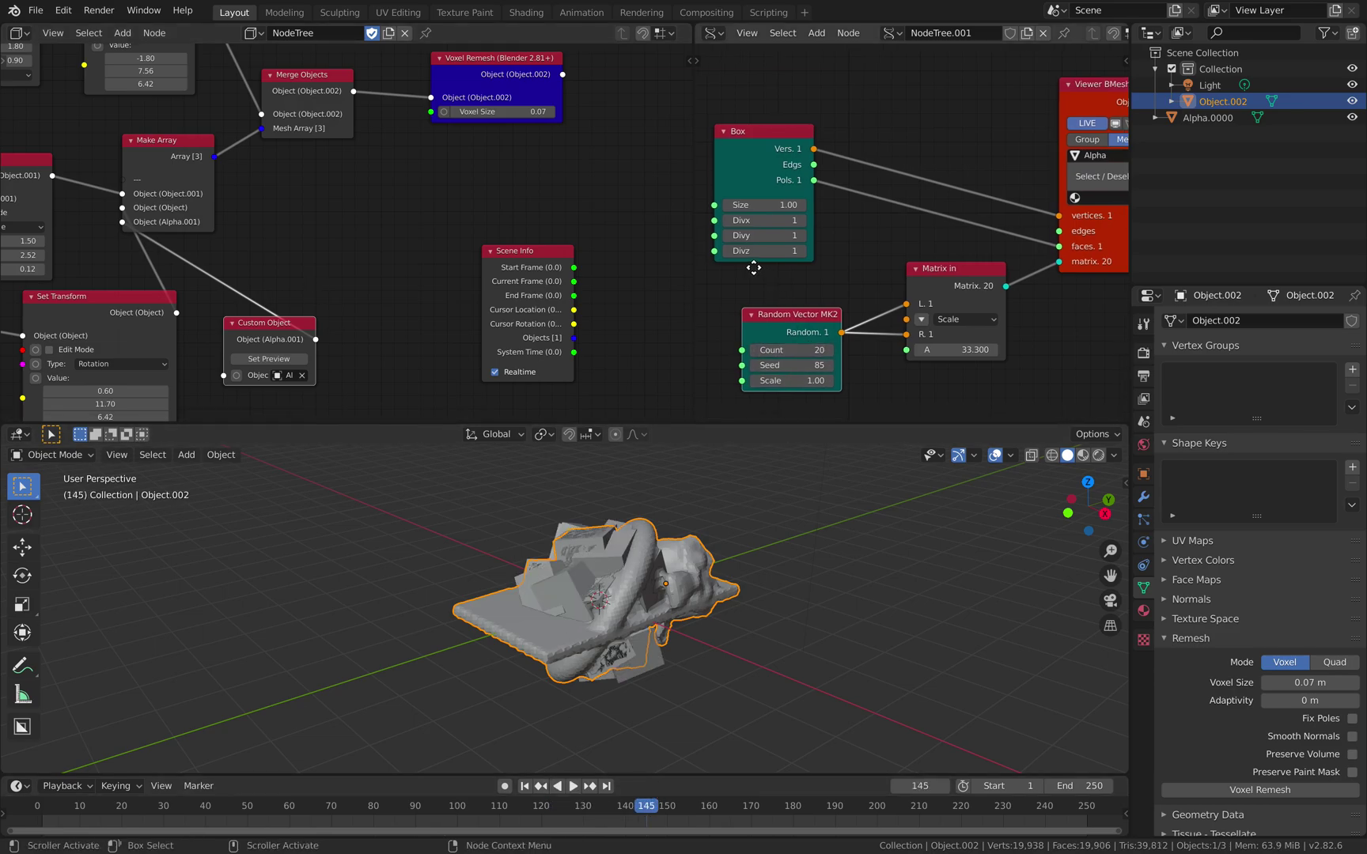
- Set the Box node's size to 2.02 and the Matrix in angle A to 52.98
middle_click_drag(808, 332, 794, 327)
left_click_drag(755, 199, 787, 199)
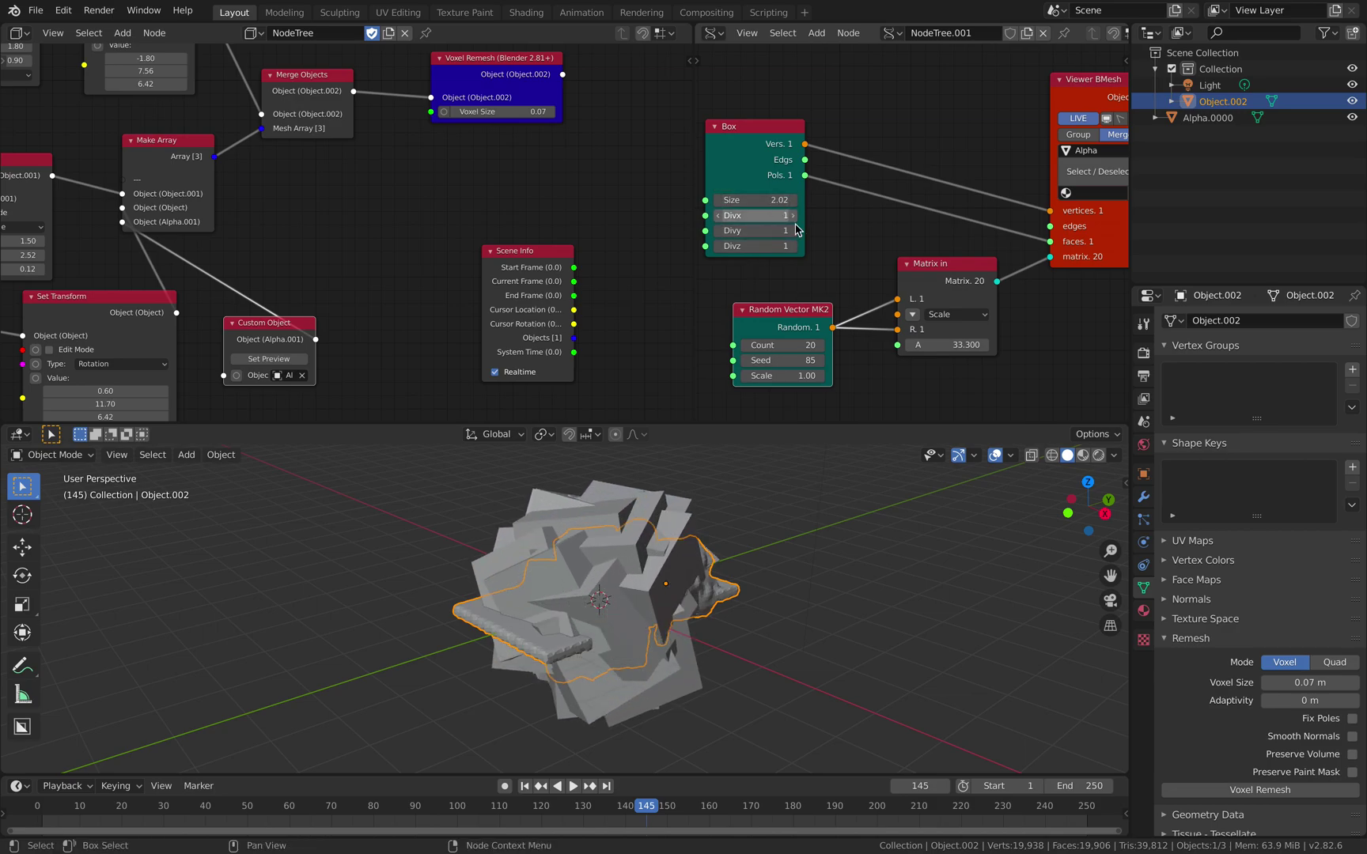
left_click_drag(947, 345, 979, 345)
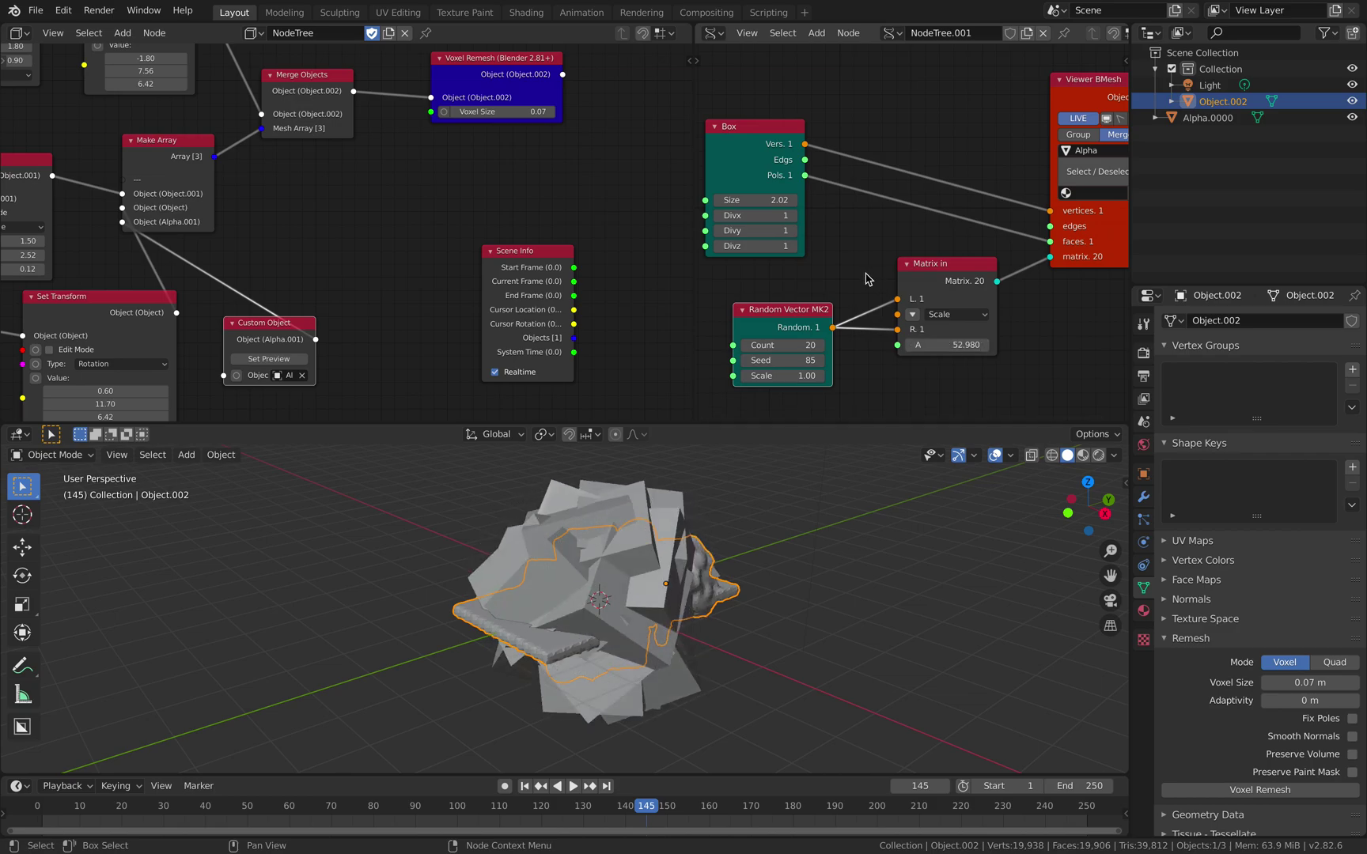
- Save the file and advance the timeline one frame to re-evaluate the Sorcar tree
key("ctrl+s")
key("Right")
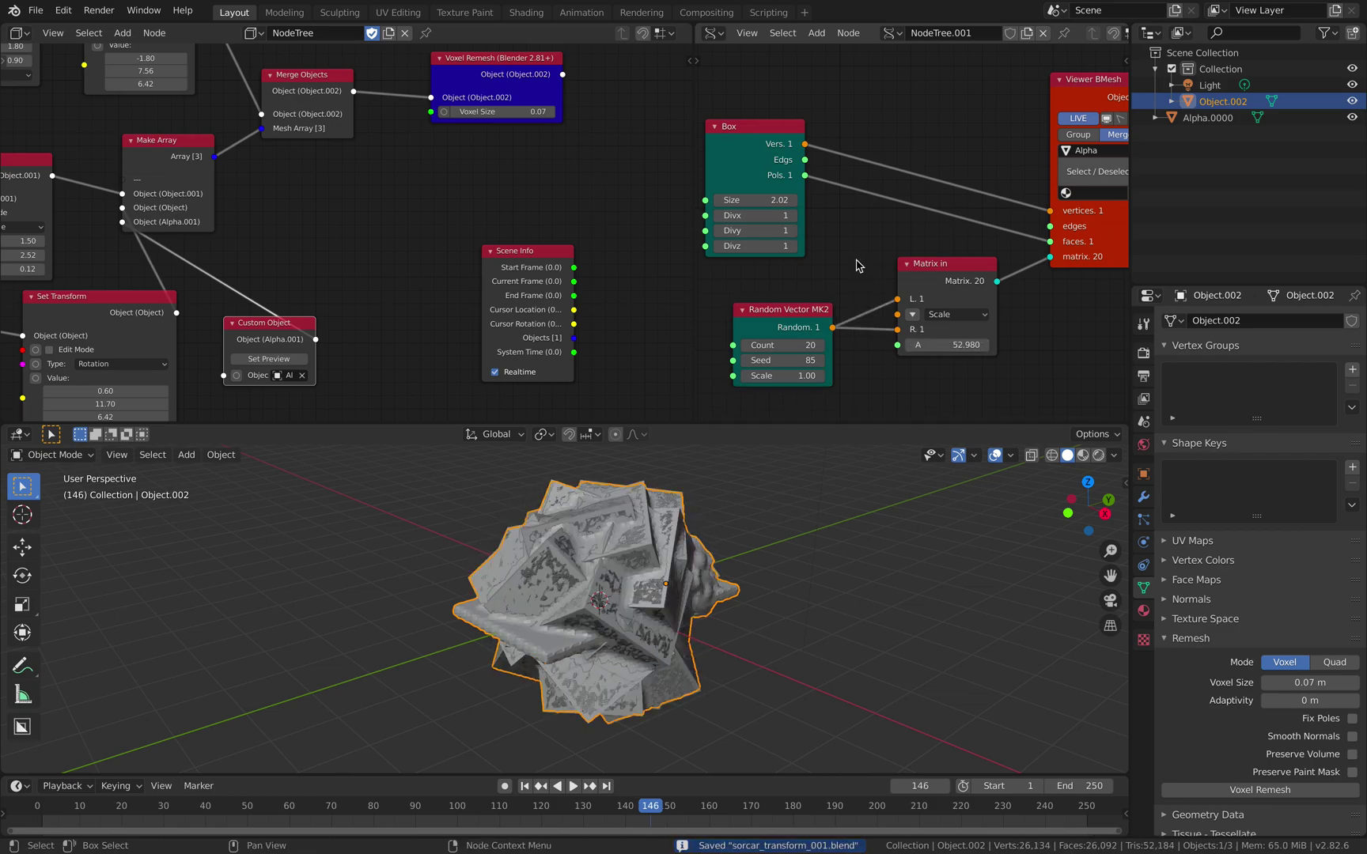
middle_click_drag(585, 542, 594, 543)
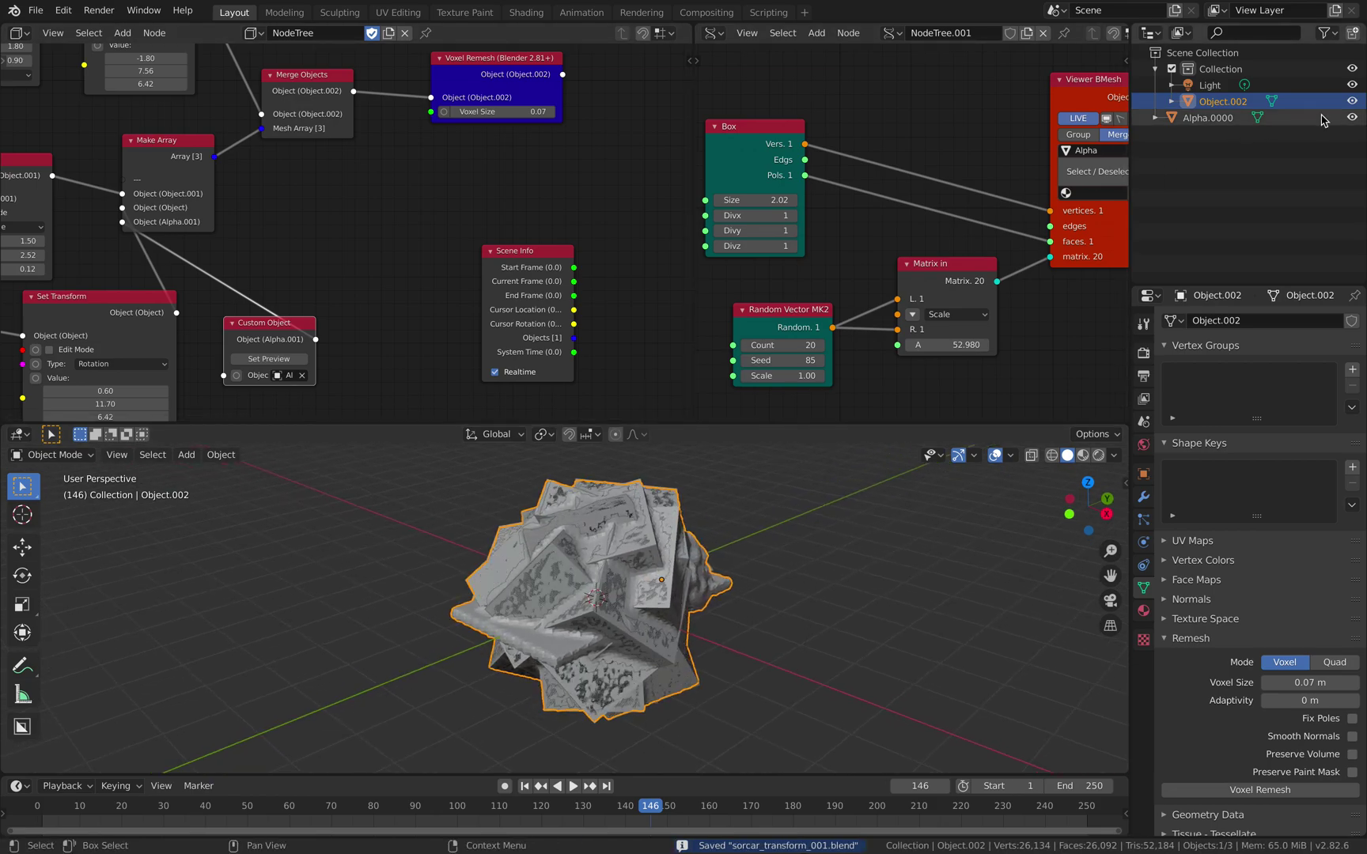
- Move the Viewer BMesh node farther from Matrix in and examine the remeshed object from several sides
middle_click_drag(987, 186, 909, 190)
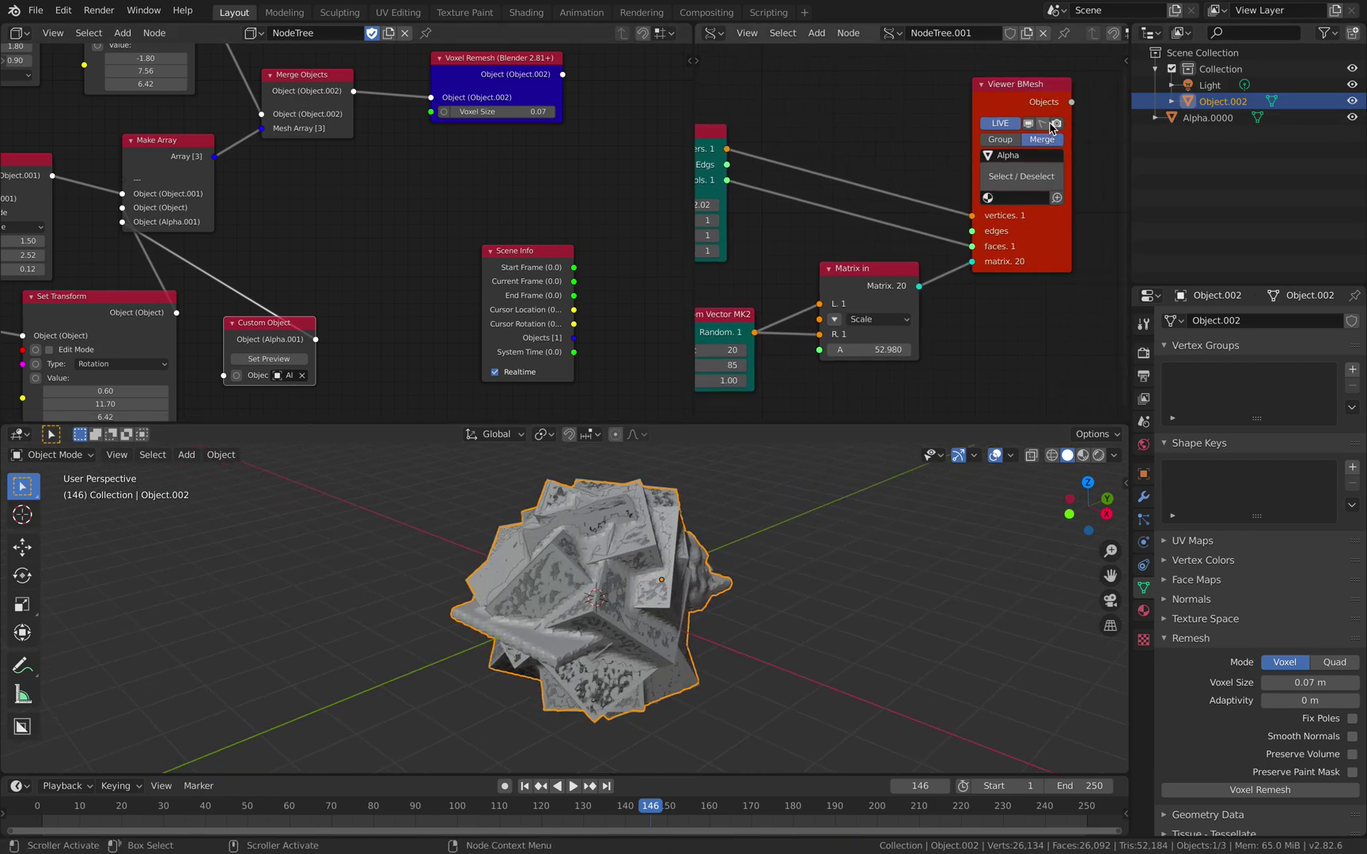
middle_click_drag(626, 573, 719, 577)
scroll(951, 371, "down", 2)
middle_click_drag(927, 373, 1001, 346)
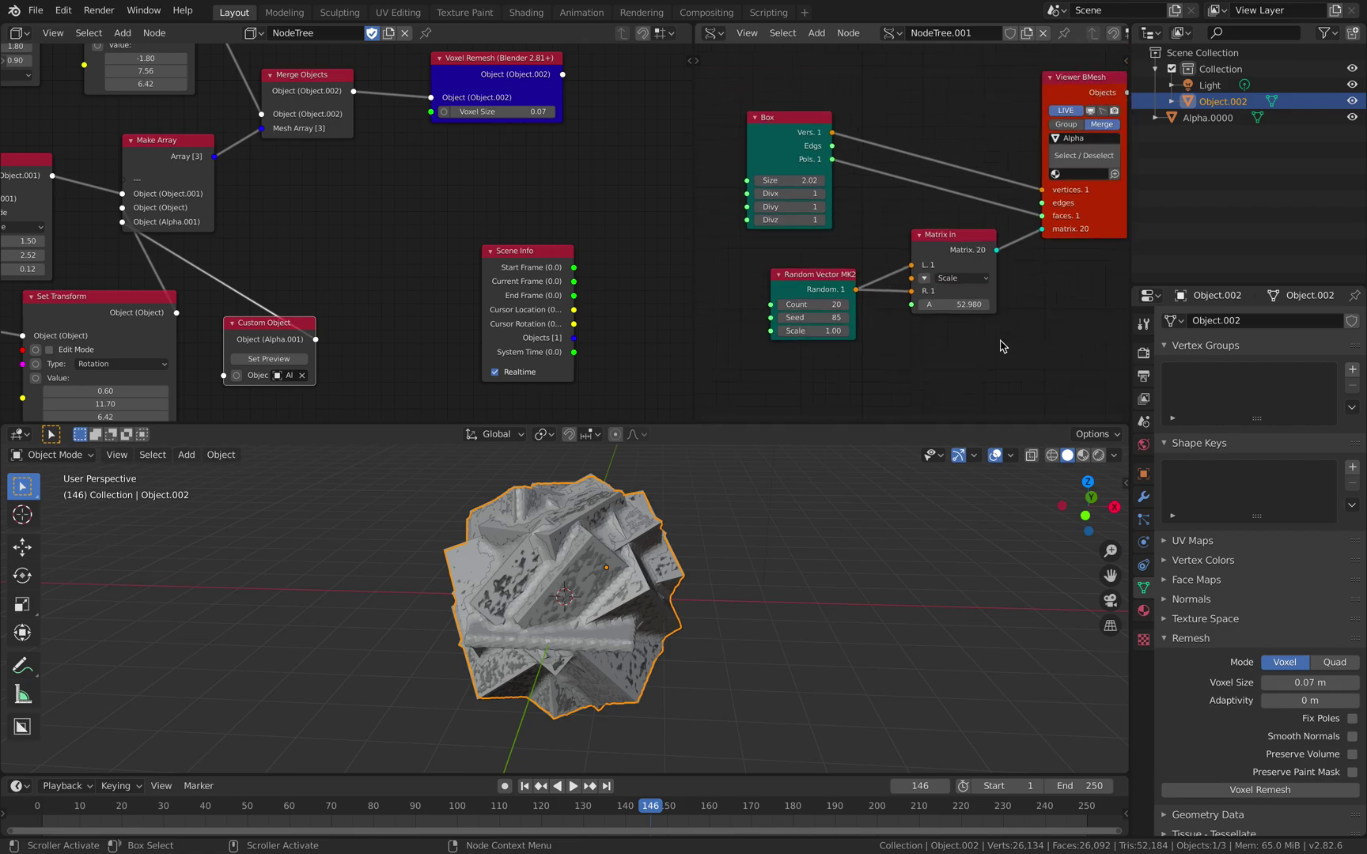
middle_click_drag(893, 307, 843, 297)
scroll(859, 289, "up", 1)
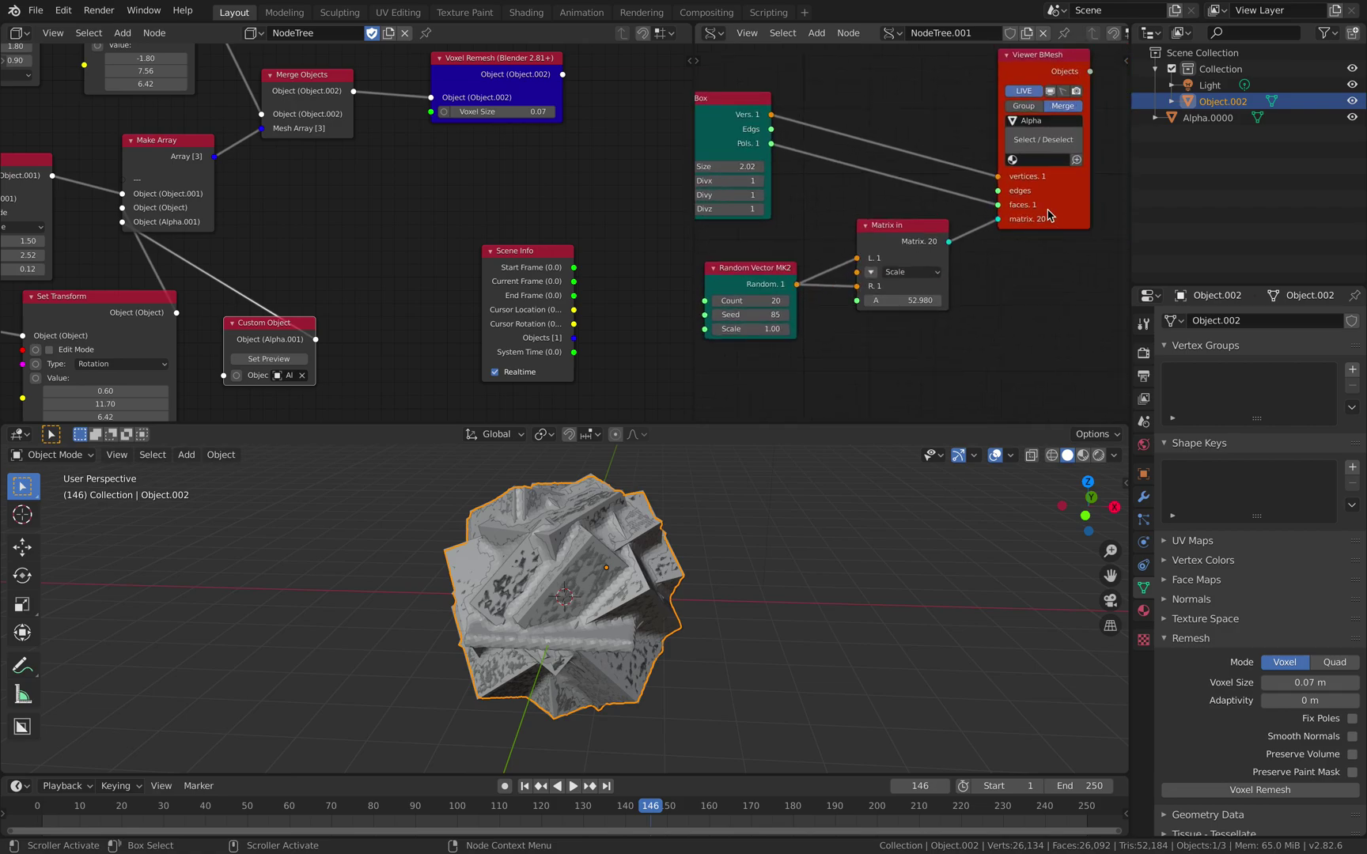
left_click_drag(1047, 215, 1074, 181)
middle_click_drag(696, 575, 673, 575)
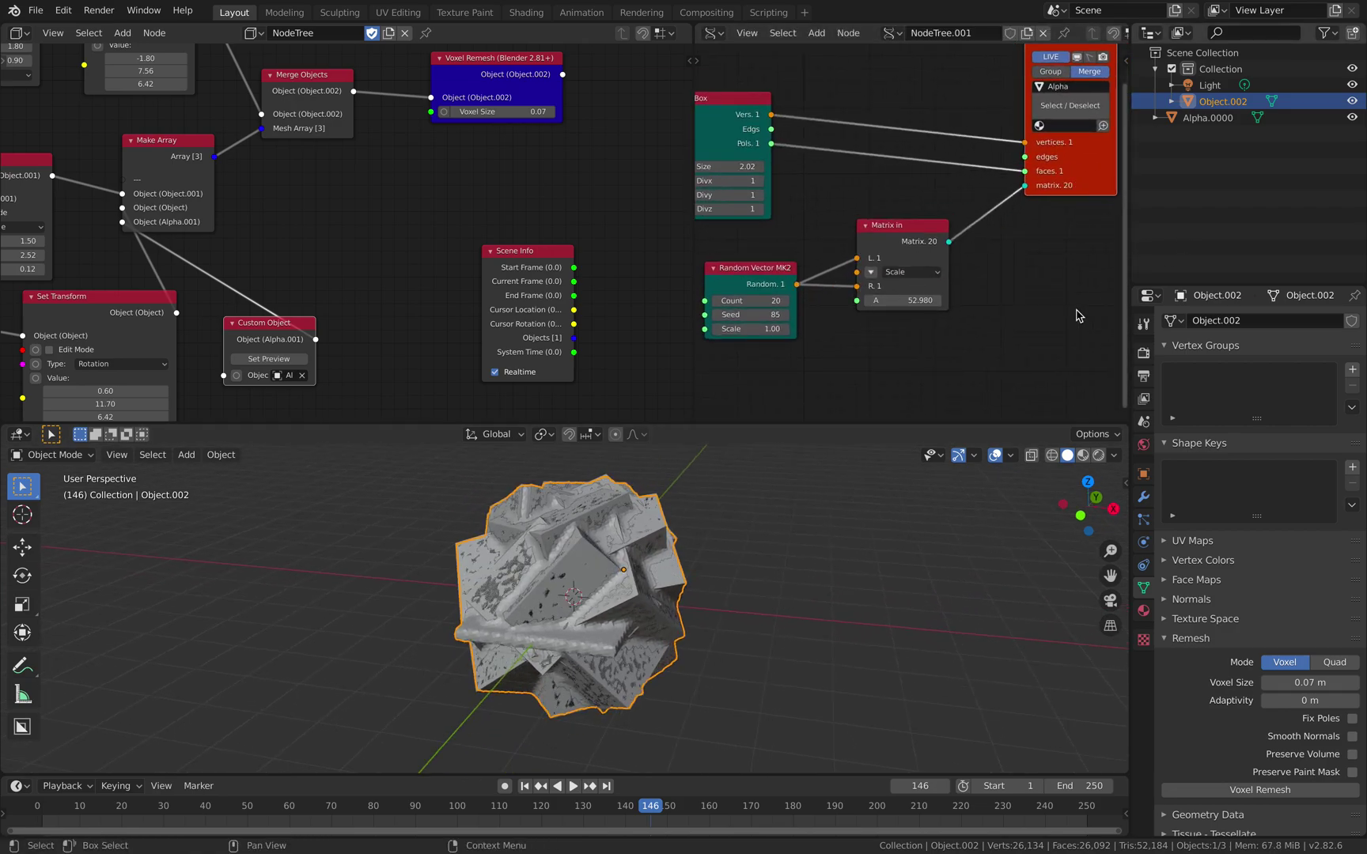
middle_click_drag(779, 554, 794, 544)
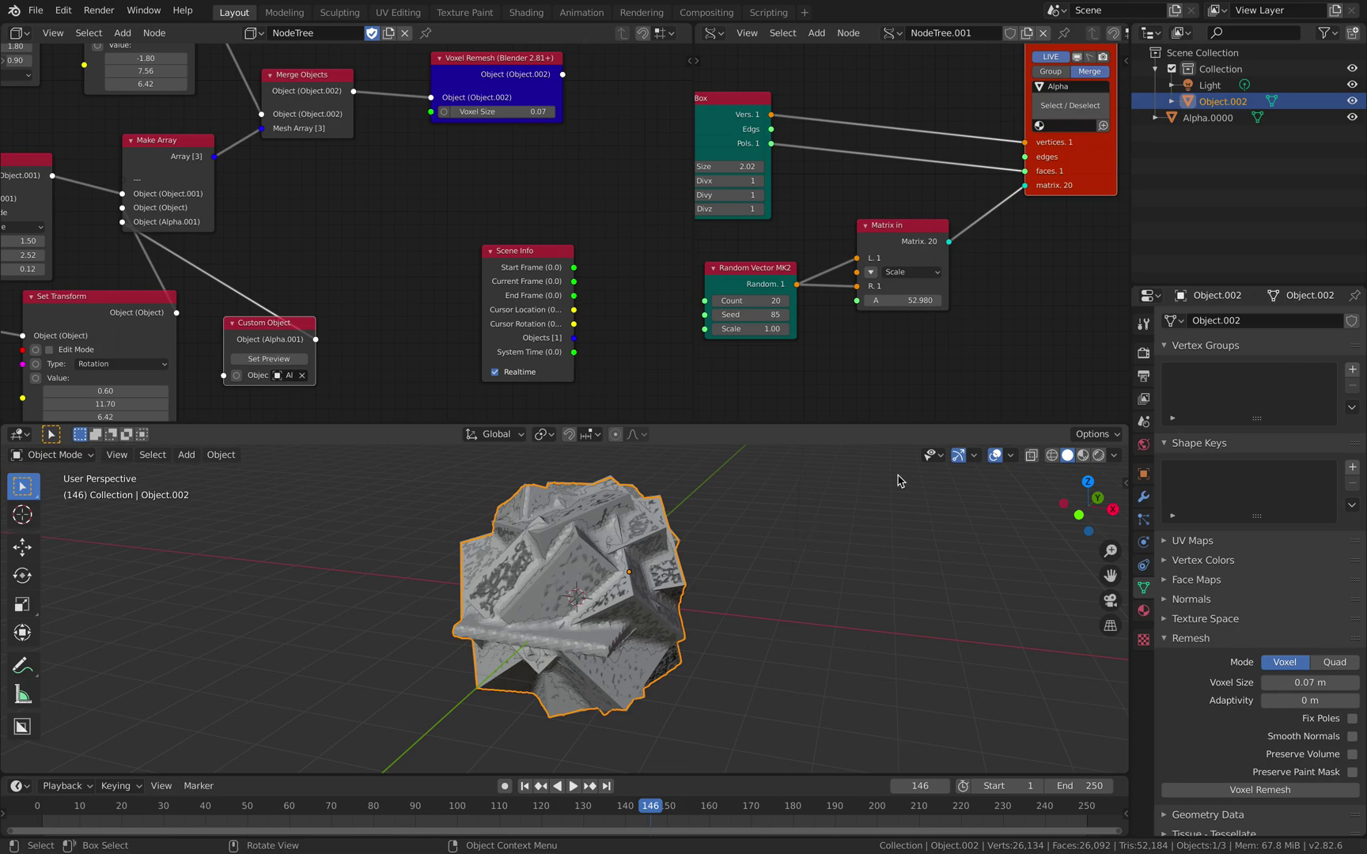
- Move the remeshed Object.002 away from the Sverchok box cluster to compare the two objects and their node trees
middle_click_drag(818, 467, 681, 553)
key("g")
left_click(978, 575)
scroll(488, 268, "down", 3)
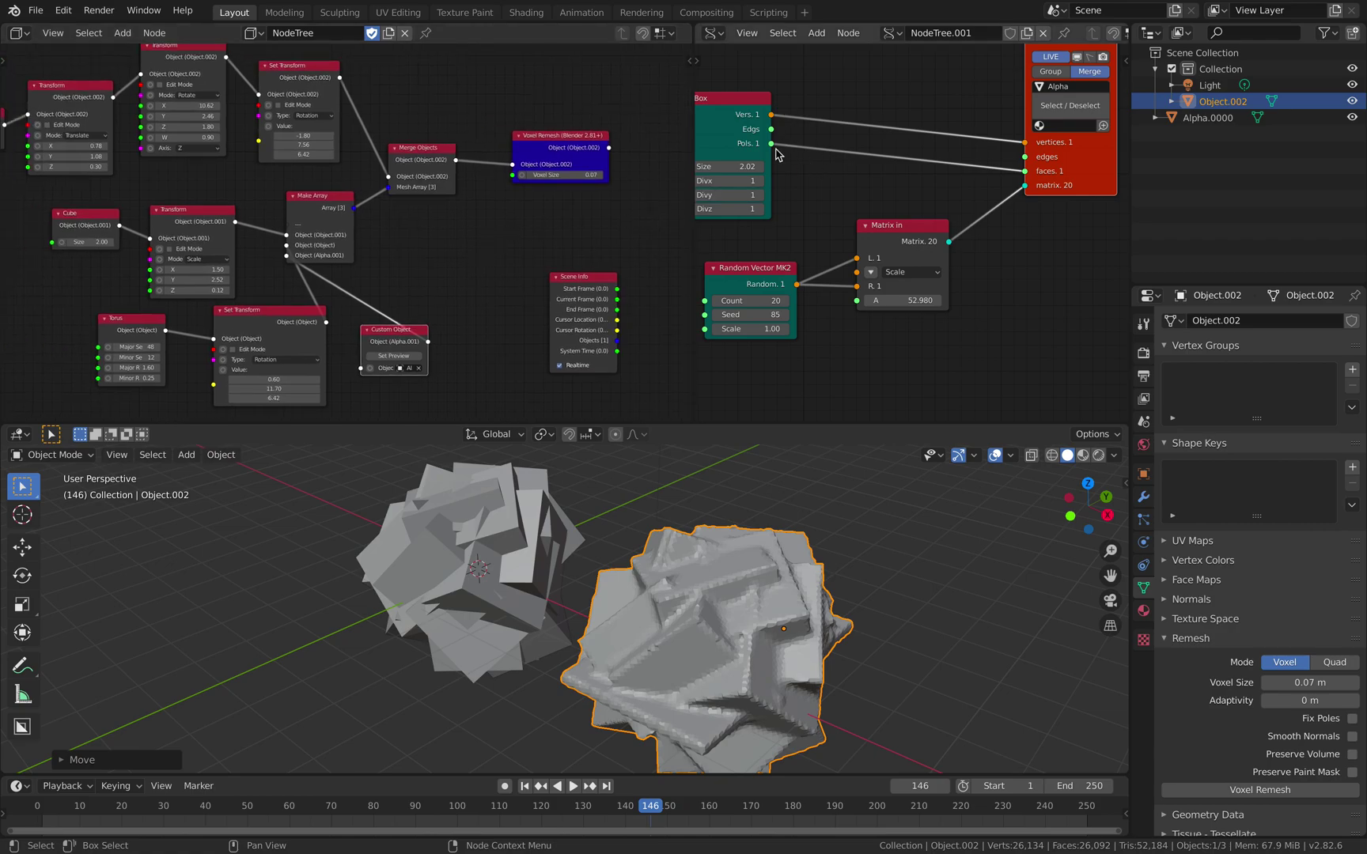
middle_click_drag(847, 125, 922, 124)
middle_click_drag(876, 179, 813, 224)
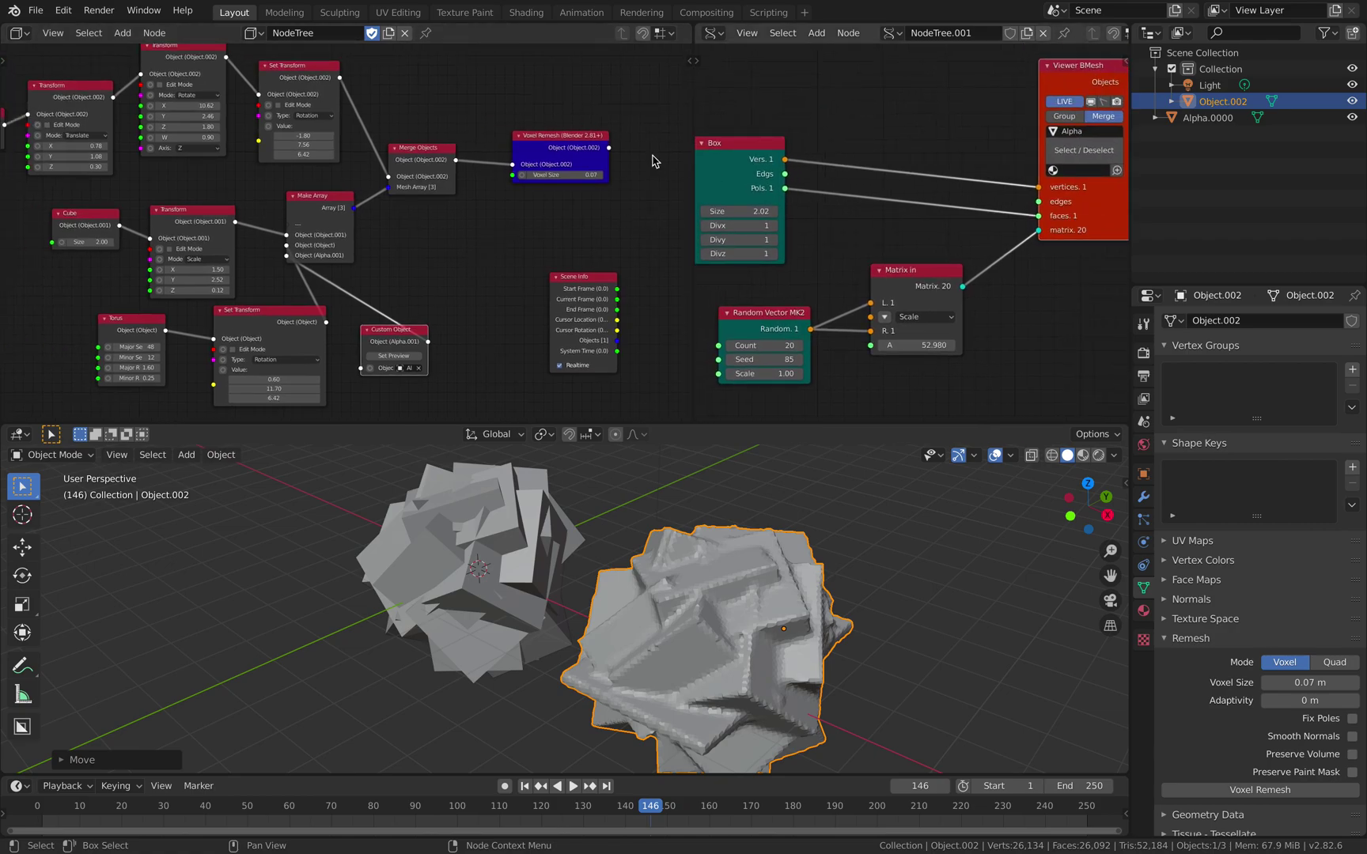
scroll(553, 181, "up", 2)
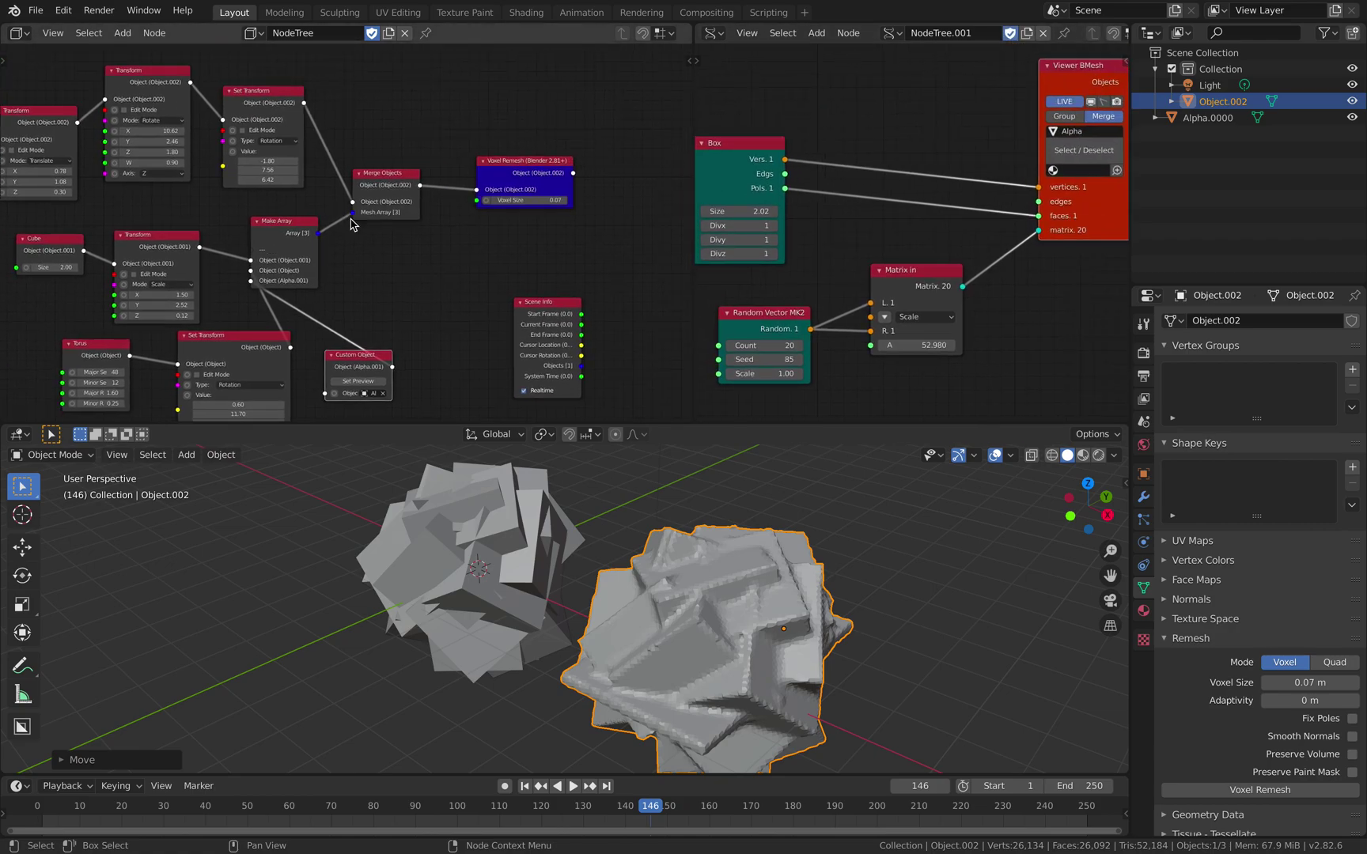
key("Home")
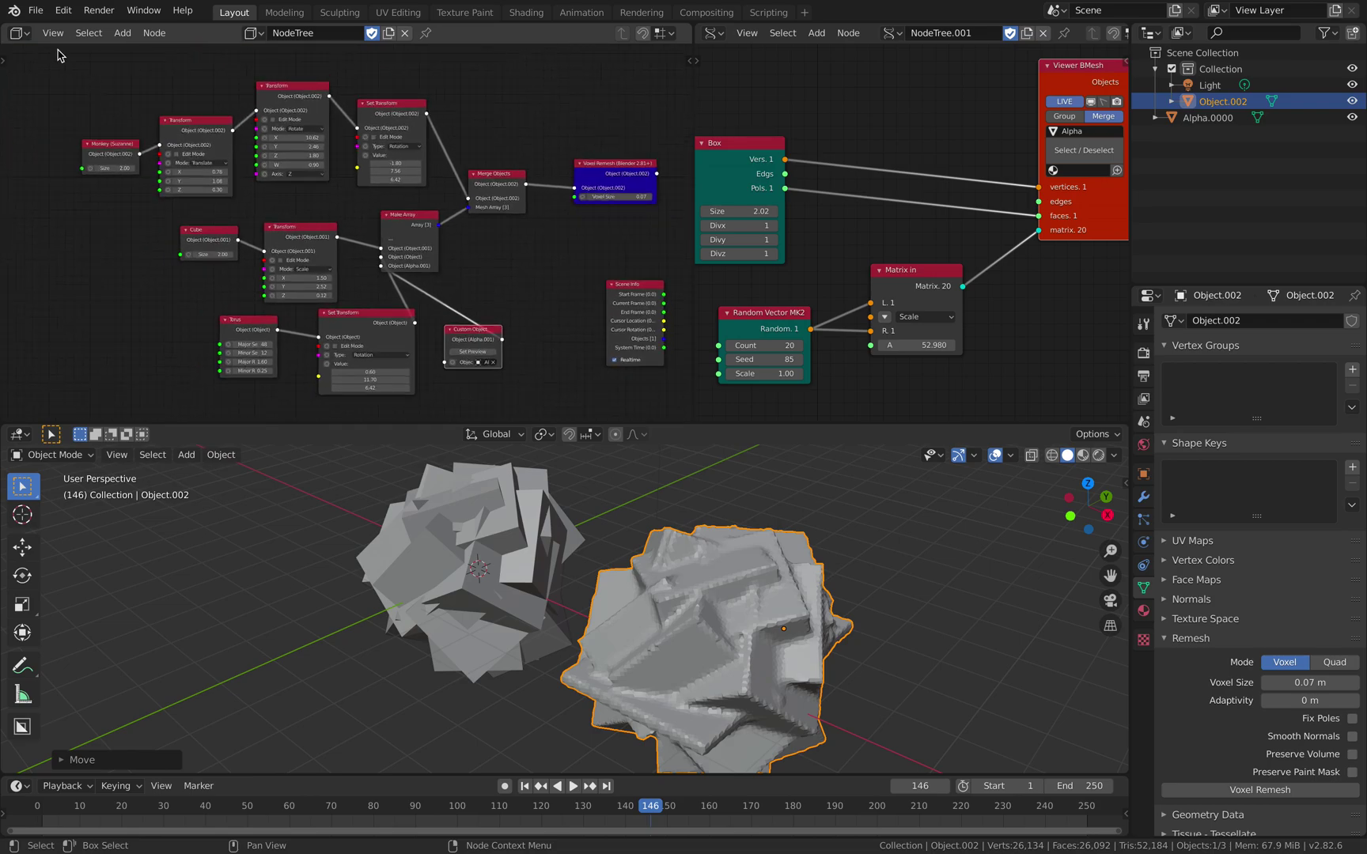
- Add a Draw Mode node beside the Custom Object node in the Sorcar tree
left_click(35, 10)
middle_click_drag(586, 233, 389, 208)
scroll(389, 208, "up", 2)
left_click_drag(427, 267, 400, 260)
middle_click_drag(305, 261, 412, 224)
scroll(412, 224, "up", 3)
scroll(357, 261, "up", 2)
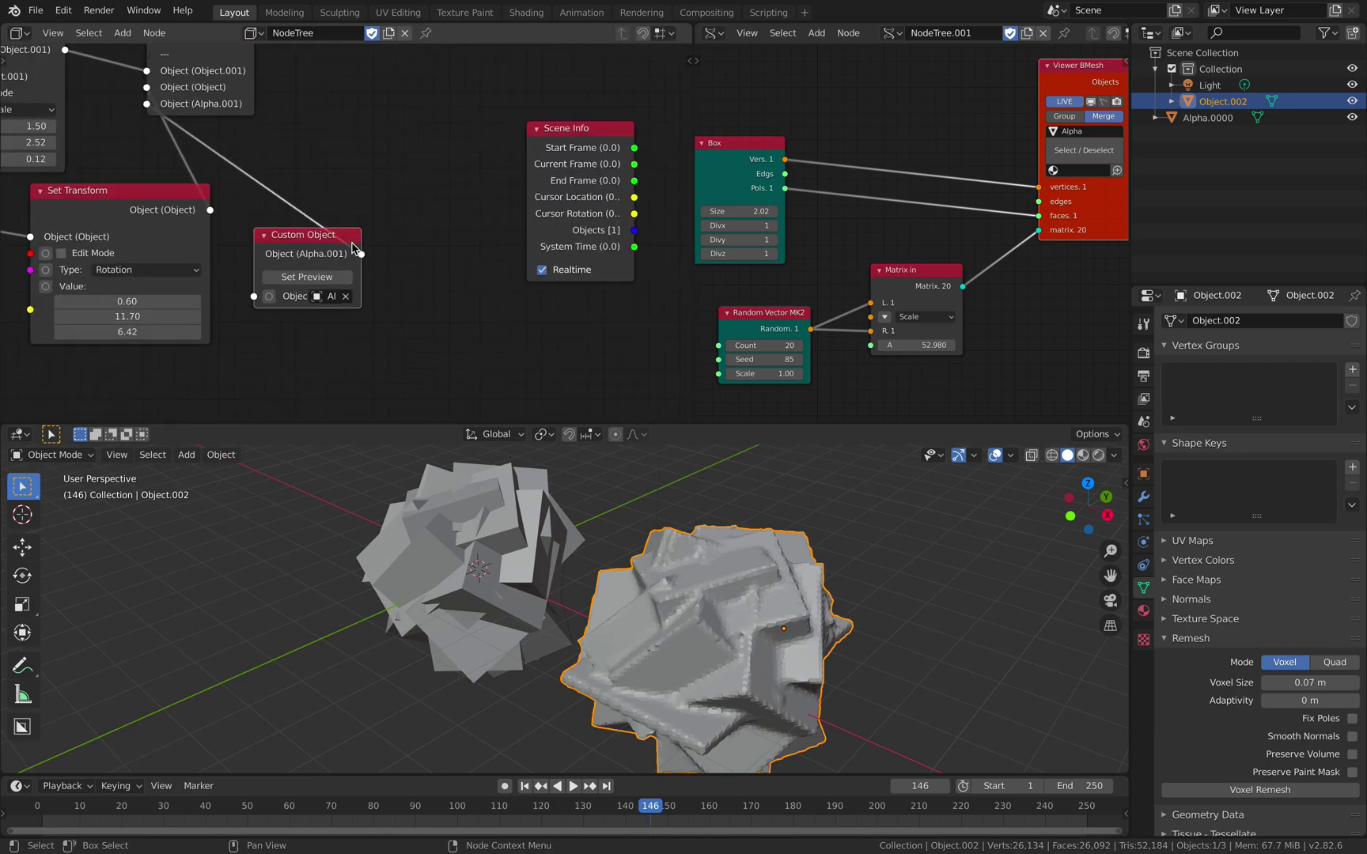
key("F3")
type("dra")
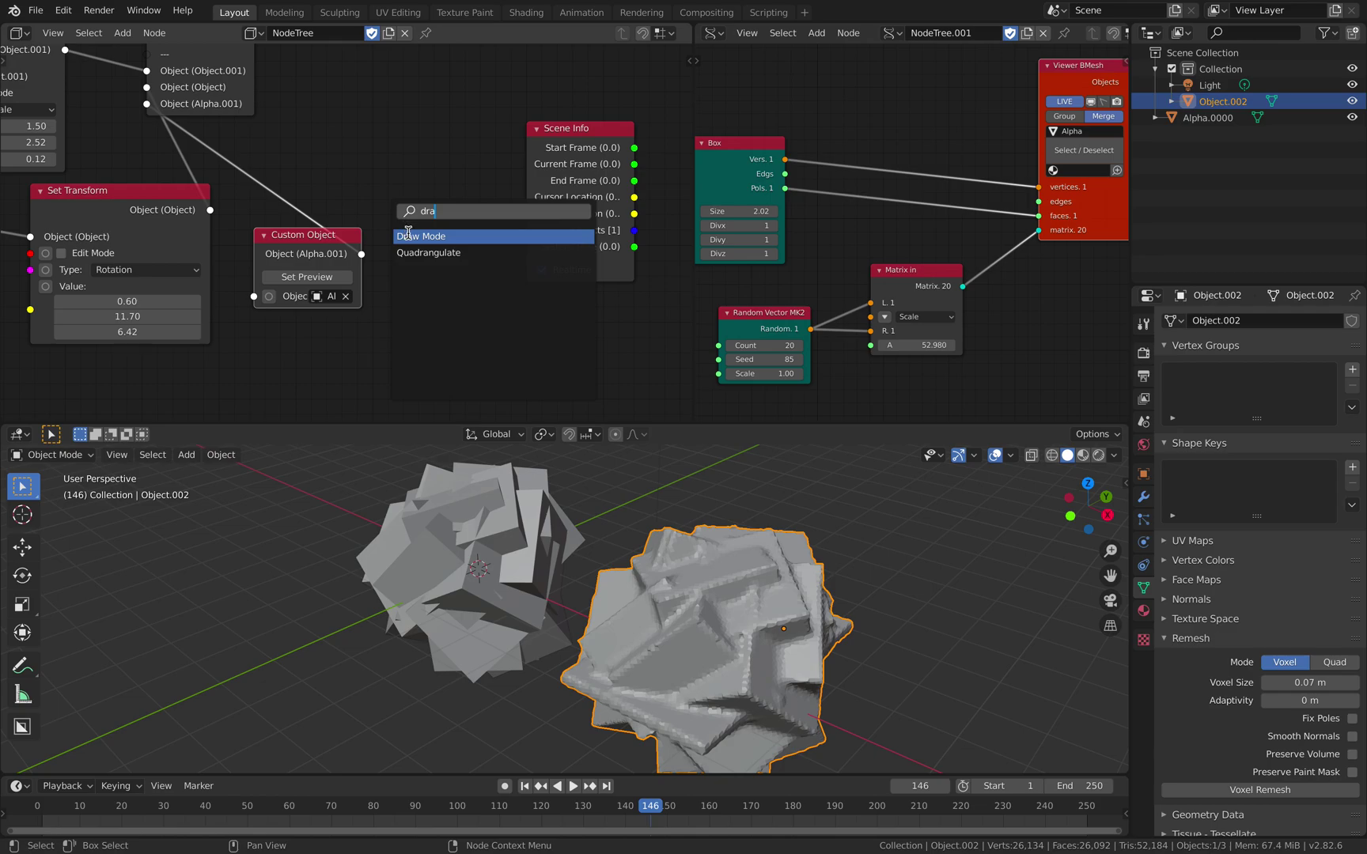
left_click(408, 236)
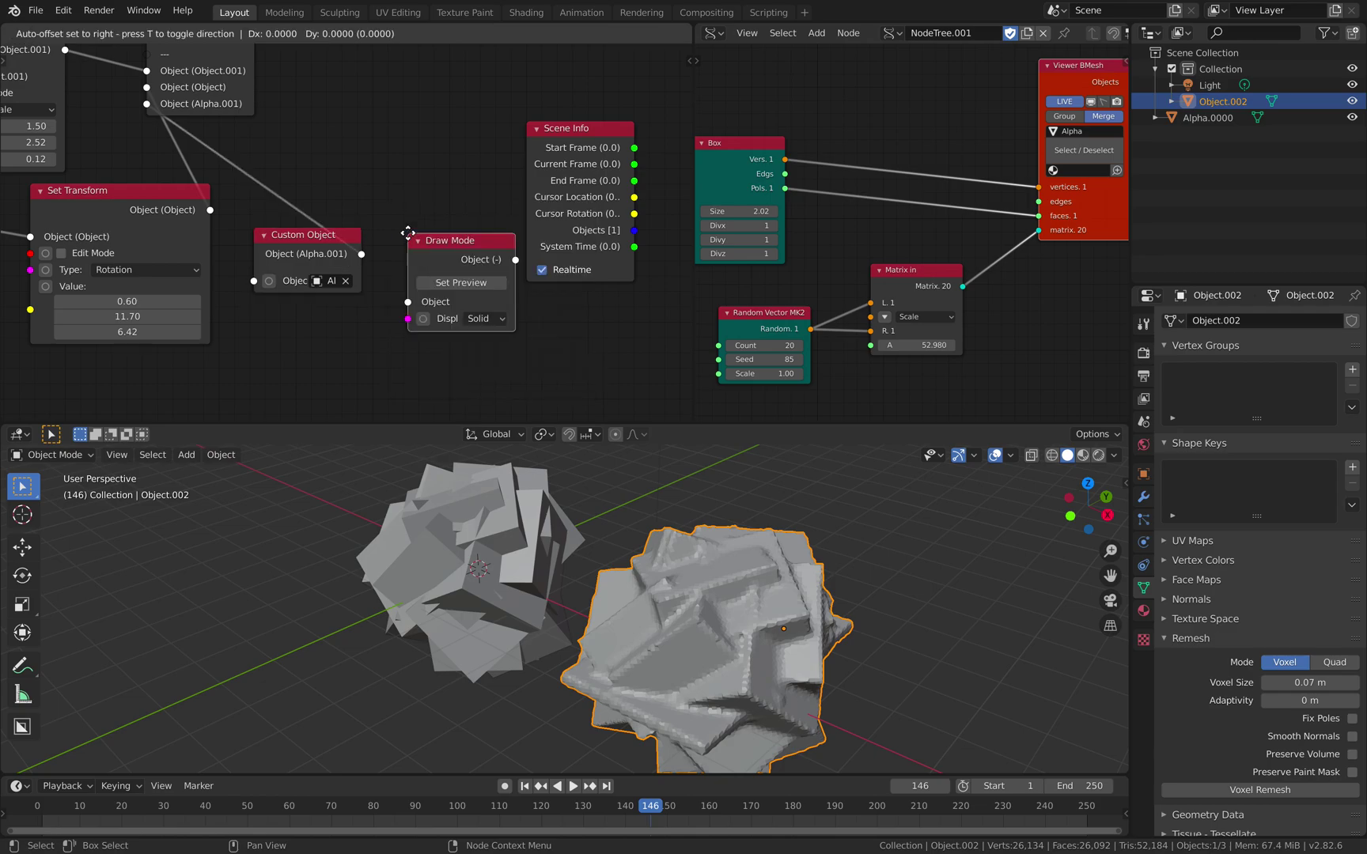
left_click(399, 218)
- Set the Draw Mode display type to Wire and connect the node between Custom Object and the third input of Make Array
middle_click_drag(463, 300, 409, 285)
left_click(409, 278)
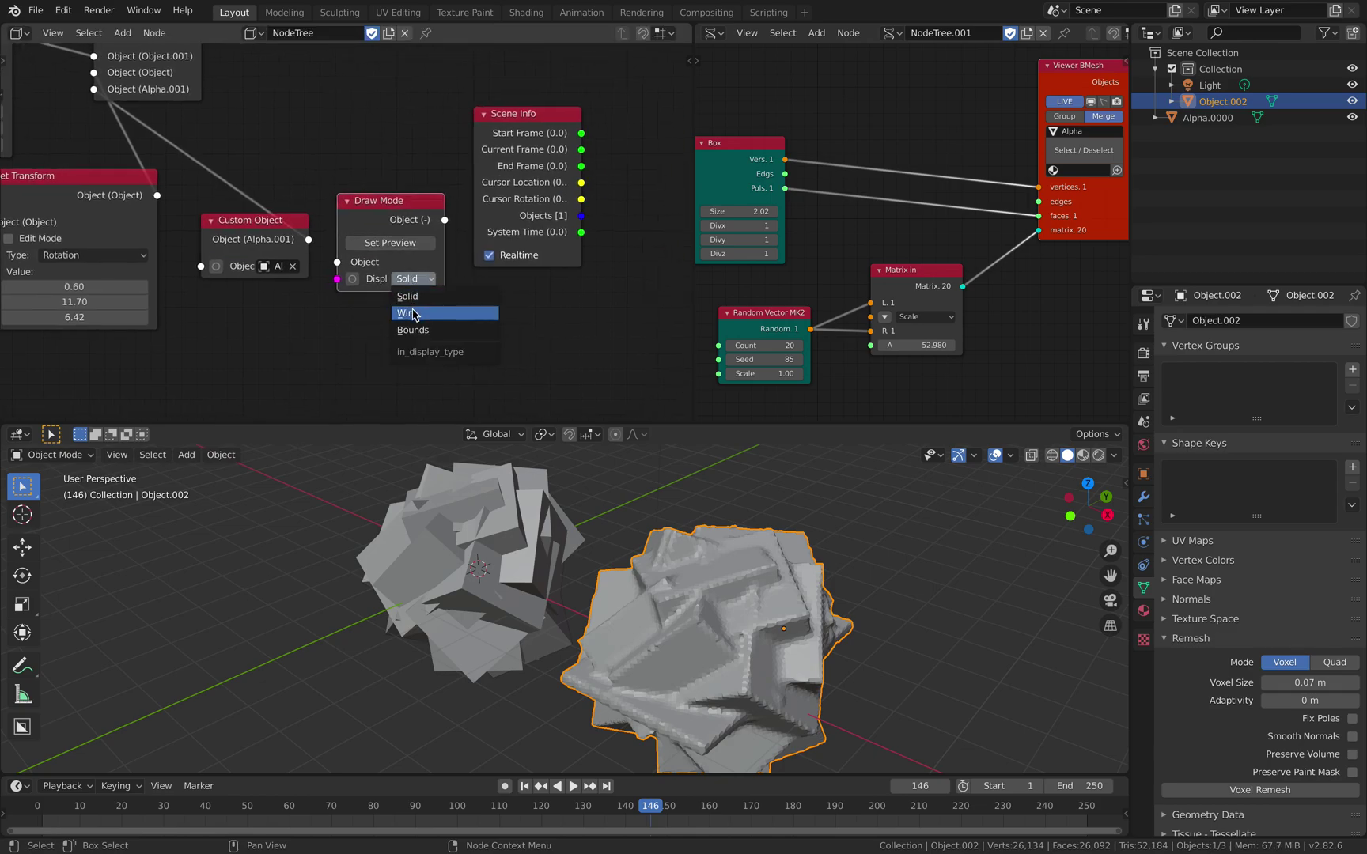
left_click(412, 314)
middle_click_drag(298, 166, 362, 229)
left_click_drag(372, 303, 401, 310)
left_click_drag(508, 283, 535, 257)
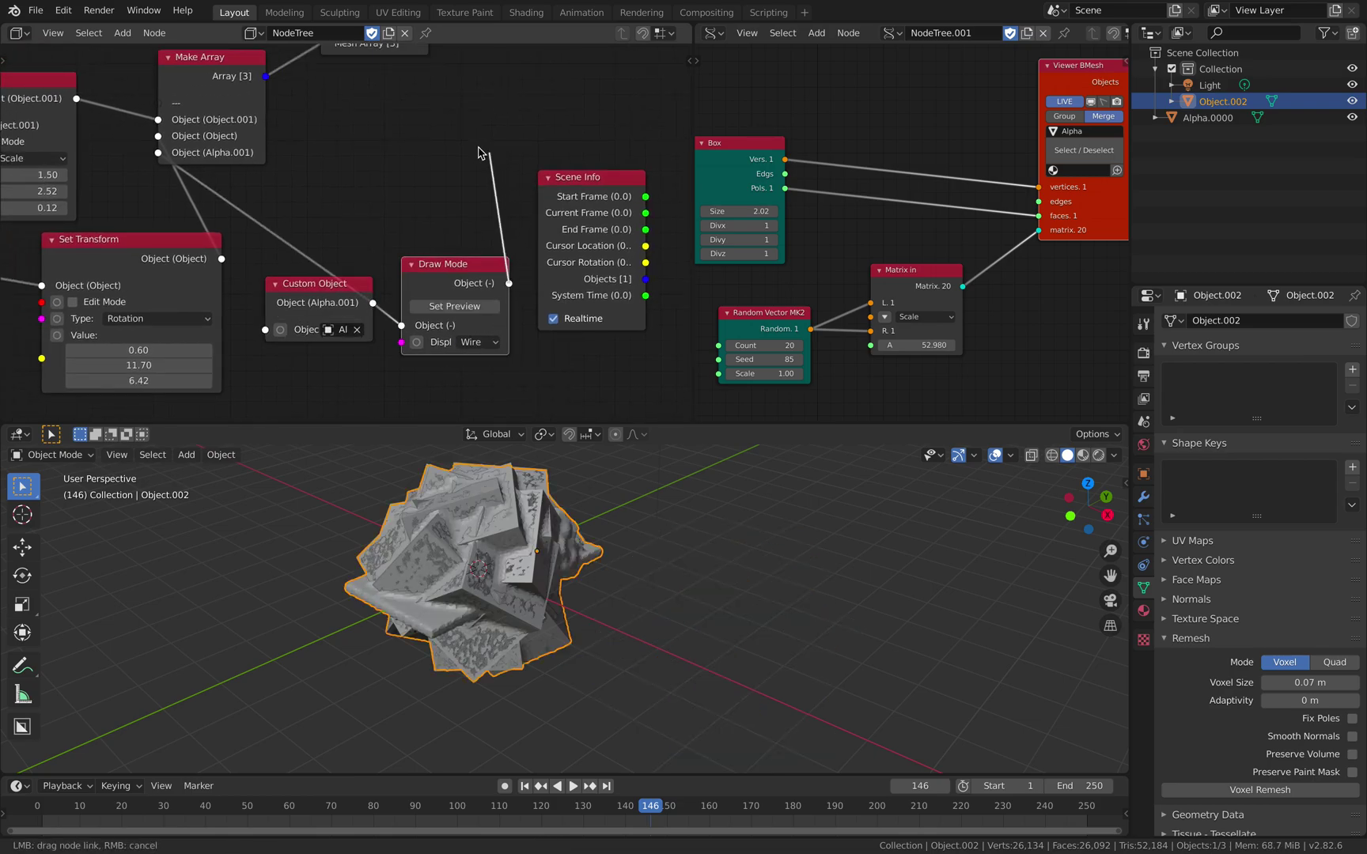
mouse_move(479, 150)
left_mouse_down()
mouse_move(192, 115)
mouse_move(193, 142)
mouse_move(161, 153)
left_mouse_up()
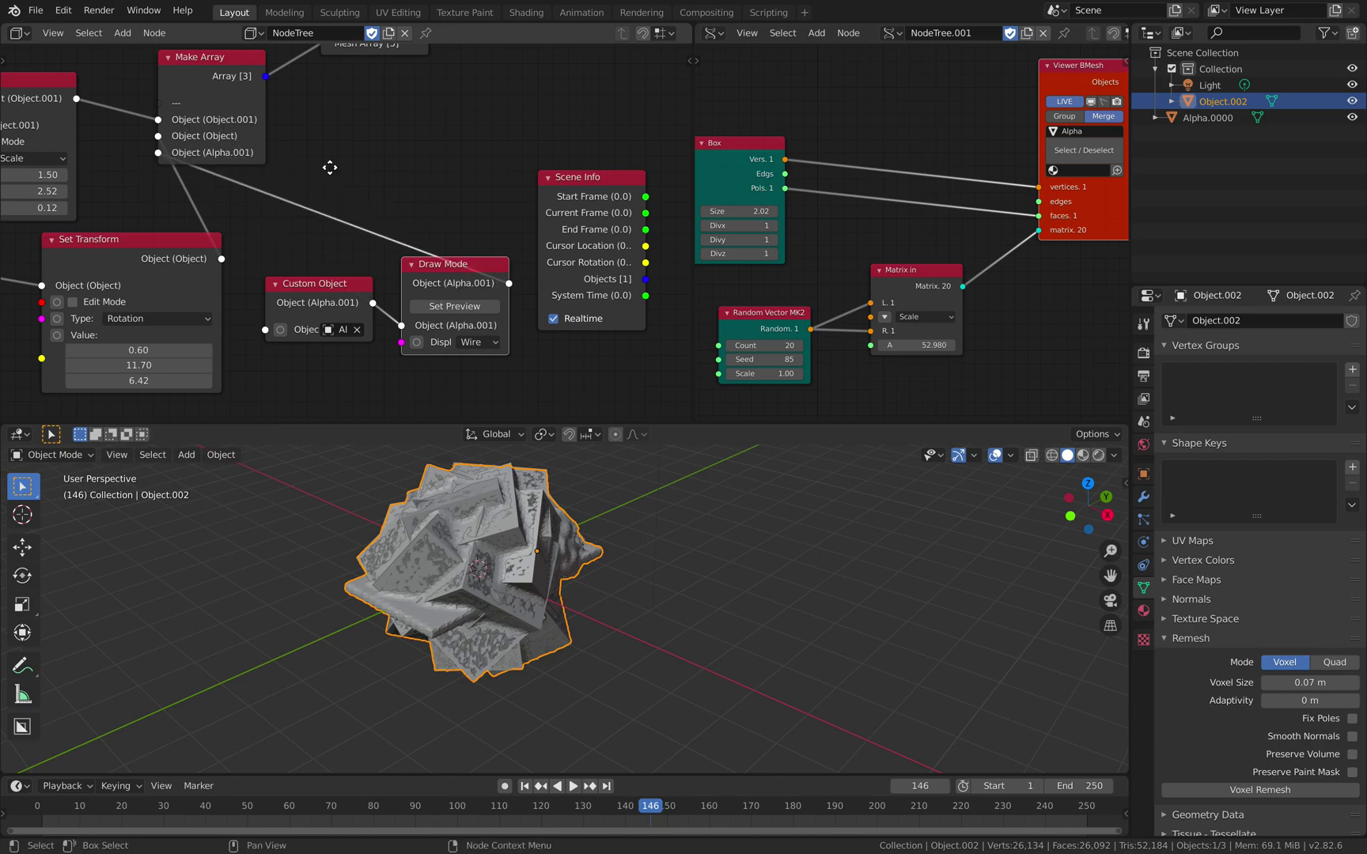
- Set the Random Vector MK2 seed to 197 and advance the timeline to frame 155 to re-evaluate the remeshed object
middle_click_drag(681, 569, 700, 559)
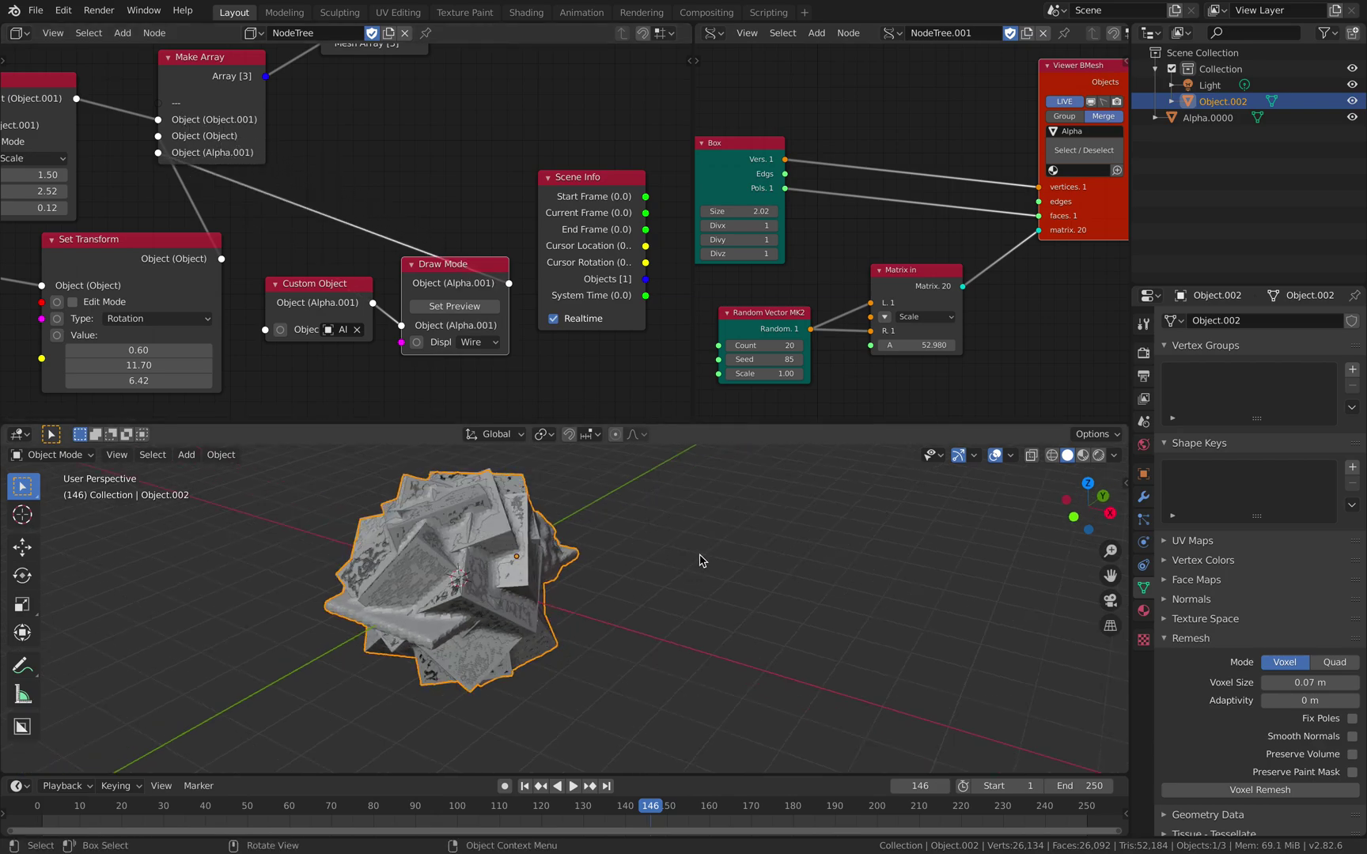
middle_click_drag(545, 345, 521, 336)
left_click(671, 550)
key("ctrl+z")
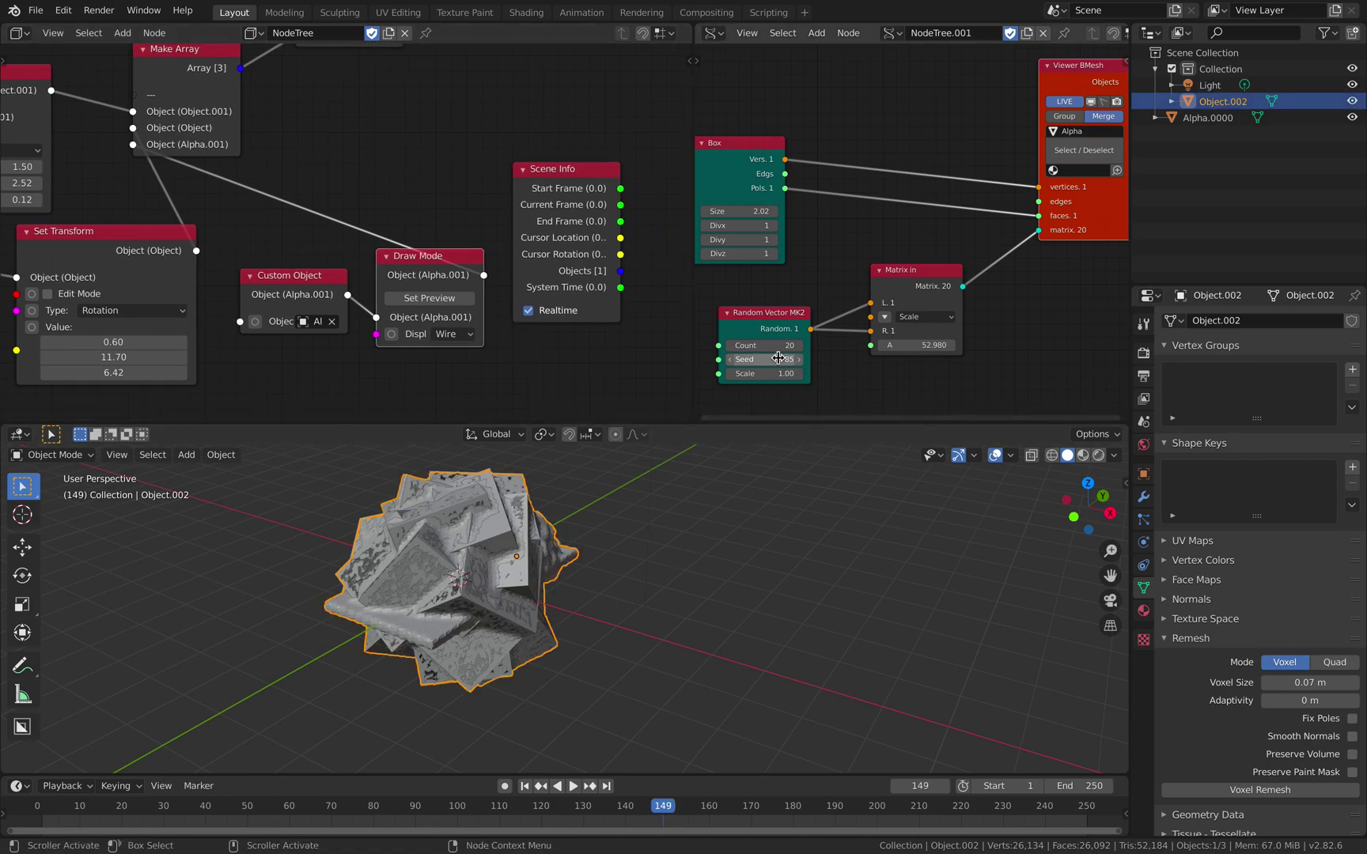
left_click_drag(764, 359, 797, 359)
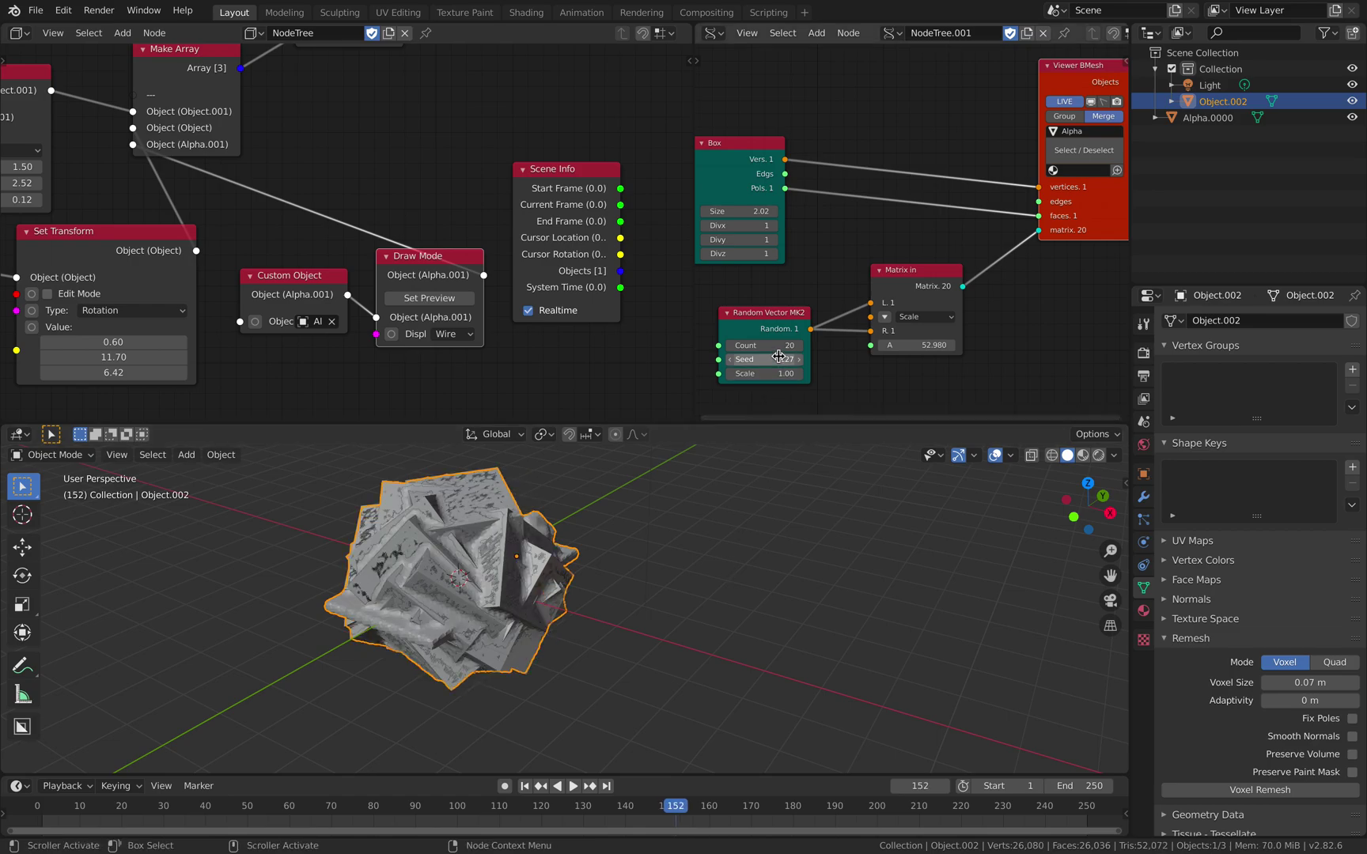
left_click_drag(771, 359, 826, 359)
middle_click_drag(711, 528, 711, 505)
key("Right")
key("Right")
key("Right")
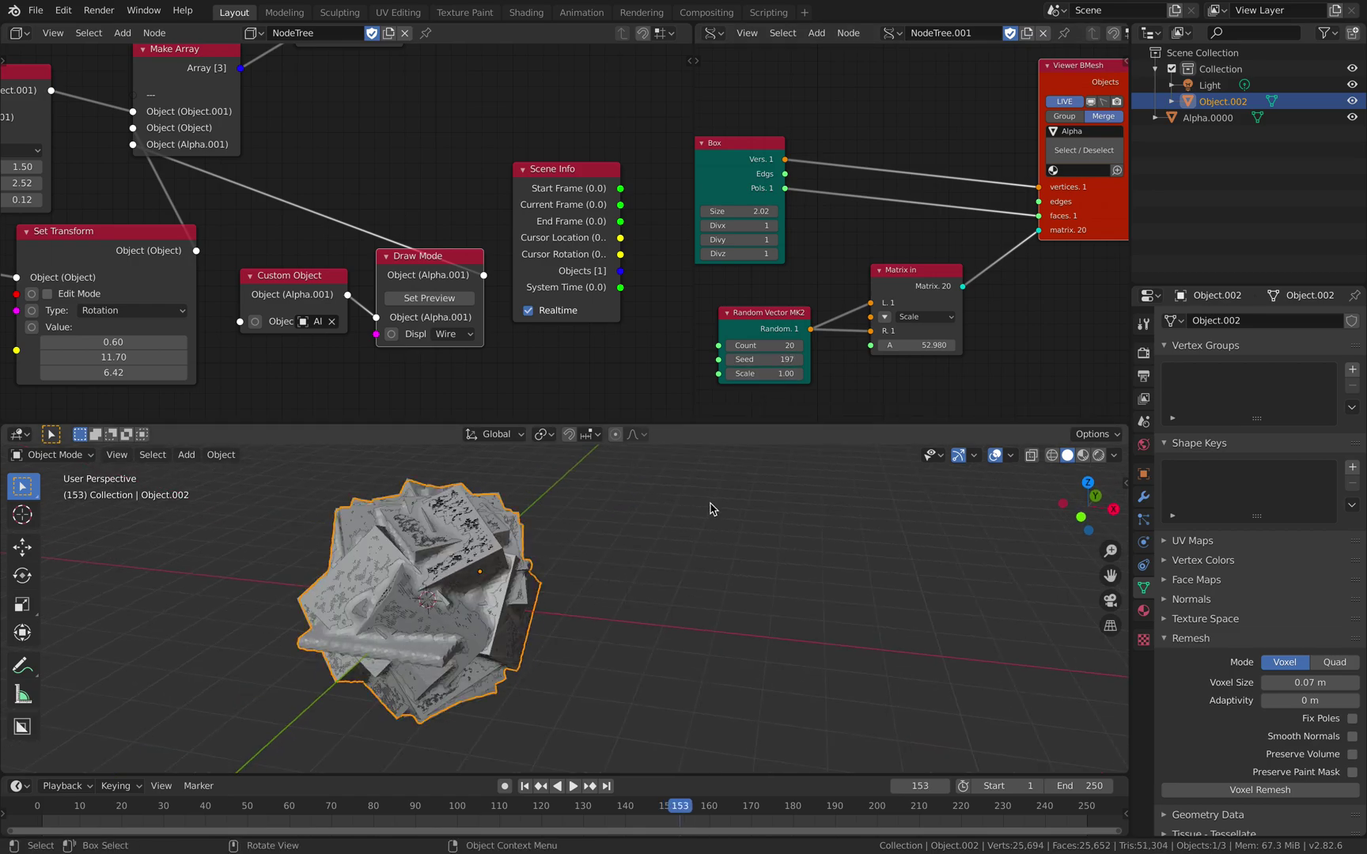
middle_click_drag(887, 244, 826, 258)
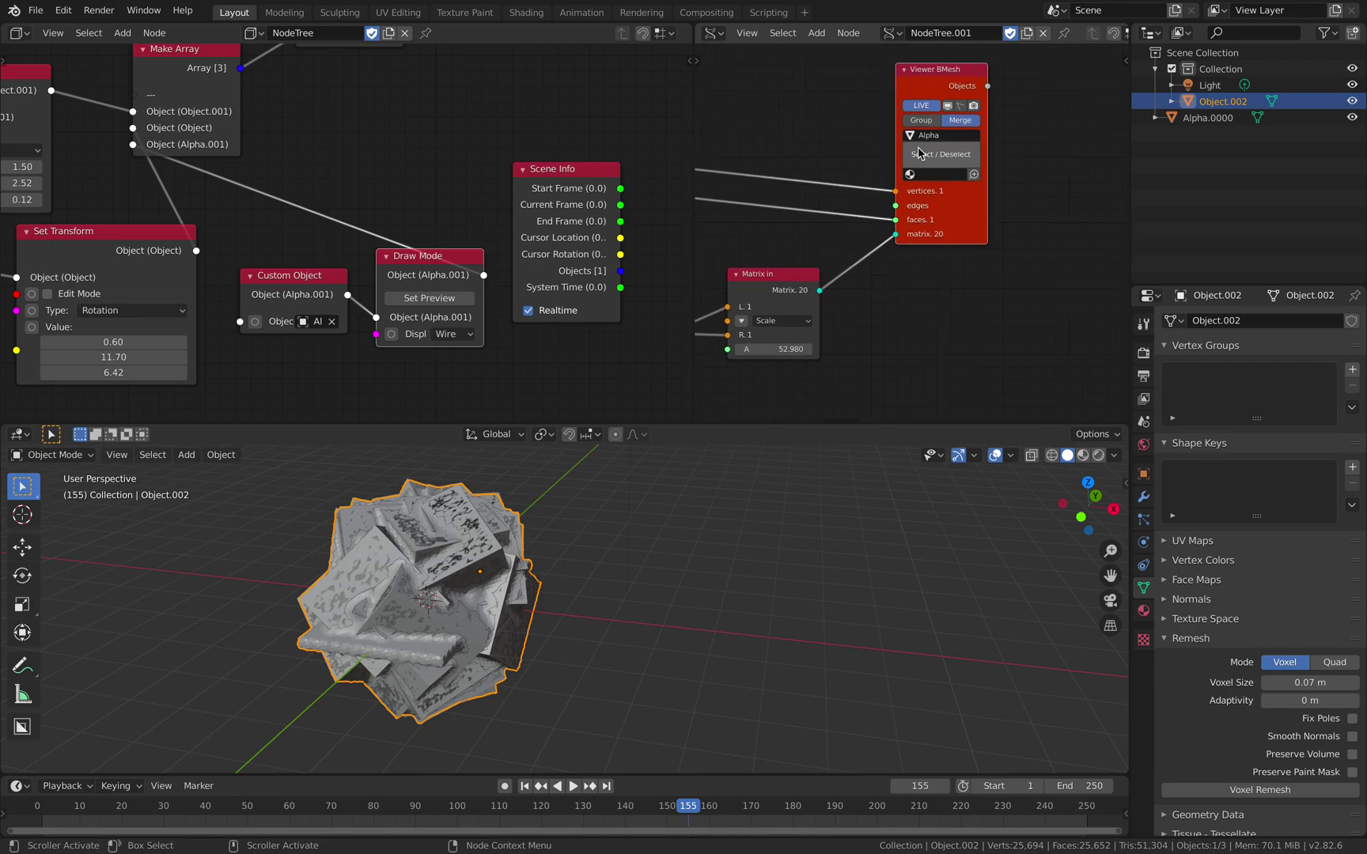
middle_click_drag(941, 107, 929, 136)
key("shift+a")
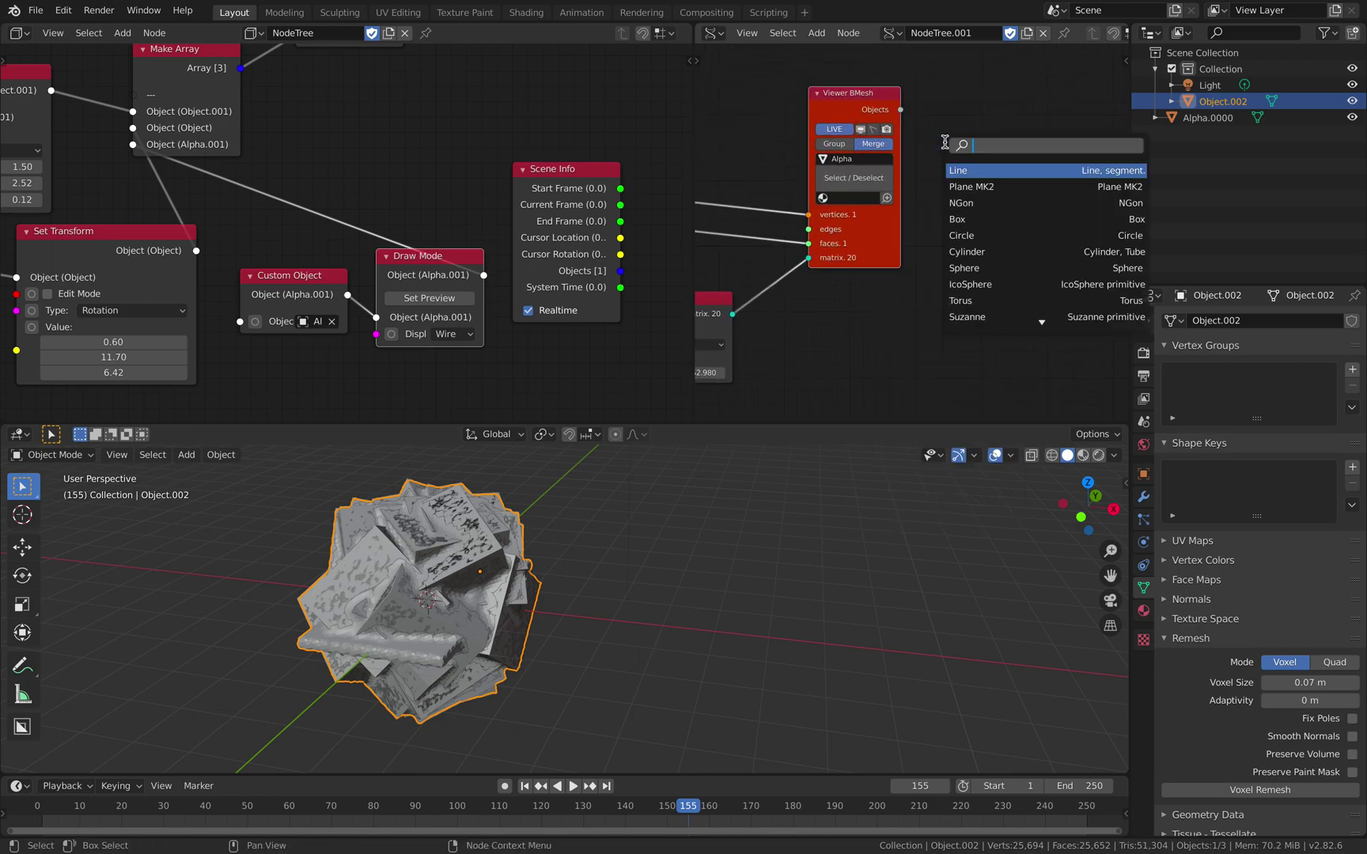
left_click(944, 143)
type("wir")
key("Return")
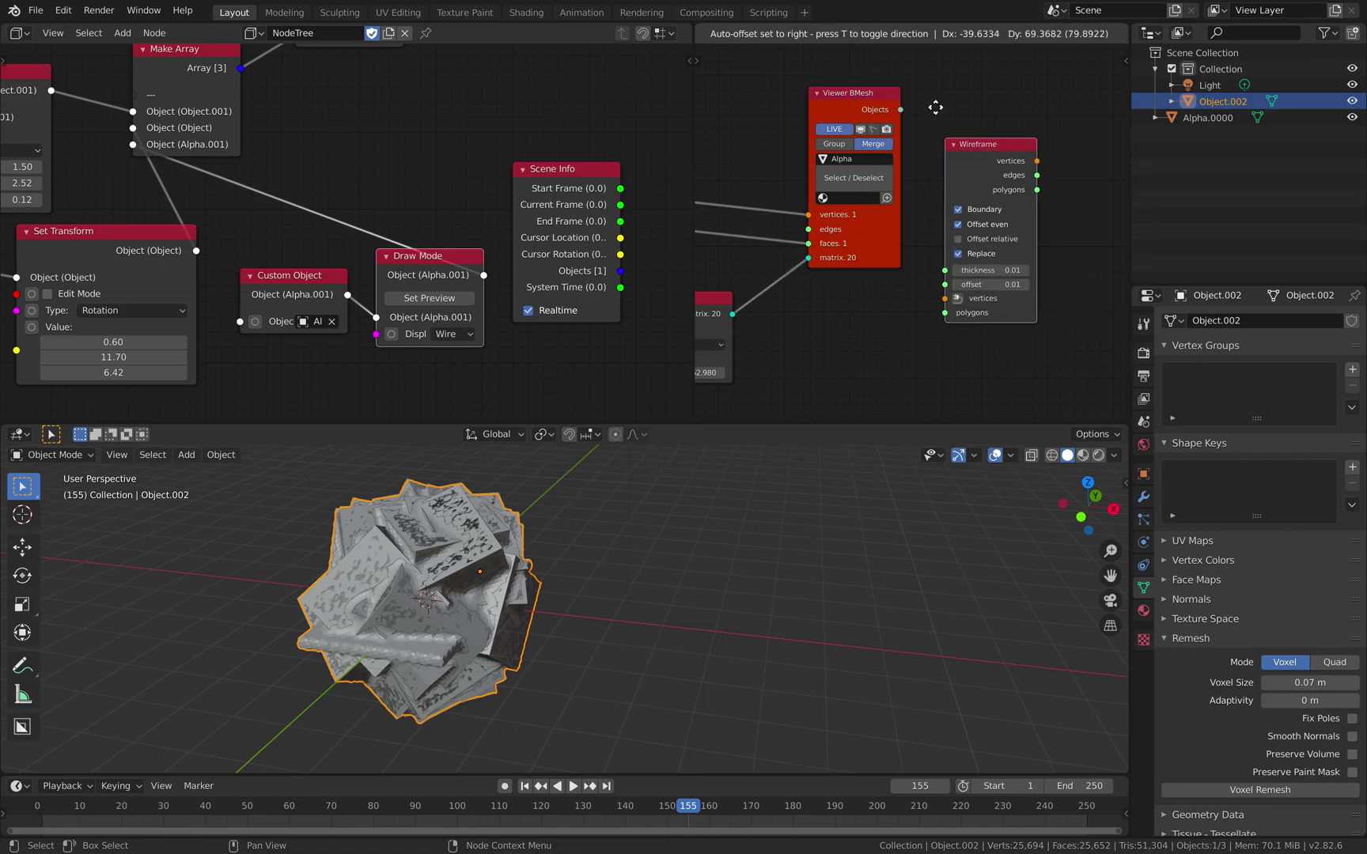
key("x")
left_click_drag(855, 105, 920, 104)
middle_click_drag(886, 143, 1046, 110)
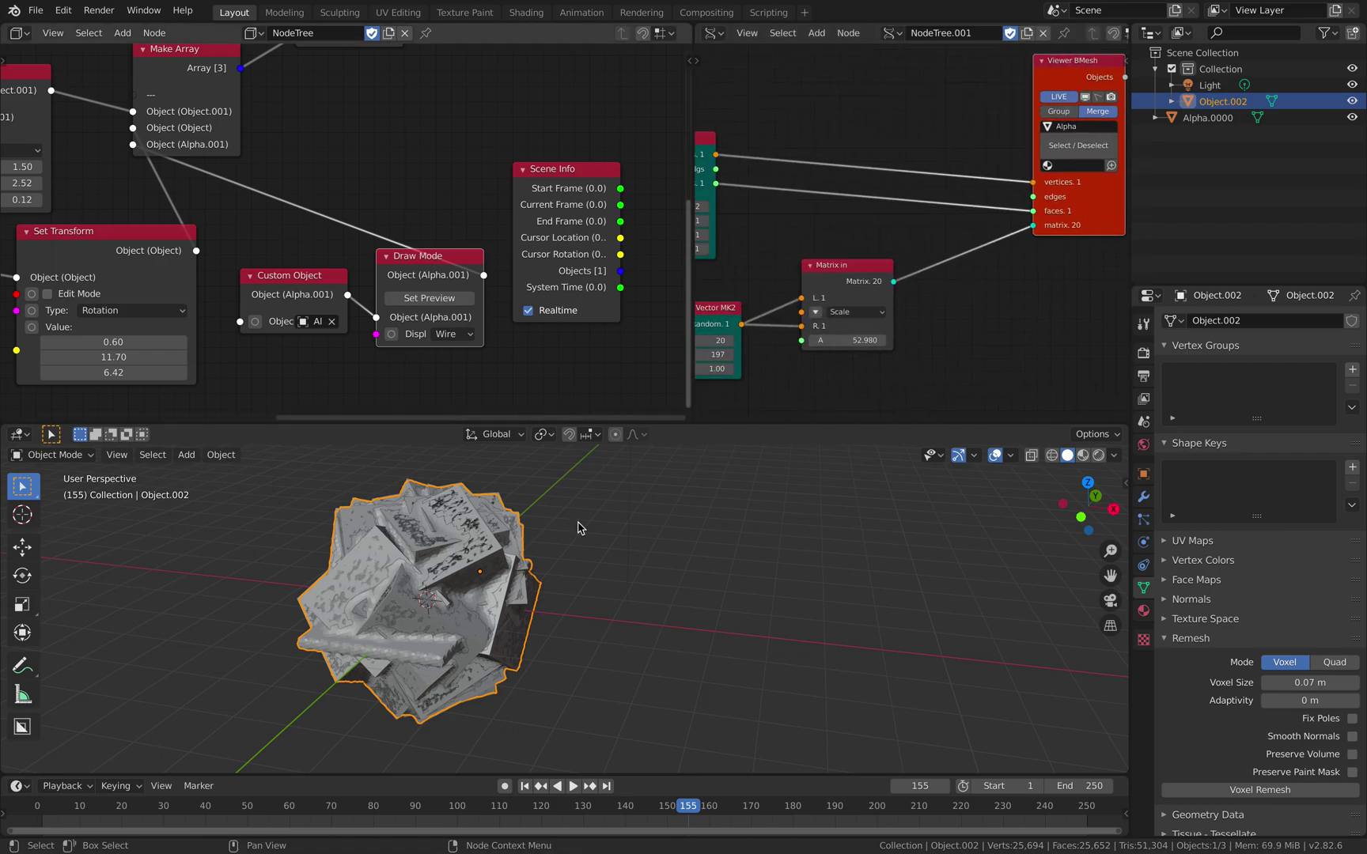
- Advance the timeline to frame 158 and examine the remeshed object and the Make Array connections
middle_click_drag(576, 545, 487, 593)
scroll(372, 307, "down", 2)
middle_click_drag(349, 269, 480, 243)
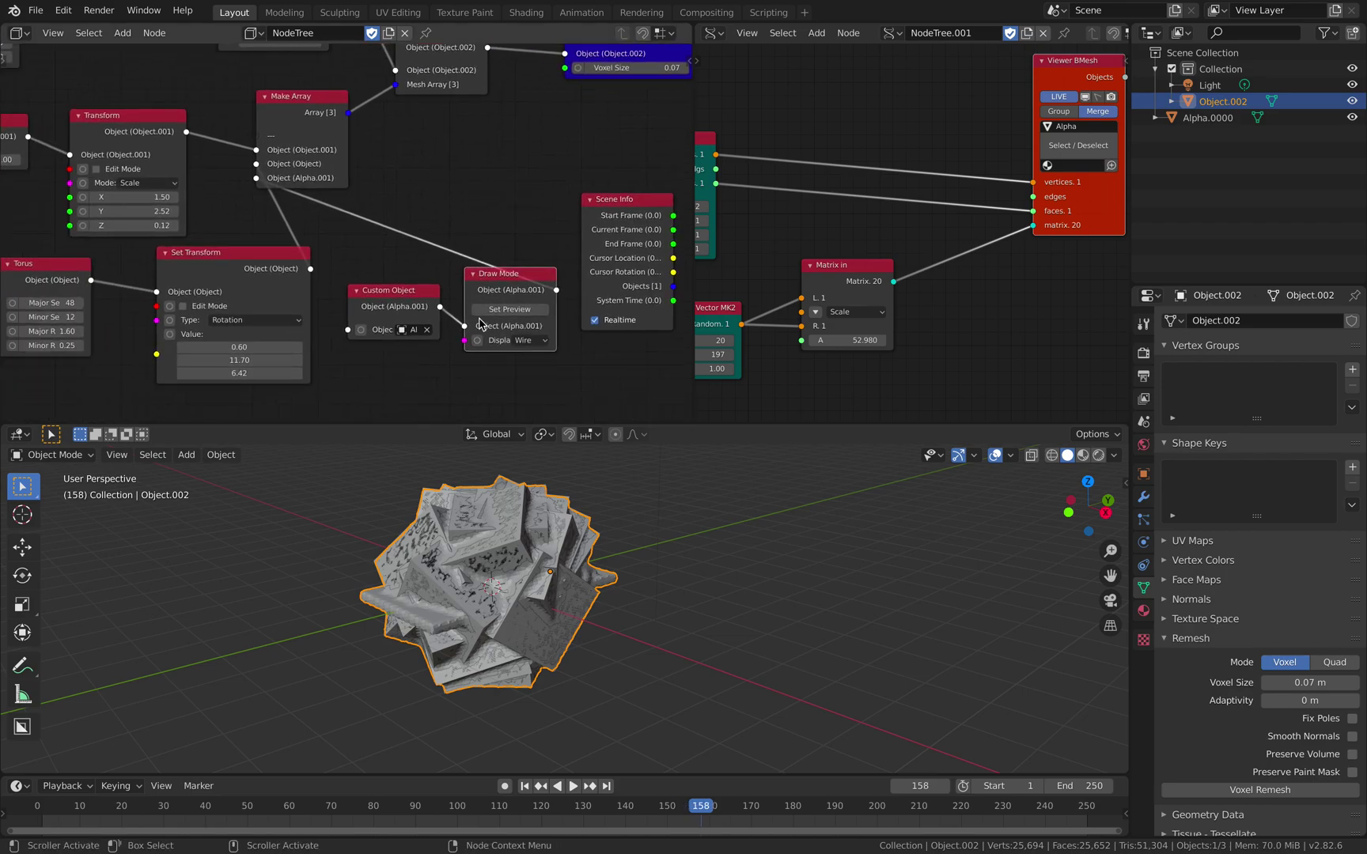
middle_click_drag(617, 554, 1064, 661)
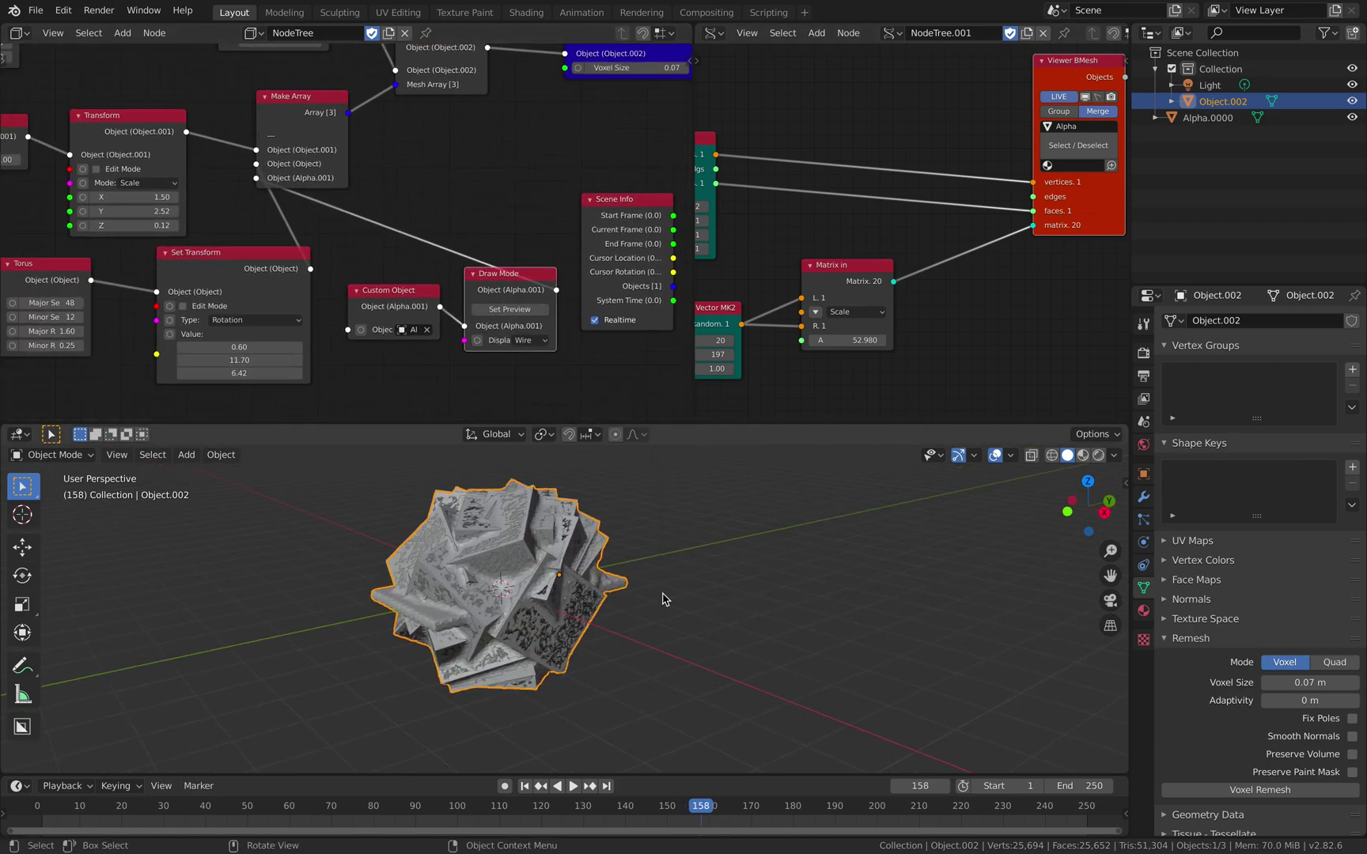
middle_click_drag(427, 315, 368, 315)
middle_click_drag(243, 168, 315, 244)
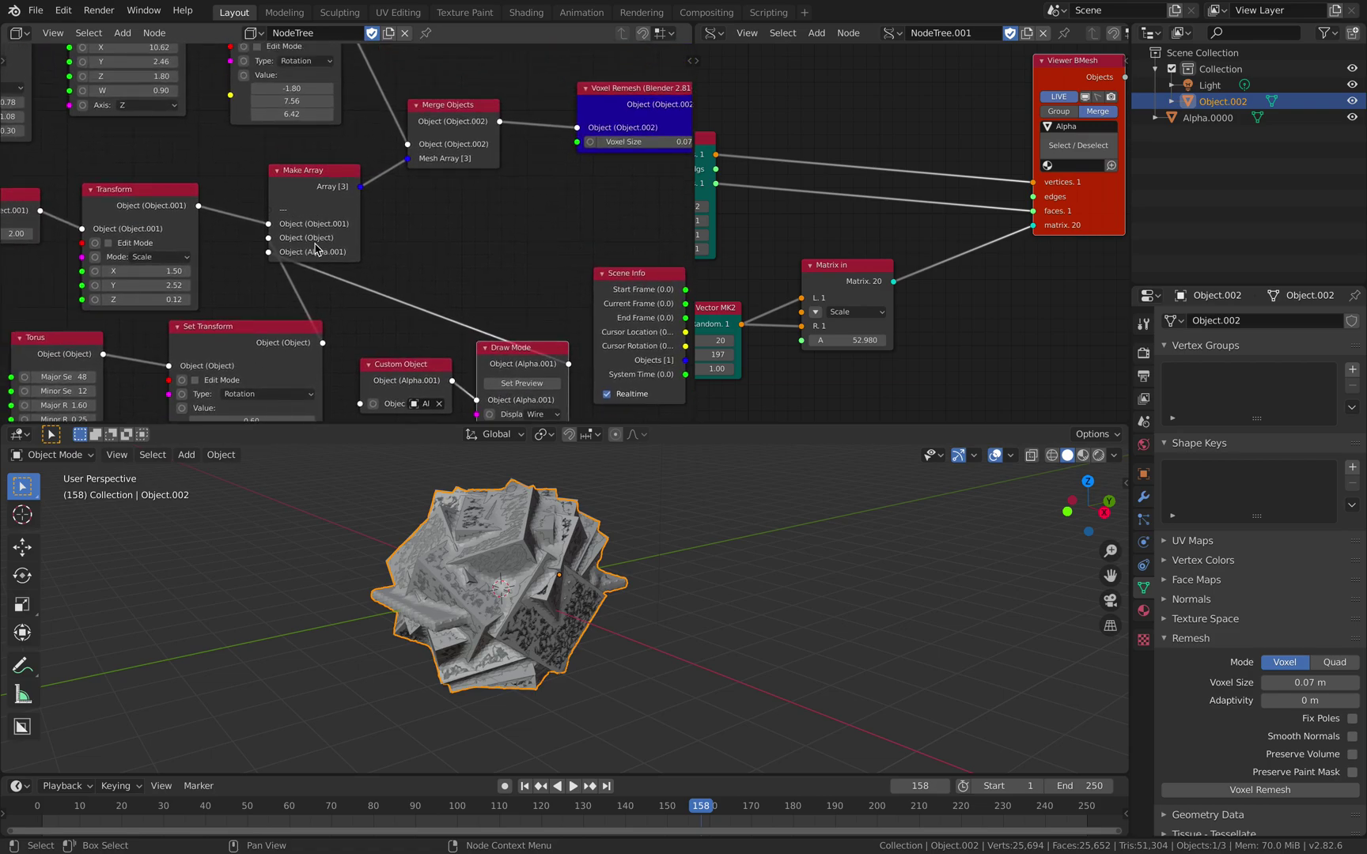
- Space out the Make Array, Merge Objects and Voxel Remesh nodes, placing them farther from the Transform and Set Transform nodes
scroll(315, 244, "down", 4)
middle_click_drag(520, 194, 368, 215)
left_click(386, 153)
left_click(271, 167, "shift")
left_click(177, 207, "shift")
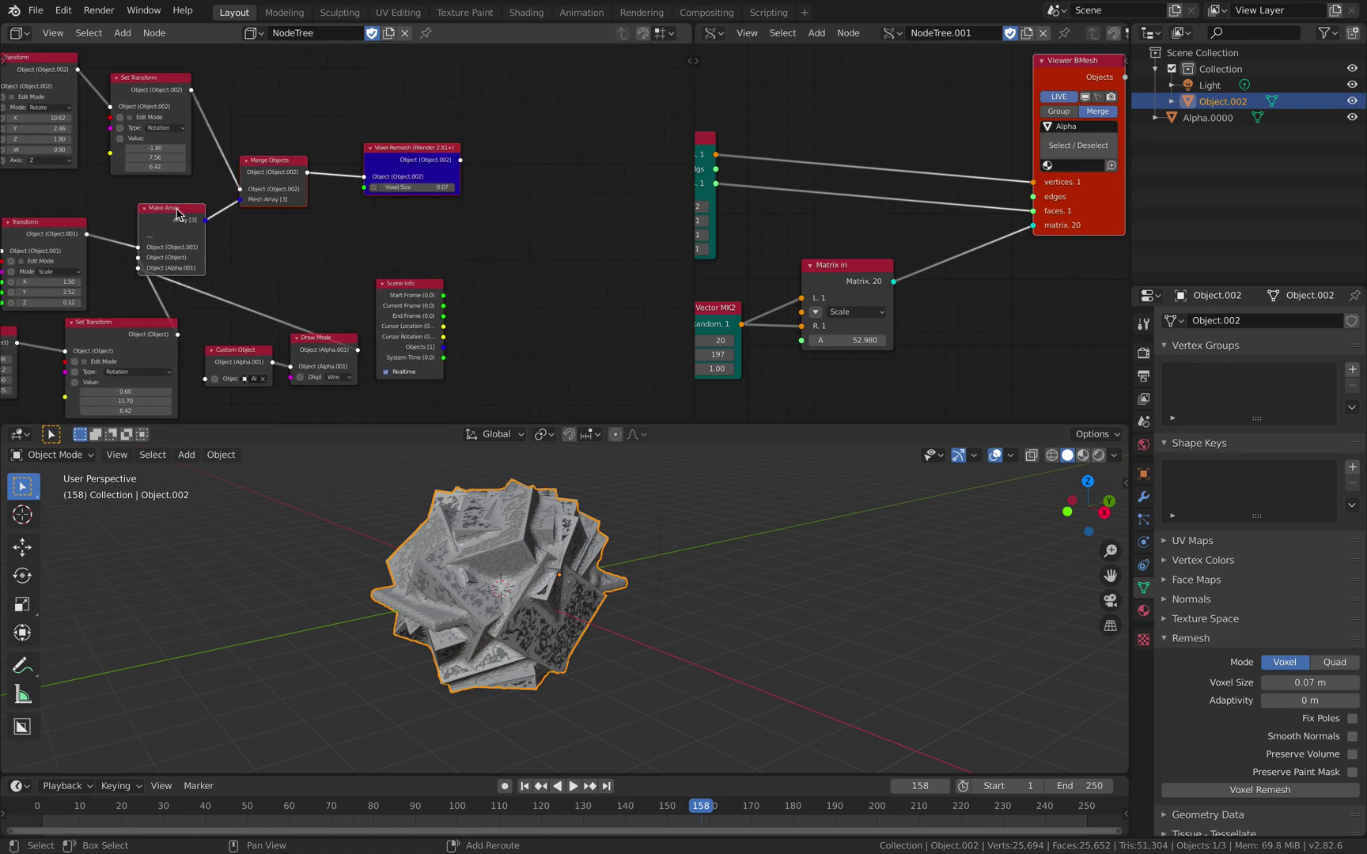
left_click_drag(176, 208, 456, 137)
middle_click_drag(457, 139, 379, 150)
left_click_drag(340, 295, 407, 256)
scroll(374, 230, "up", 2)
middle_click_drag(374, 230, 118, 314)
left_click_drag(247, 163, 255, 131)
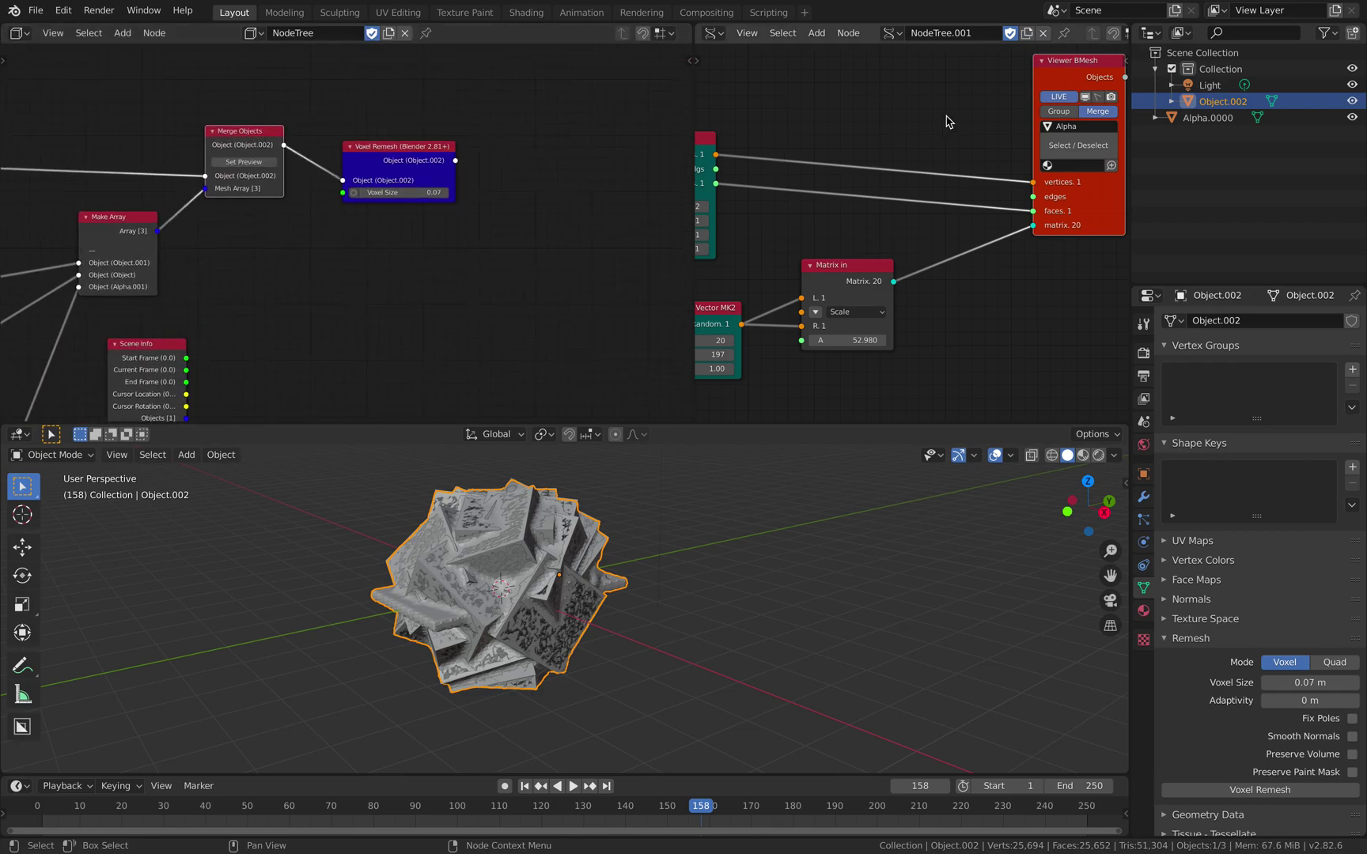
- Widen the Sverchok node editor and move the Box node above Matrix in, closer to Viewer BMesh
left_click_drag(692, 98, 426, 103)
middle_click_drag(637, 150, 739, 178)
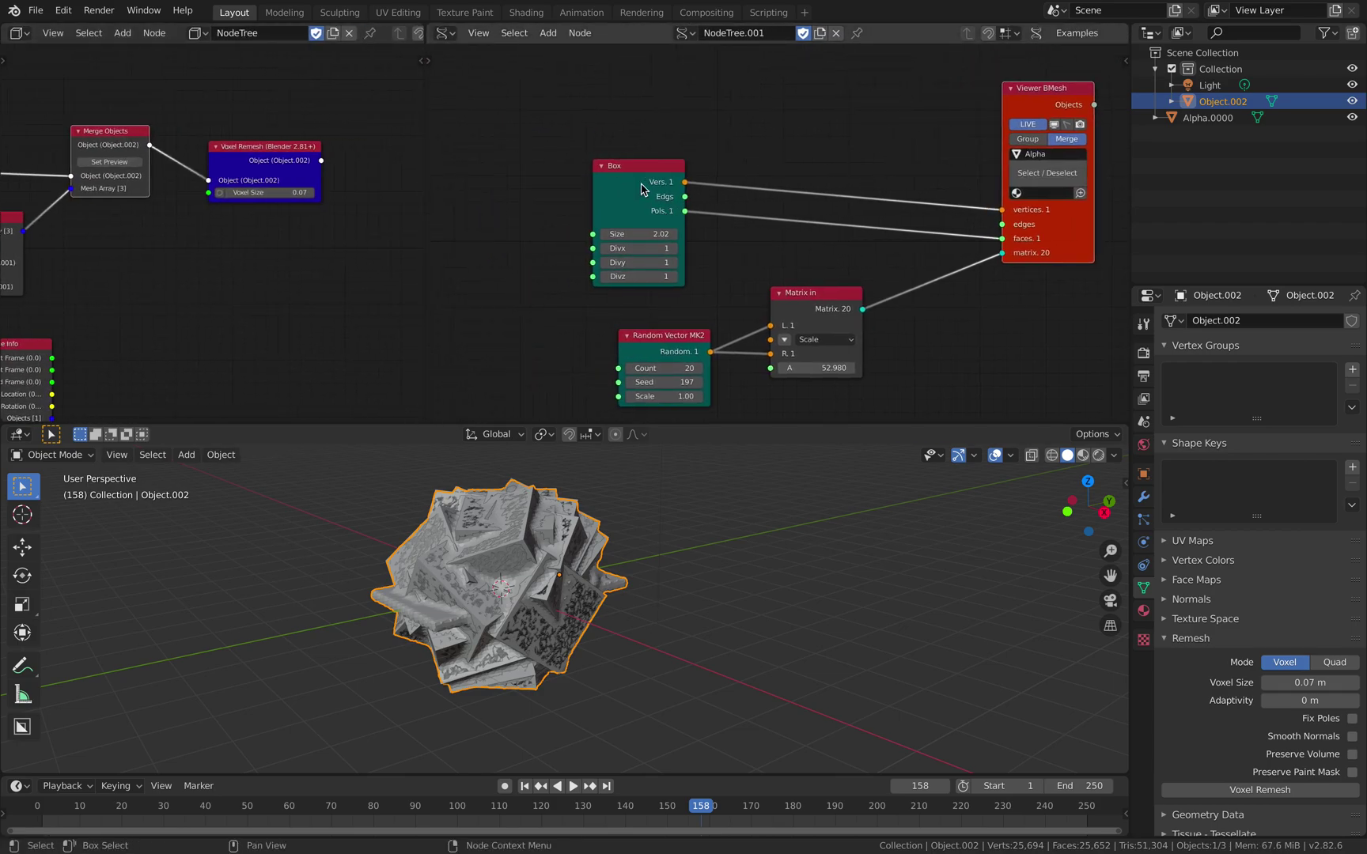
left_click_drag(621, 187, 805, 142)
scroll(314, 346, "down", 2)
middle_click_drag(241, 315, 423, 299)
scroll(323, 277, "down", 1)
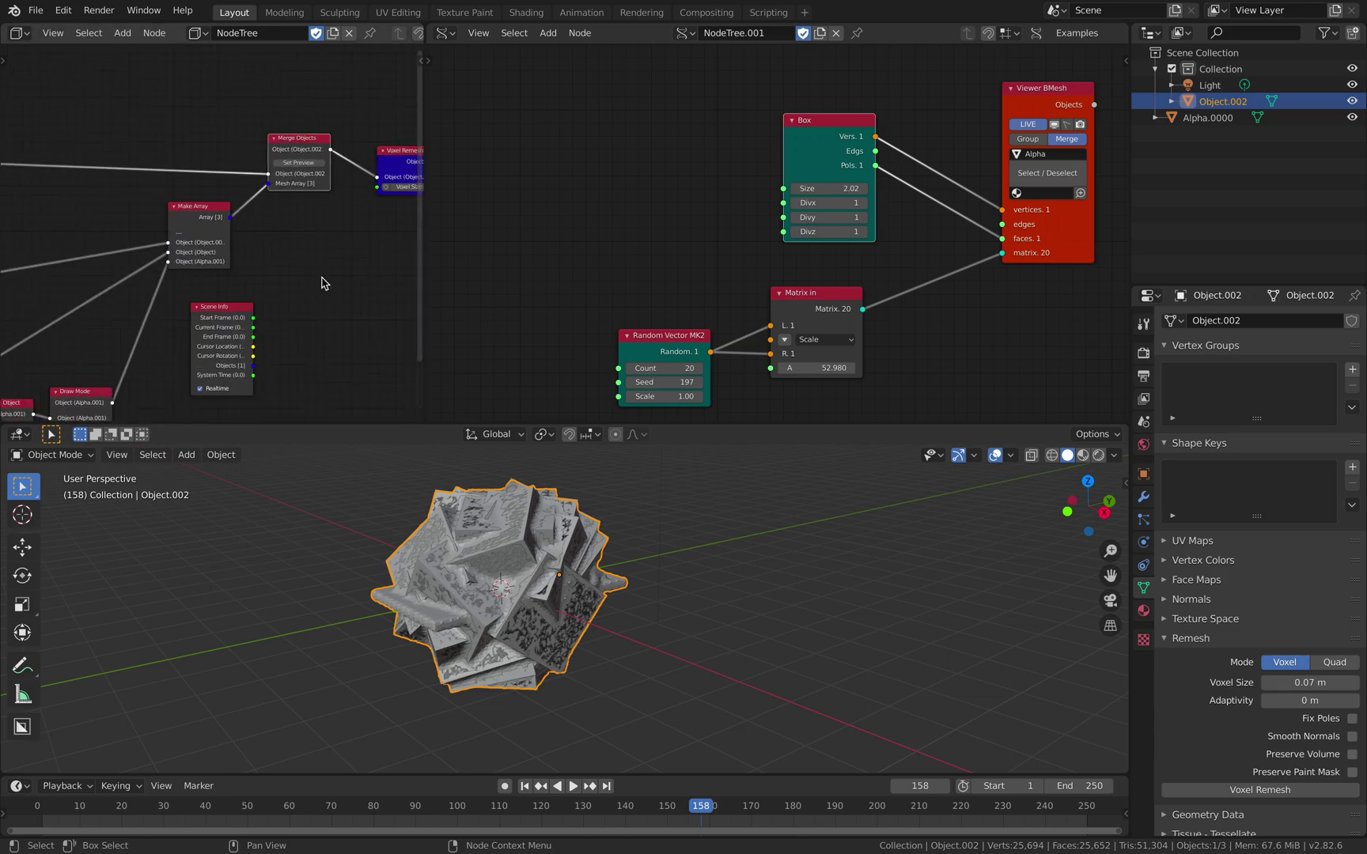
middle_click_drag(322, 282, 532, 304)
- Move the remeshed object beside the Sverchok box cluster and compare their surfaces
middle_click_drag(353, 611, 464, 617)
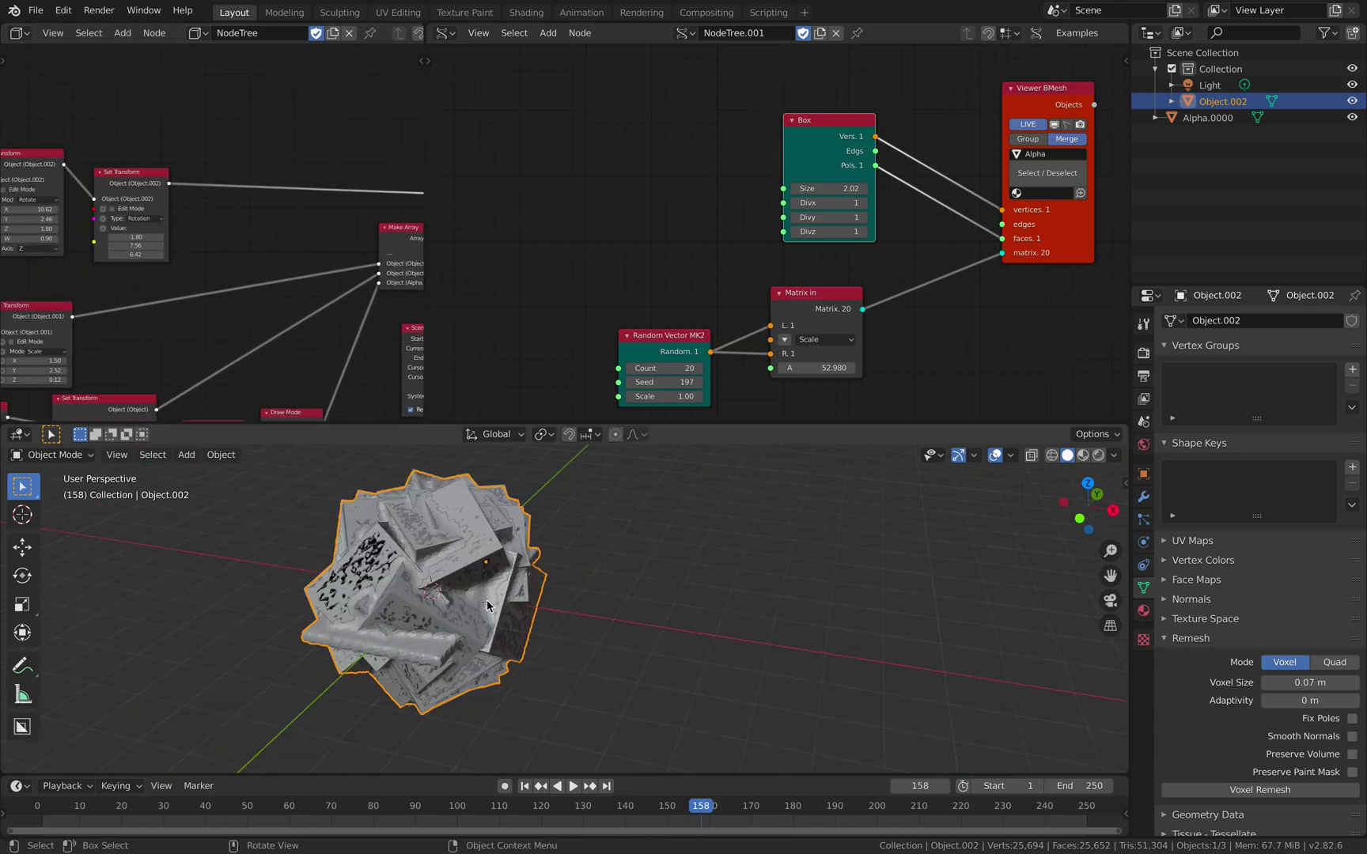
left_click_drag(488, 605, 767, 639)
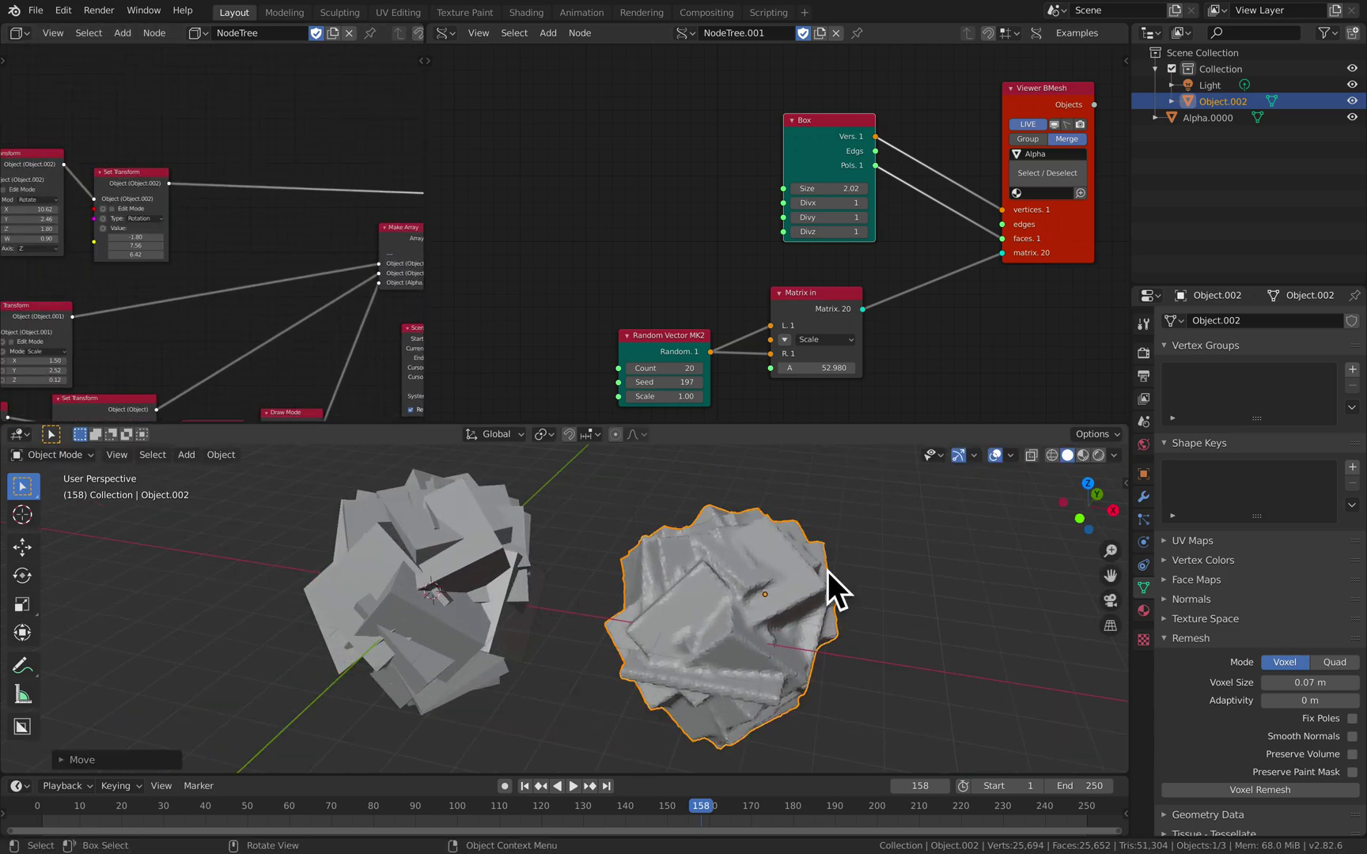
middle_click_drag(827, 571, 756, 561)
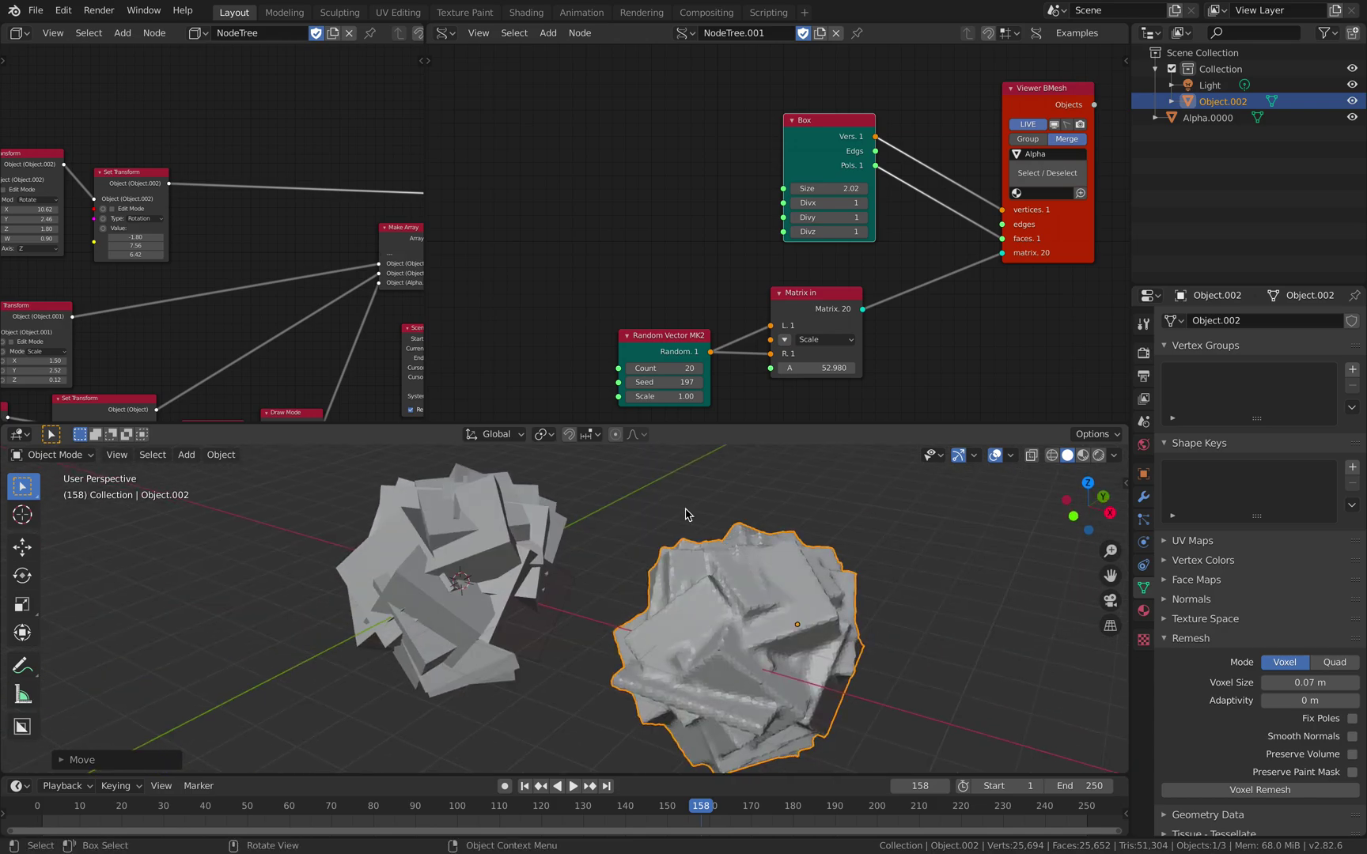
- Advance the timeline to frame 159 and widen the Sorcar node editor to review the tree and the re-evaluated object
key("Right")
scroll(348, 192, "down", 1)
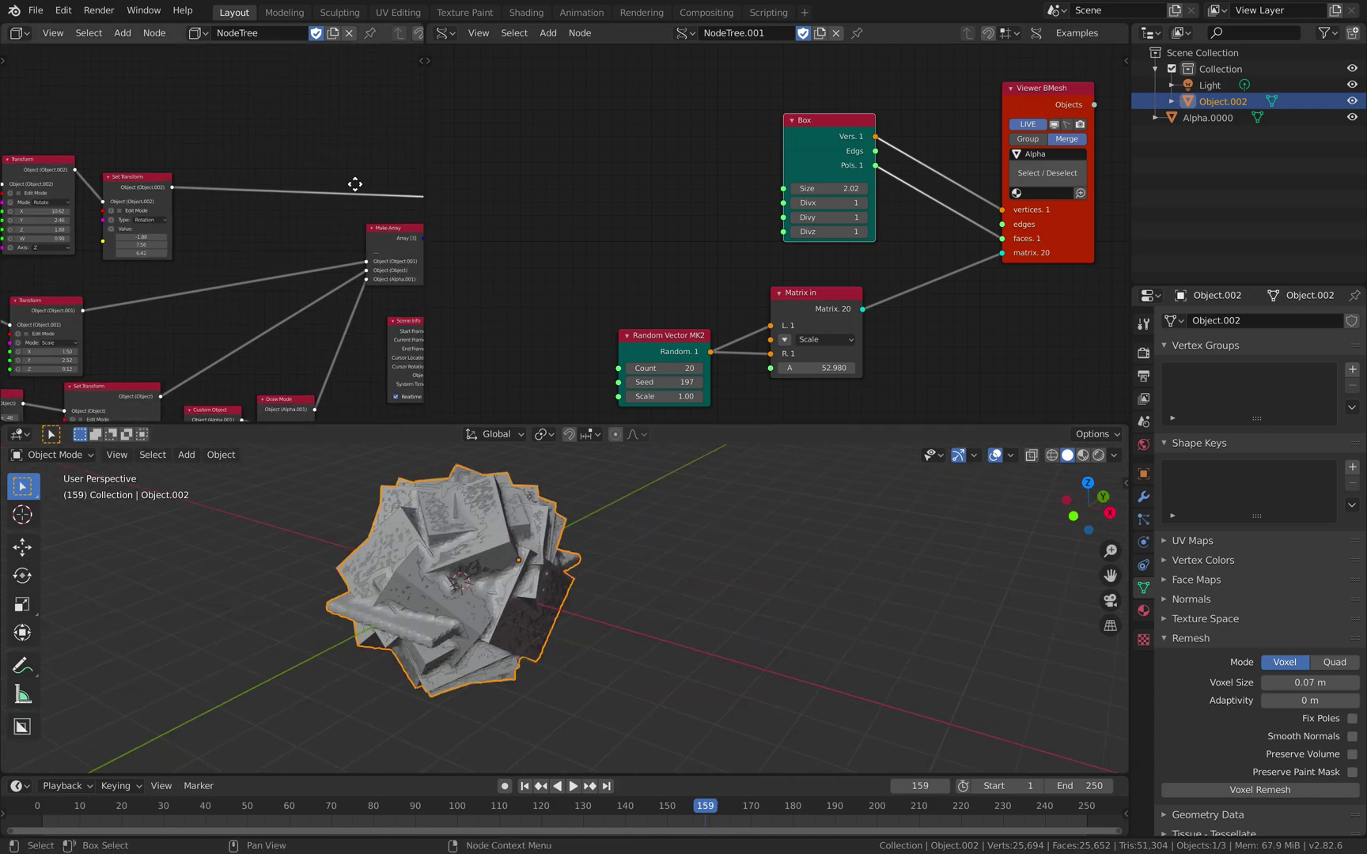
middle_click_drag(353, 186, 392, 133)
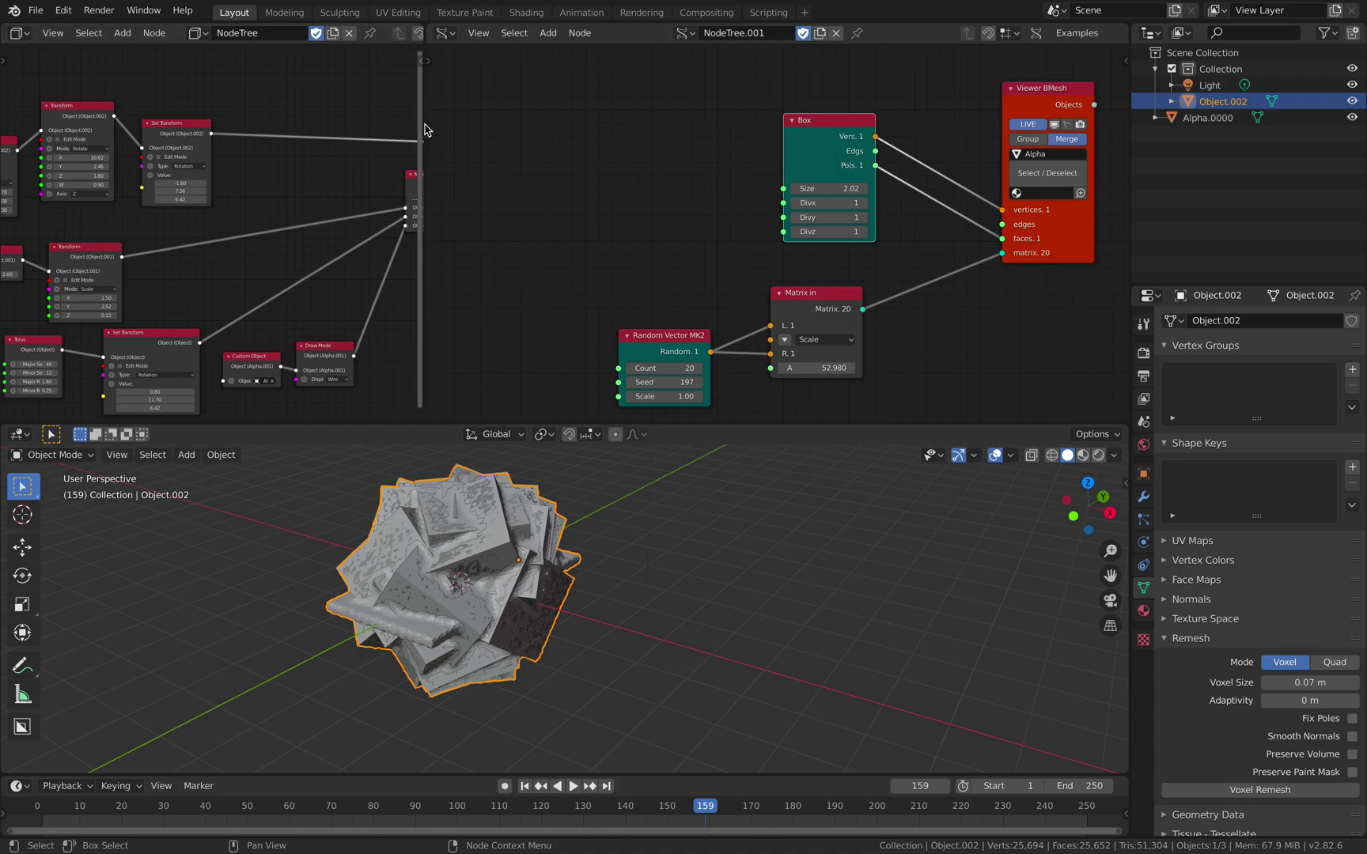
left_click_drag(425, 124, 753, 124)
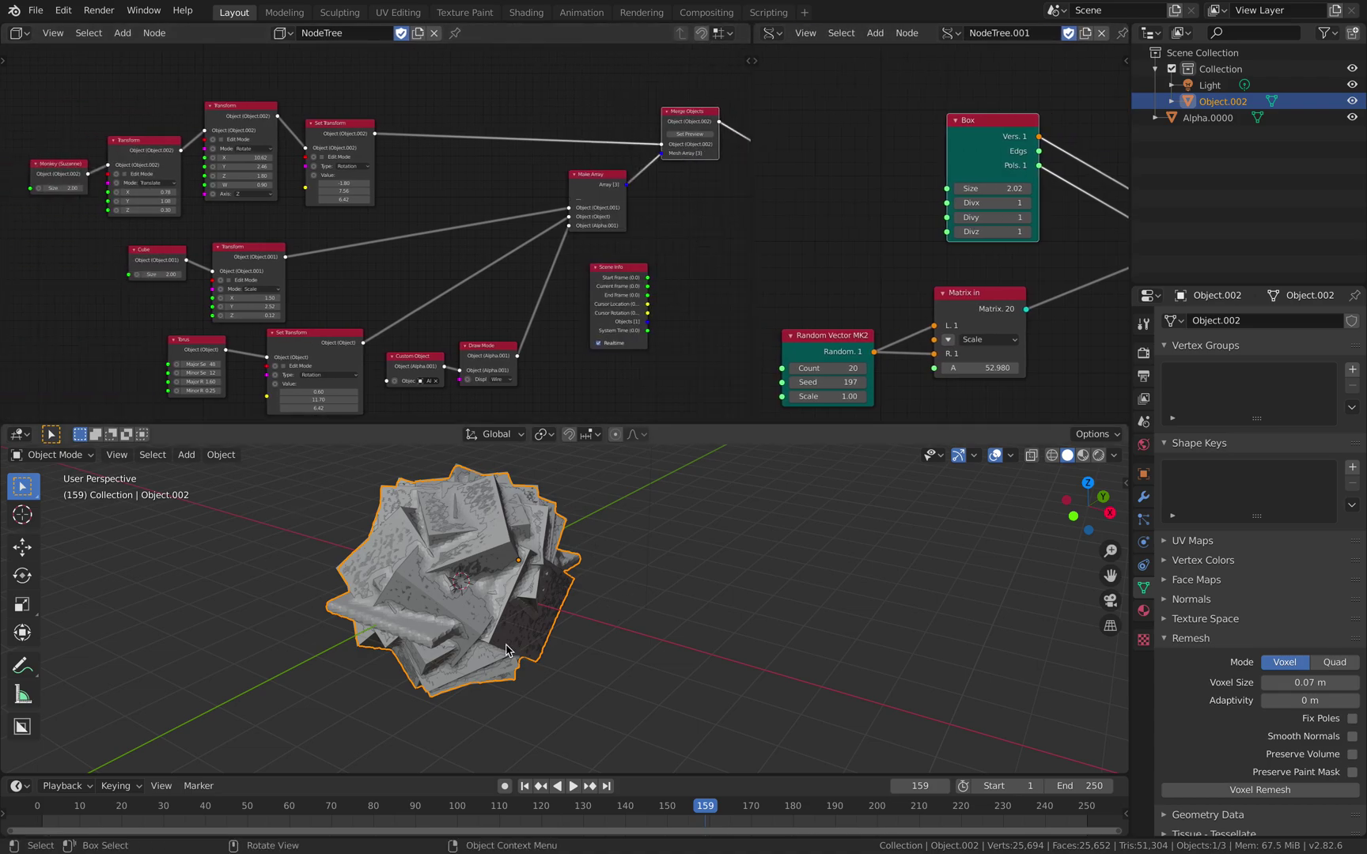
middle_click_drag(506, 650, 579, 572)
scroll(583, 552, "up", 2)
scroll(593, 625, "down", 3)
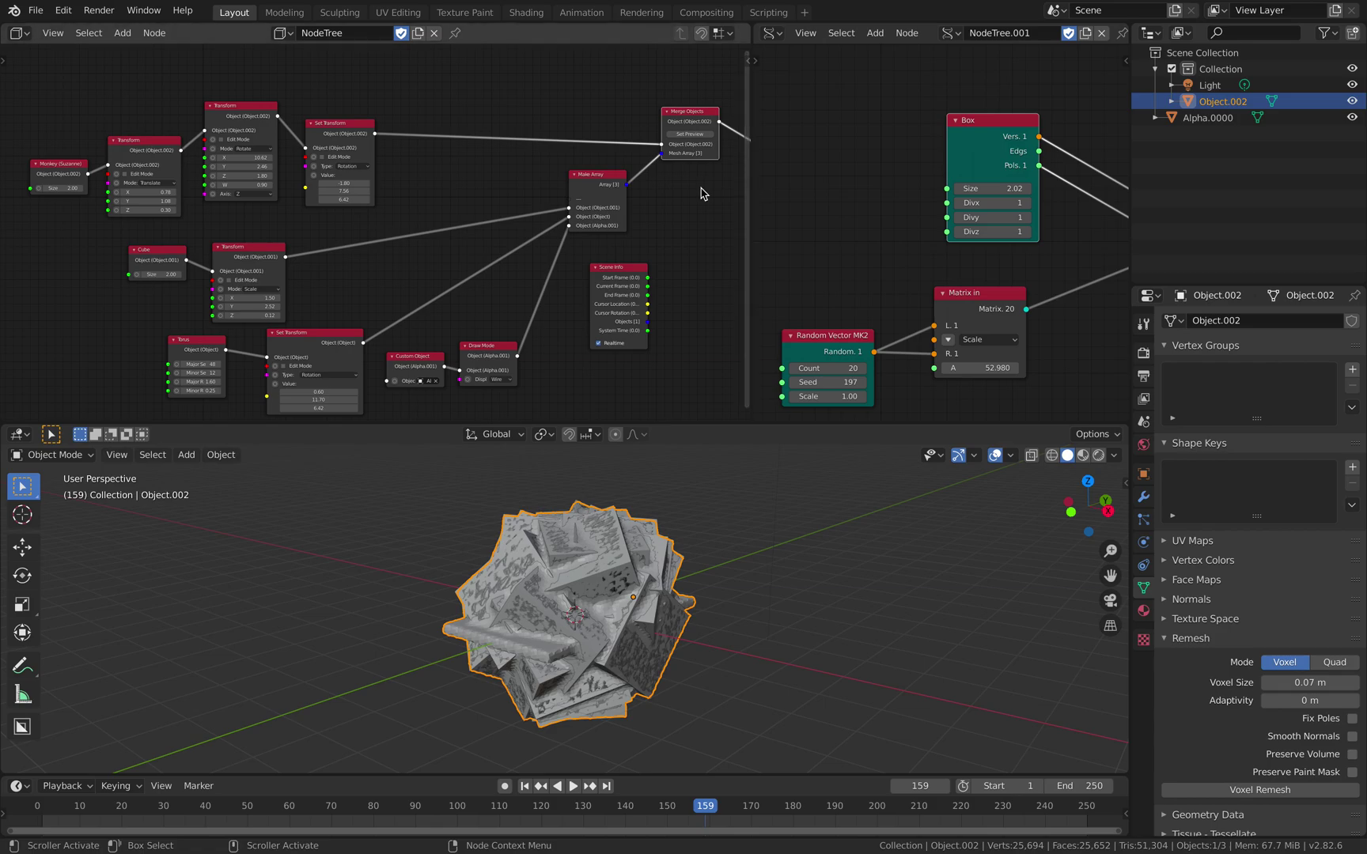
- Widen the Sverchok editor and insert a Randomize input vectors node between Box and Viewer BMesh, with all three amplitudes set to 0.47
middle_click_drag(842, 150, 702, 145)
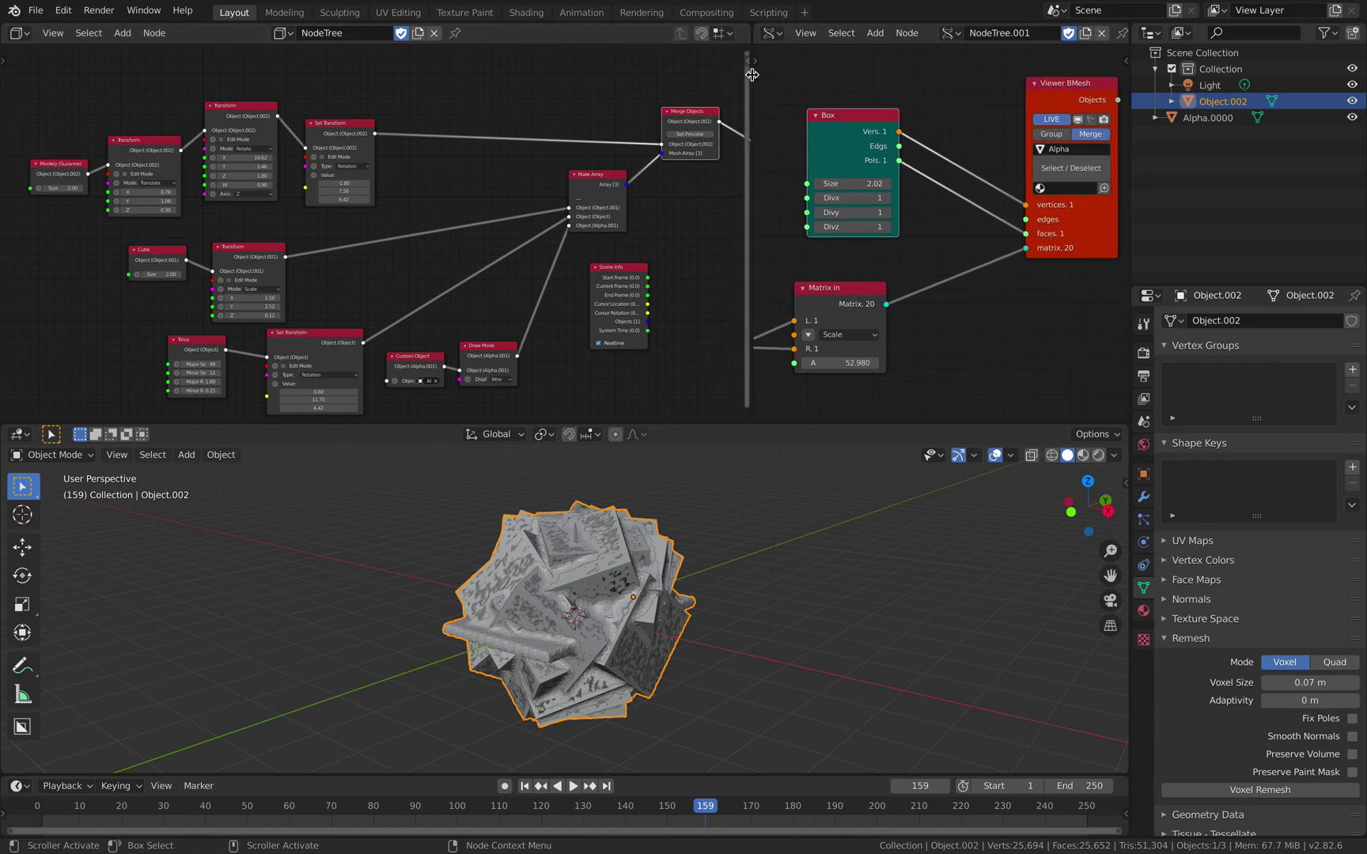
left_click_drag(748, 77, 518, 79)
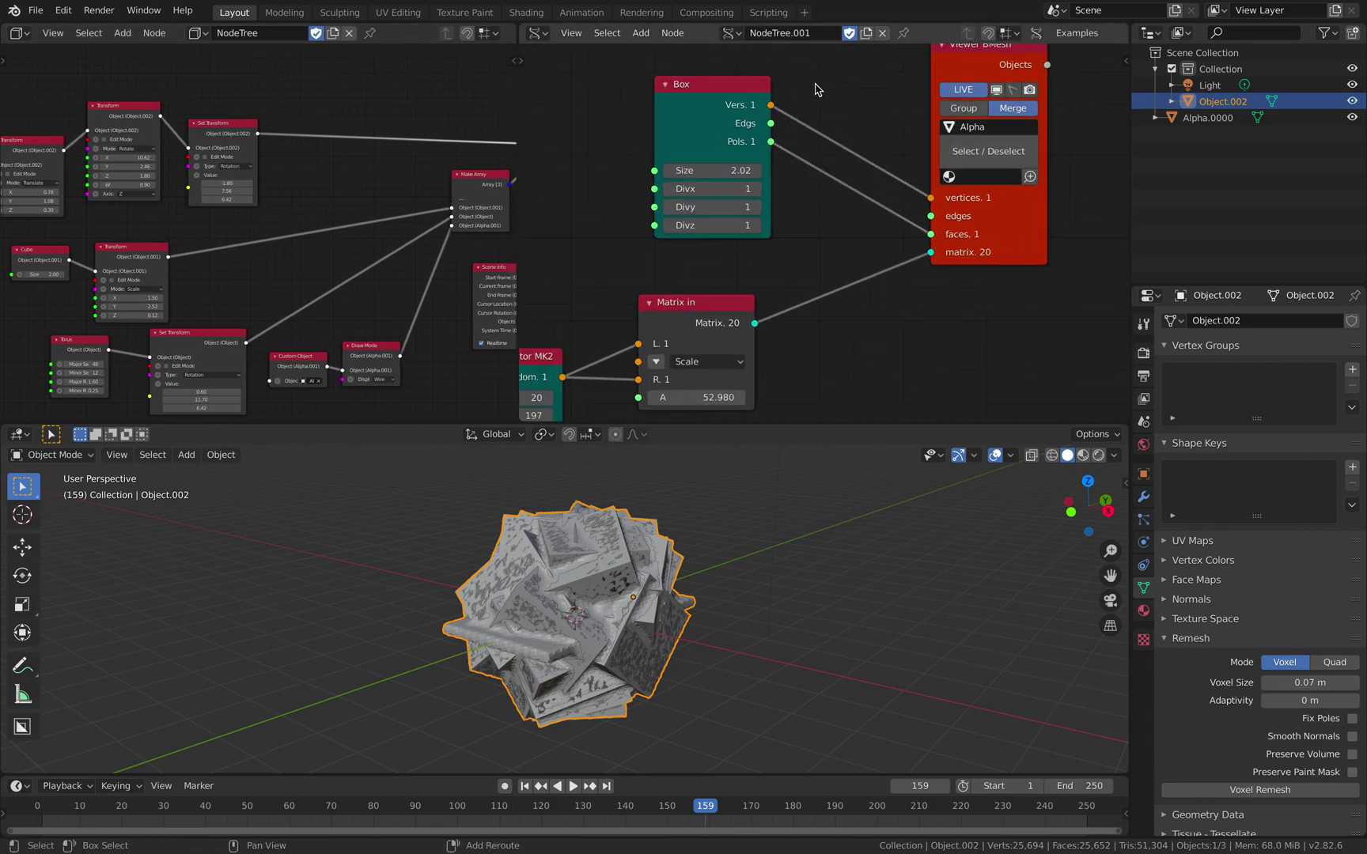
key("alt+space")
type("radno")
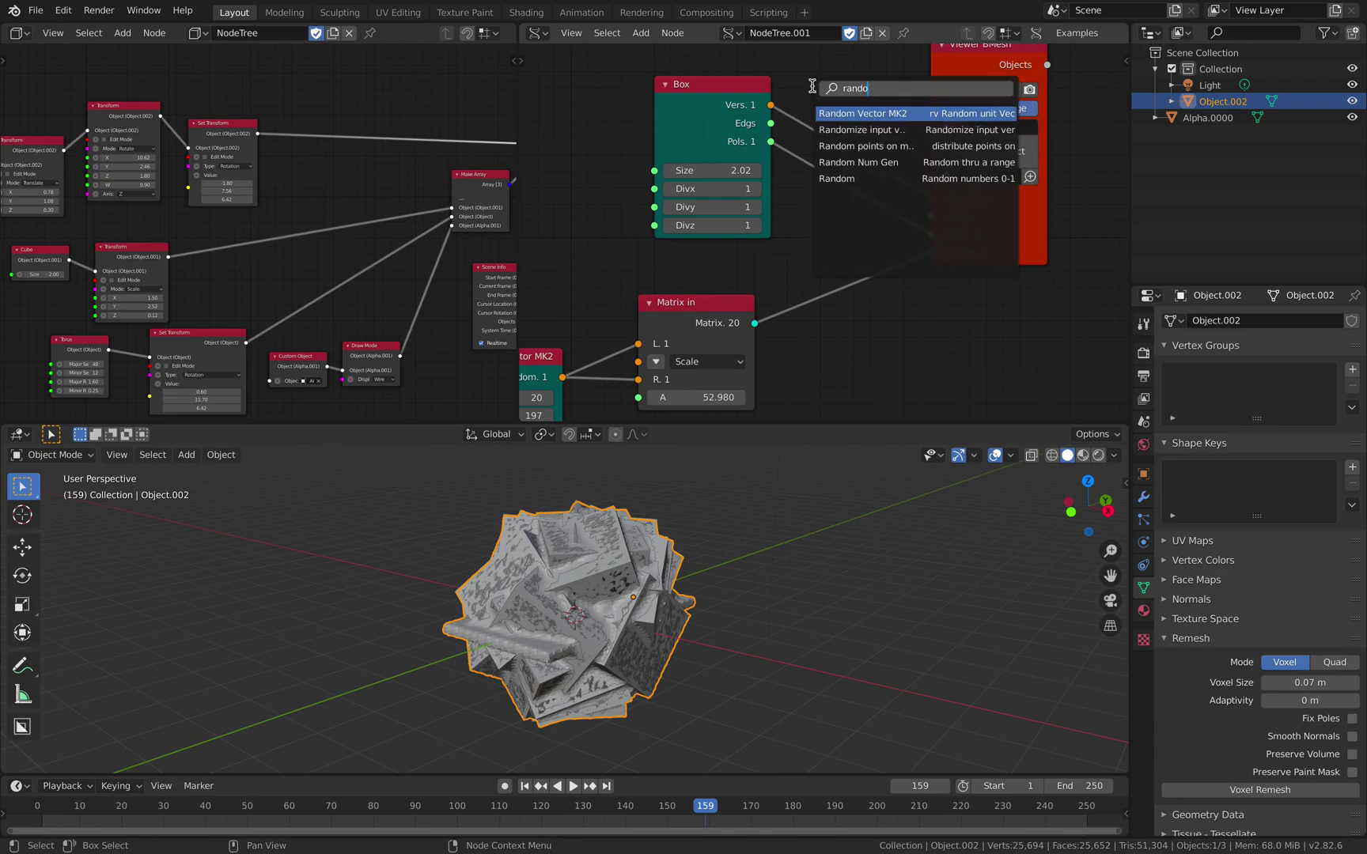
key("Return")
left_click(808, 70)
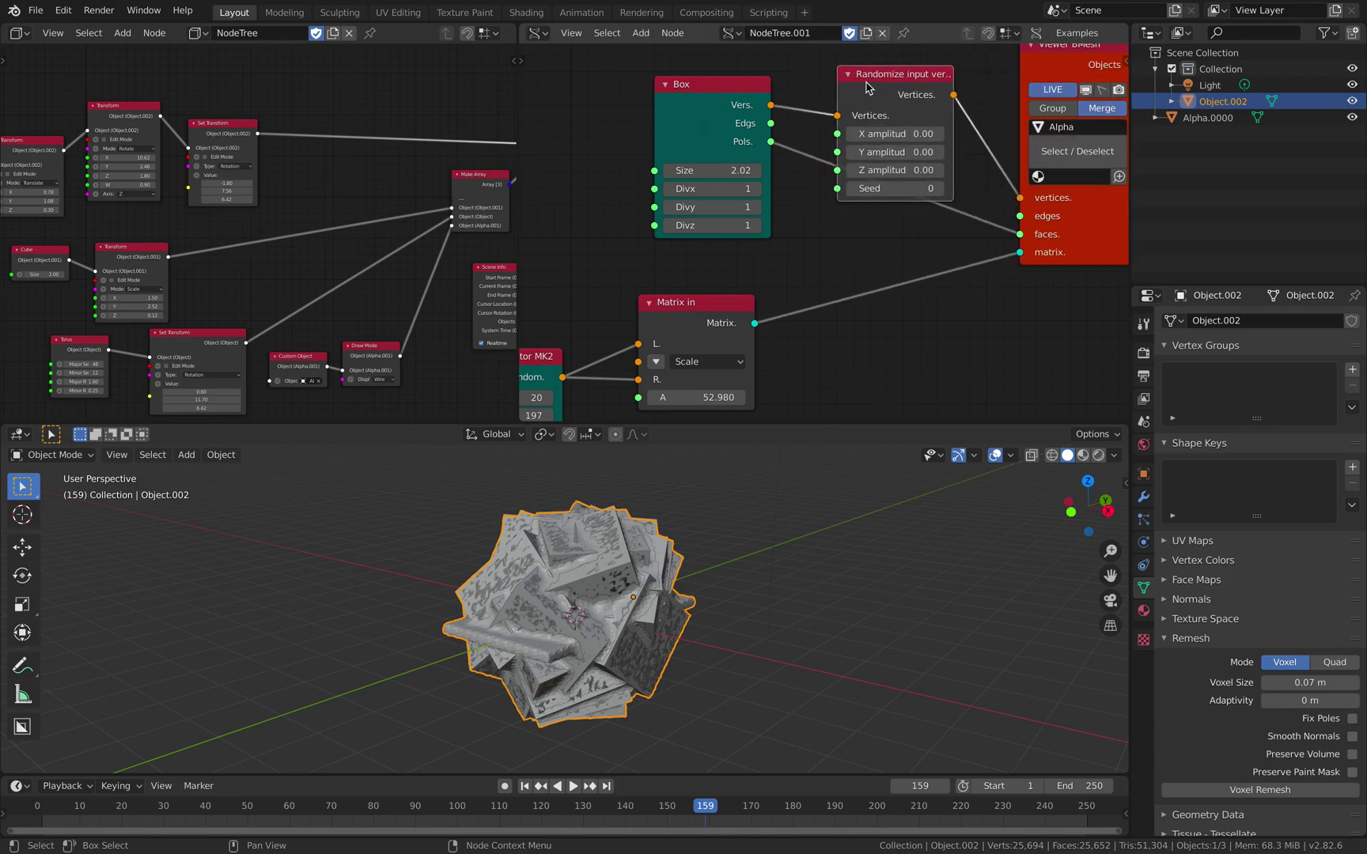
left_click_drag(868, 81, 878, 56)
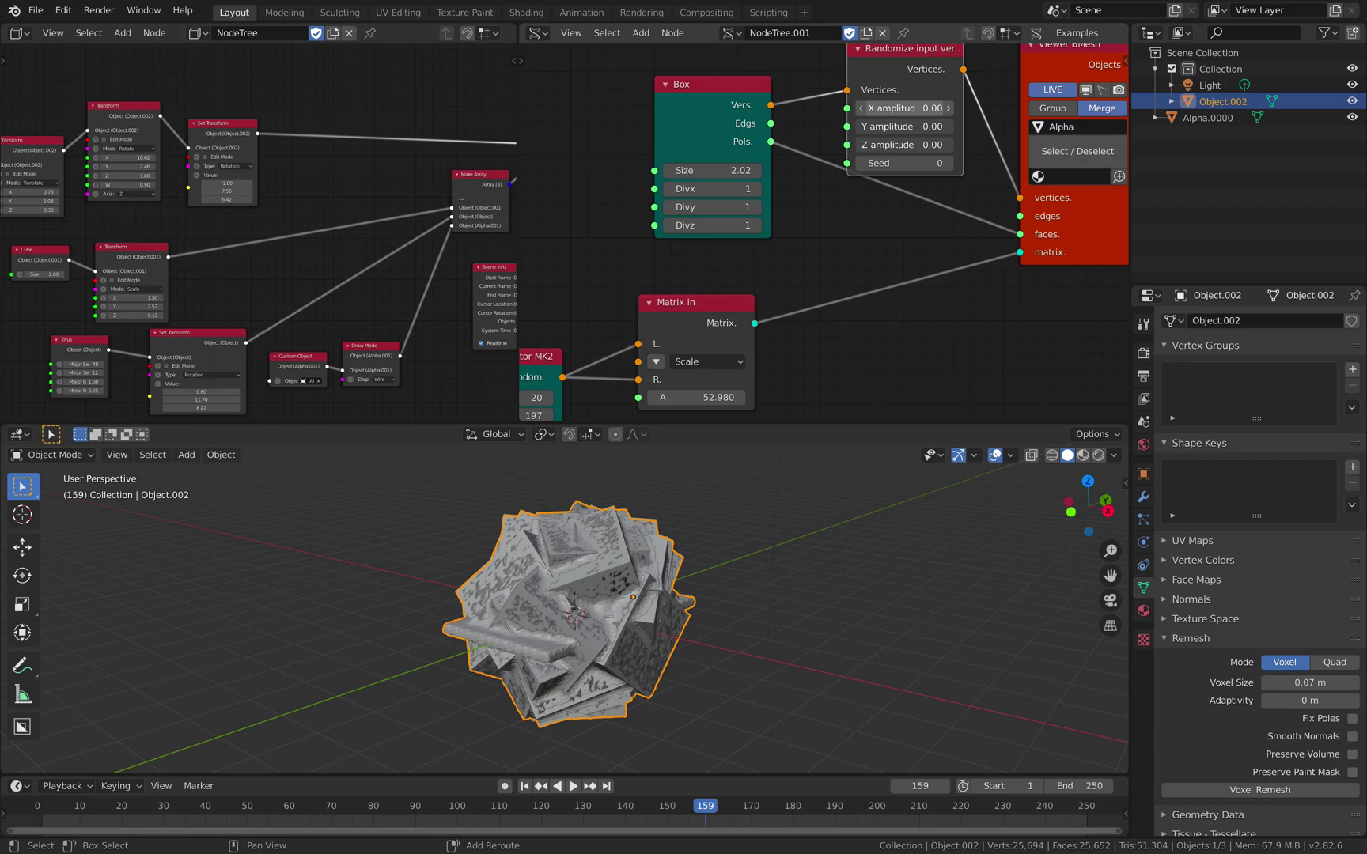
left_click_drag(904, 108, 941, 145)
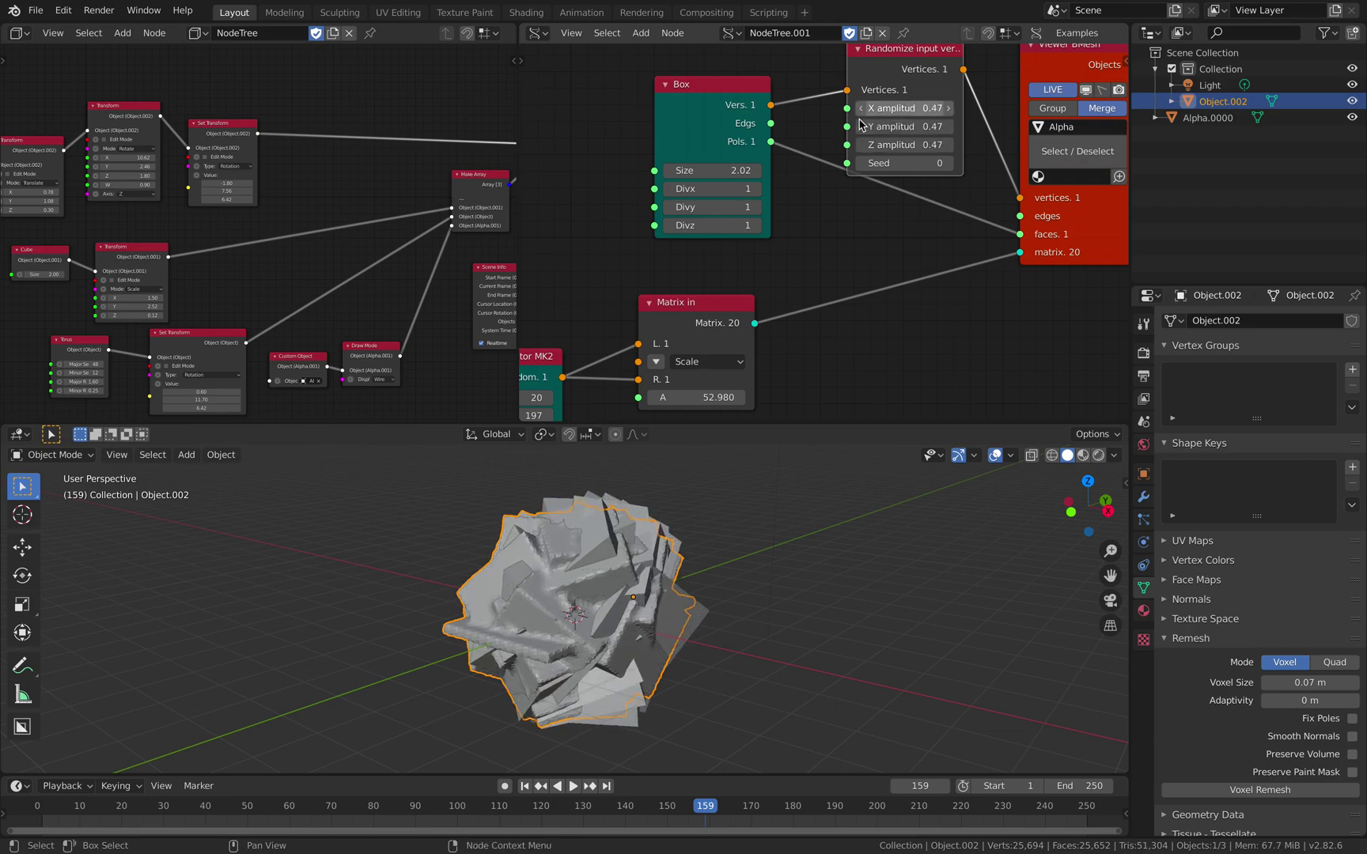
- Make room around the Box node and add a Number Range node beside it, set to Int
left_click_drag(733, 81, 647, 95)
scroll(670, 103, "down", 3)
middle_click_drag(670, 103, 870, 138)
key("shift+a")
left_click(626, 126)
type("range")
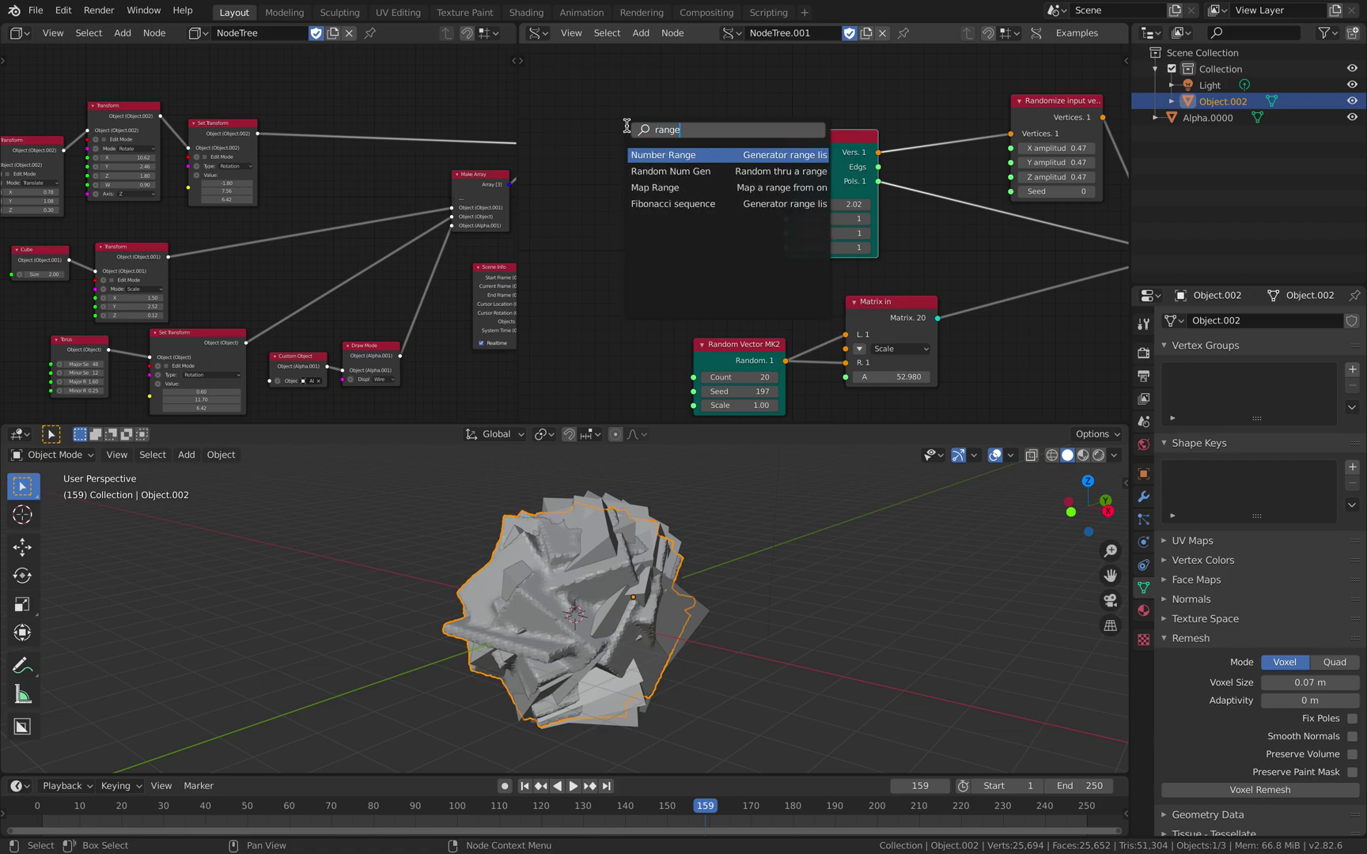
type(" i")
key("BackSpace")
key("Return")
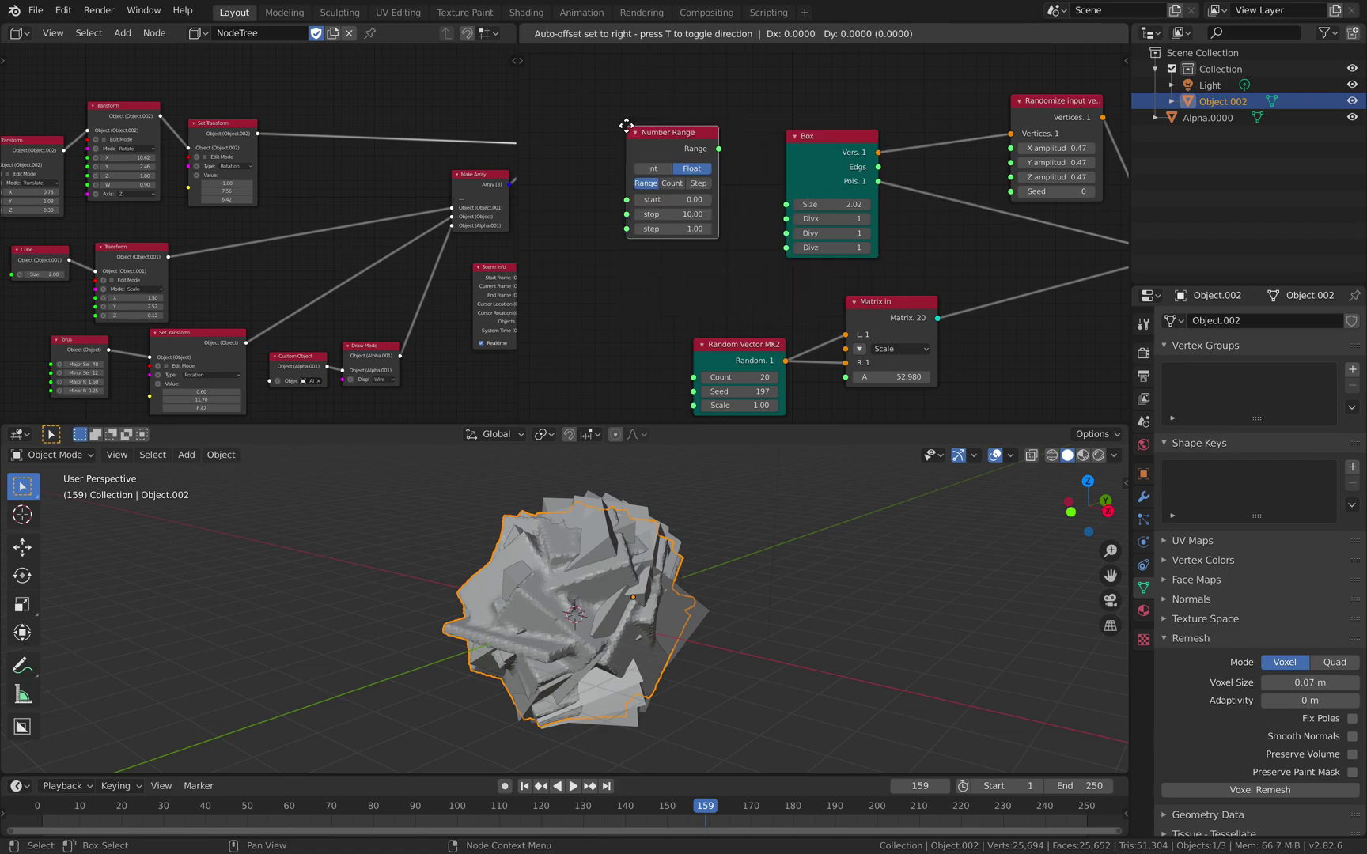
left_click(625, 126)
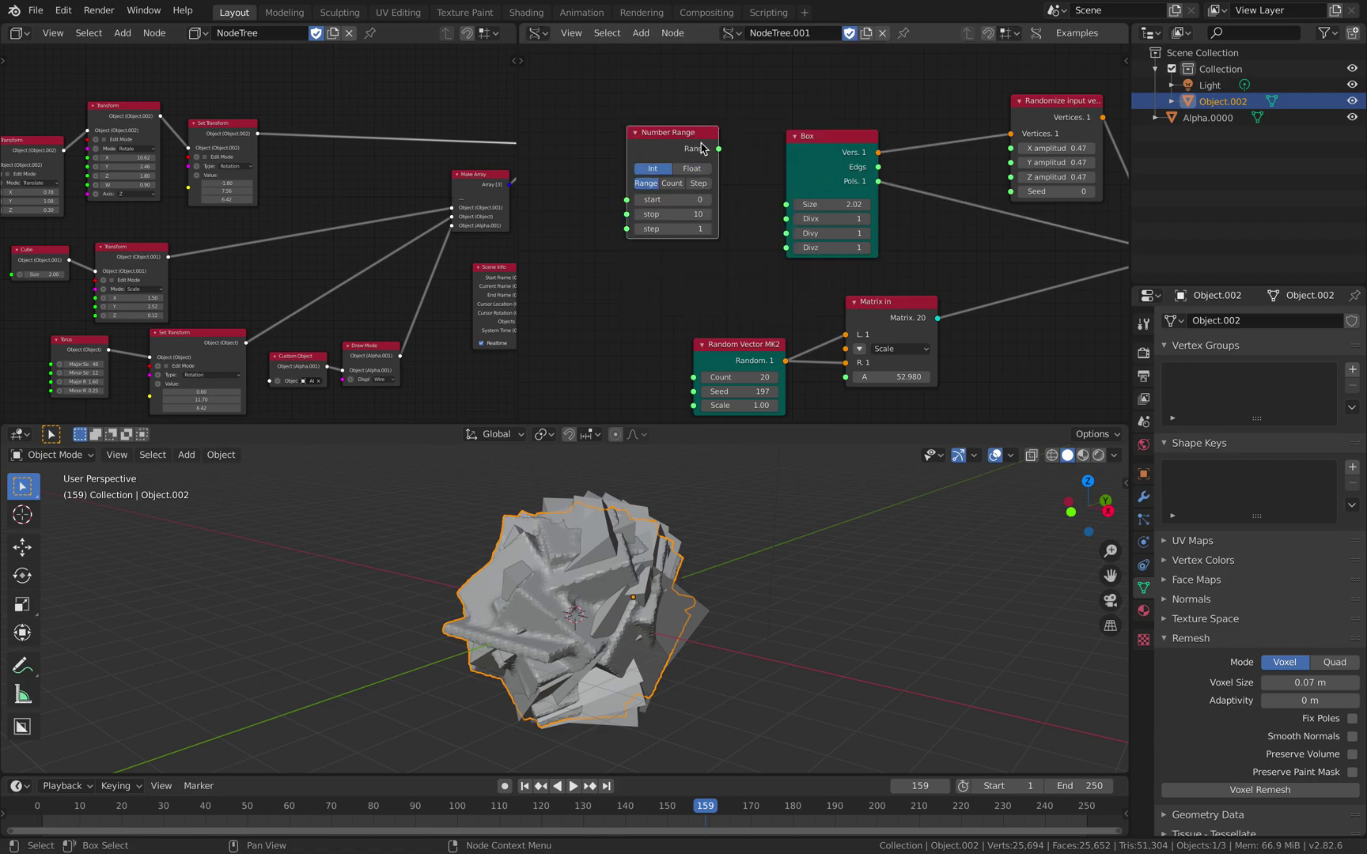
left_click_drag(692, 150, 668, 151)
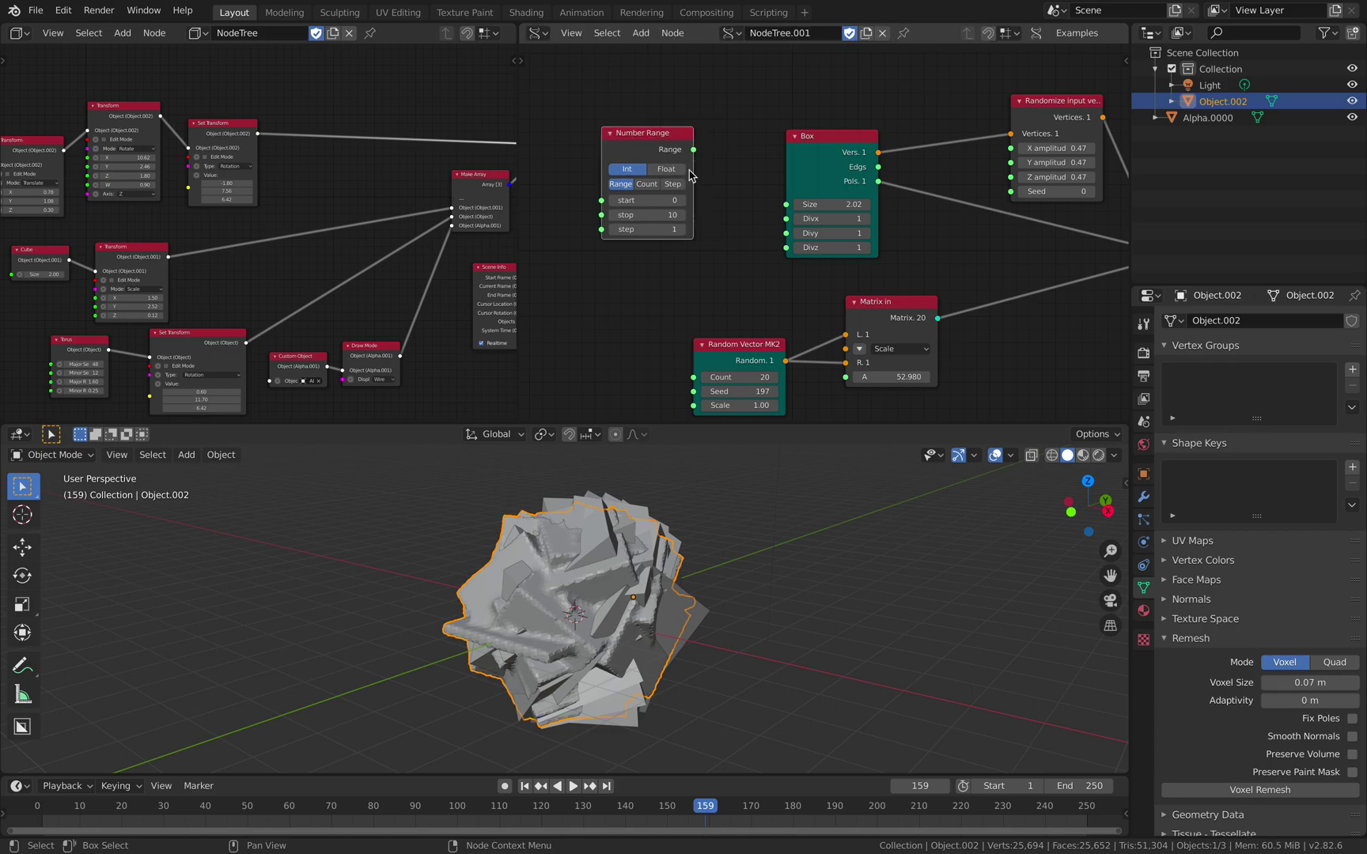
- Add an A Number node near Random Vector MK2 and set it to the integer 20
middle_click_drag(684, 266, 706, 228)
key("shift+a")
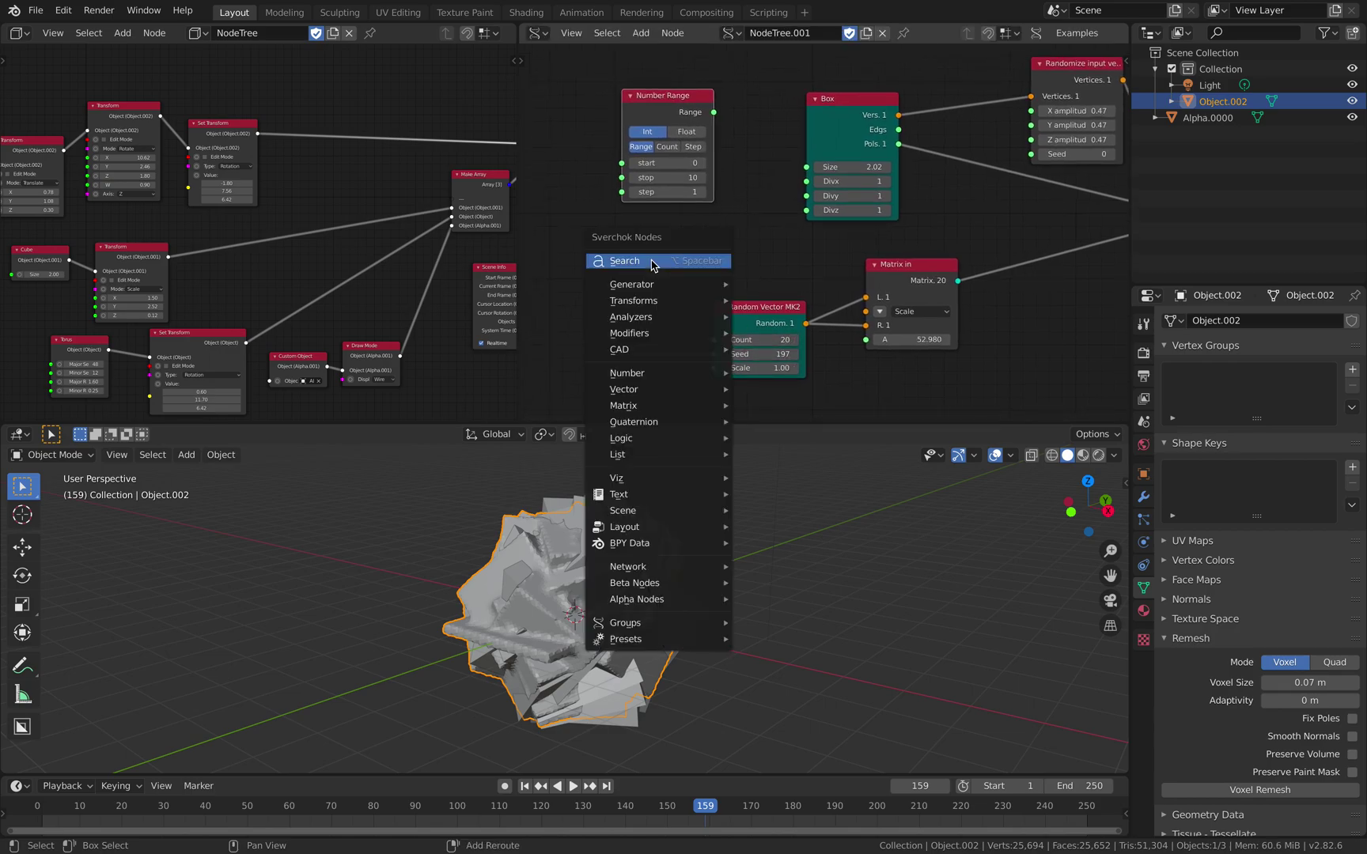
left_click(650, 265)
type("in")
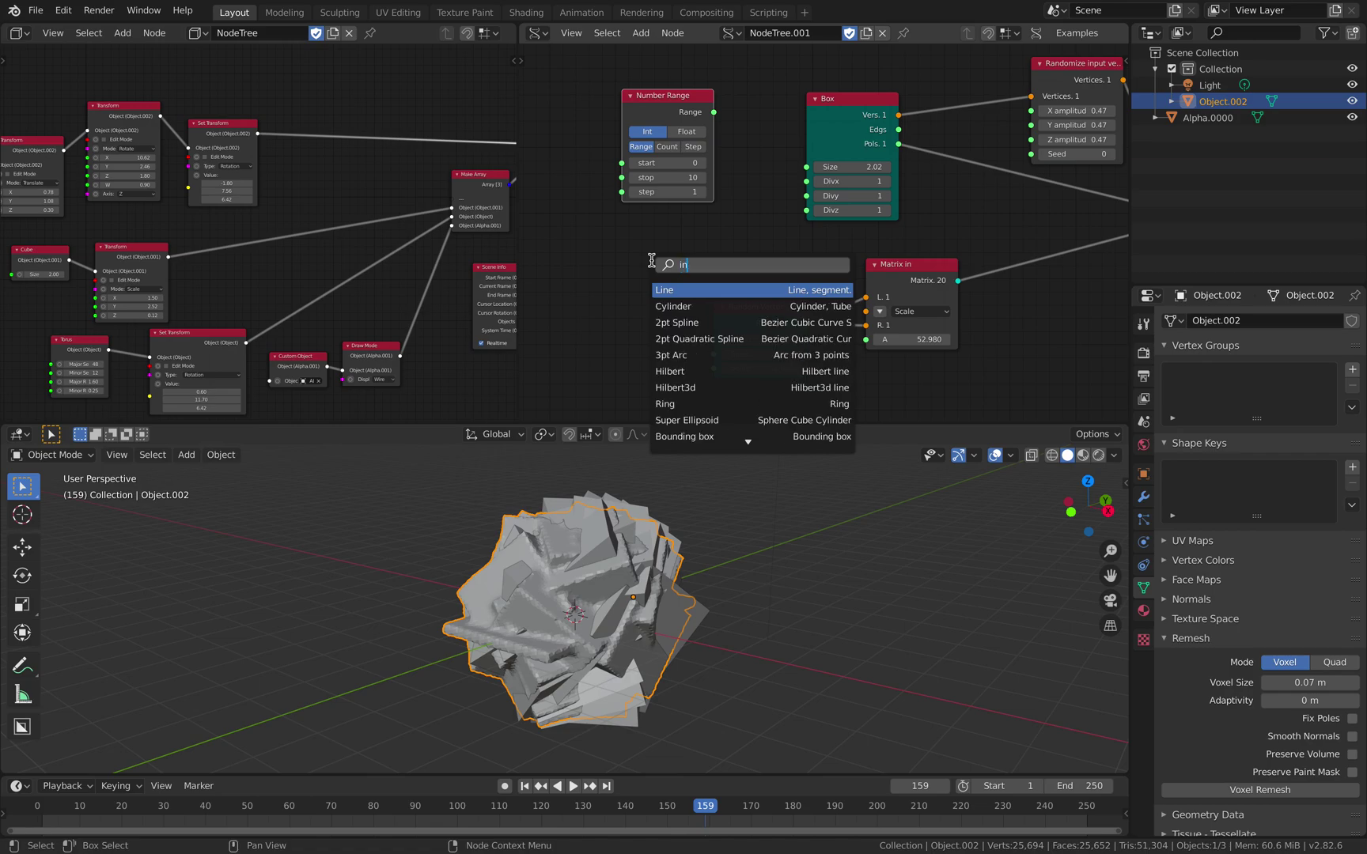
type("teg")
key("Return")
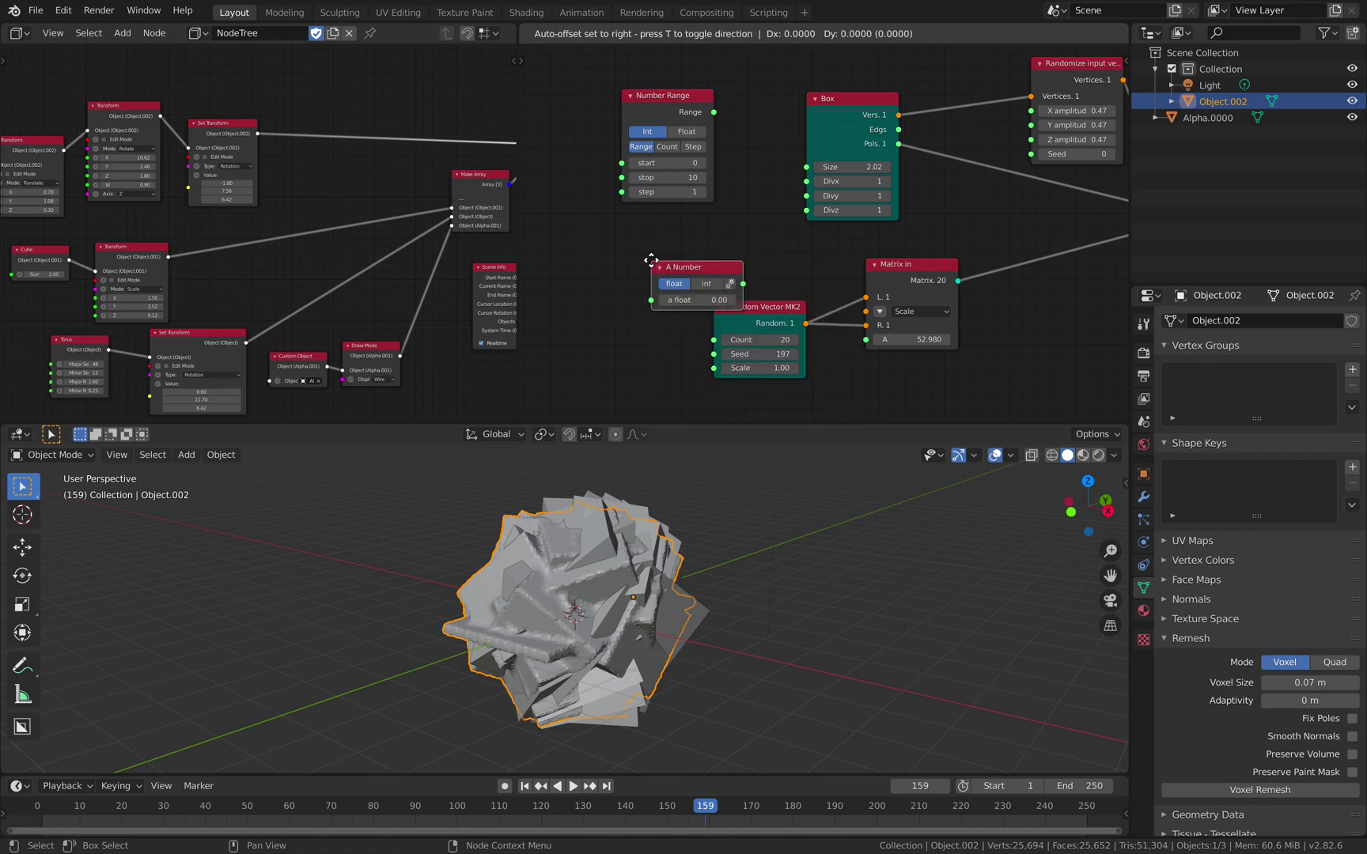
left_click(561, 281)
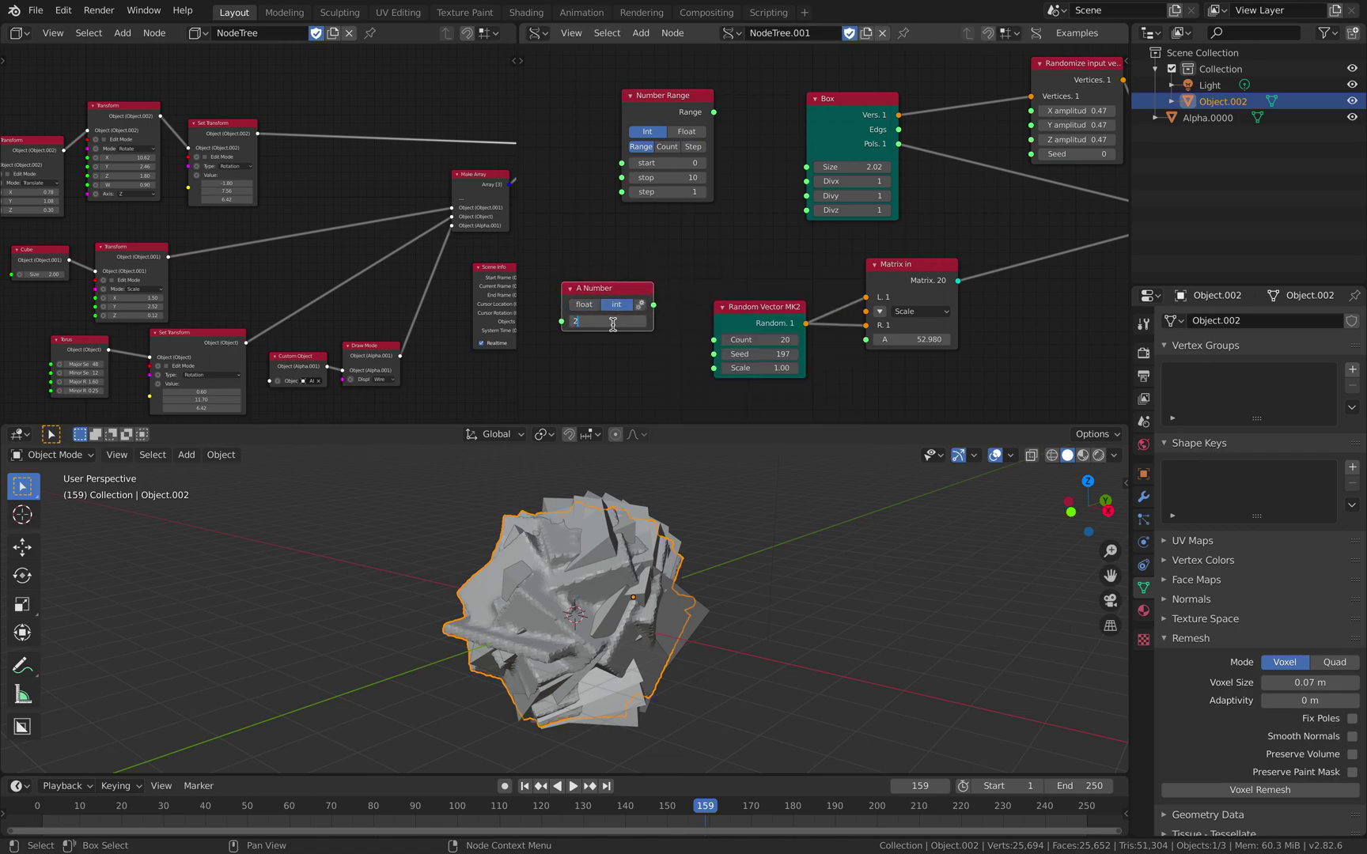
- Link A Number to the counts of Random Vector MK2 and the Step-mode Number Range, and link Range to the Randomize node's Seed
left_click_drag(653, 306, 721, 231)
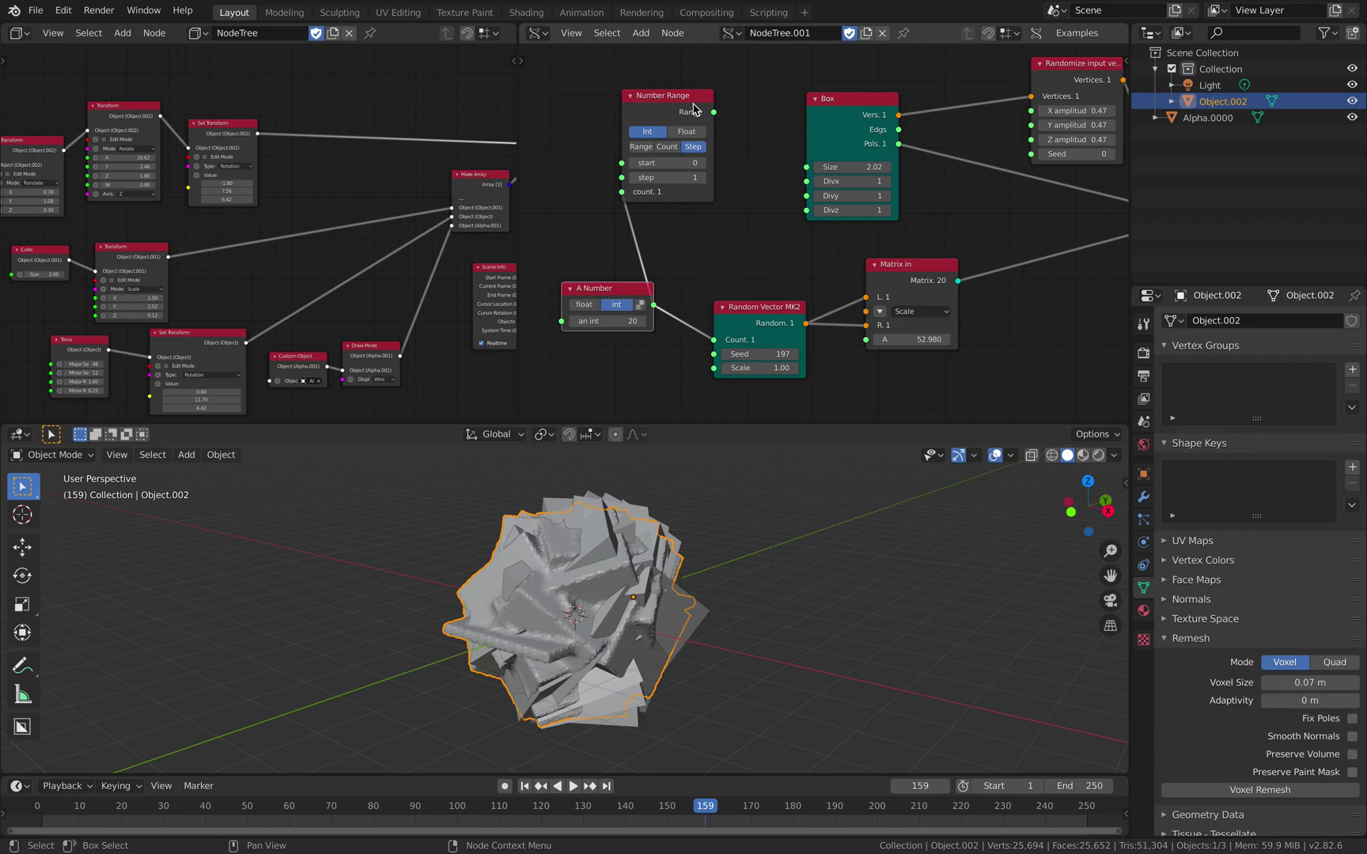
left_click_drag(714, 111, 724, 119)
left_click_drag(1033, 161, 1032, 154)
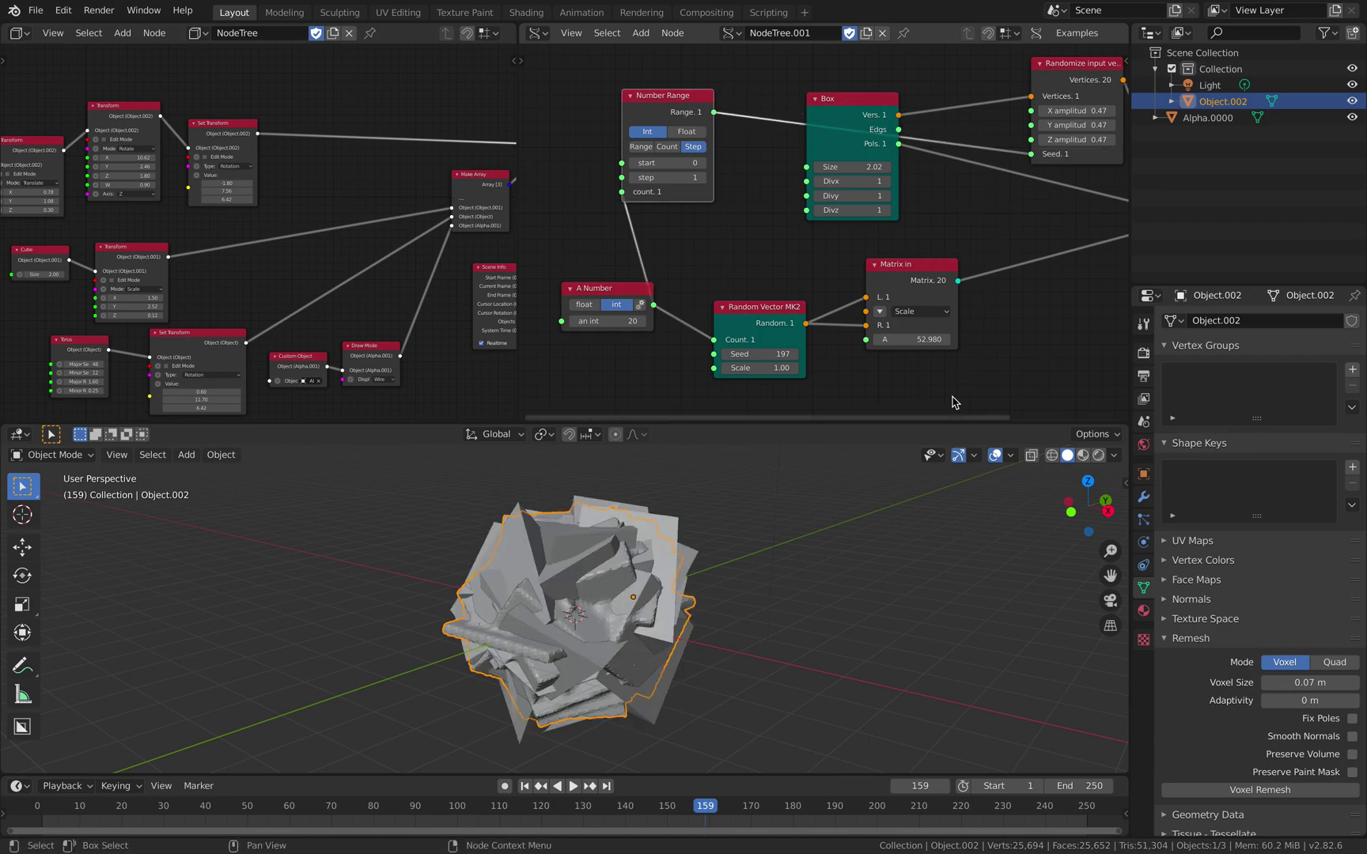
- Save the file, advance the timeline to frame 162, review the Sverchok tree and save again
key("ctrl+s")
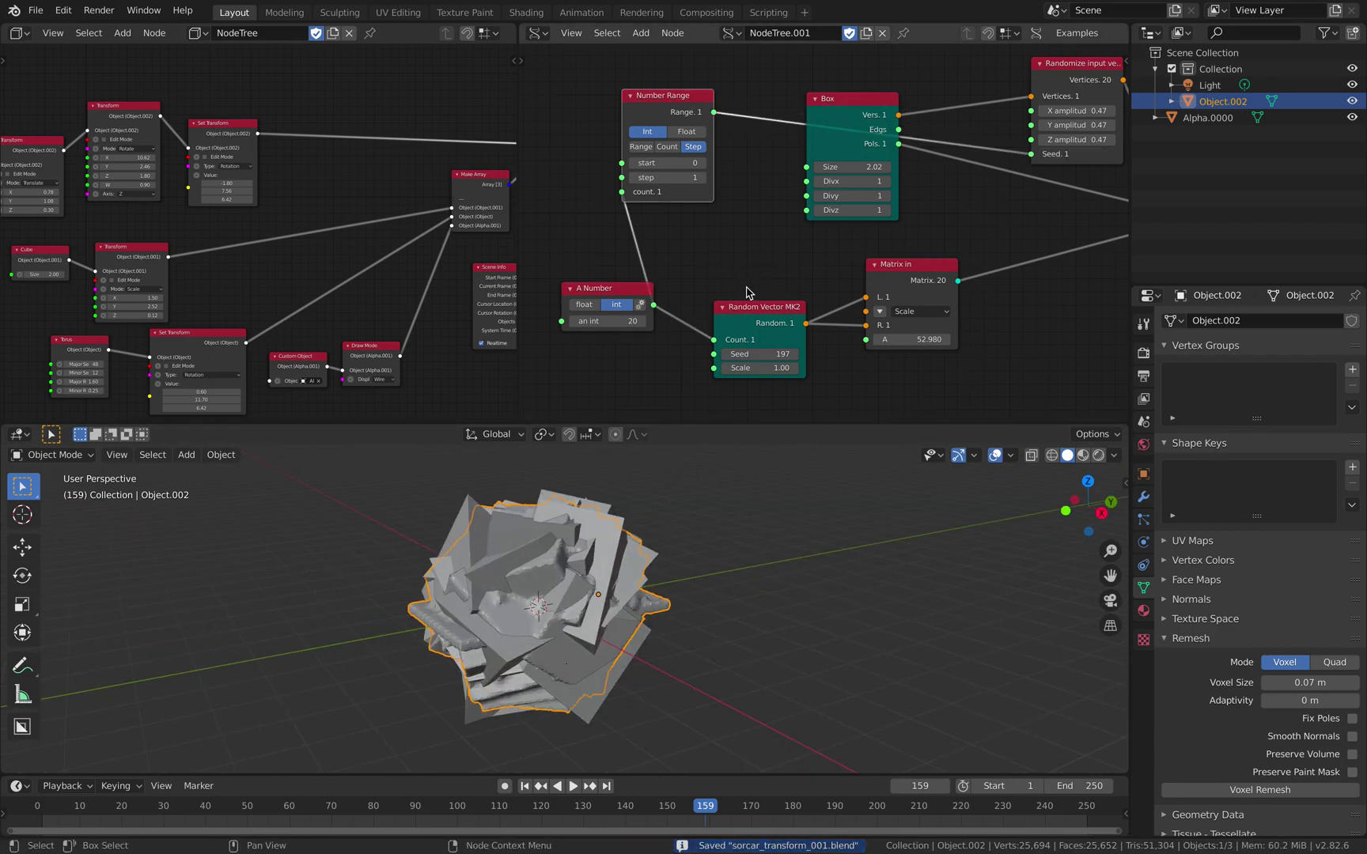
key("Right")
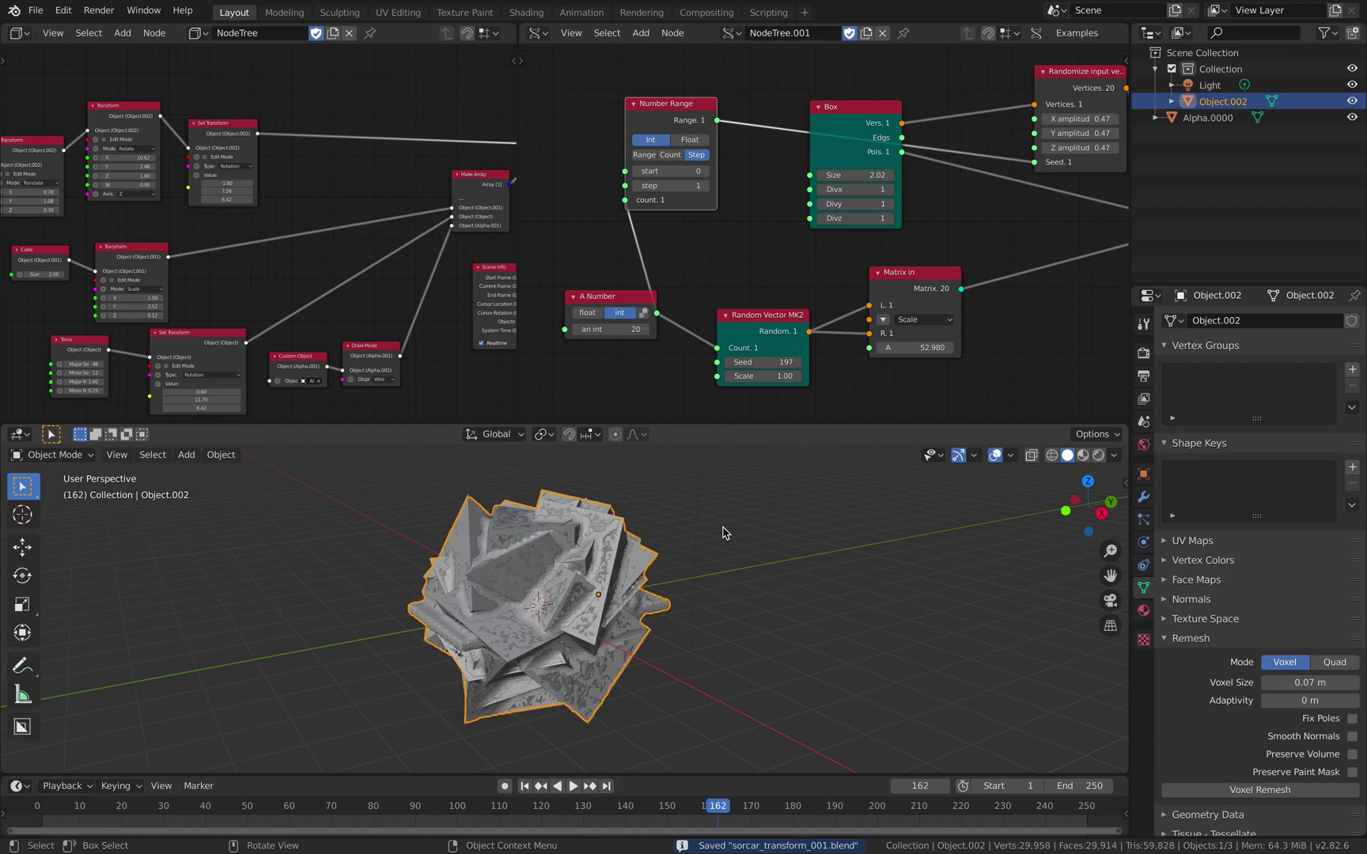
middle_click_drag(1045, 190, 768, 248)
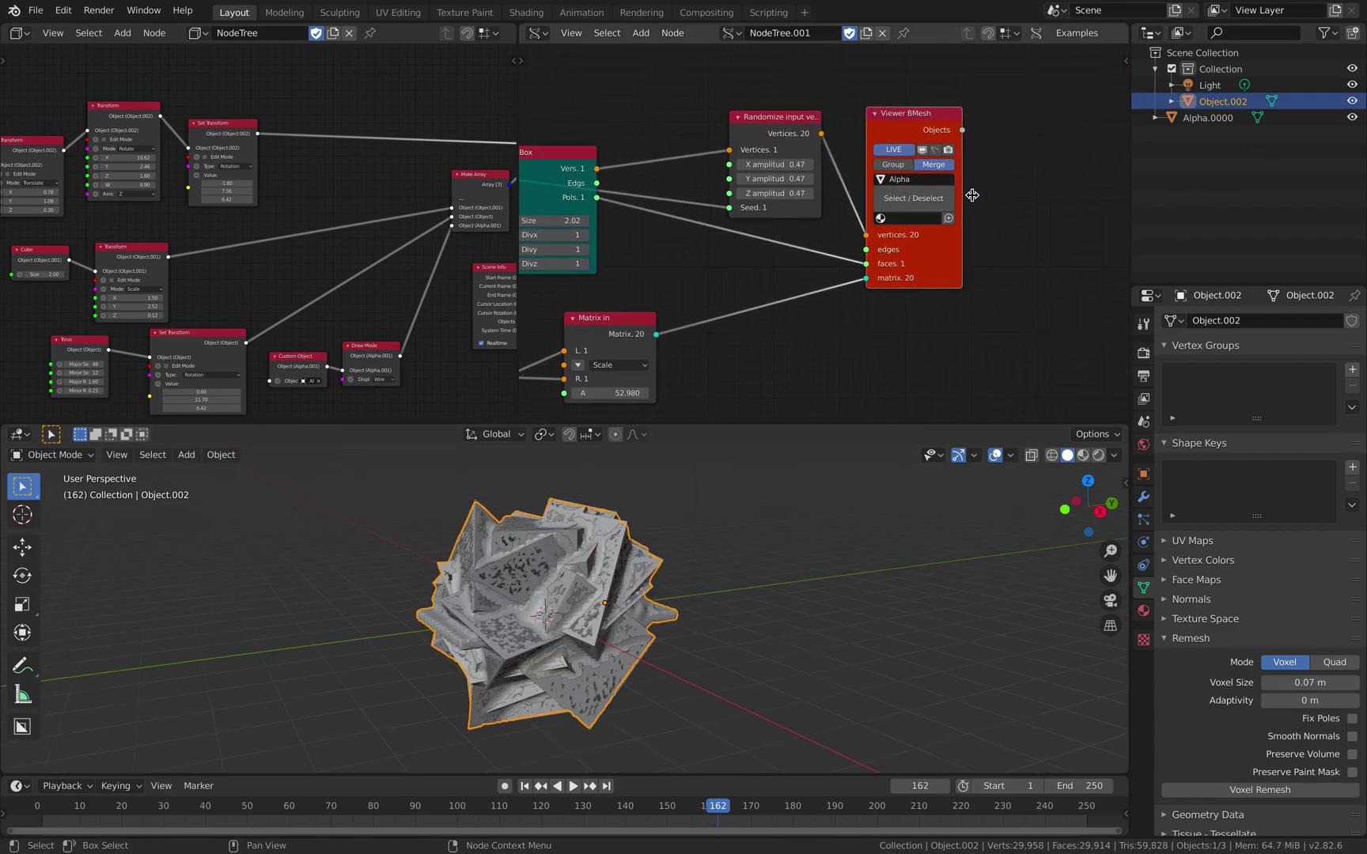
middle_click_drag(661, 362, 928, 309)
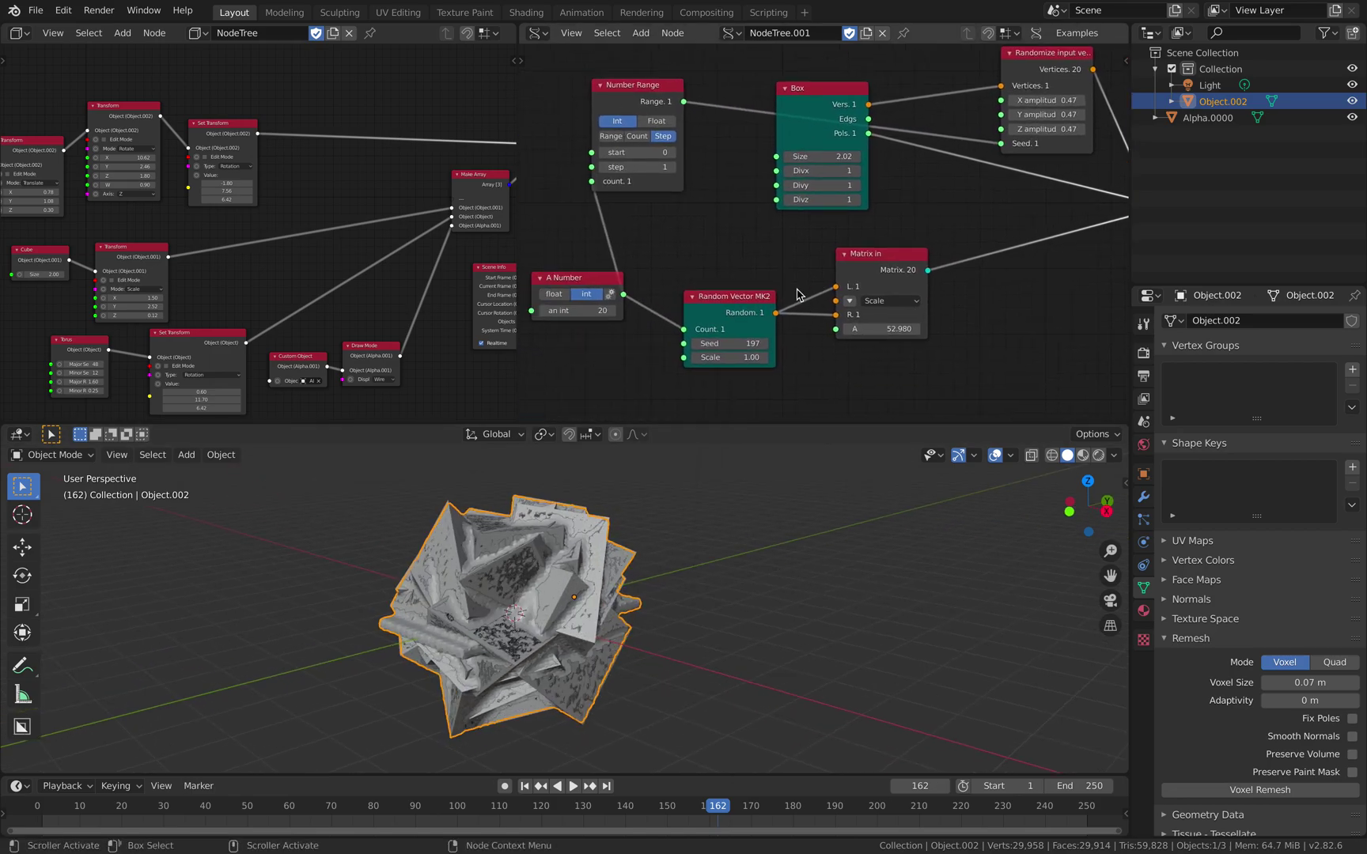
key("ctrl+s")
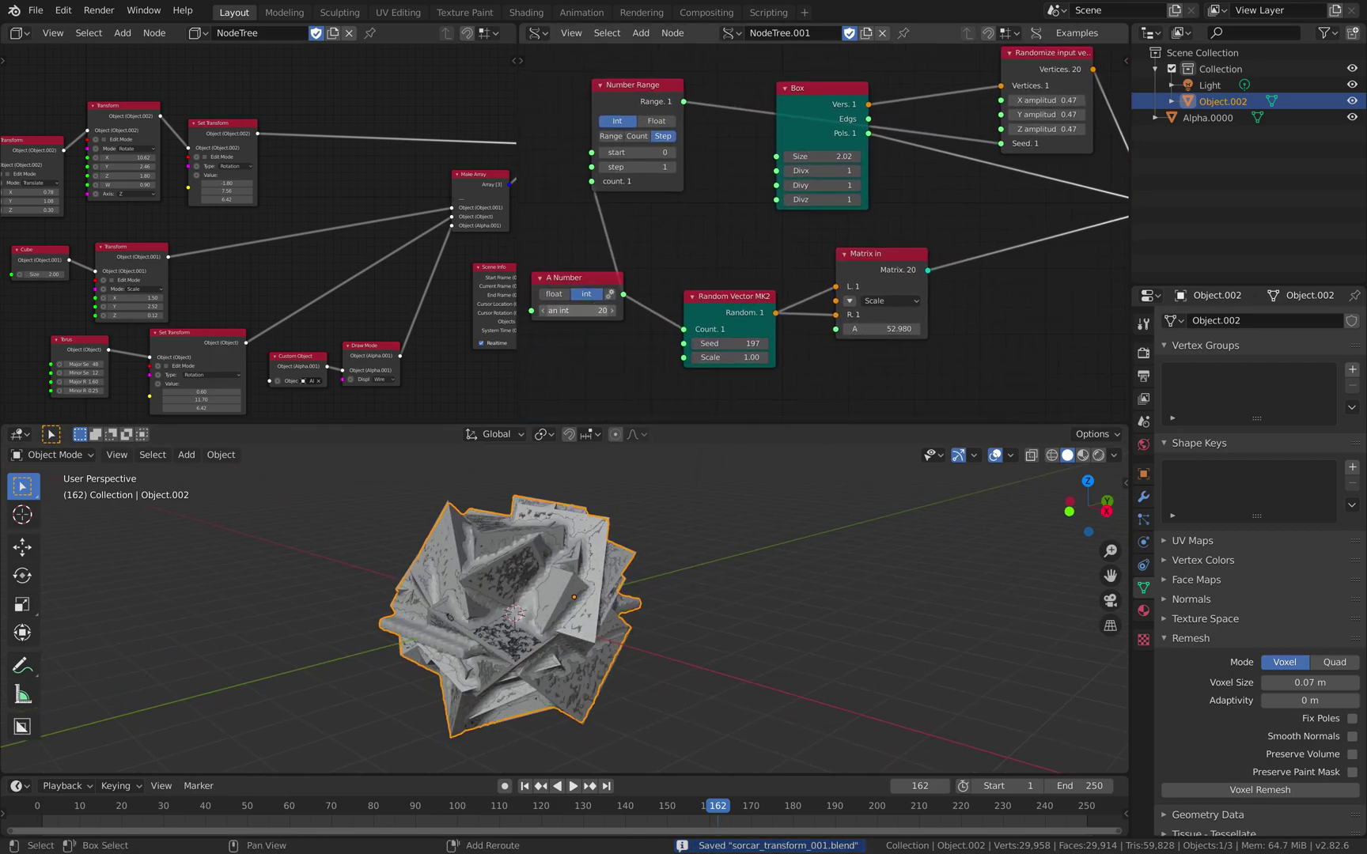
- Set the A Number value to 66 and the Random Vector scale to 2.80, updating the remesh at frame 163
left_click_drag(577, 310, 648, 310)
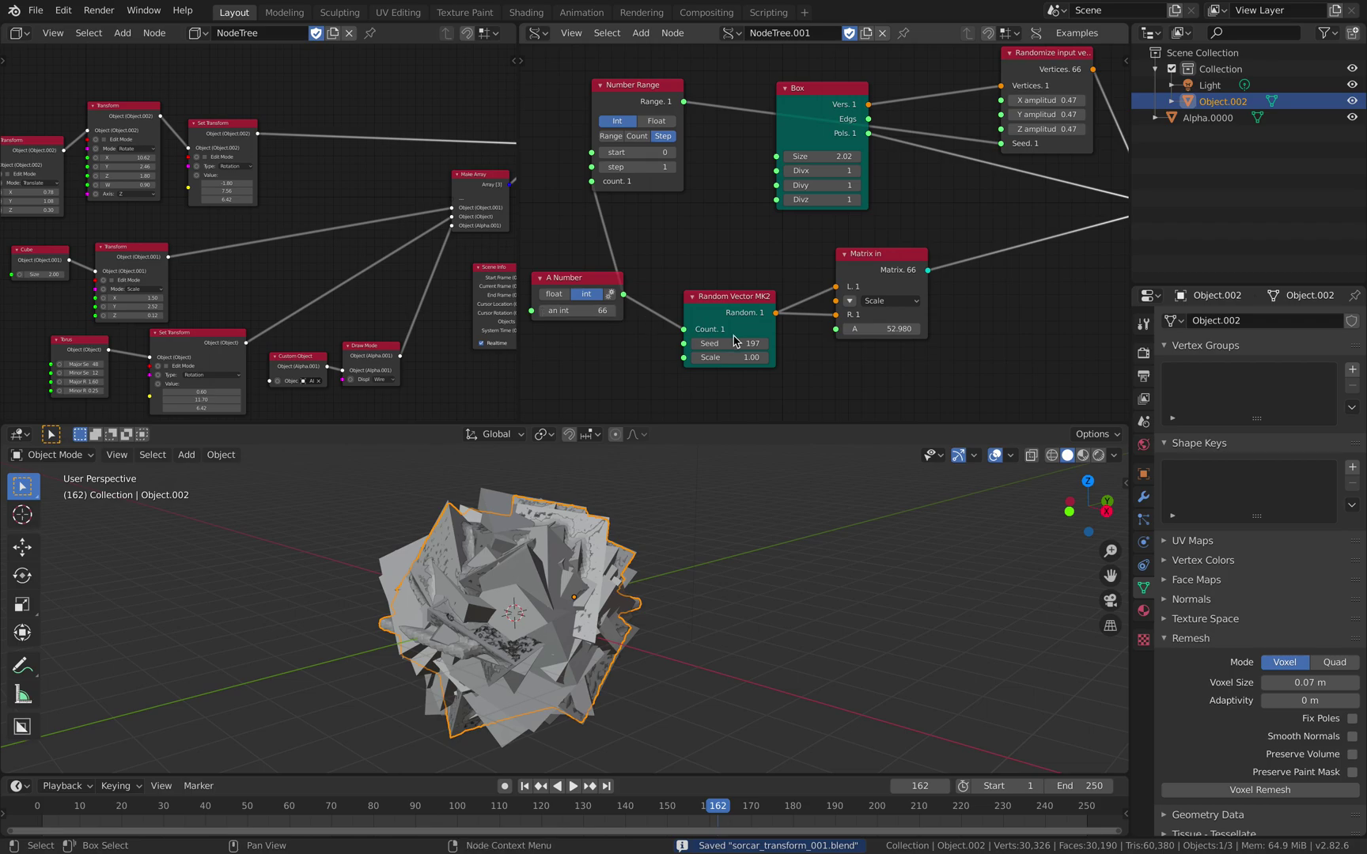
left_click_drag(731, 357, 783, 357)
middle_click_drag(753, 598, 743, 584)
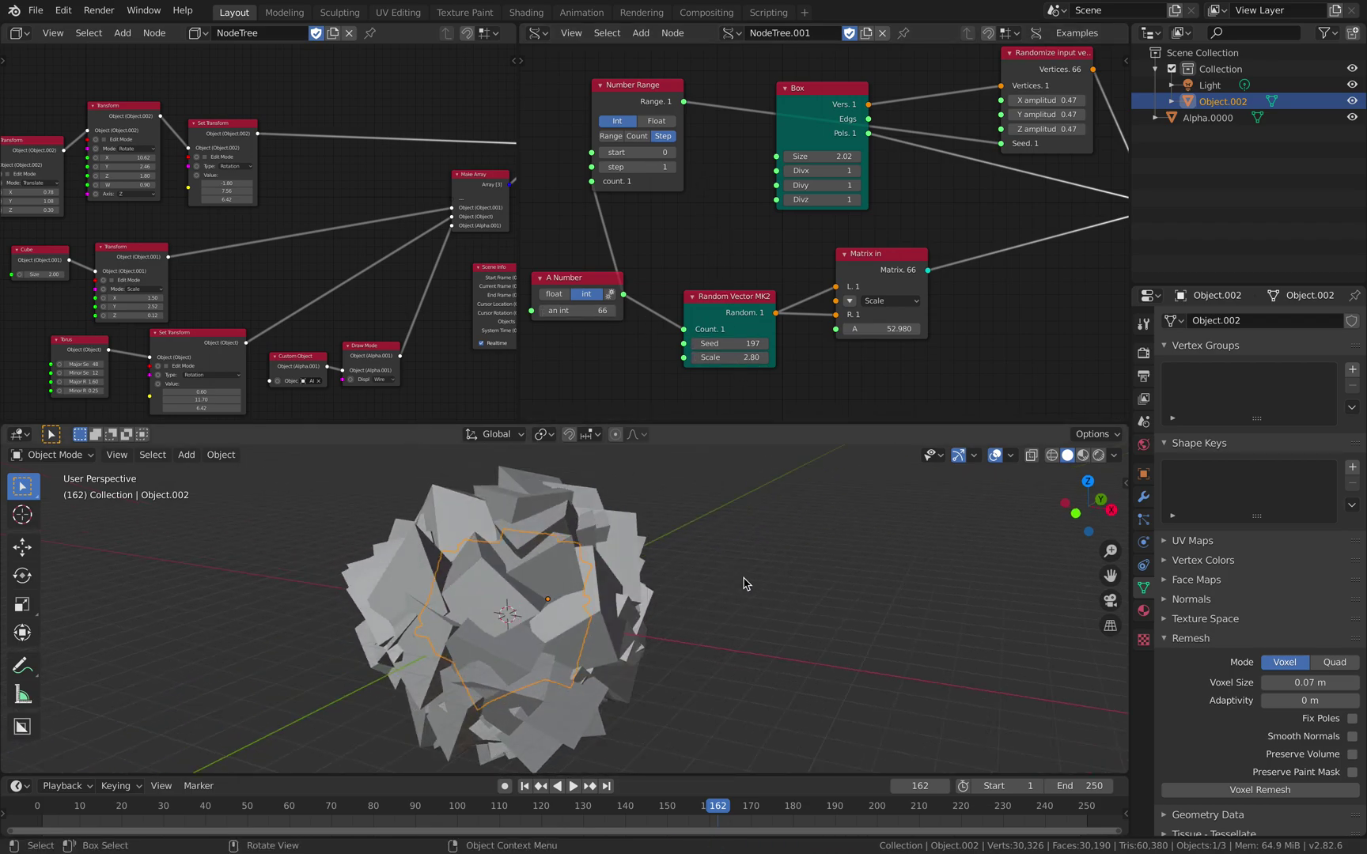
key("Right")
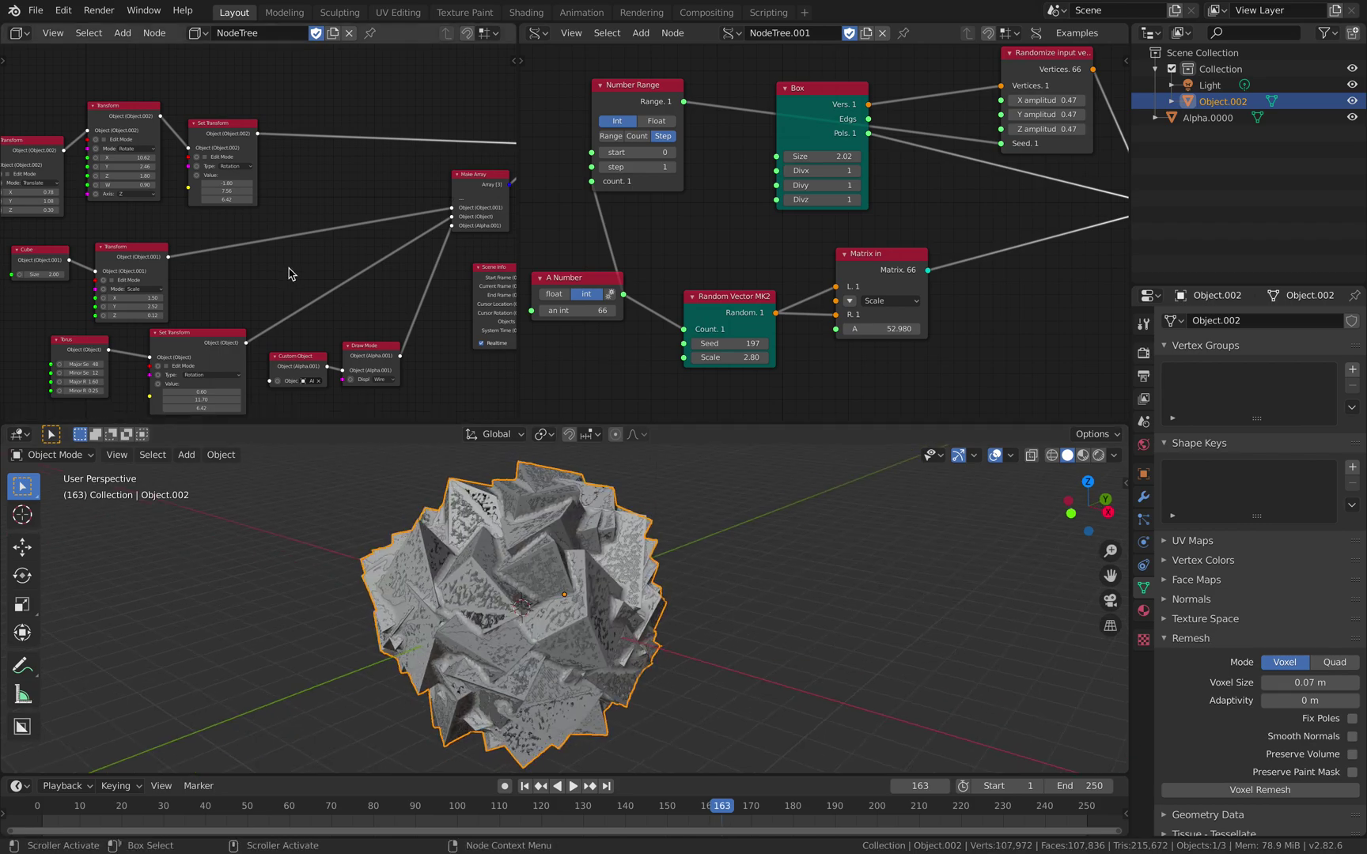
- Widen the Sorcar node editor to show the whole tree up to the Voxel Remesh node
scroll(362, 261, "down", 1)
middle_click_drag(363, 261, 285, 241)
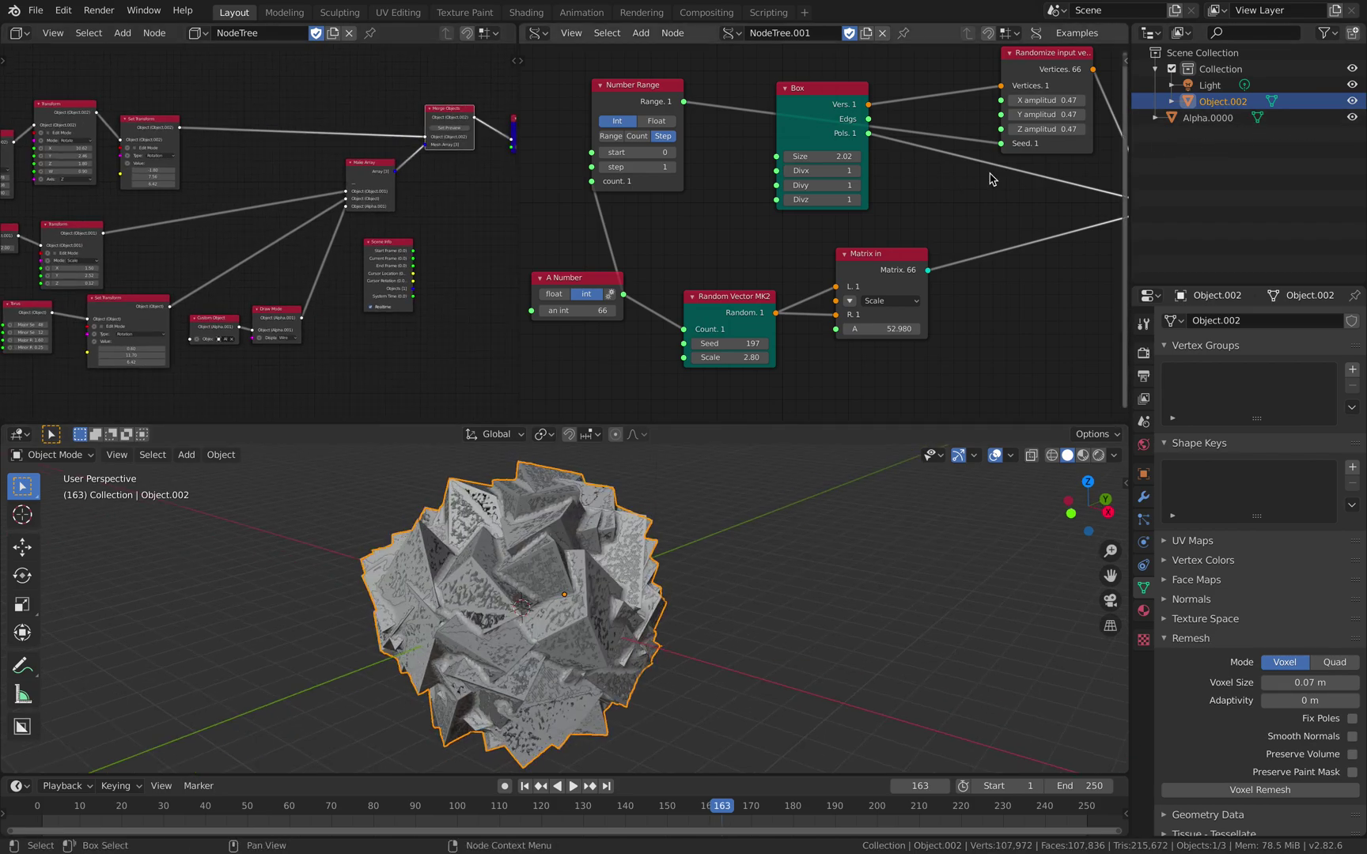
left_click_drag(518, 181, 868, 178)
- Move the remeshed object along the X axis, clear of the Sverchok box cluster, and compare the two surfaces
scroll(700, 564, "down", 3)
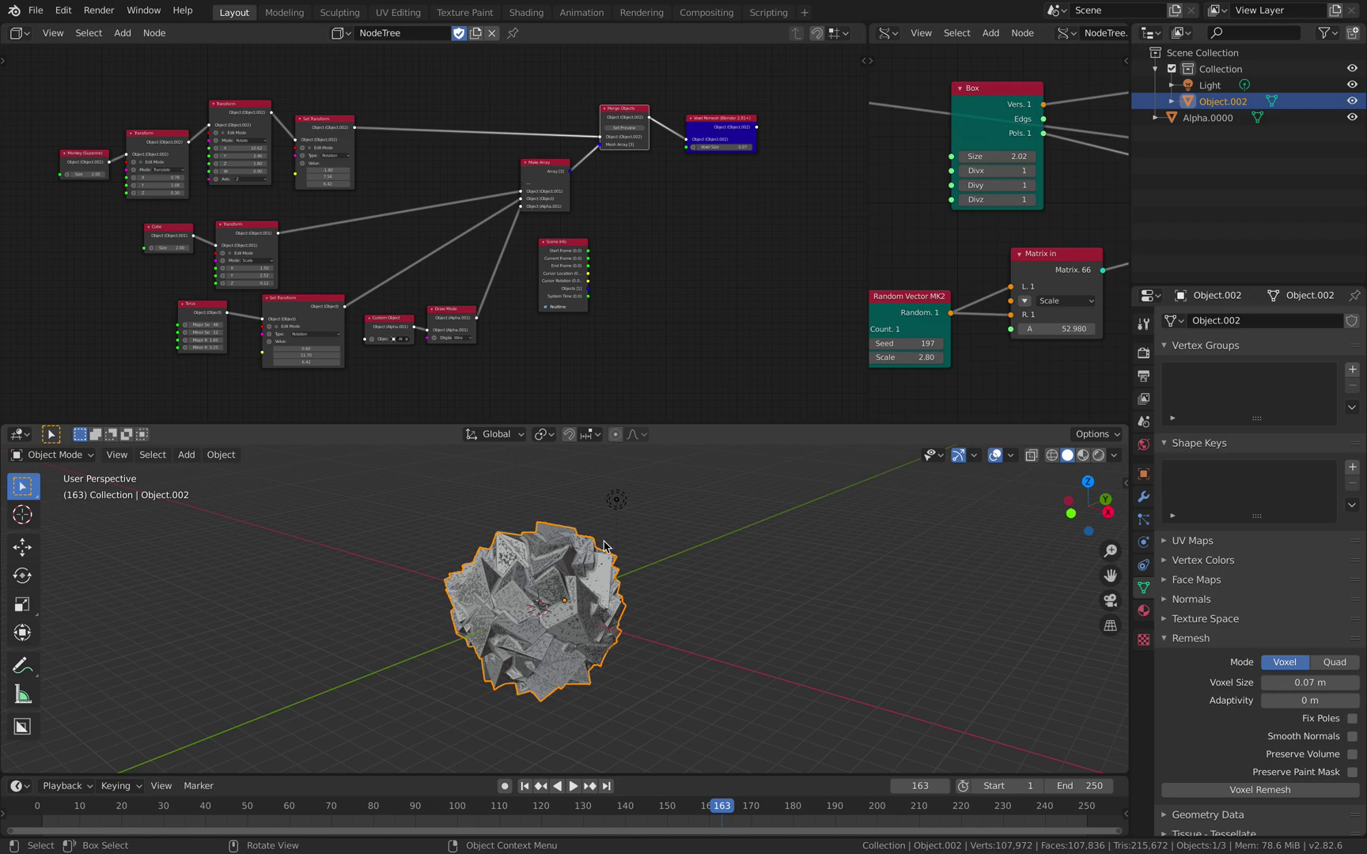
middle_click_drag(560, 576, 611, 582)
key("g")
key("x")
left_click(825, 614)
scroll(759, 624, "up", 5)
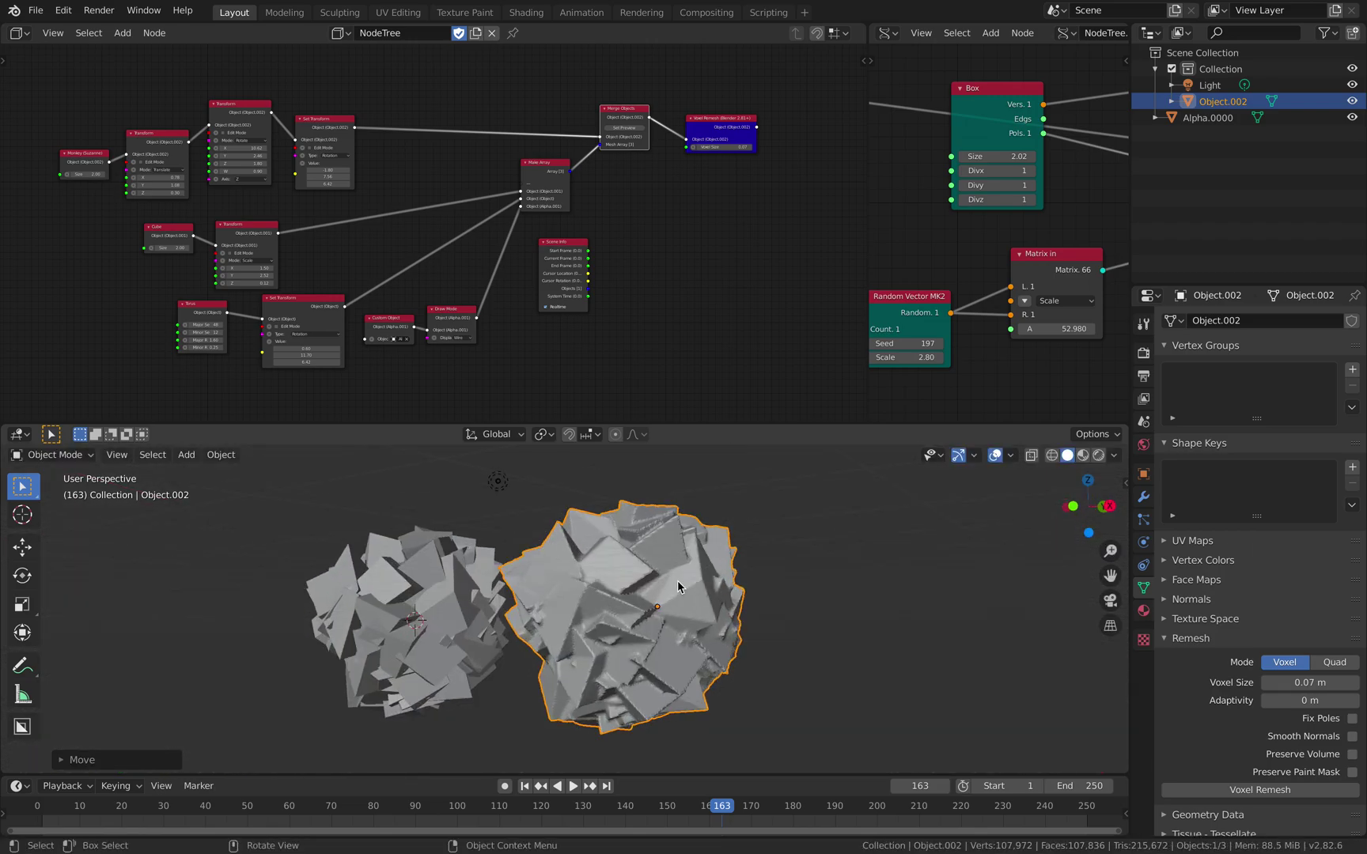
middle_click_drag(705, 645, 577, 514)
scroll(590, 560, "down", 3)
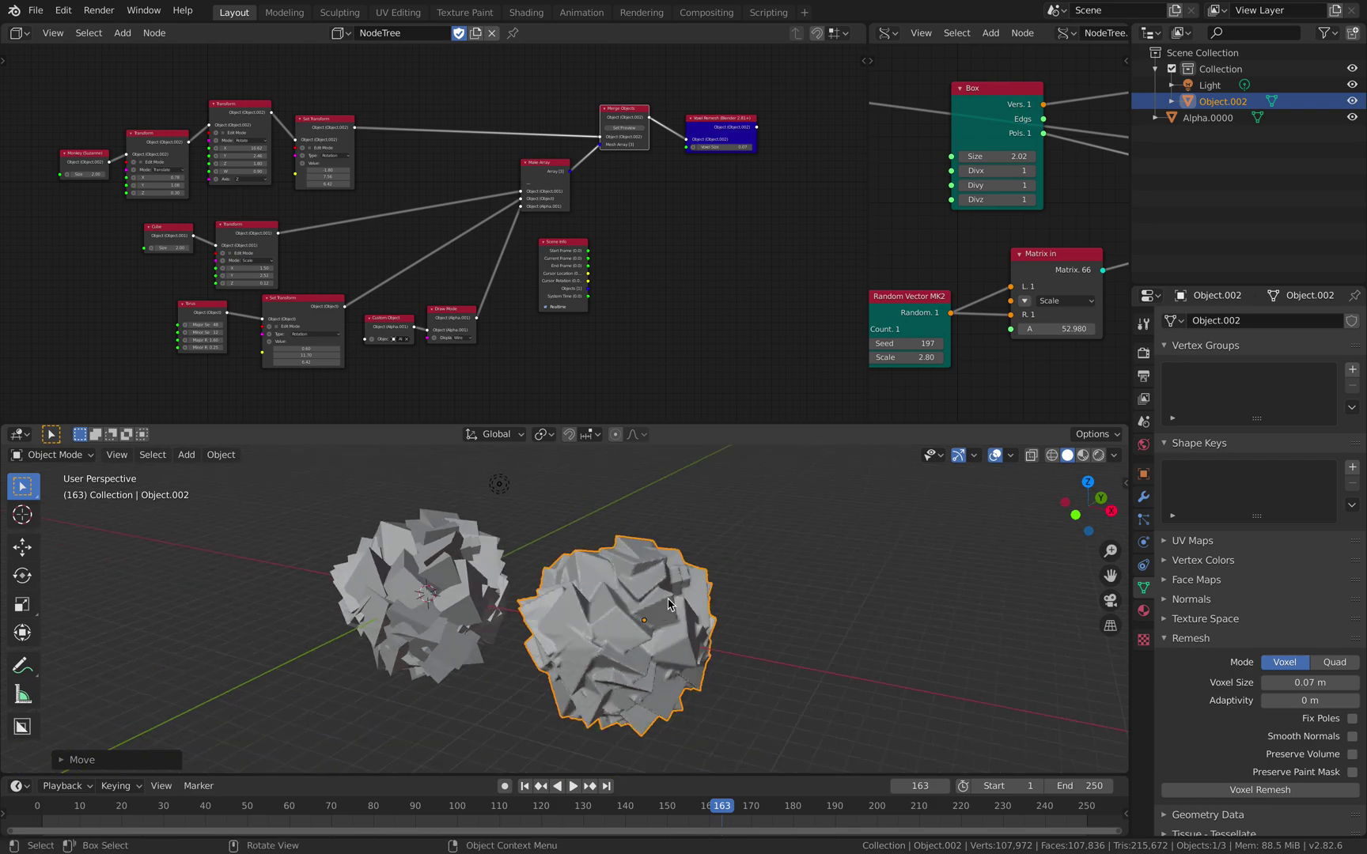
middle_click_drag(682, 587, 659, 588)
scroll(659, 588, "up", 2)
- Switch the remeshed object to Sculpt Mode and sculpt several SculptDraw strokes across its facets at 50 px radius and 0.500 strength
left_click(51, 455)
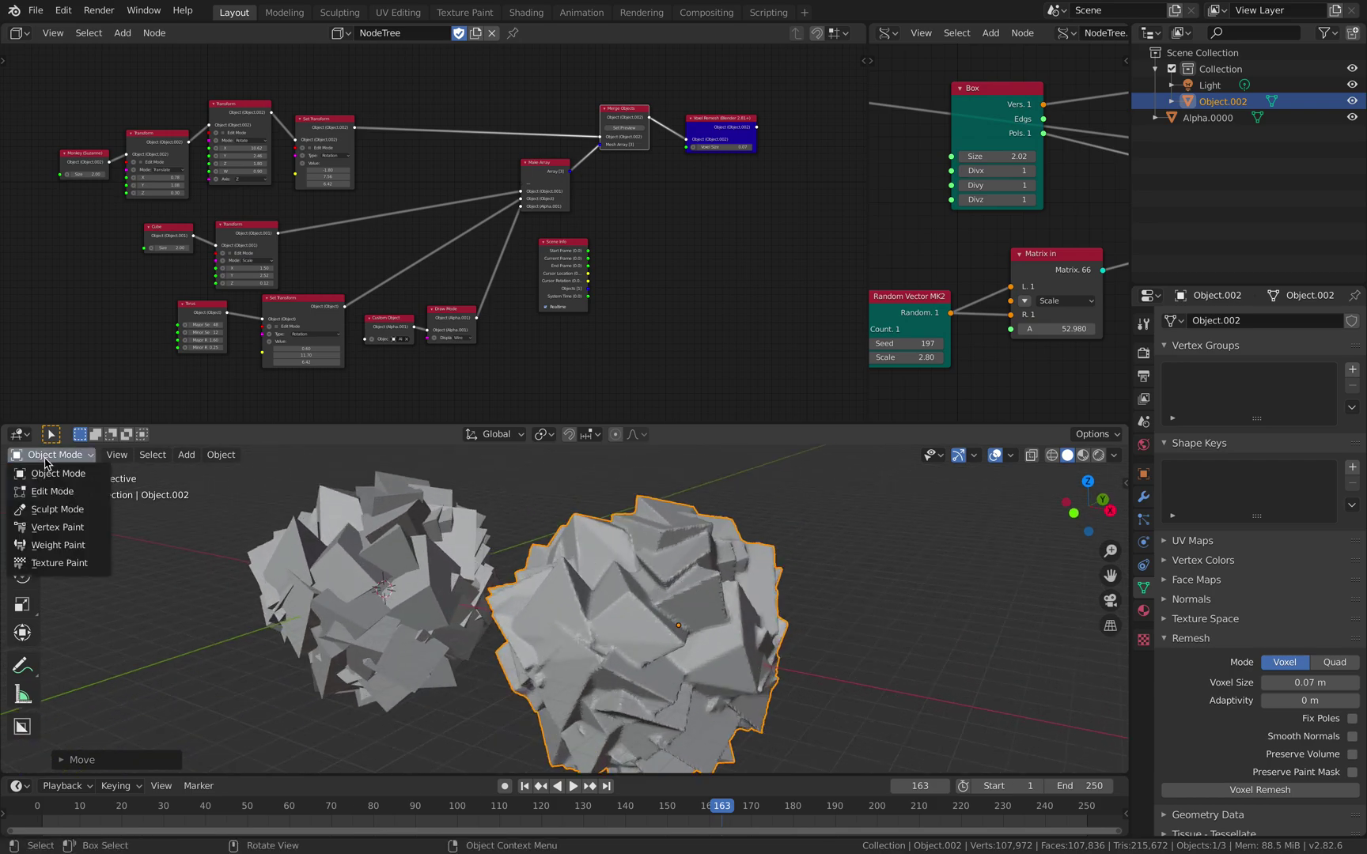
left_click(48, 510)
scroll(680, 601, "up", 2)
middle_click_drag(680, 601, 686, 557, "ctrl")
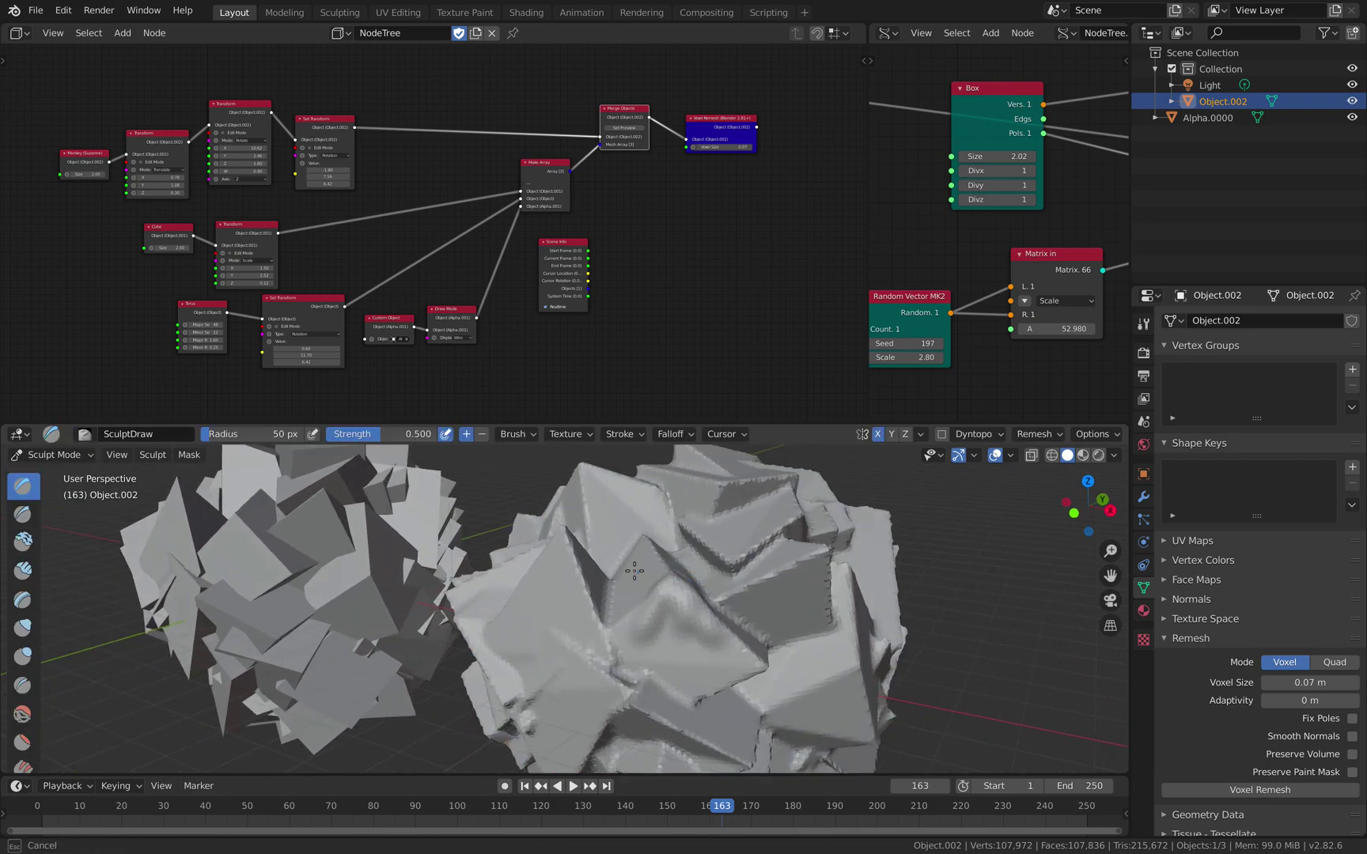
left_click_drag(634, 571, 685, 642)
scroll(684, 642, "down", 3)
mouse_move(592, 594)
left_mouse_down()
mouse_move(625, 642)
mouse_move(668, 633)
left_mouse_up()
middle_click_drag(669, 633, 571, 601)
left_click_drag(571, 601, 588, 673)
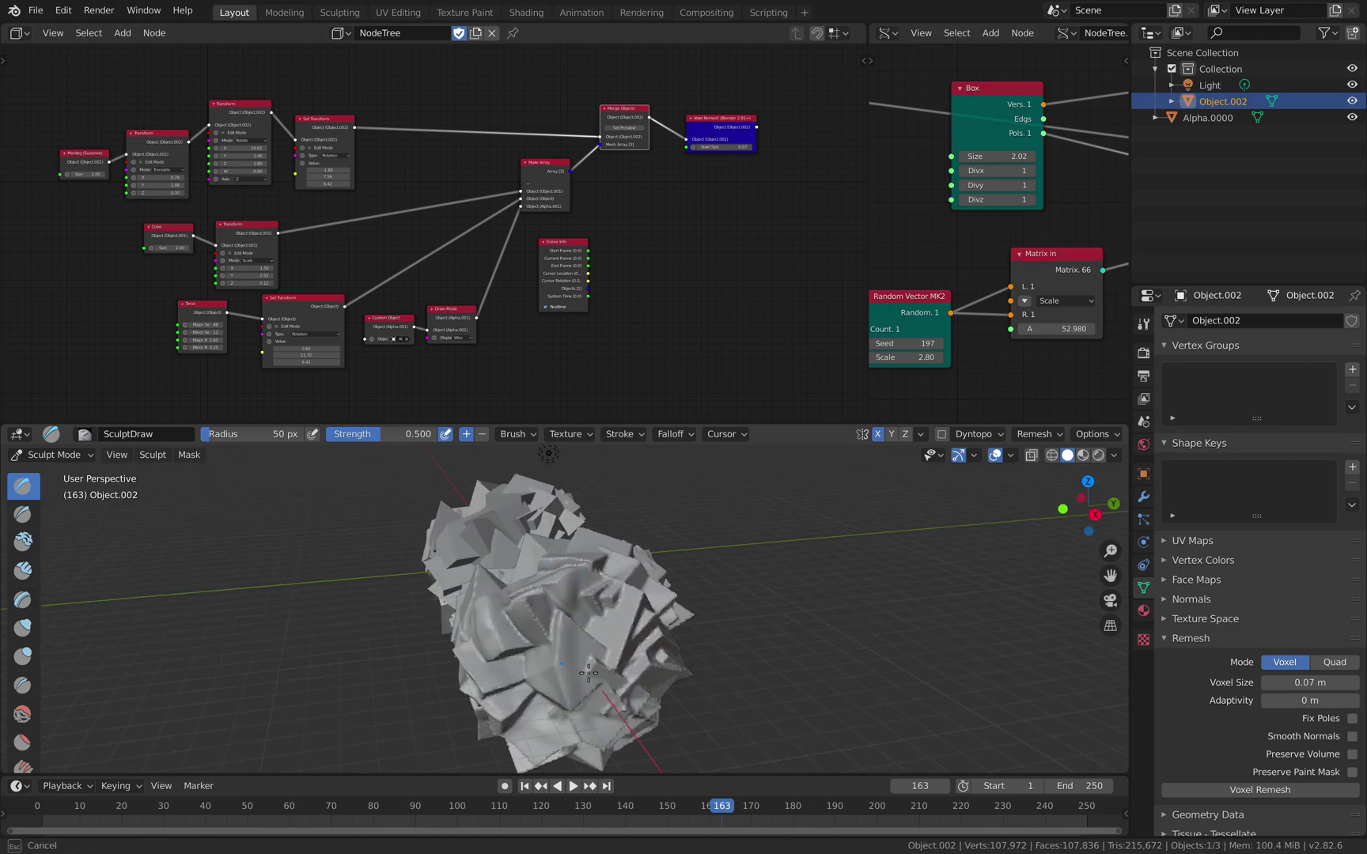
mouse_move(588, 673)
middle_mouse_down()
mouse_move(482, 624)
mouse_move(509, 591)
mouse_move(601, 586)
mouse_move(670, 619)
middle_mouse_up()
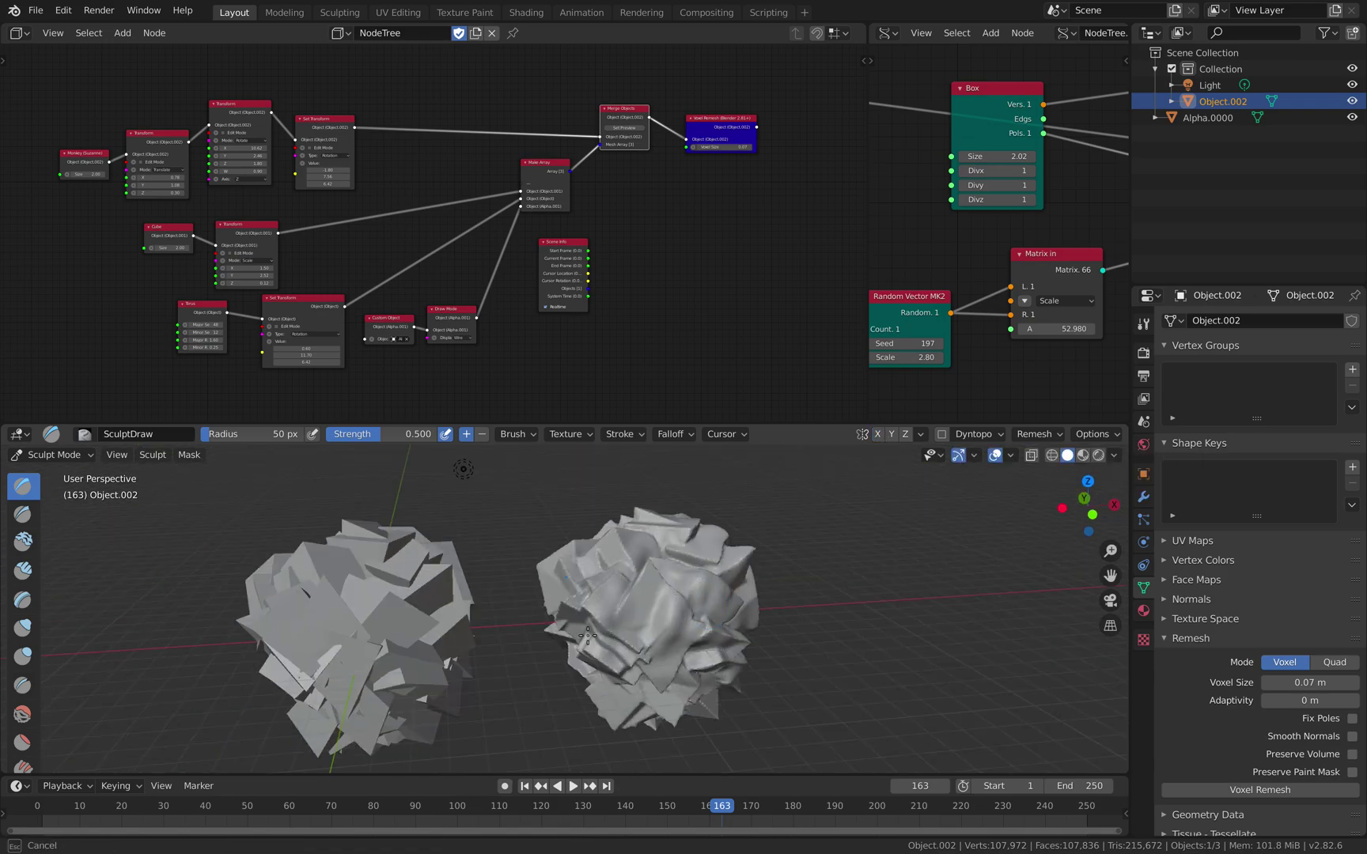
- Enable Cavity in the viewport shading and inspect the sculpted surface detail up close
middle_click_drag(588, 635, 1044, 503)
left_click(1116, 456)
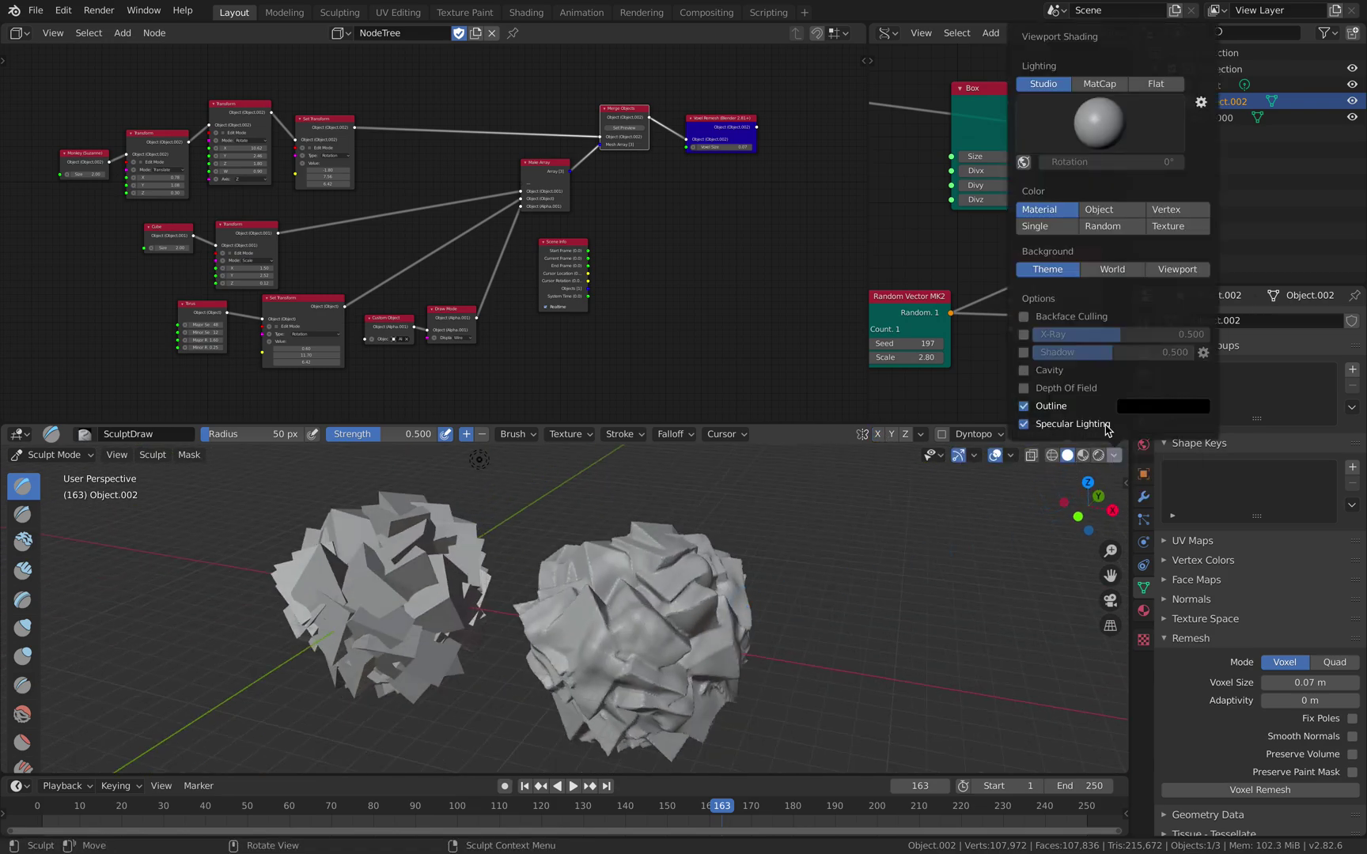
left_click(1028, 370)
scroll(635, 557, "up", 3)
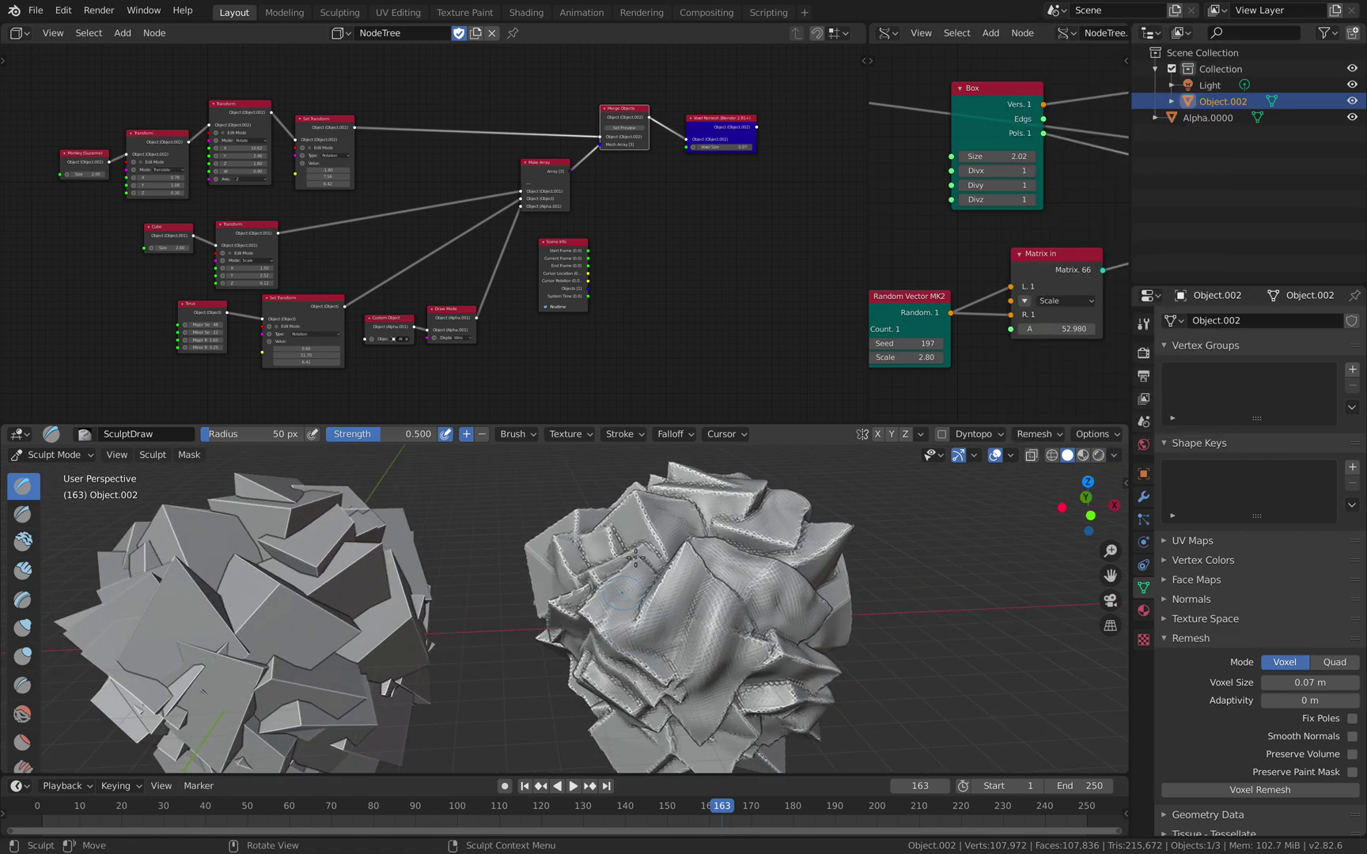
scroll(635, 558, "down", 3)
mouse_move(635, 557)
middle_mouse_down()
mouse_move(603, 610)
mouse_move(621, 680)
mouse_move(456, 641)
mouse_move(494, 621)
mouse_move(579, 652)
mouse_move(692, 569)
middle_mouse_up()
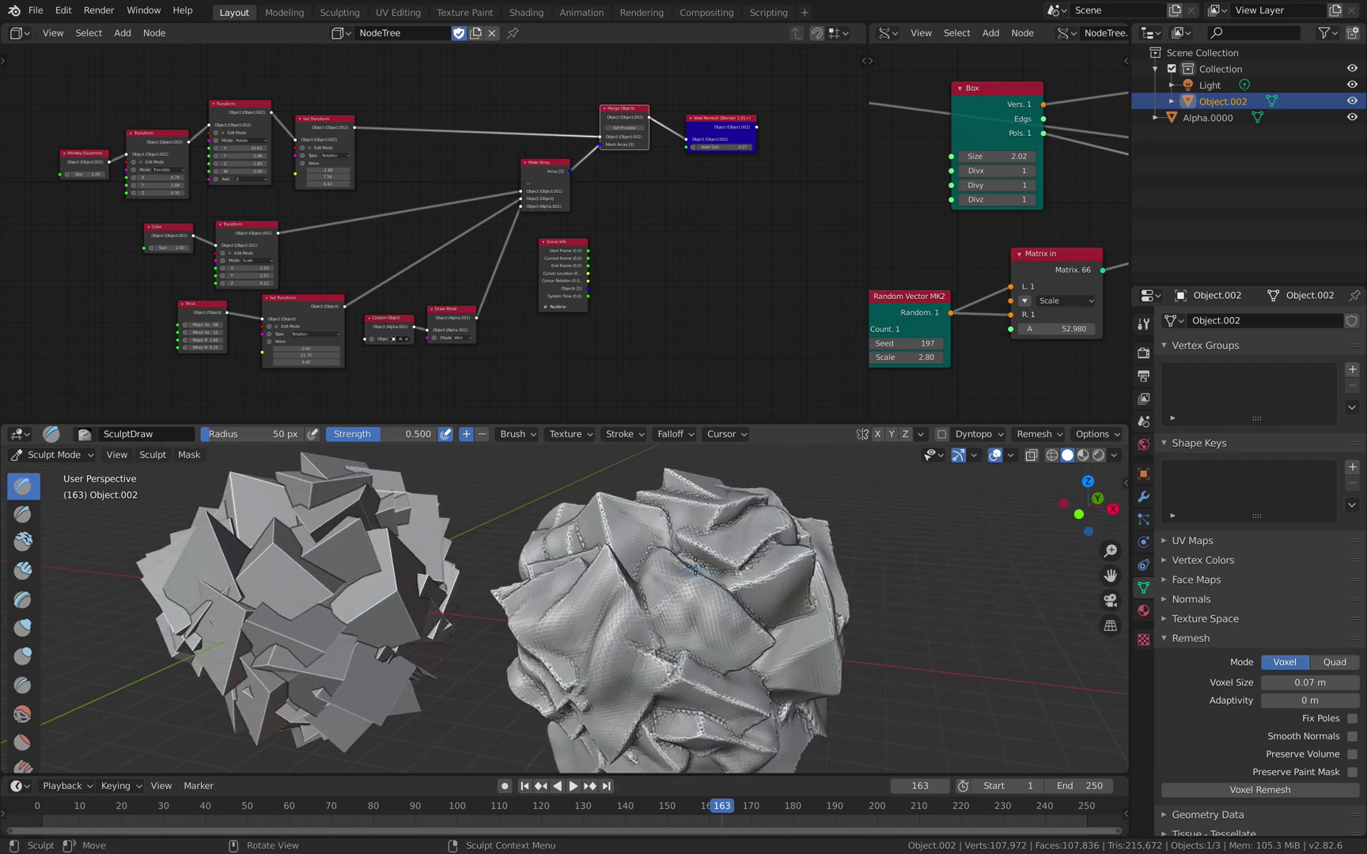
- Return the sculpted remesh object to Object Mode with both meshes in view
middle_click_drag(780, 535, 649, 577)
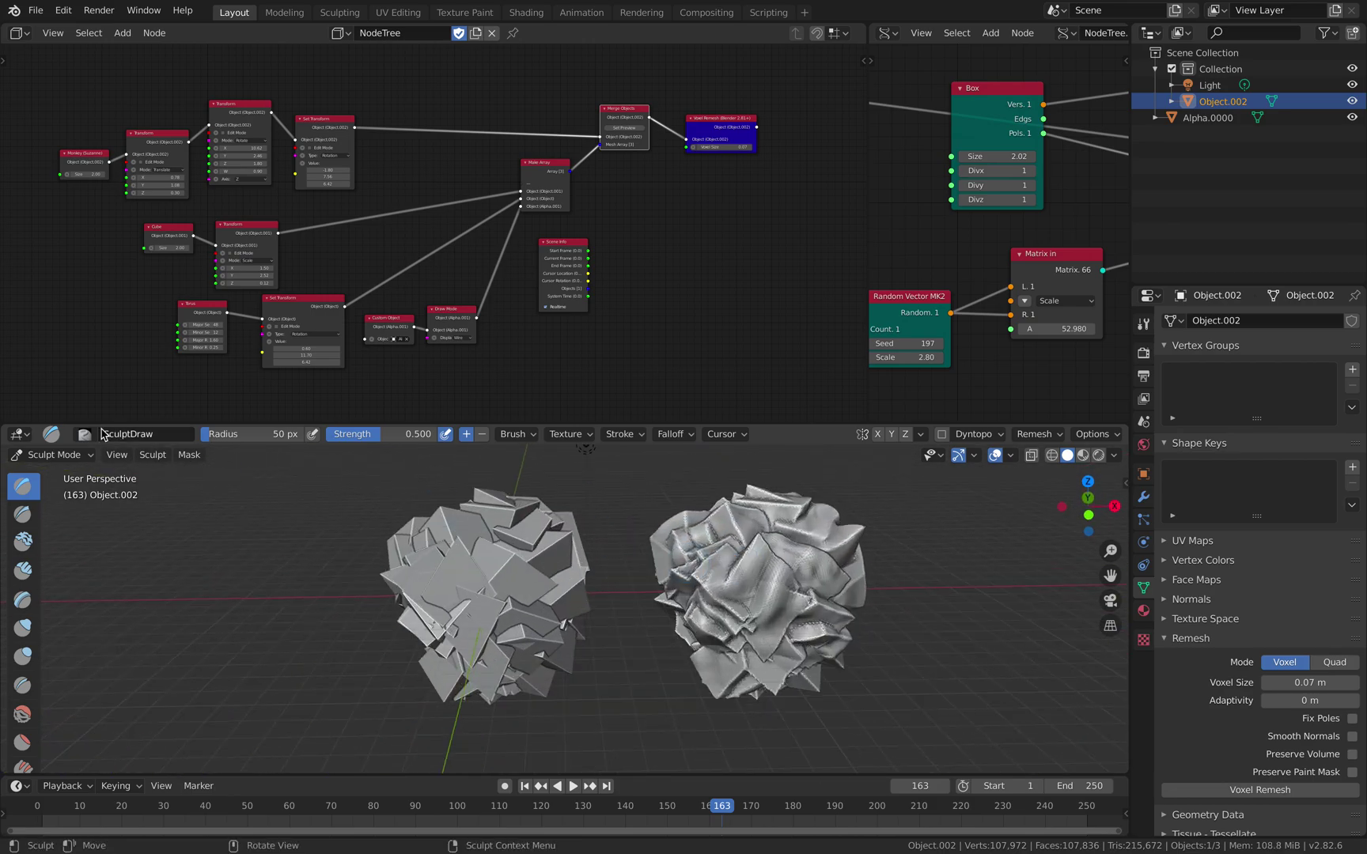
left_click(53, 455)
left_click(63, 473)
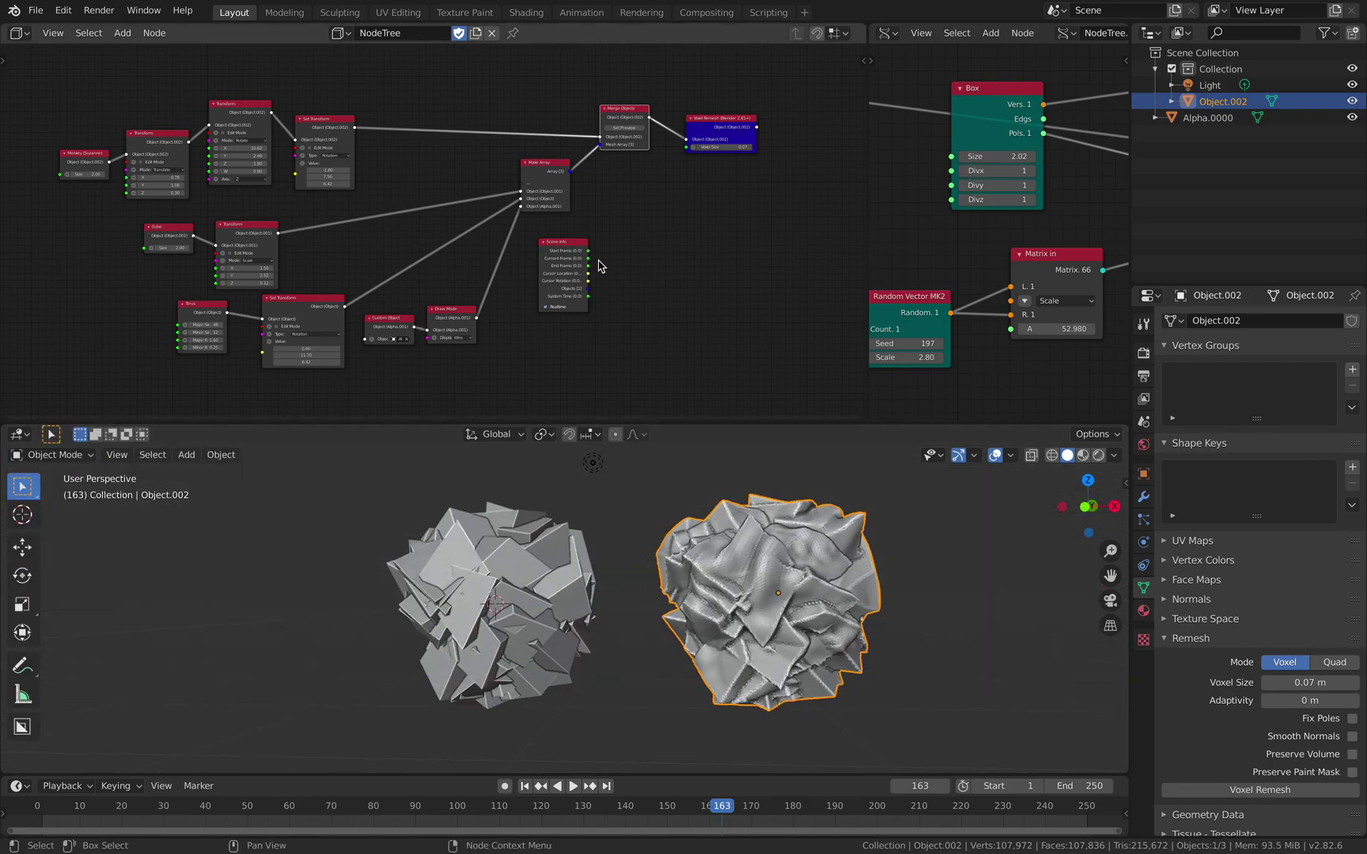
- Narrow the Sorcar node editor to give the Sverchok node editor more room
scroll(601, 265, "up", 1)
scroll(579, 256, "up", 4)
middle_click_drag(668, 232, 473, 263)
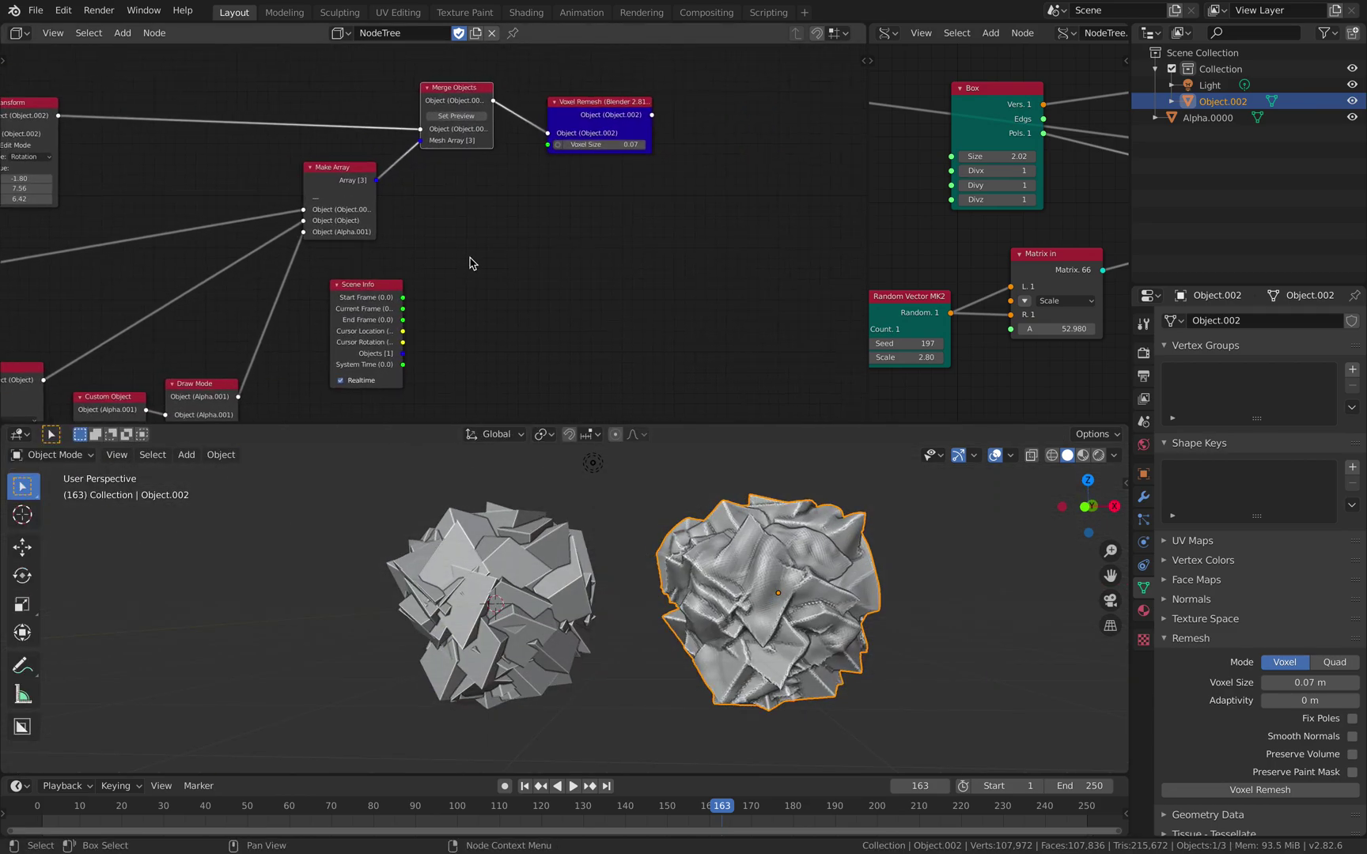
scroll(473, 263, "up", 2)
left_click_drag(867, 186, 754, 198)
- Examine the Sorcar tree from the primitive and transform nodes through Make Array and Merge Objects to Voxel Remesh
middle_click_drag(284, 190, 558, 256)
middle_click_drag(192, 168, 373, 139)
left_click_drag(343, 119, 370, 100)
middle_click_drag(462, 158, 461, 98)
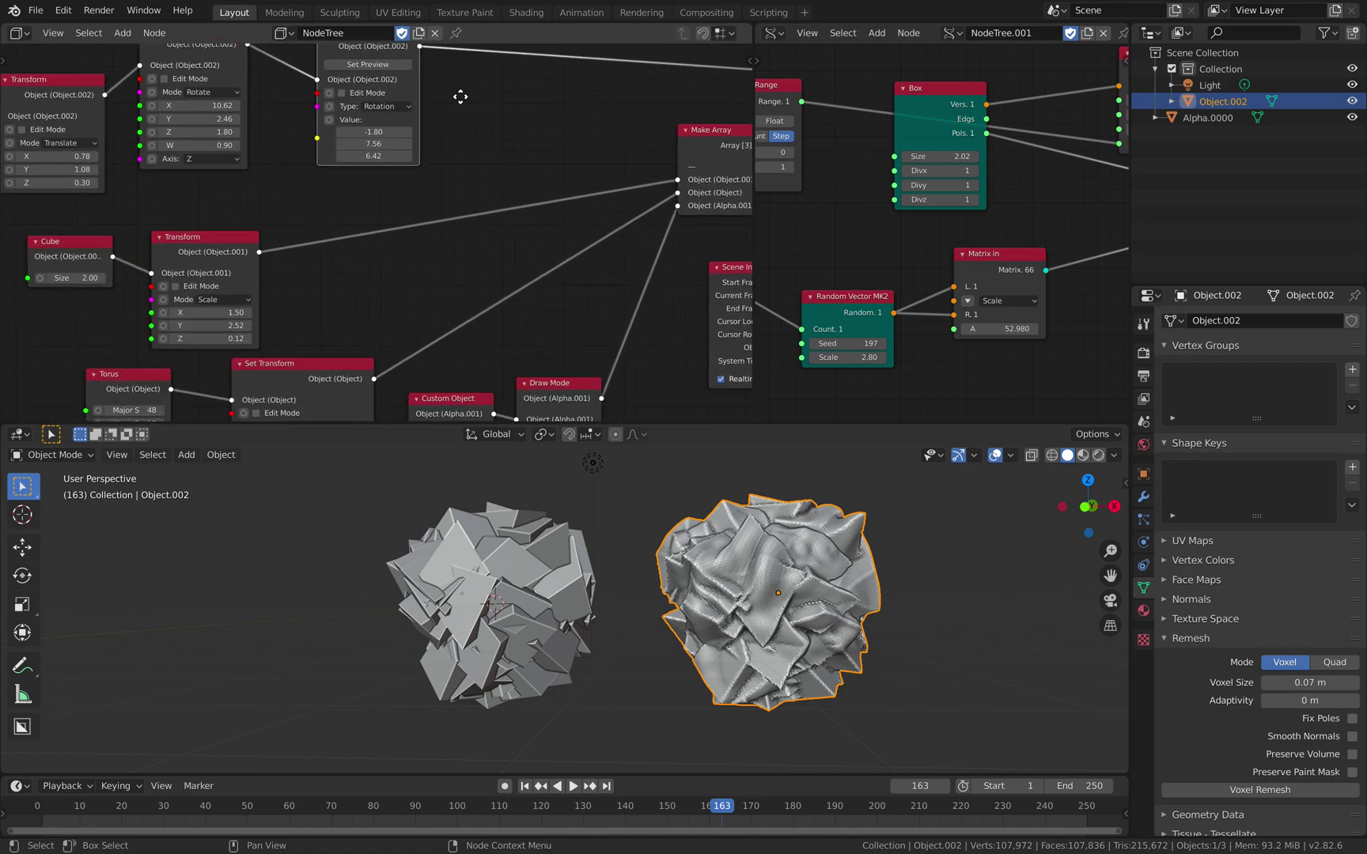
middle_click_drag(400, 280, 418, 146)
left_click_drag(309, 246, 294, 265)
middle_click_drag(495, 266, 425, 329)
scroll(458, 262, "down", 2)
middle_click_drag(514, 230, 419, 253)
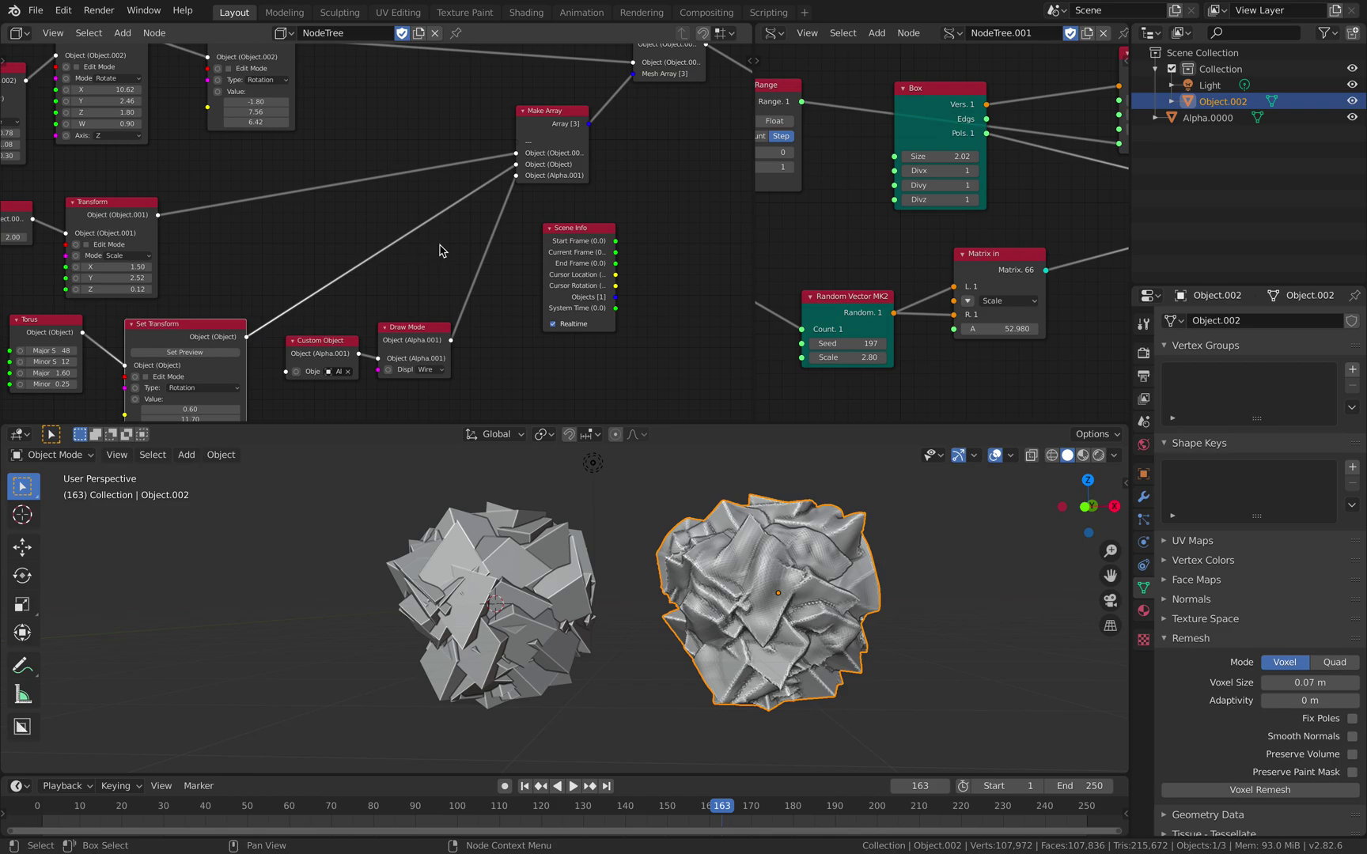
middle_click_drag(521, 227, 421, 246)
left_click(455, 251)
middle_click_drag(553, 222, 424, 234)
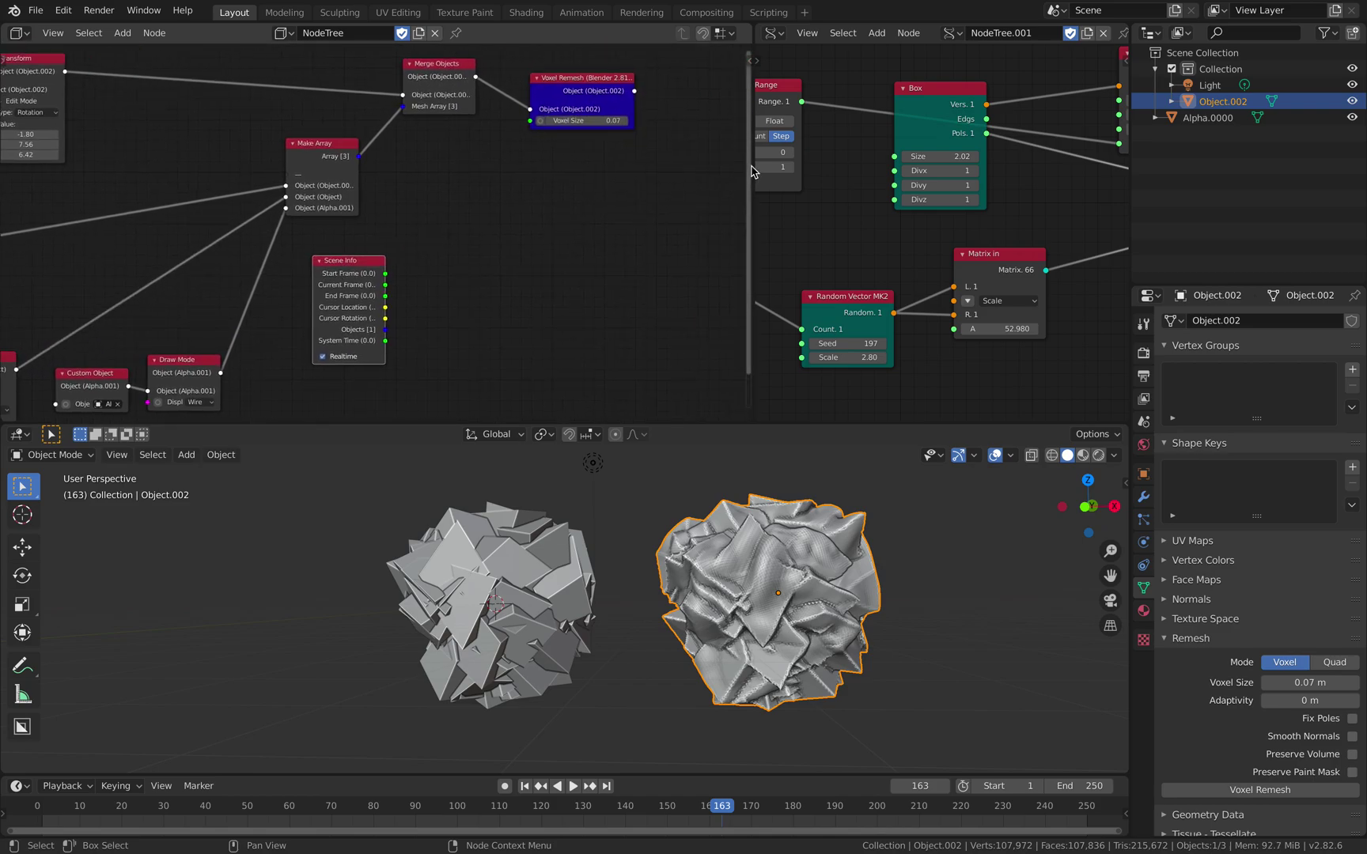
- Widen the Sverchok node editor and frame its whole tree, from the A Number node to Viewer BMesh
left_click_drag(751, 169, 583, 176)
scroll(485, 186, "down", 3)
middle_click_drag(346, 195, 470, 229)
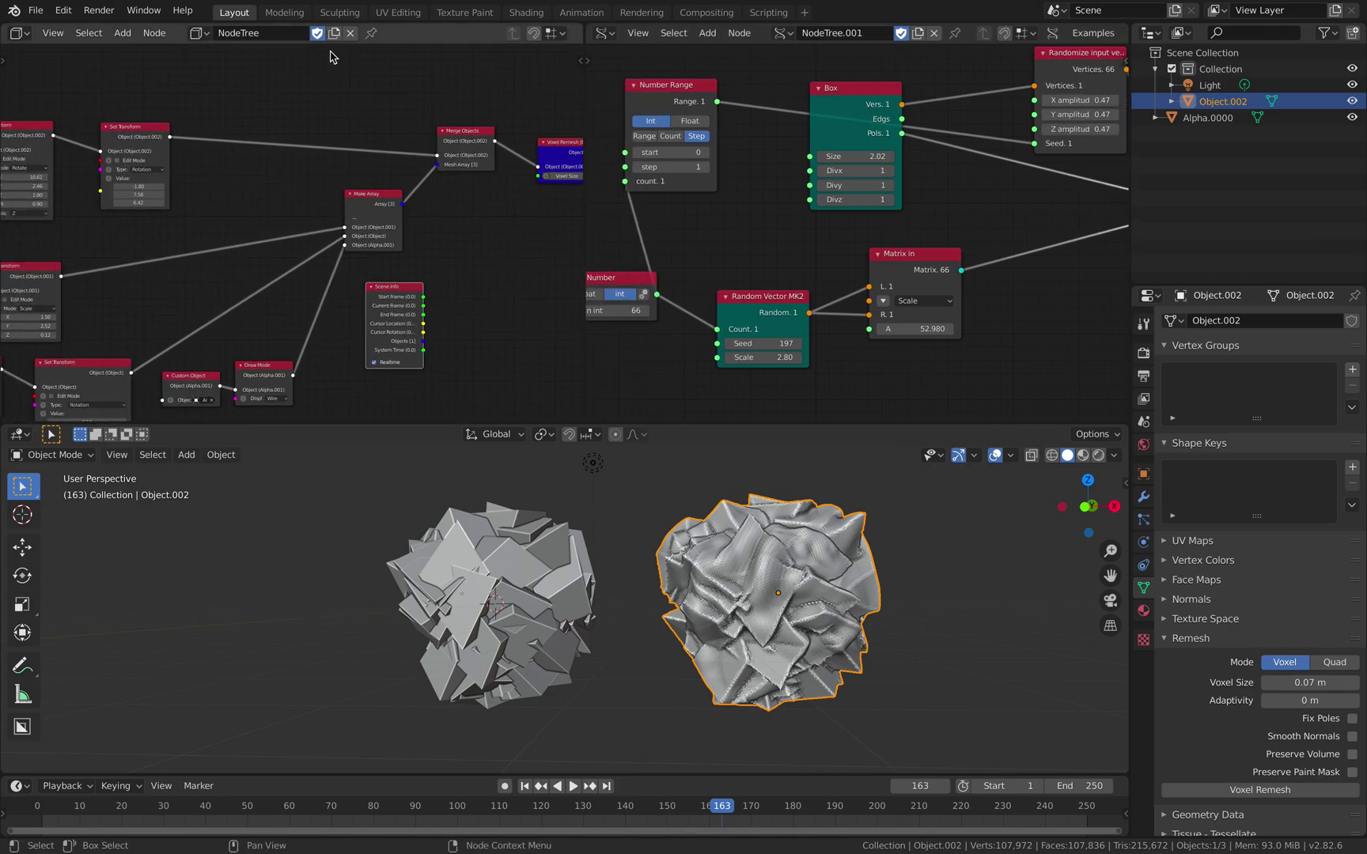
scroll(897, 180, "down", 2)
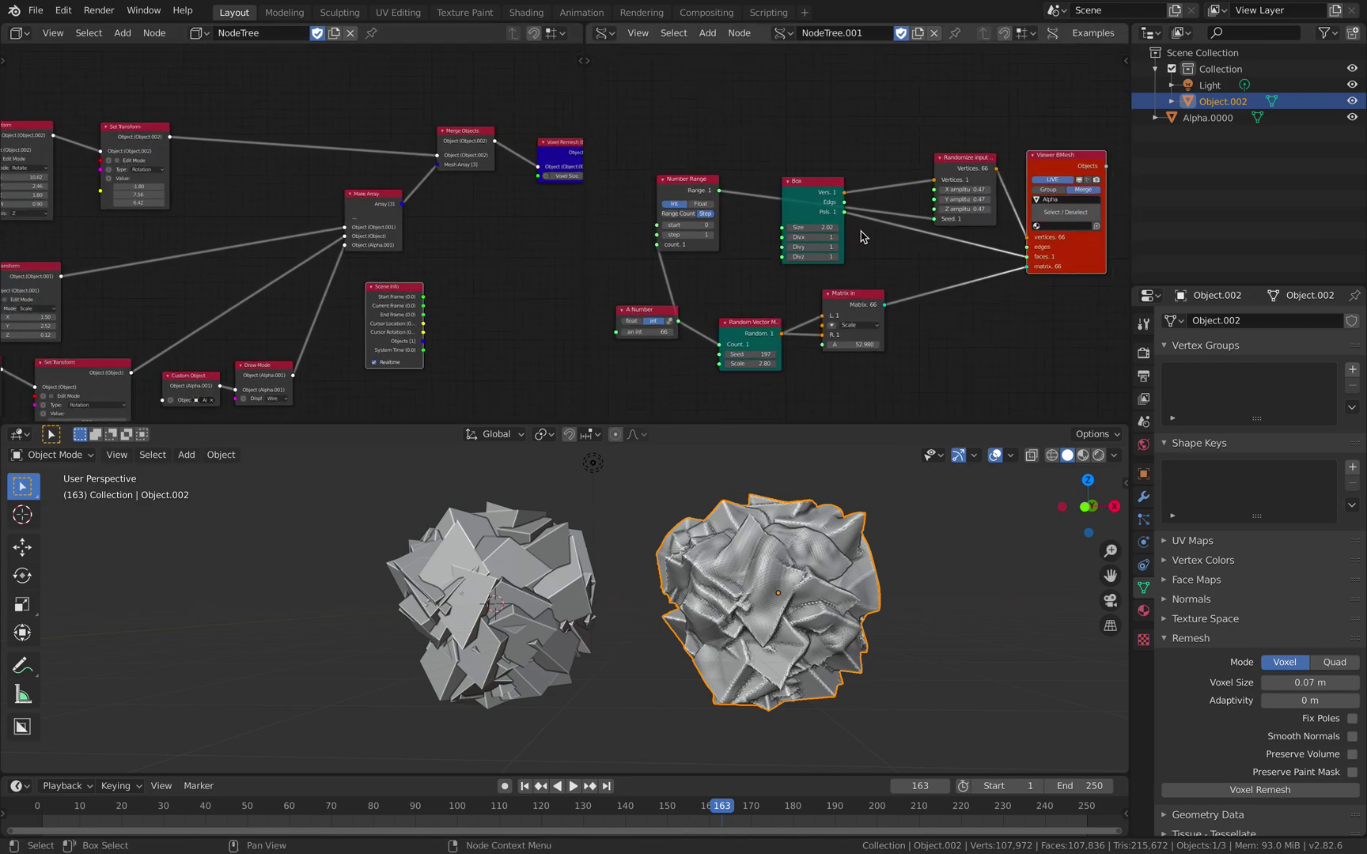
scroll(436, 287, "down", 1)
scroll(435, 287, "up", 1)
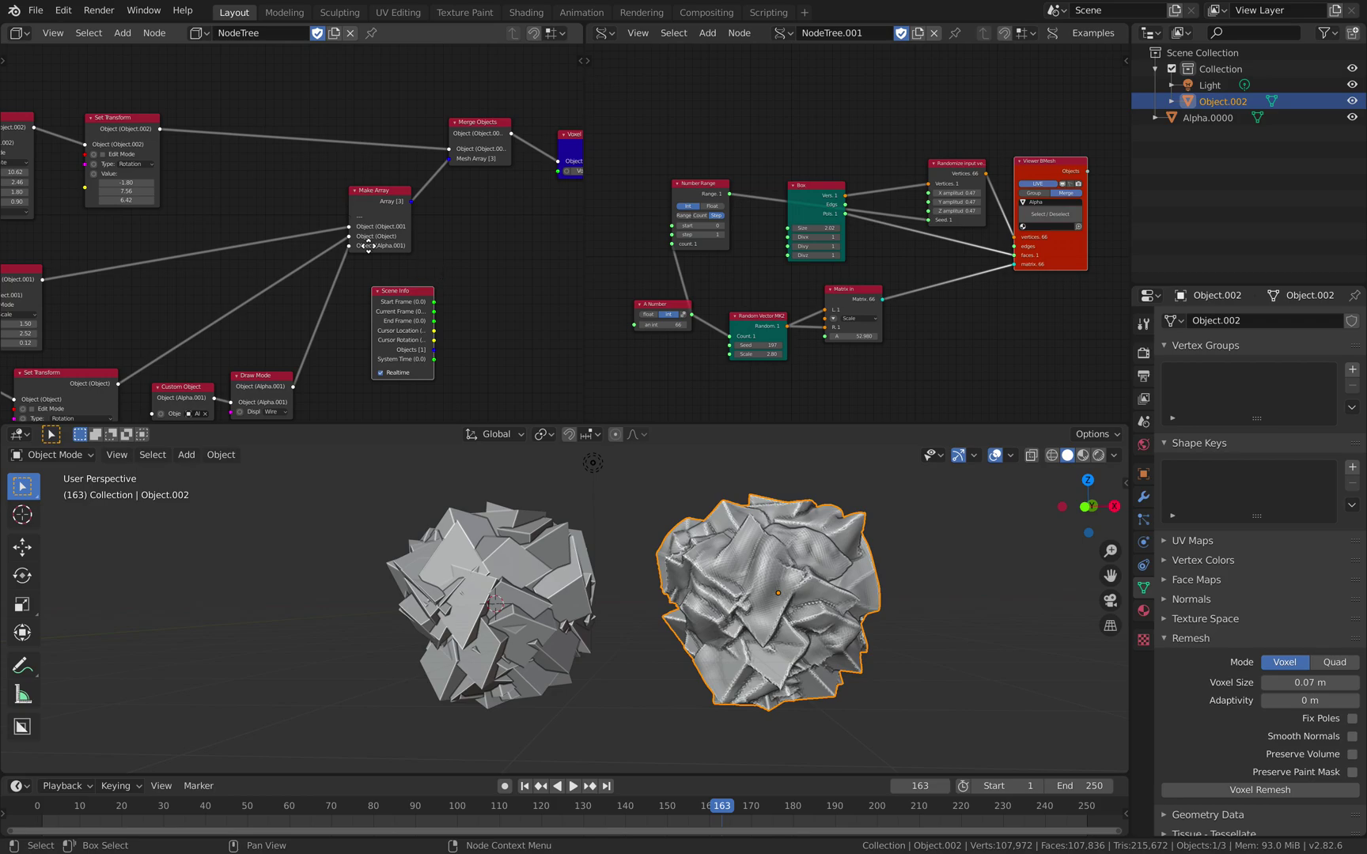
- Reposition the Viewer BMesh node slightly lower, beside the Randomize input vectors node in the Sverchok tree
scroll(370, 237, "up", 1)
scroll(842, 162, "up", 1)
middle_click_drag(390, 141, 328, 151)
middle_click_drag(887, 133, 607, 187)
scroll(744, 176, "up", 4)
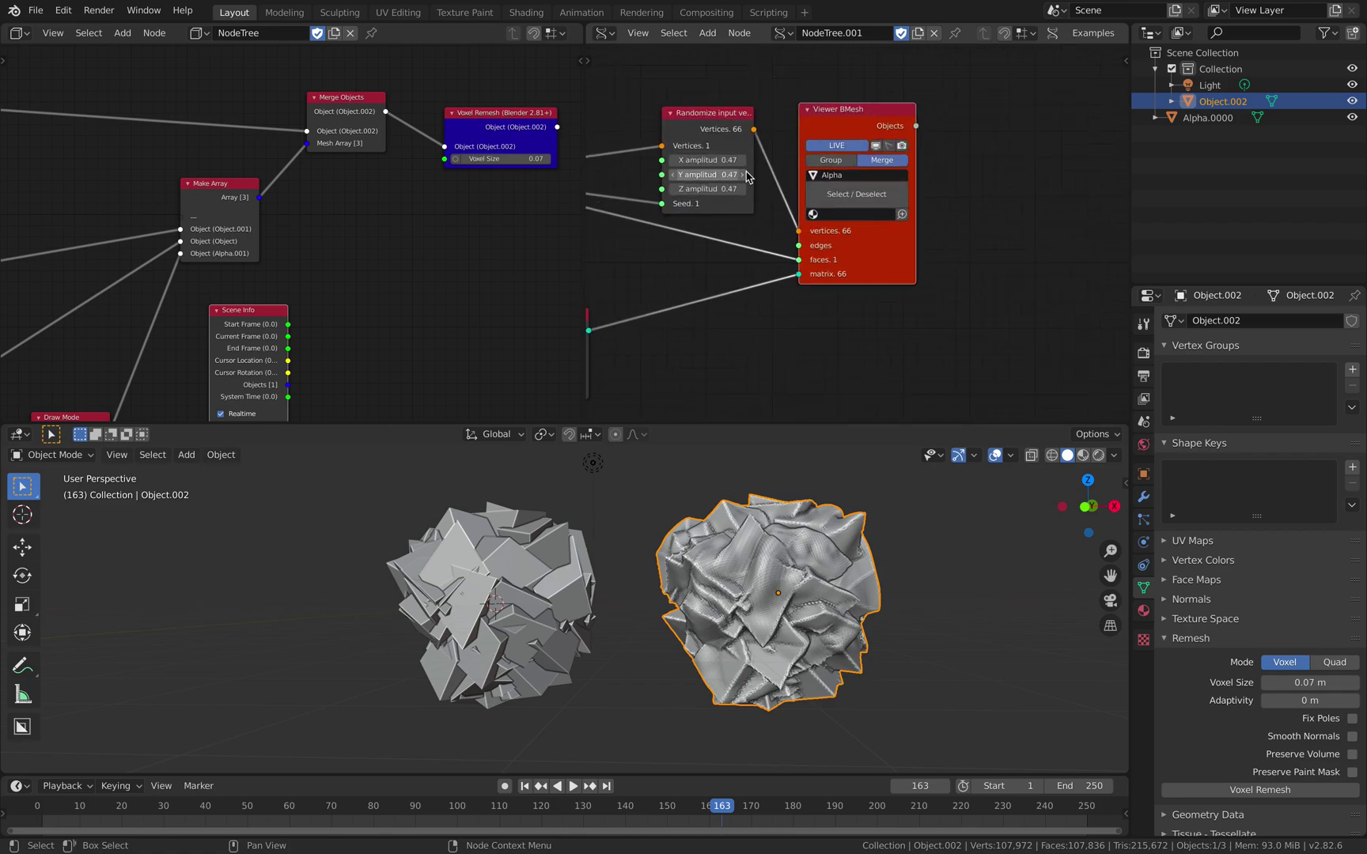
middle_click_drag(744, 176, 822, 200)
middle_click_drag(770, 128, 857, 145)
middle_click_drag(960, 170, 924, 164)
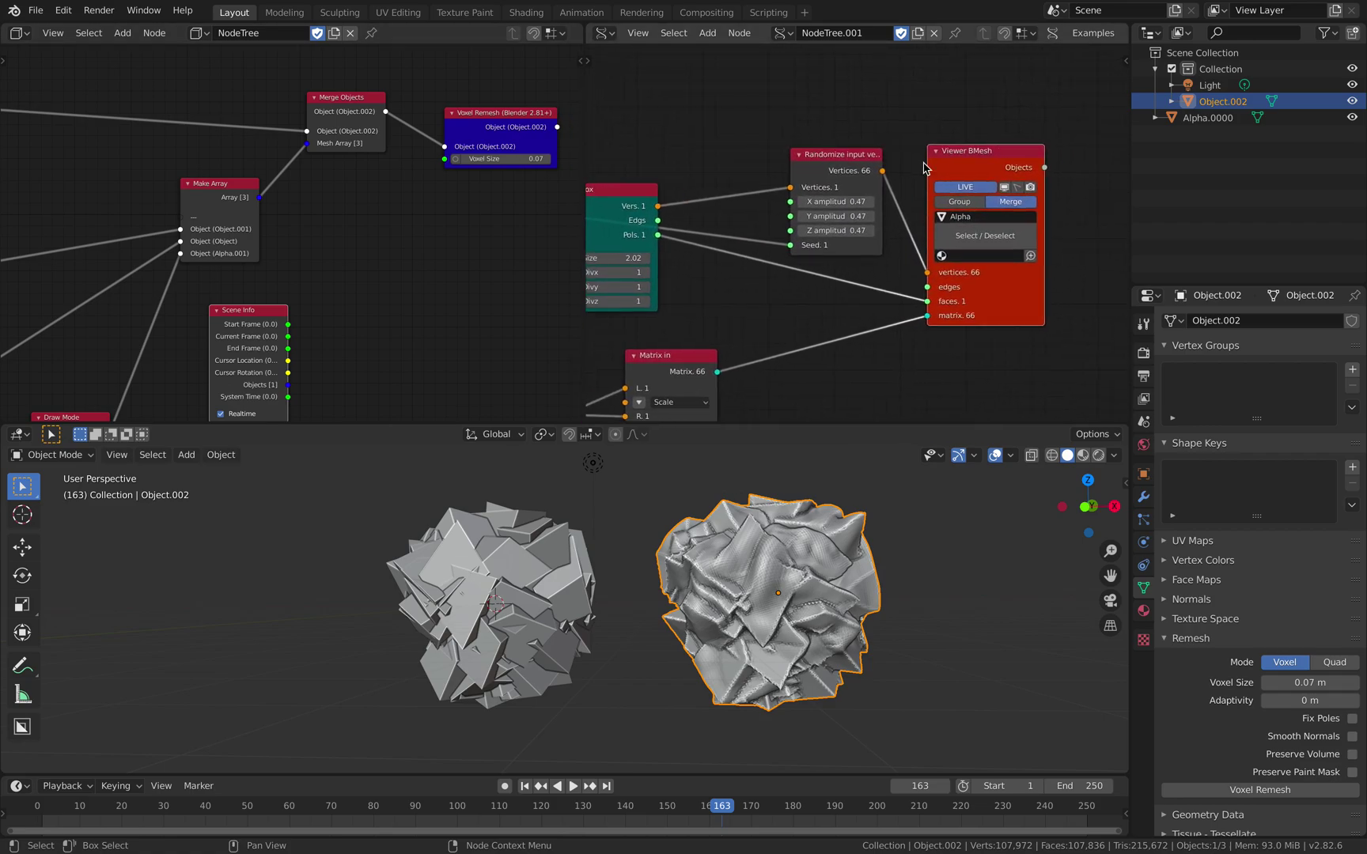
left_click_drag(945, 158, 935, 165)
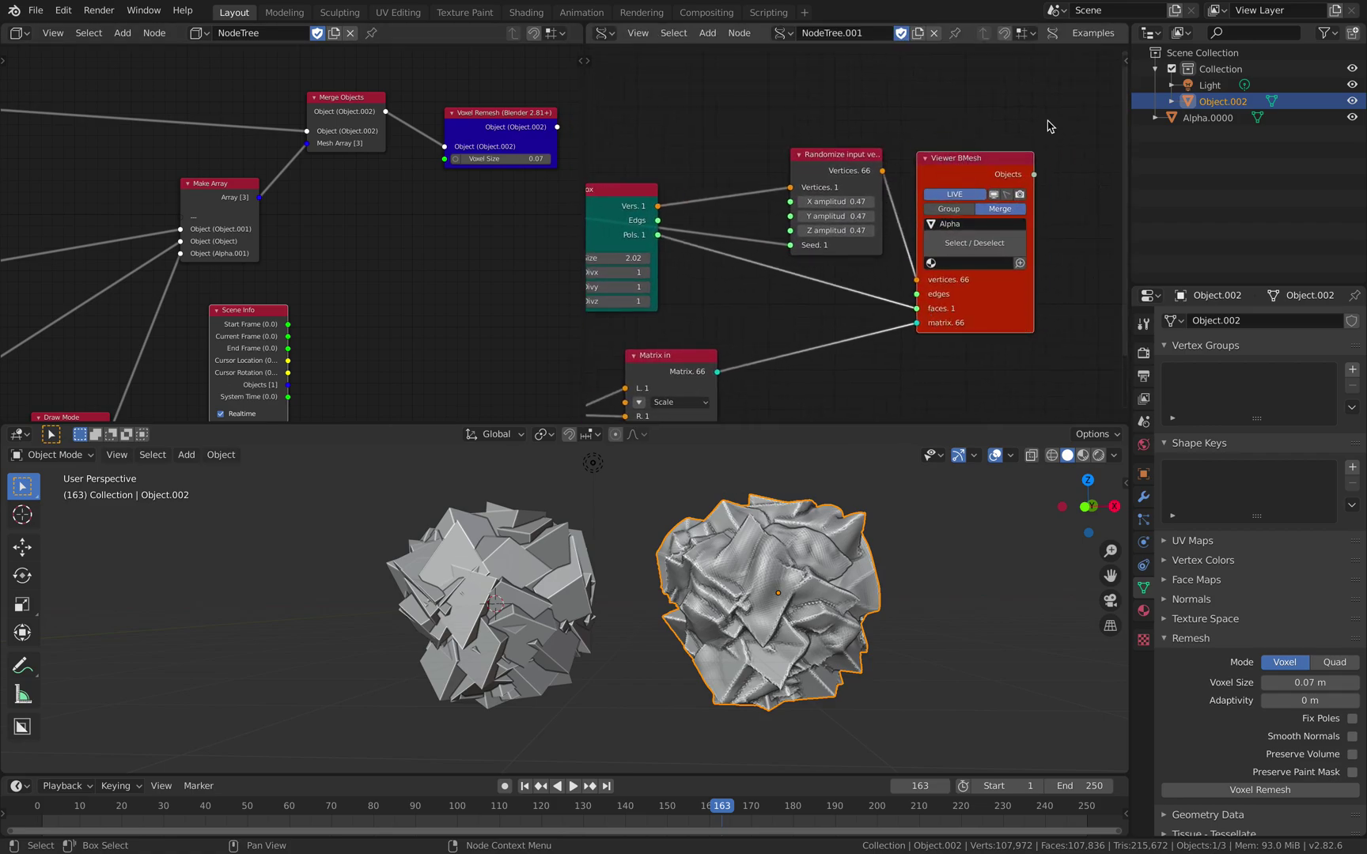
left_click_drag(993, 162, 1002, 181)
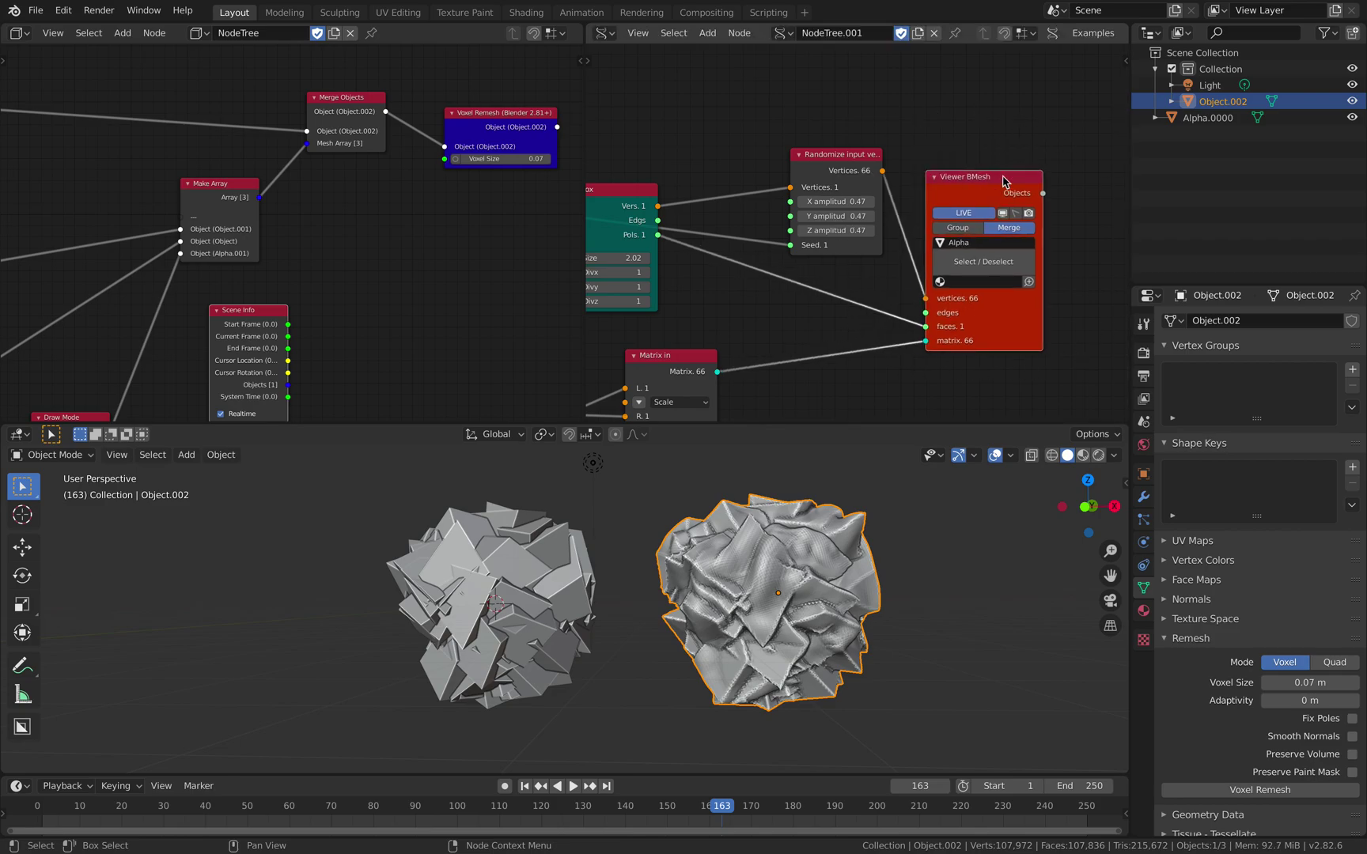
middle_click_drag(493, 178, 534, 175)
scroll(257, 212, "down", 1)
middle_click_drag(219, 212, 313, 150)
left_click_drag(373, 238, 396, 247)
scroll(366, 202, "left", 4)
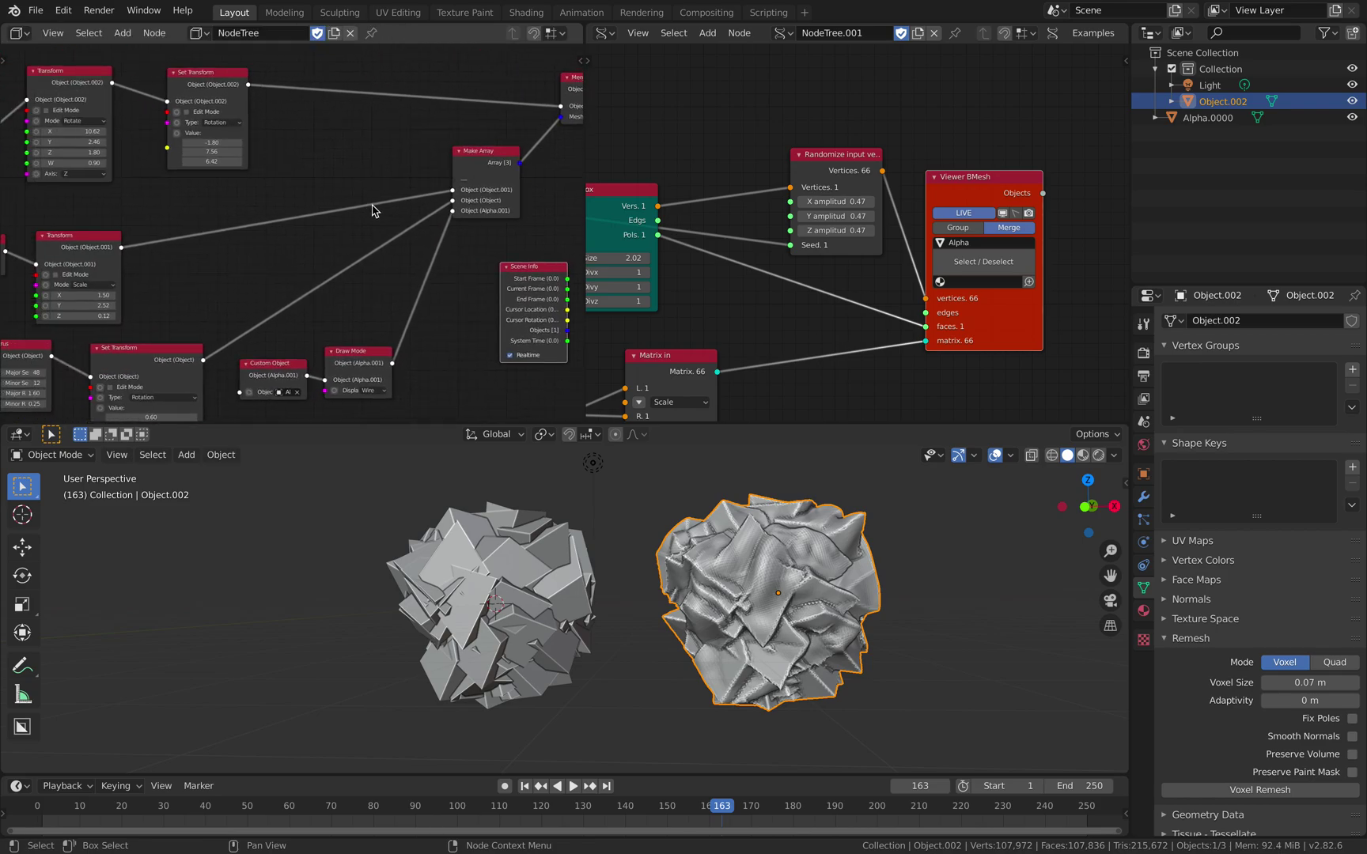